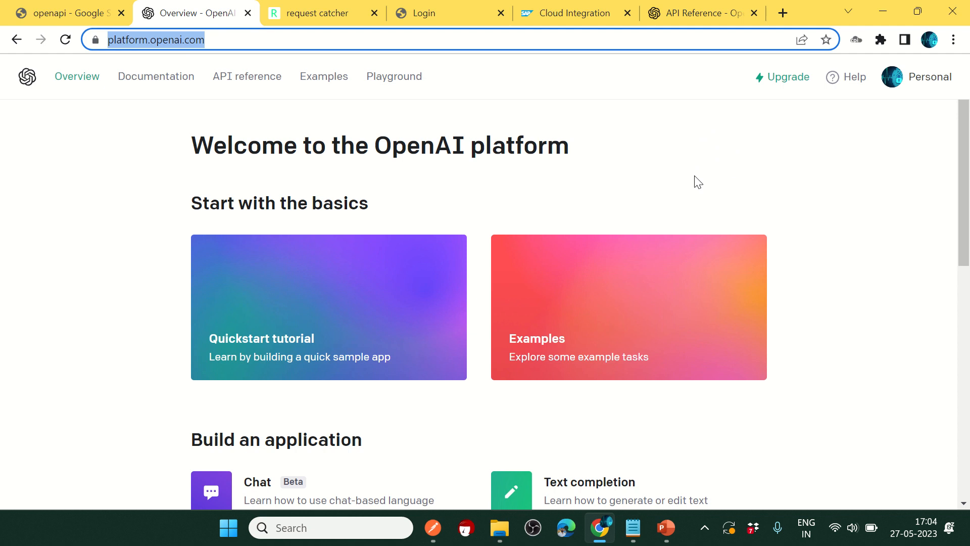
Step: Copy the OpenAI Platform web address and open a new Chrome incognito window
scroll(606, 206, down, 9)
scroll(563, 256, up, 9)
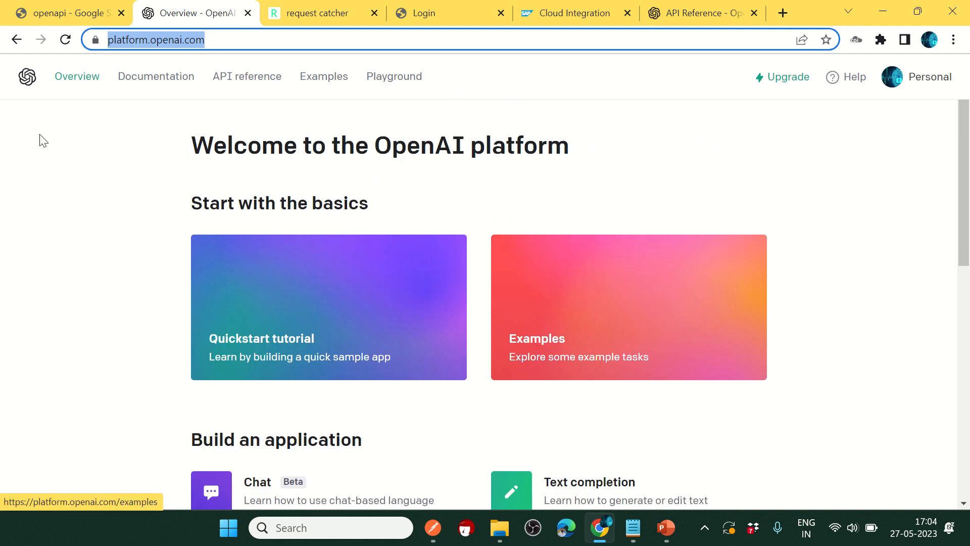
click(944, 181)
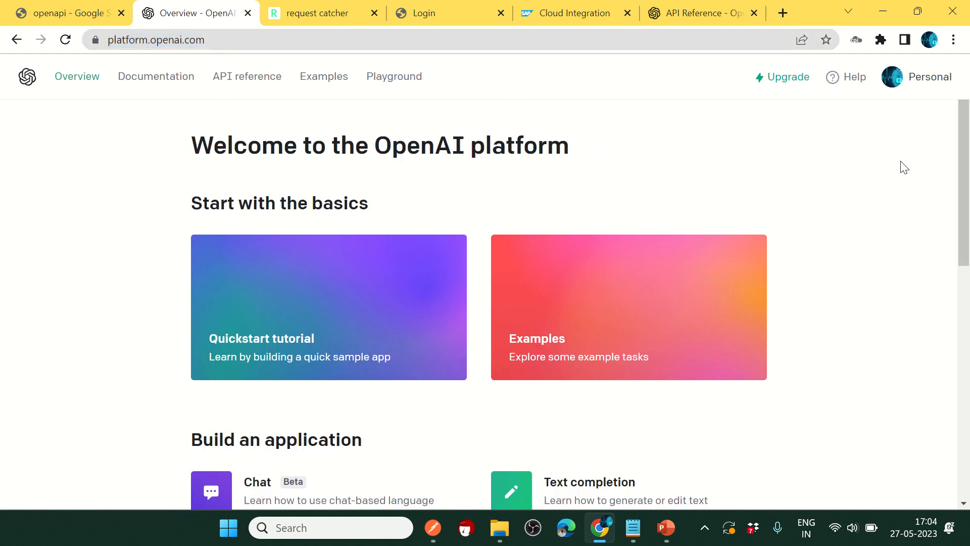
click(261, 40)
key(ctrl+c)
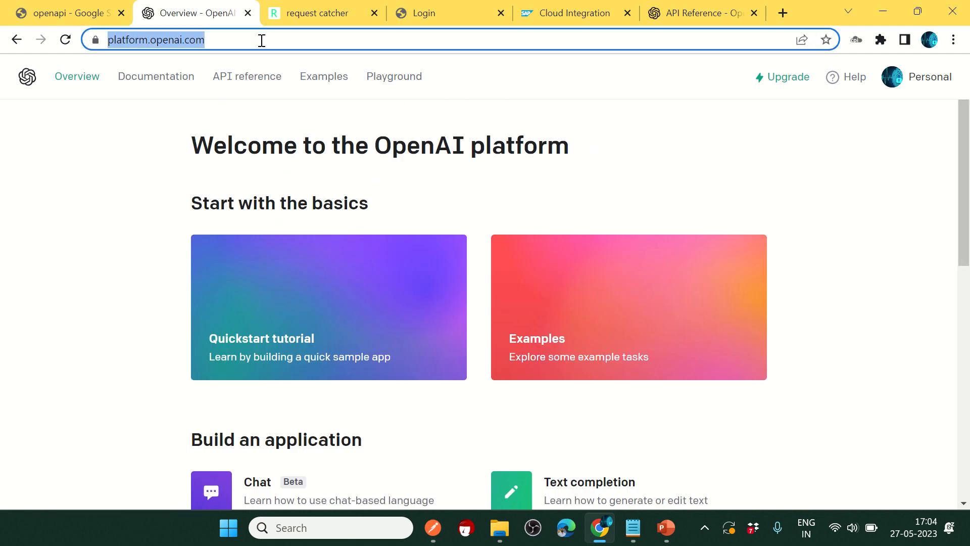
click(953, 39)
click(831, 104)
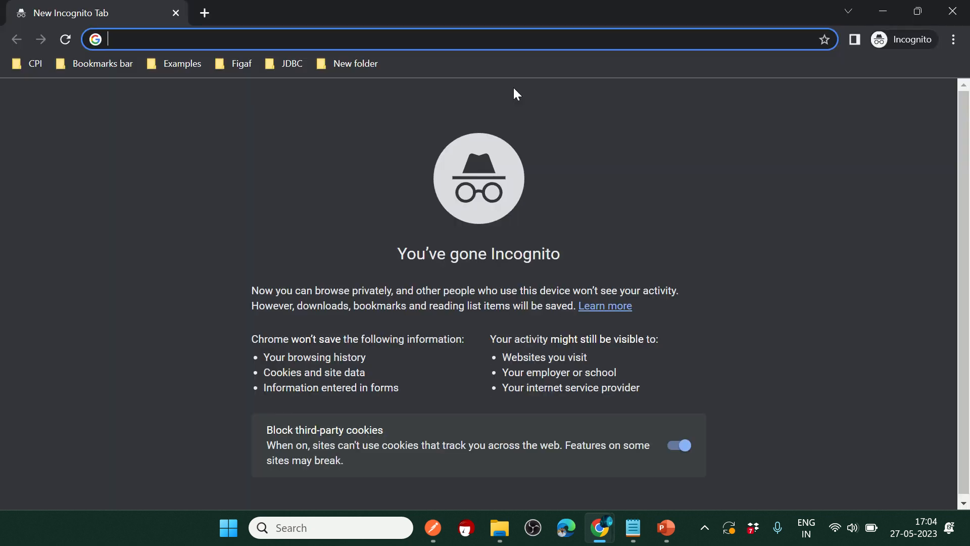
Step: Load the OpenAI Platform page in the incognito window from the pasted address
key(ctrl+v)
key(Return)
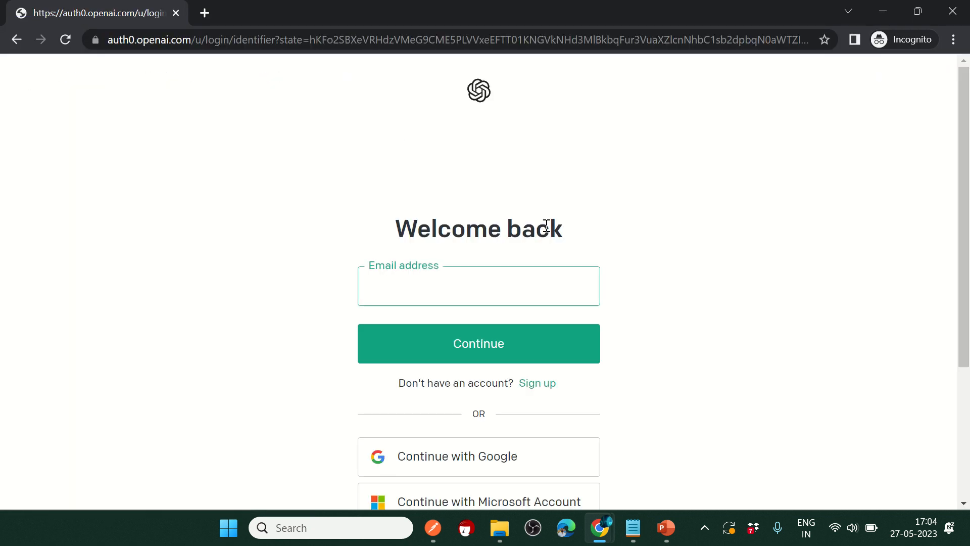
scroll(505, 234, down, 3)
scroll(607, 258, up, 3)
scroll(431, 238, down, 3)
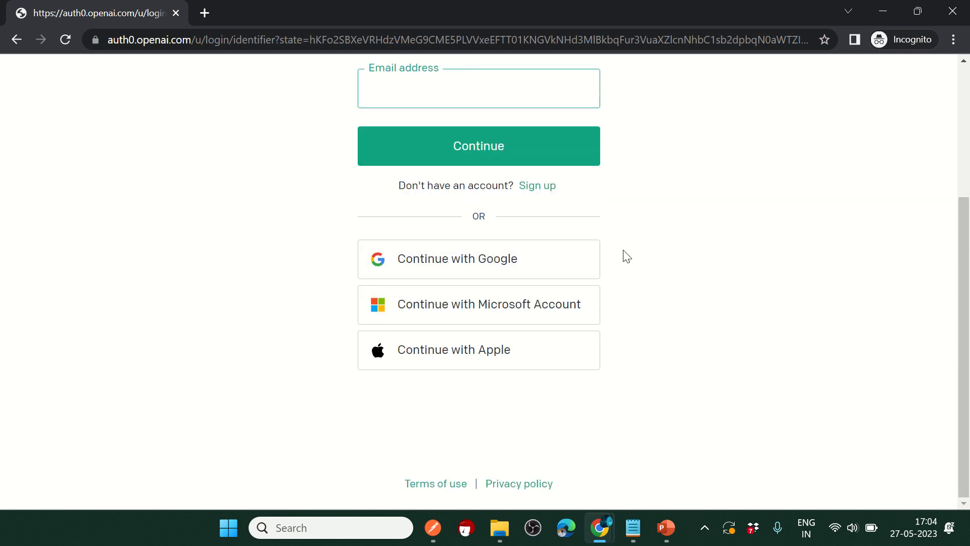
scroll(617, 284, up, 4)
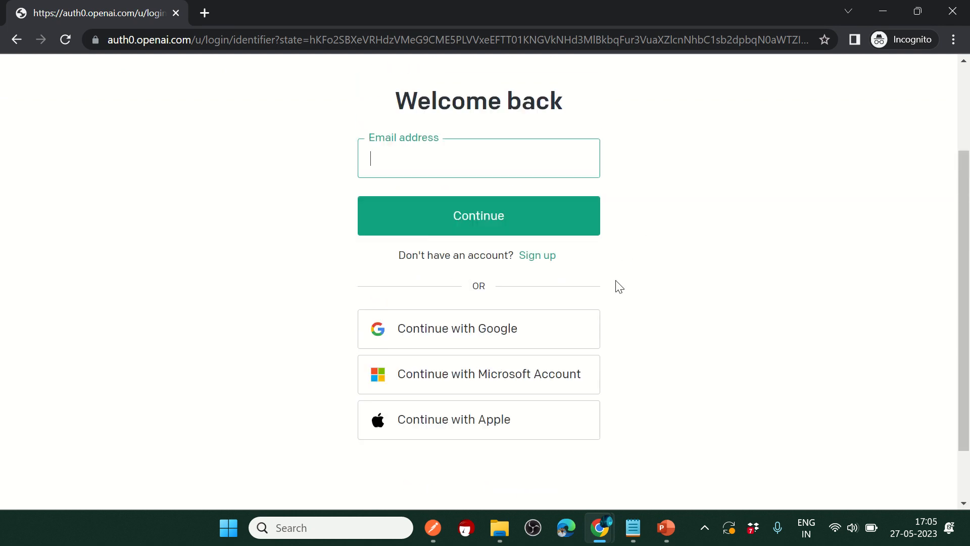
scroll(617, 282, down, 3)
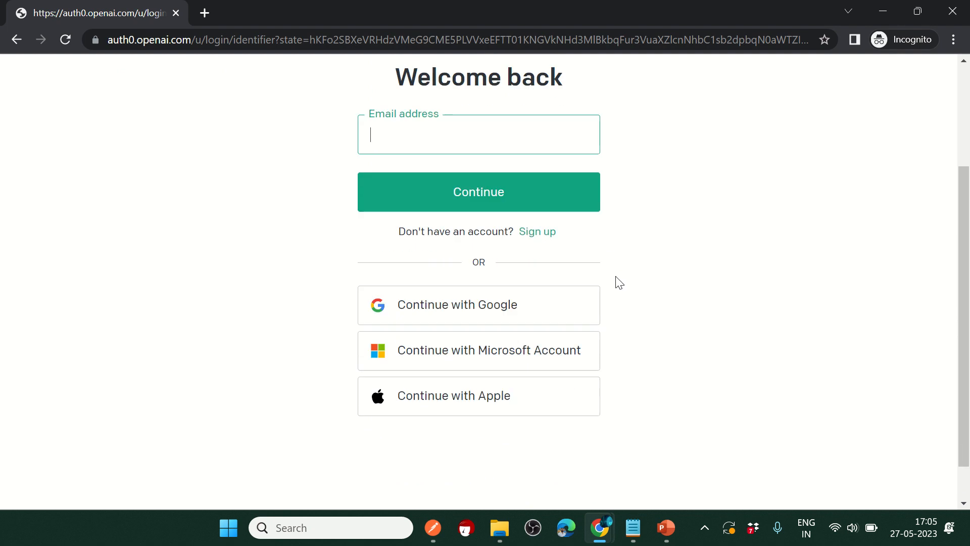
Step: Begin signing in with Google, then minimize the incognito window at the email page
click(470, 310)
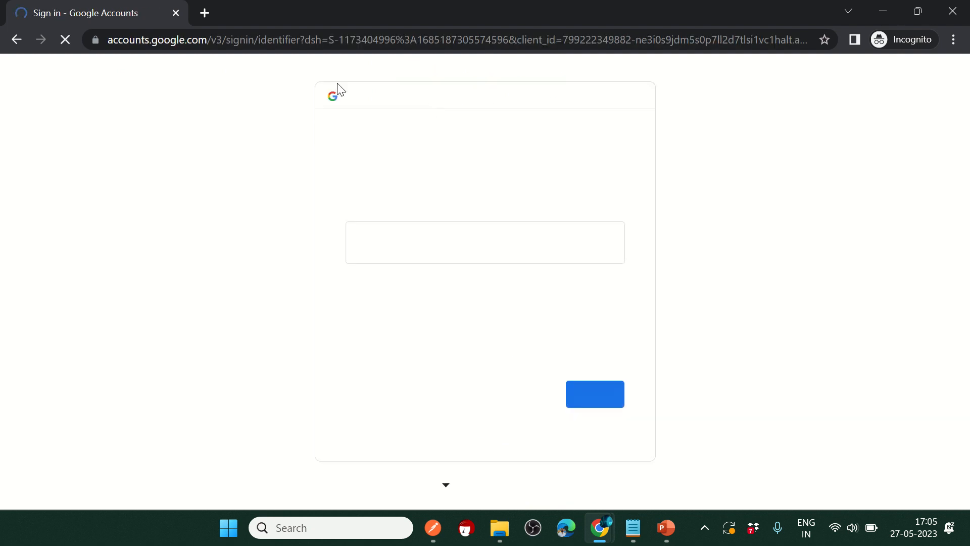
click(422, 239)
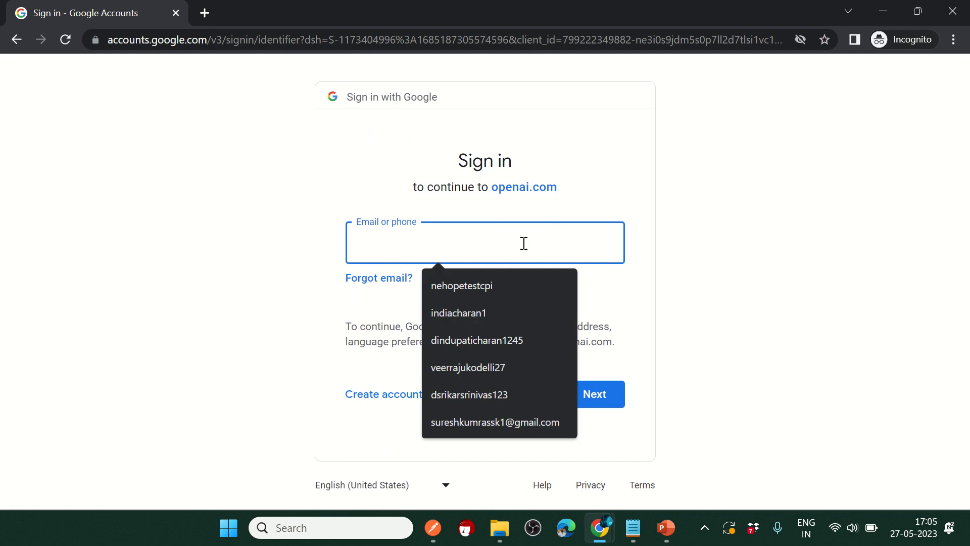
click(749, 256)
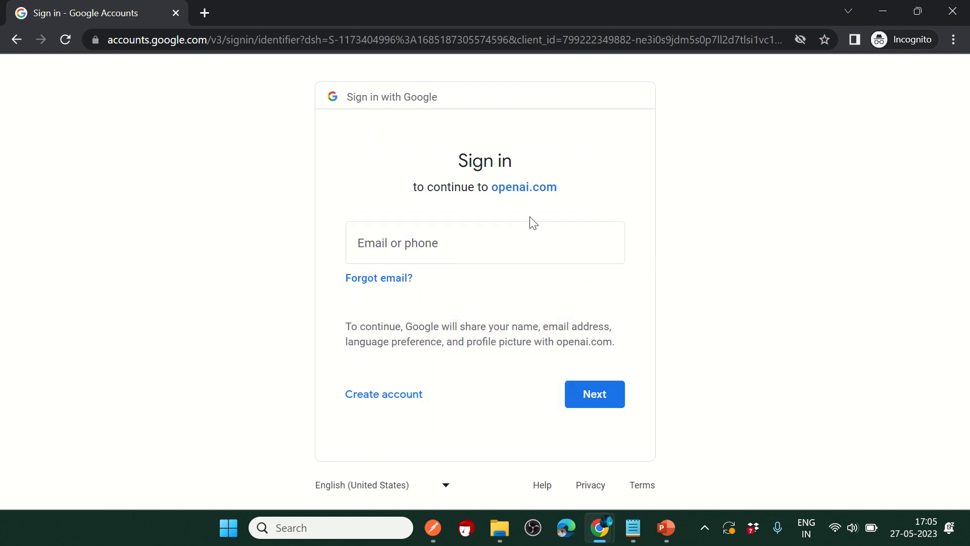
click(879, 11)
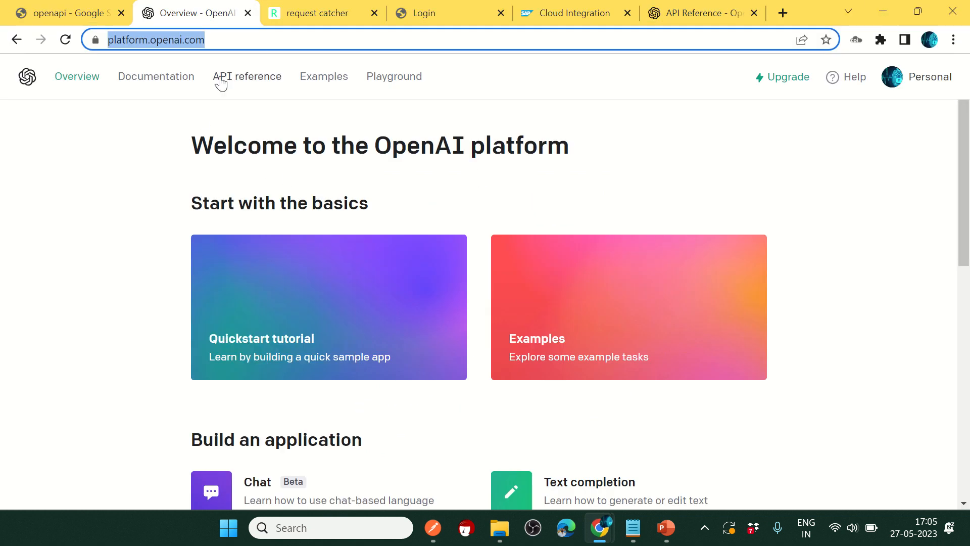
Step: Go to the API keys page from the account menu
click(81, 137)
scroll(611, 280, down, 10)
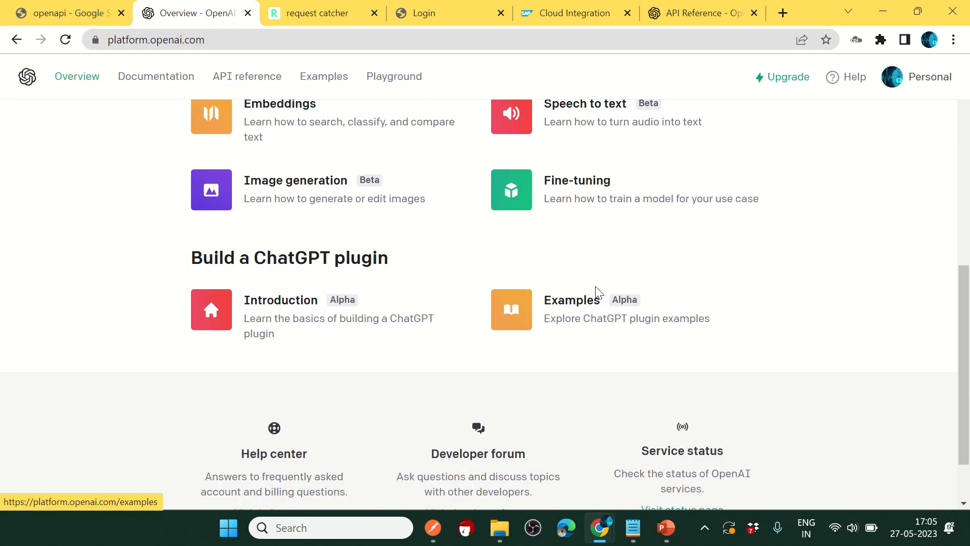
scroll(597, 290, up, 10)
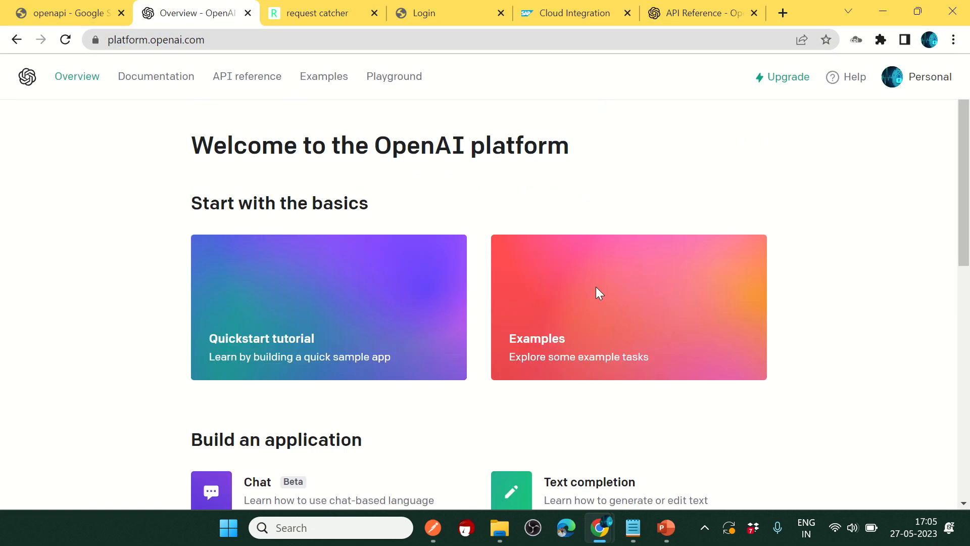
click(922, 85)
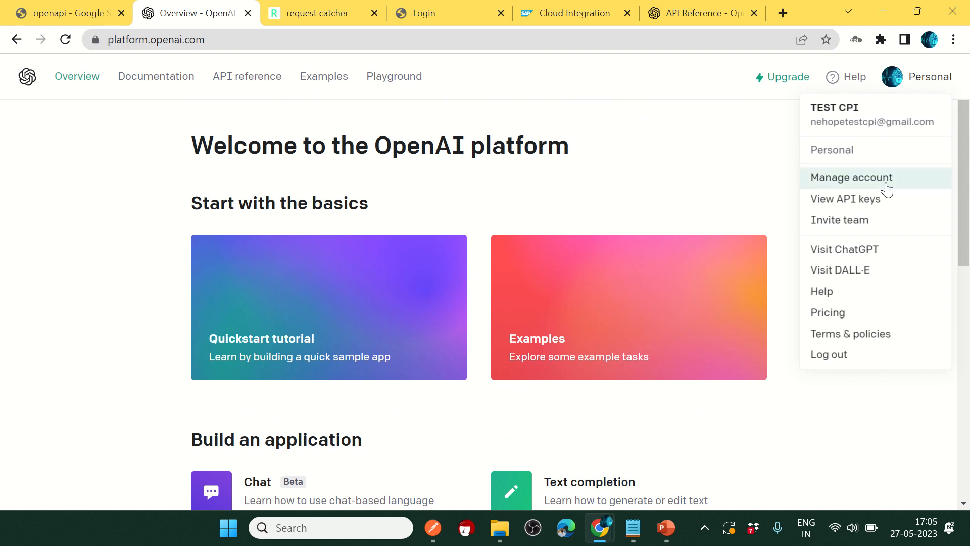
click(859, 203)
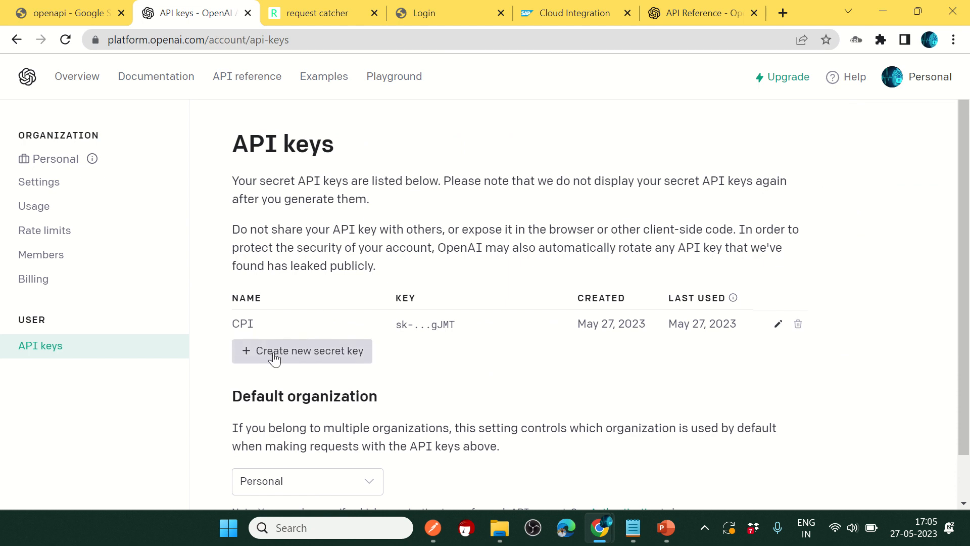
Step: Start a secret key named CPI, cancel it, and select the existing CPI key
click(302, 352)
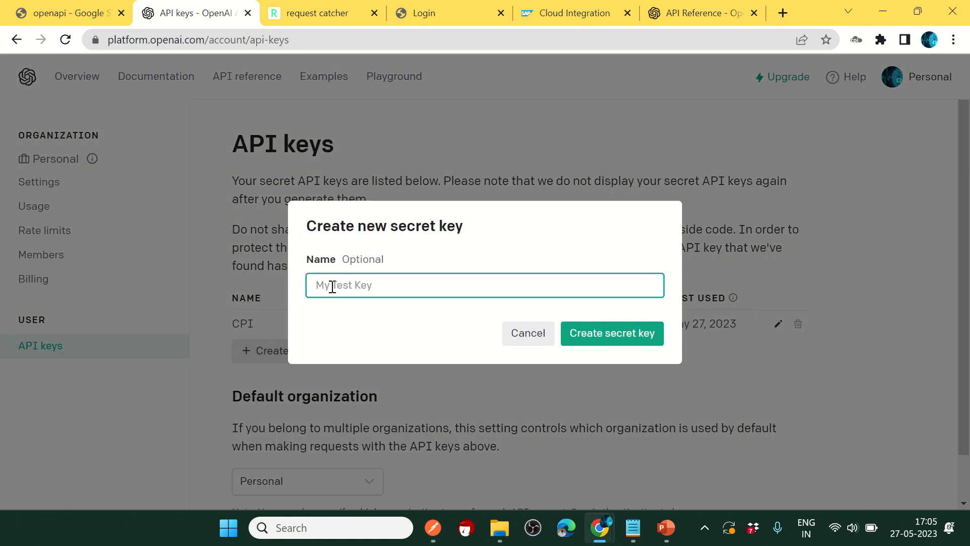
text(CPI)
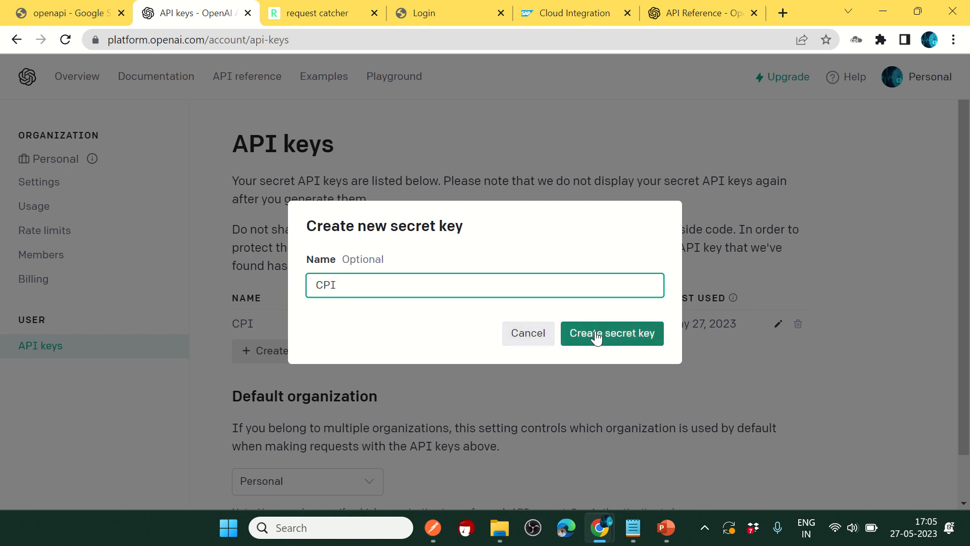
click(529, 333)
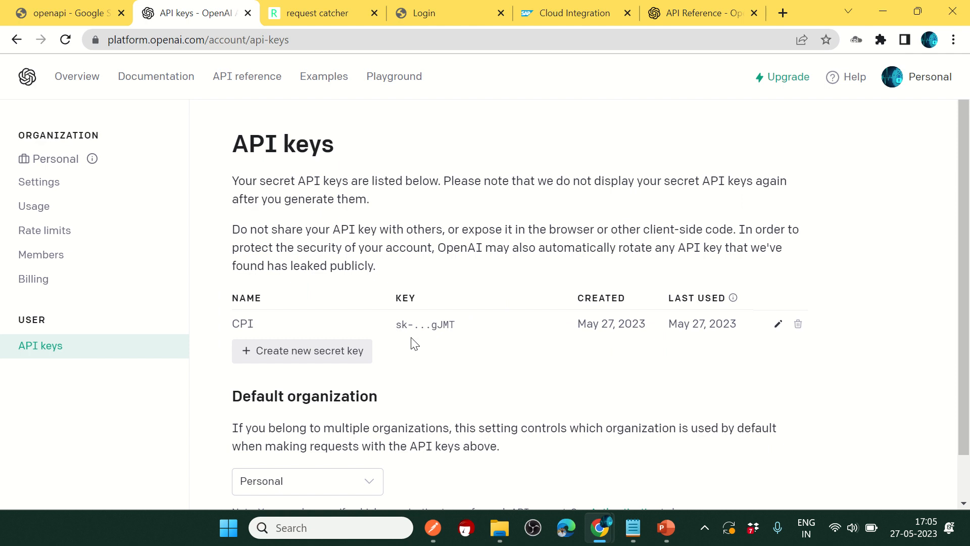
drag(399, 327, 474, 331)
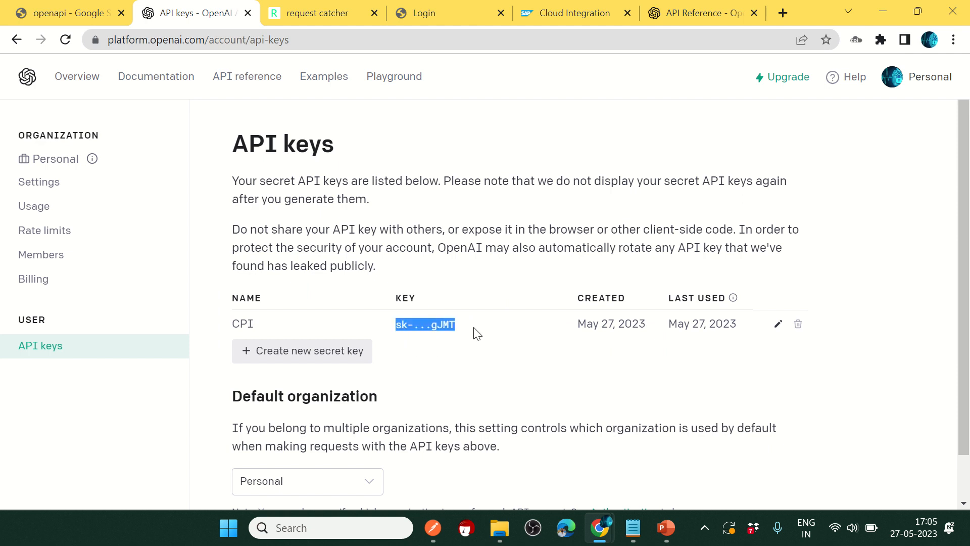
click(634, 528)
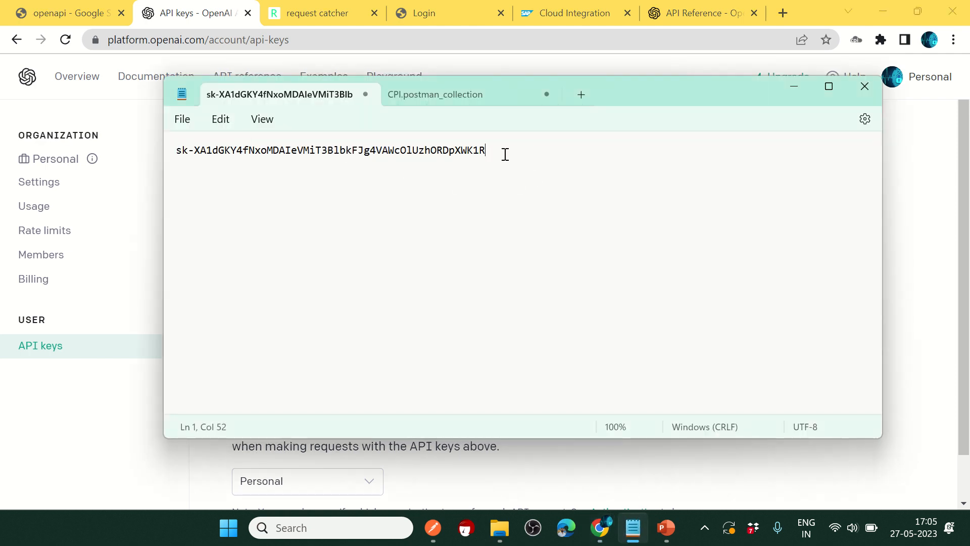
drag(505, 154, 167, 149)
click(307, 231)
drag(508, 151, 177, 149)
click(428, 243)
click(794, 88)
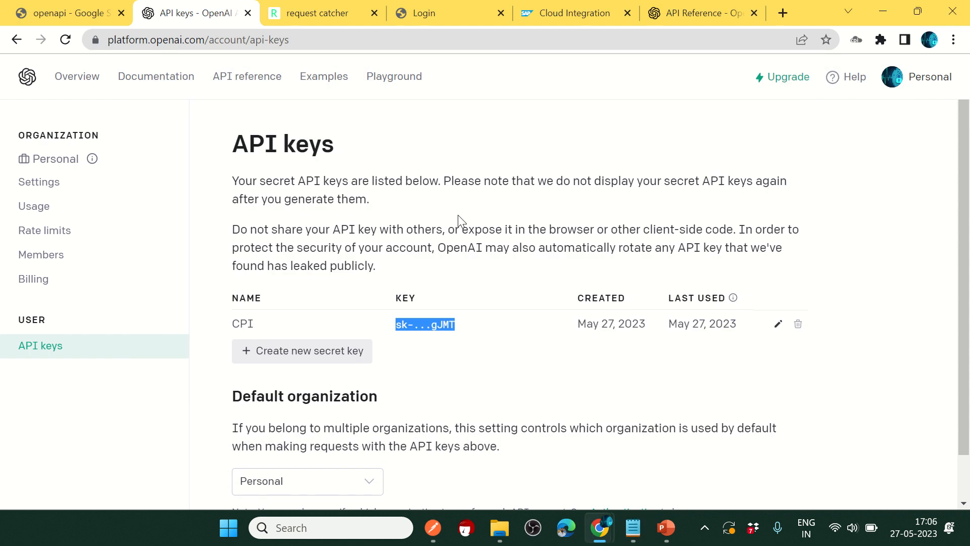
Step: Open the API reference and locate the Create edit endpoint URL
click(235, 86)
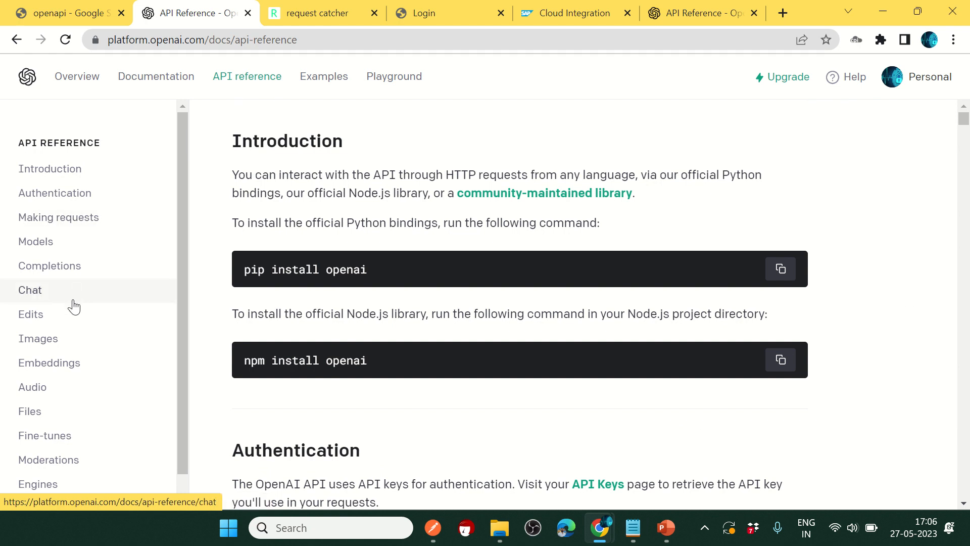
click(70, 268)
scroll(455, 323, down, 2)
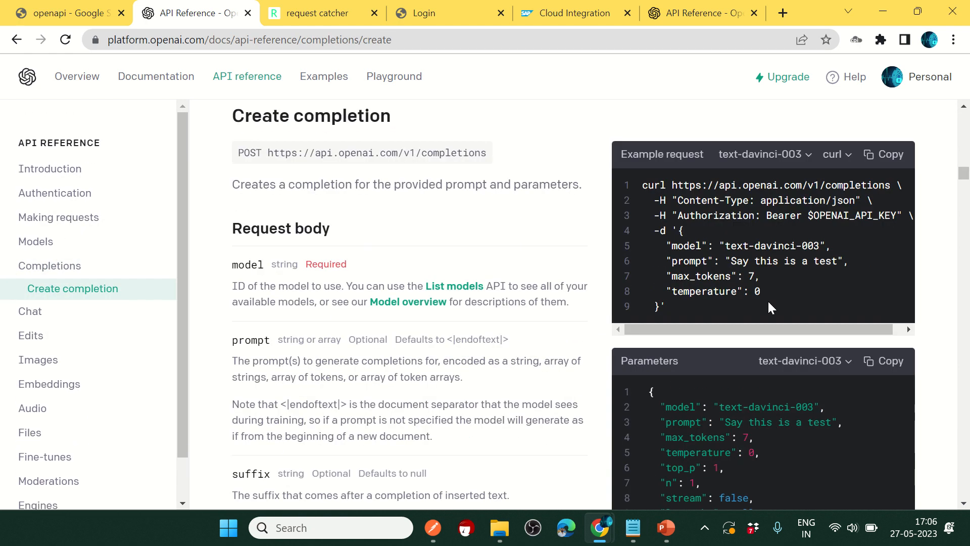
scroll(768, 304, down, 20)
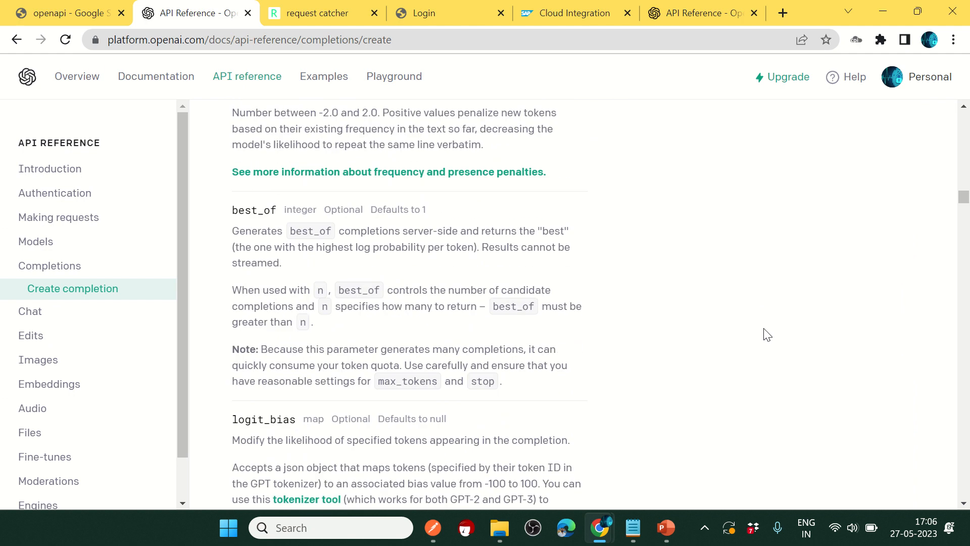
scroll(767, 335, down, 20)
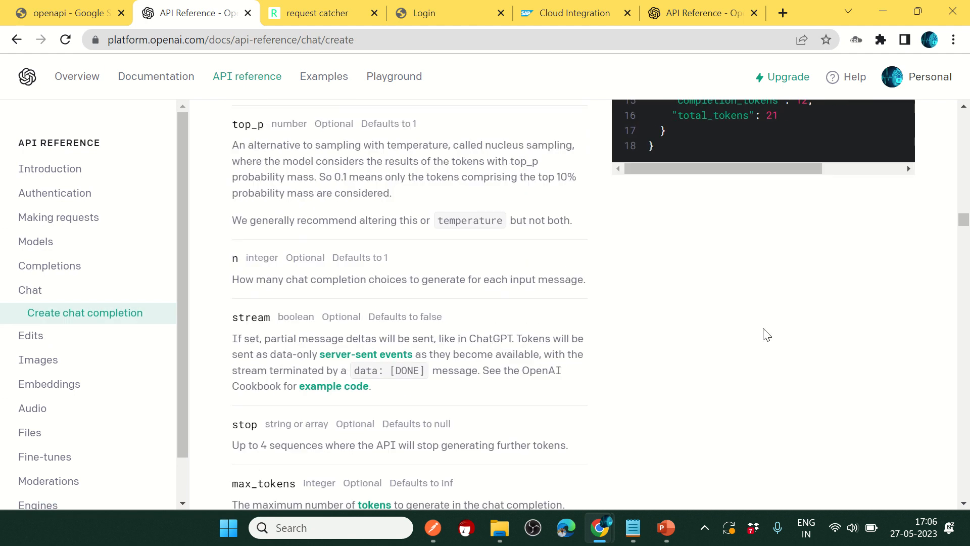
scroll(767, 335, down, 20)
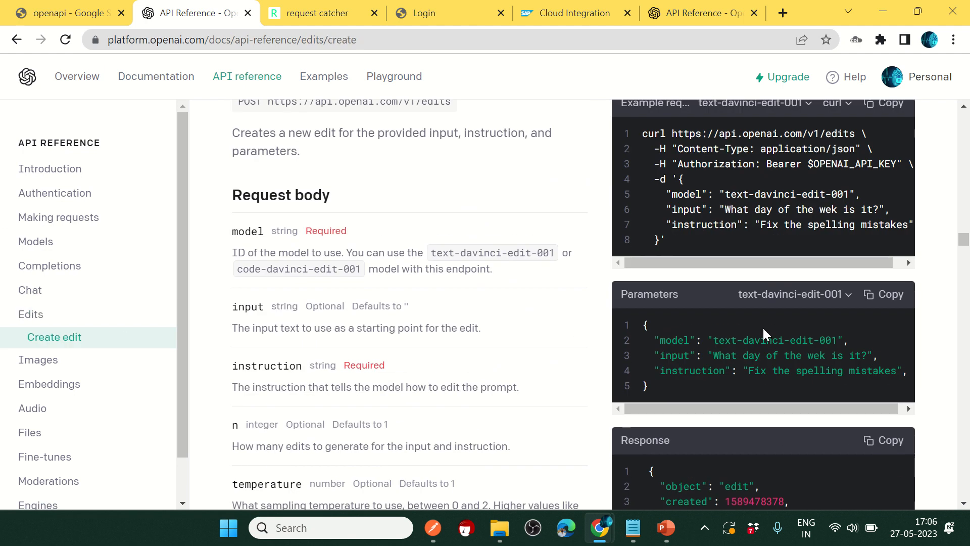
scroll(763, 329, up, 3)
drag(243, 218, 495, 219)
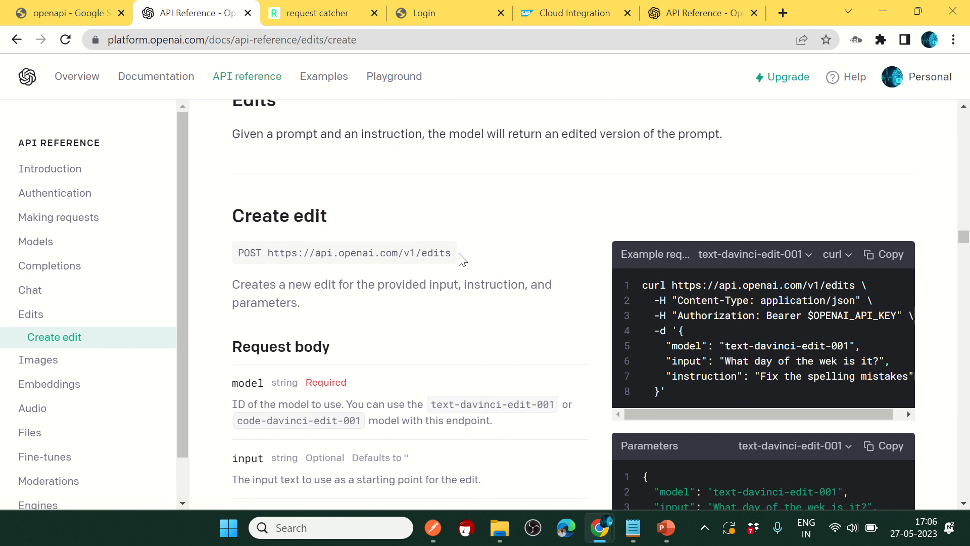
drag(451, 253, 268, 253)
click(525, 225)
drag(451, 253, 280, 252)
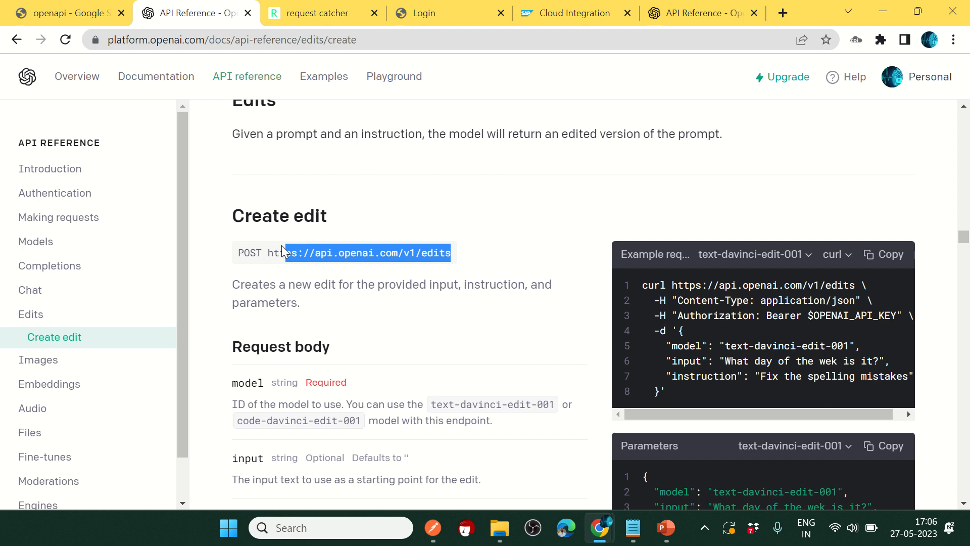
scroll(766, 259, down, 3)
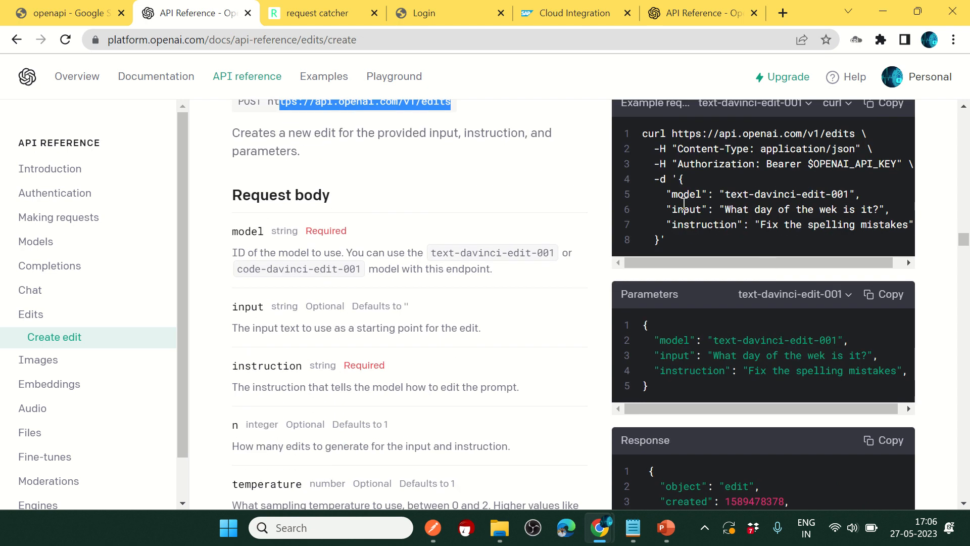
Step: Highlight the model, input and 'Fix the spelling mistakes' instruction parameters in the example
drag(672, 209, 732, 230)
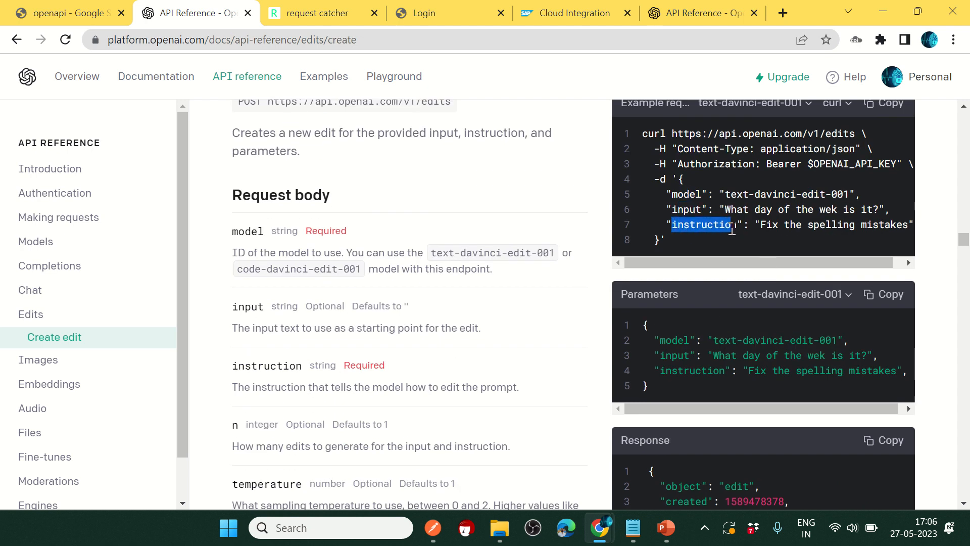
double_click(669, 341)
double_click(676, 357)
double_click(678, 373)
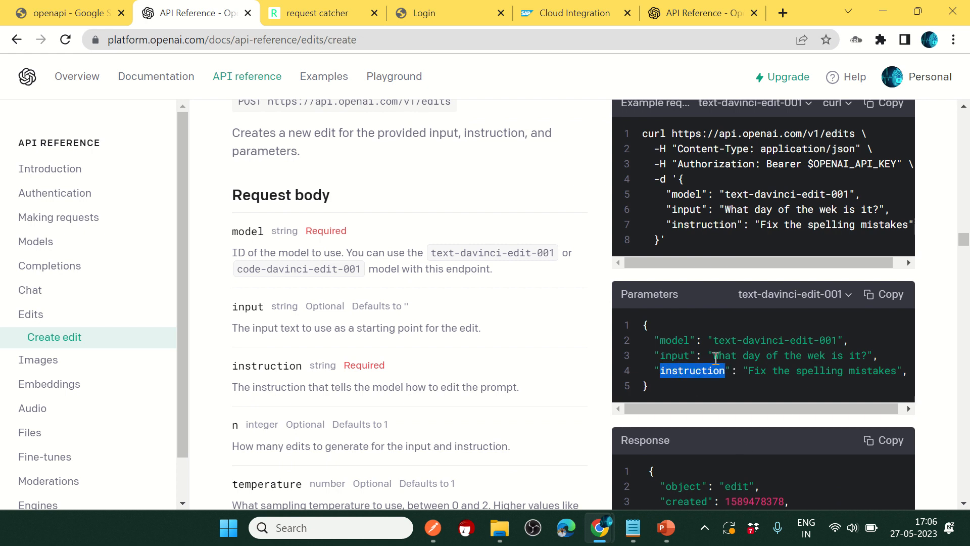
drag(714, 356, 862, 356)
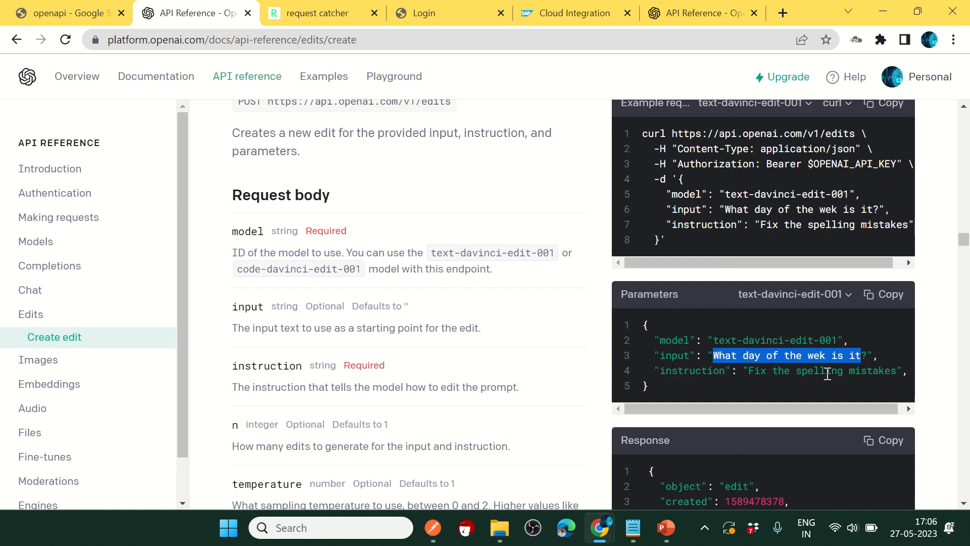
drag(751, 372, 897, 372)
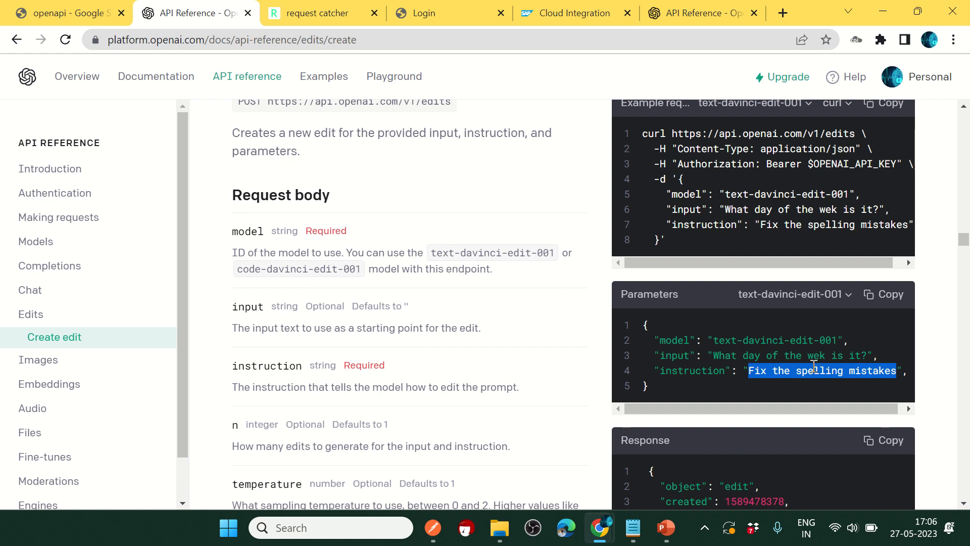
click(768, 389)
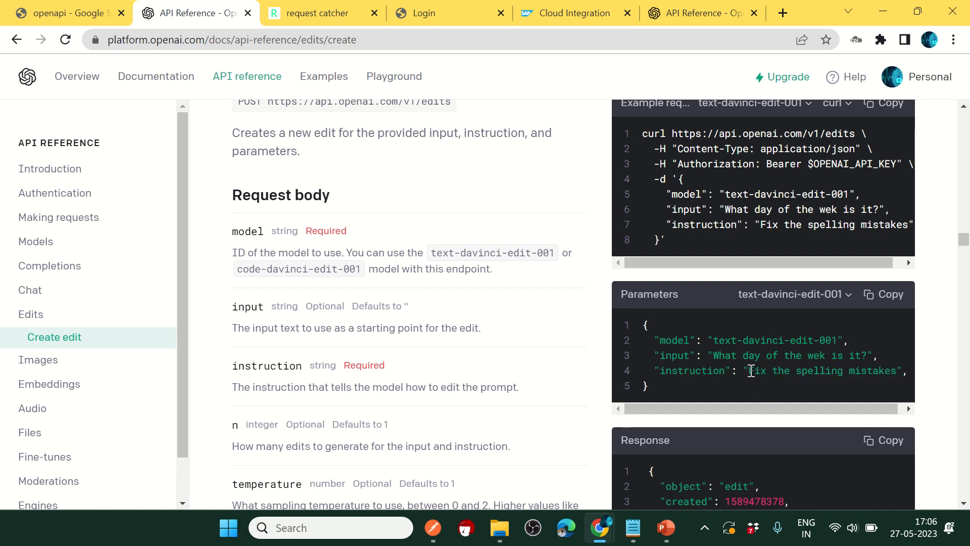
drag(751, 372, 896, 374)
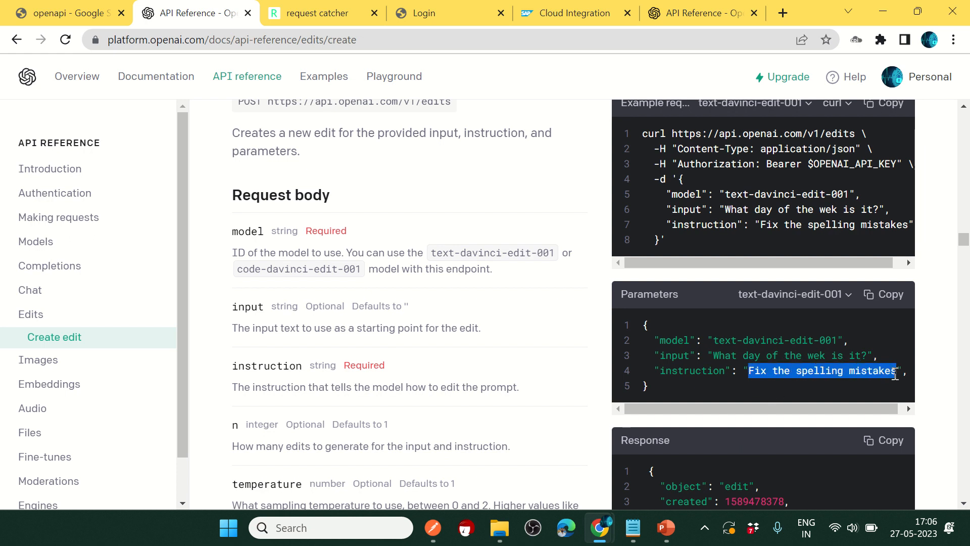
Step: Compare the corrected sentence in the sample response with the example's input and instruction
scroll(727, 384, down, 4)
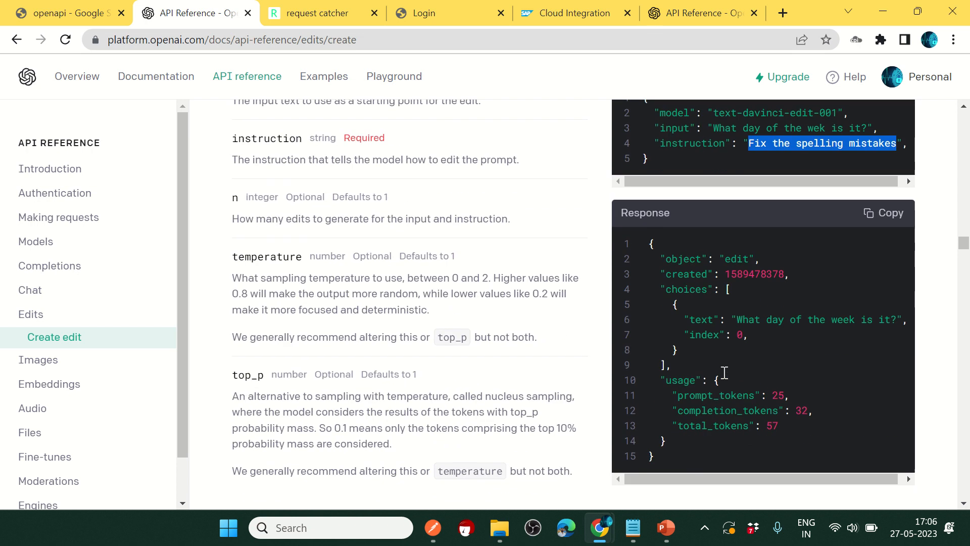
drag(741, 319, 890, 331)
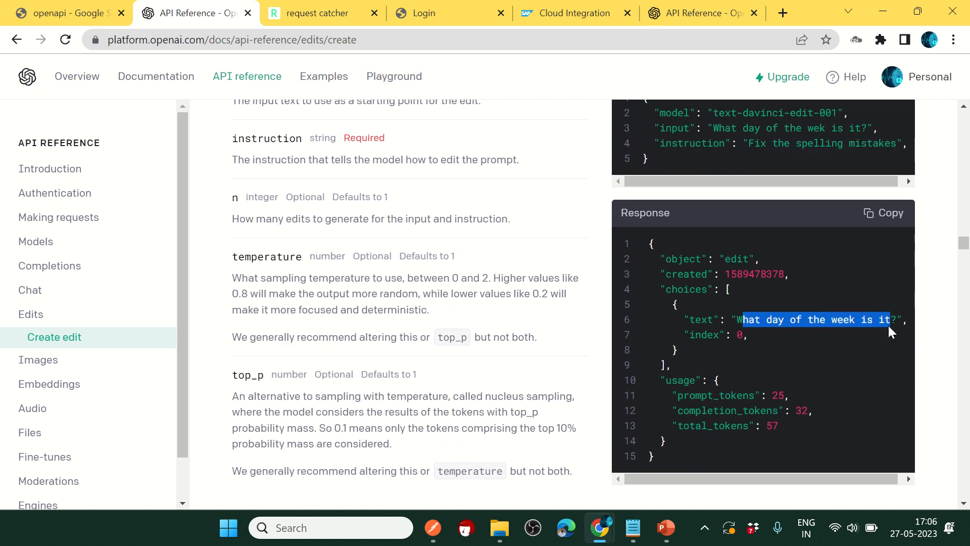
click(792, 349)
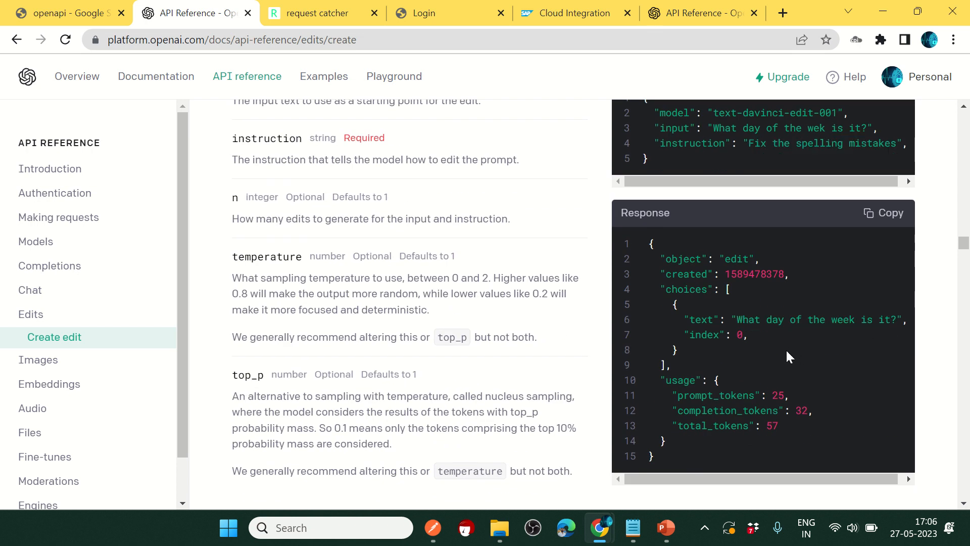
scroll(786, 348, up, 3)
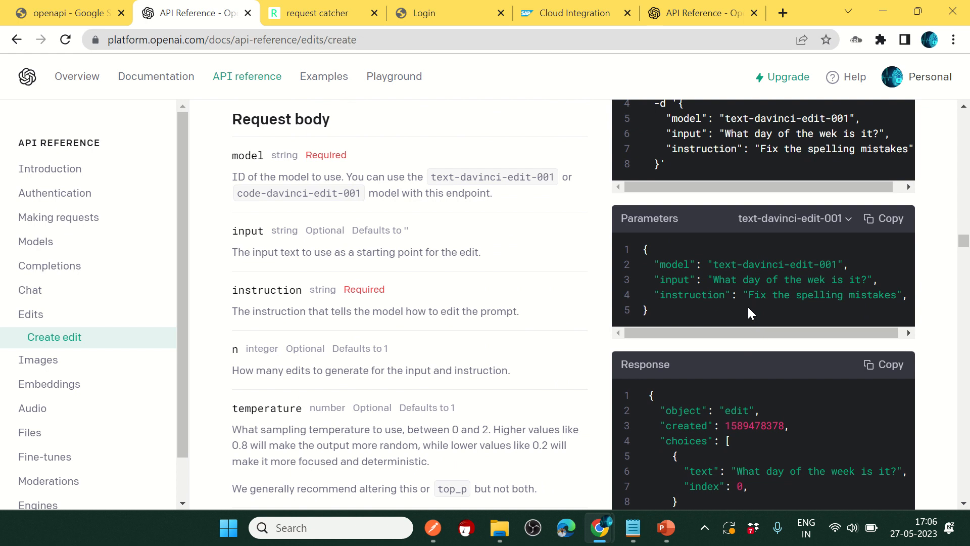
drag(750, 295, 898, 295)
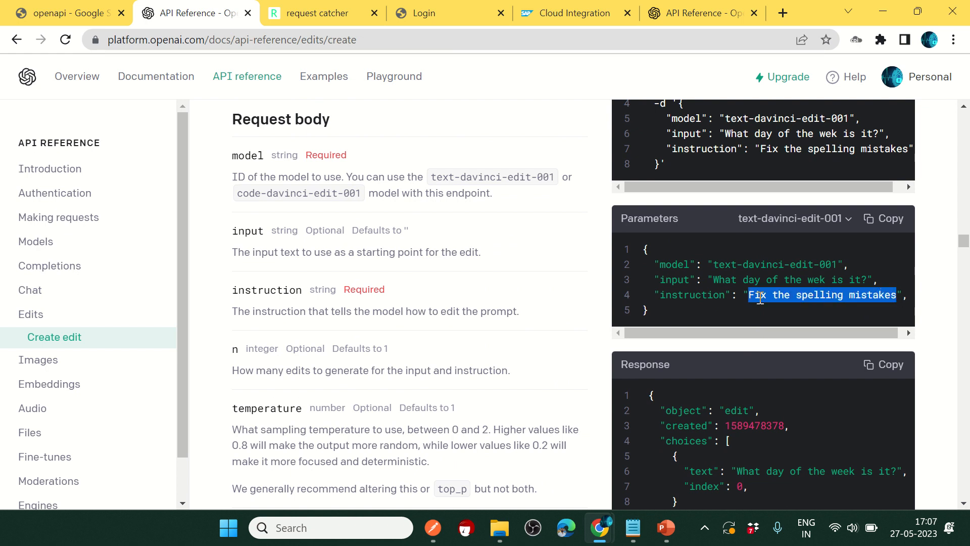
drag(715, 281, 854, 281)
scroll(769, 362, down, 3)
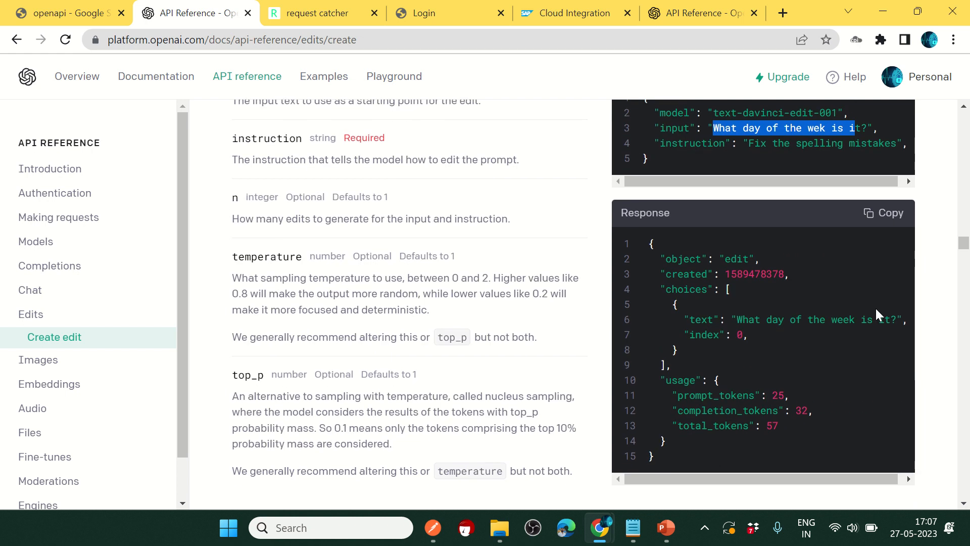
scroll(753, 357, up, 5)
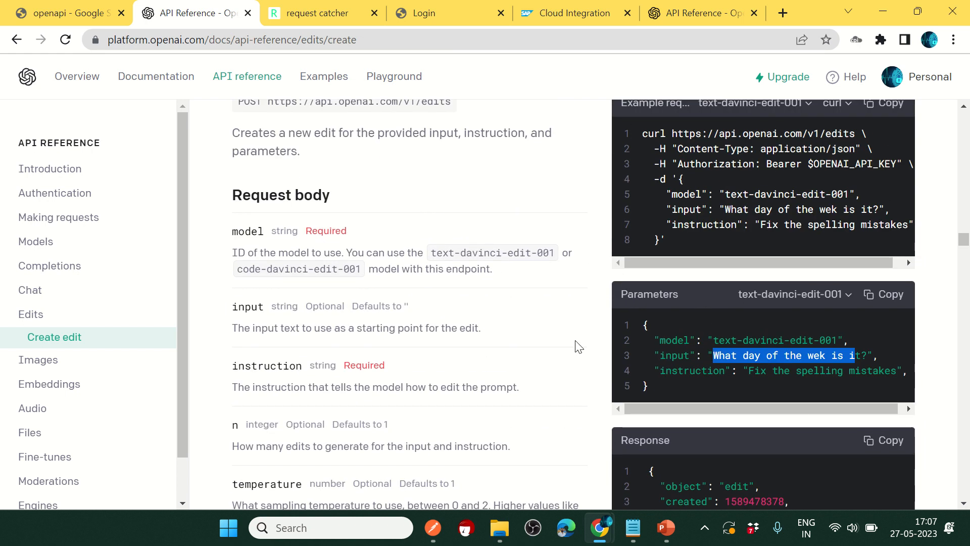
scroll(638, 315, up, 2)
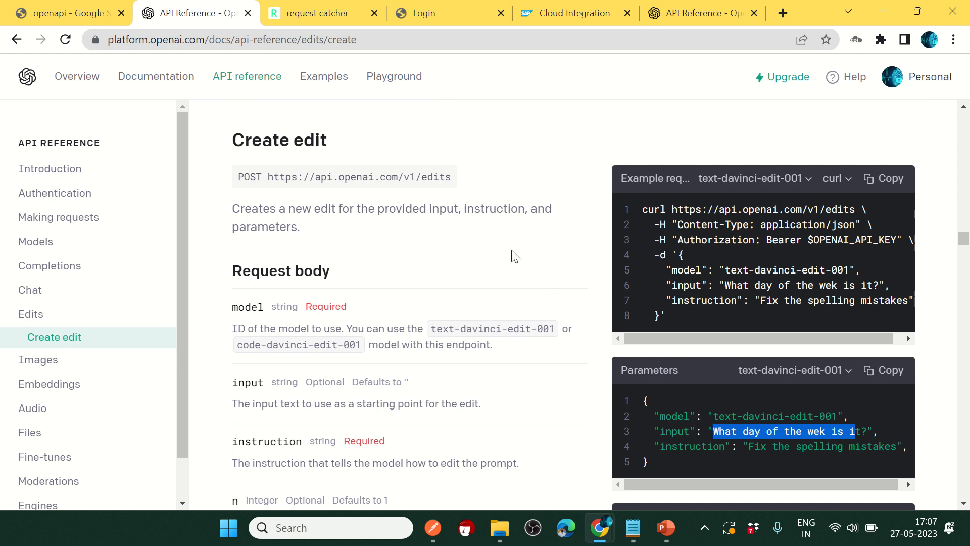
Step: Copy the Create edit curl example and open CPI.postman_collection from the desktop in Notepad
click(883, 180)
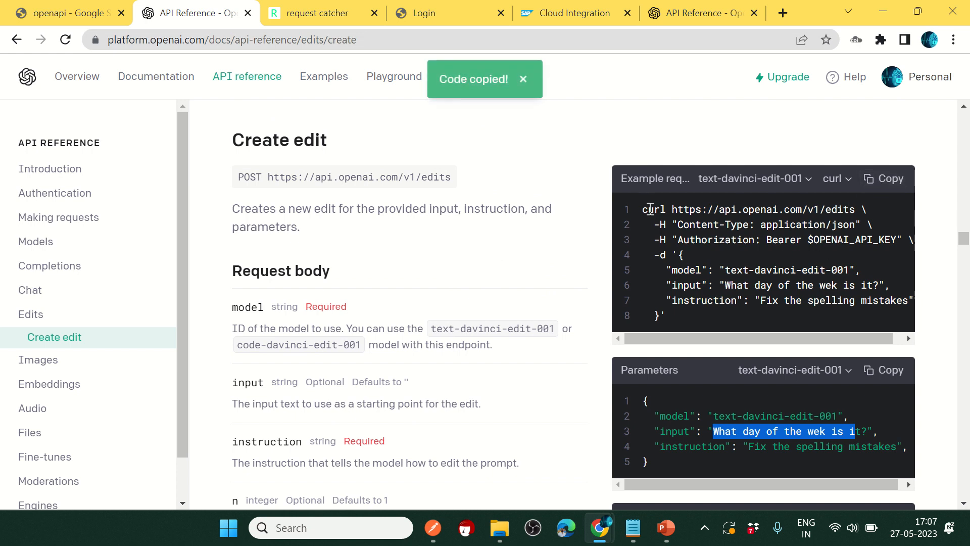
drag(643, 209, 709, 302)
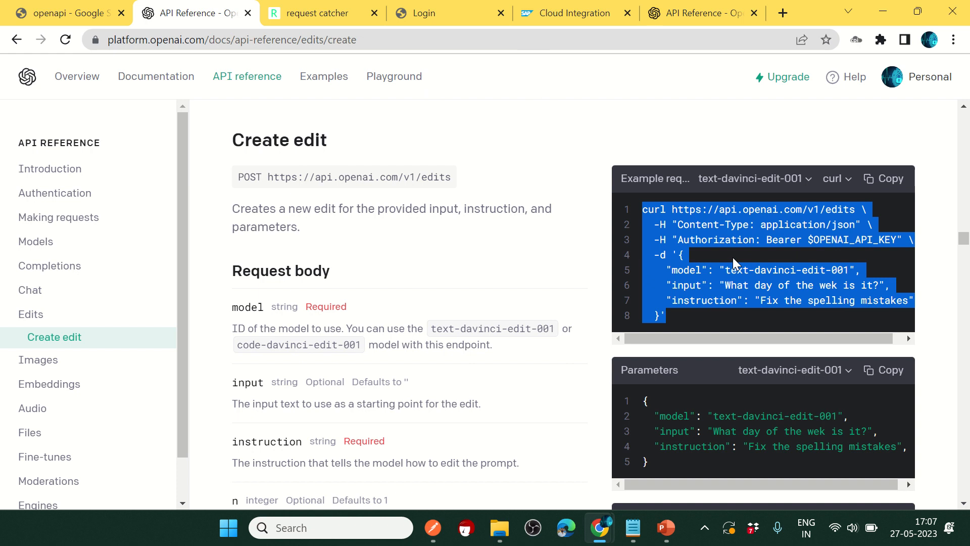
double_click(873, 9)
click(848, 69)
double_click(817, 83)
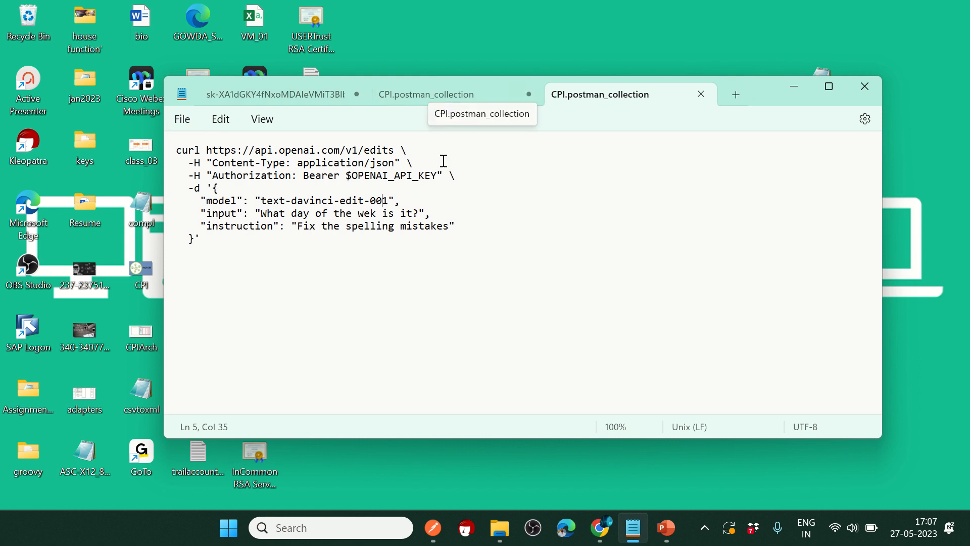
Step: Switch to the other CPI.postman_collection tab and check its Save As file name without saving
click(392, 100)
click(182, 118)
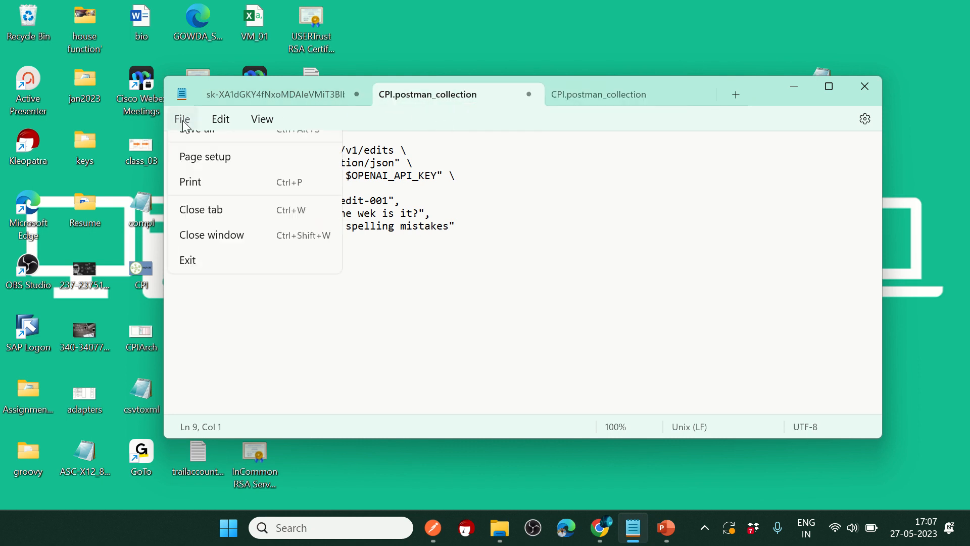
click(223, 250)
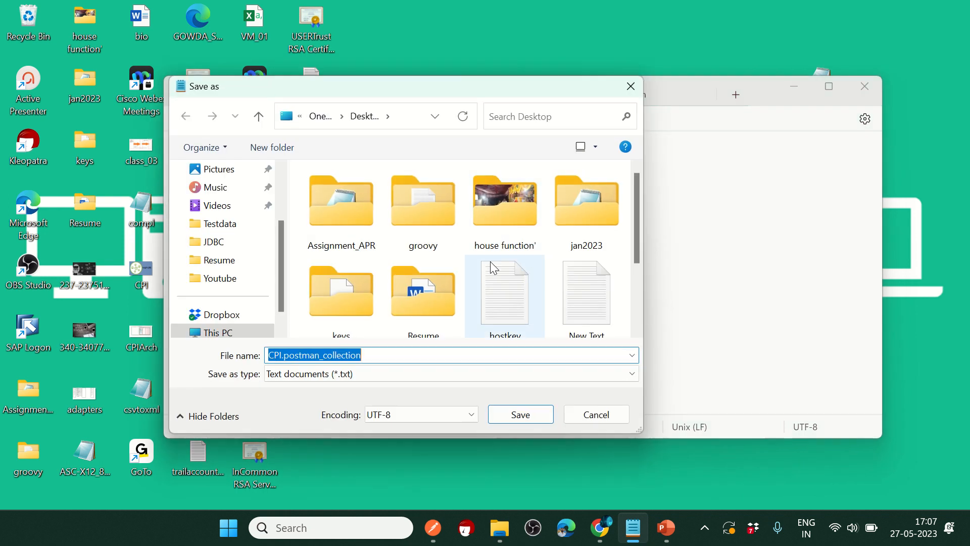
click(381, 355)
drag(282, 356, 252, 356)
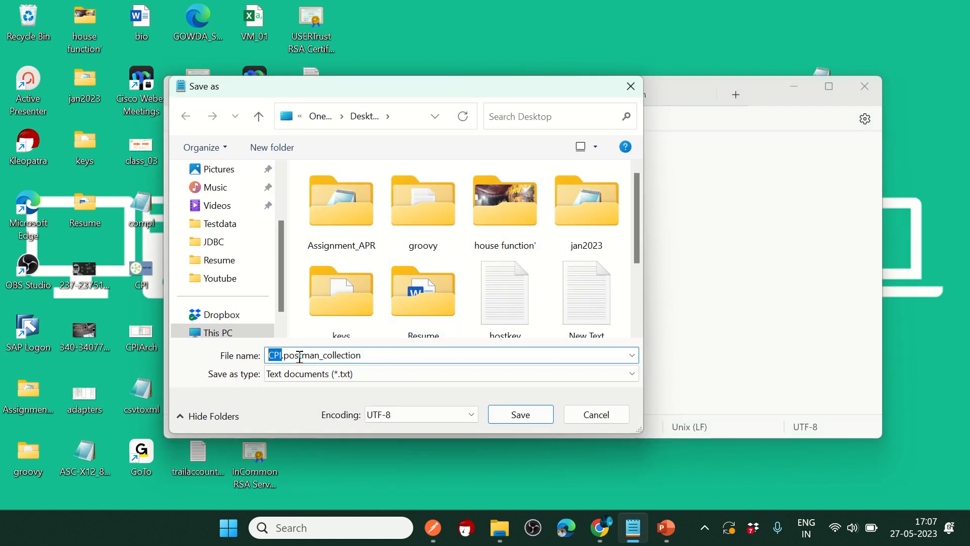
drag(370, 359, 288, 351)
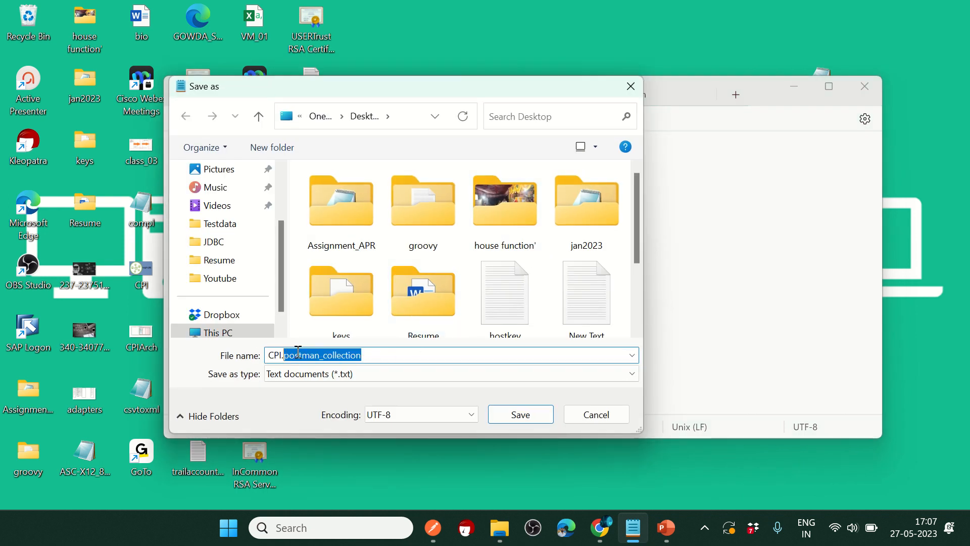
click(369, 359)
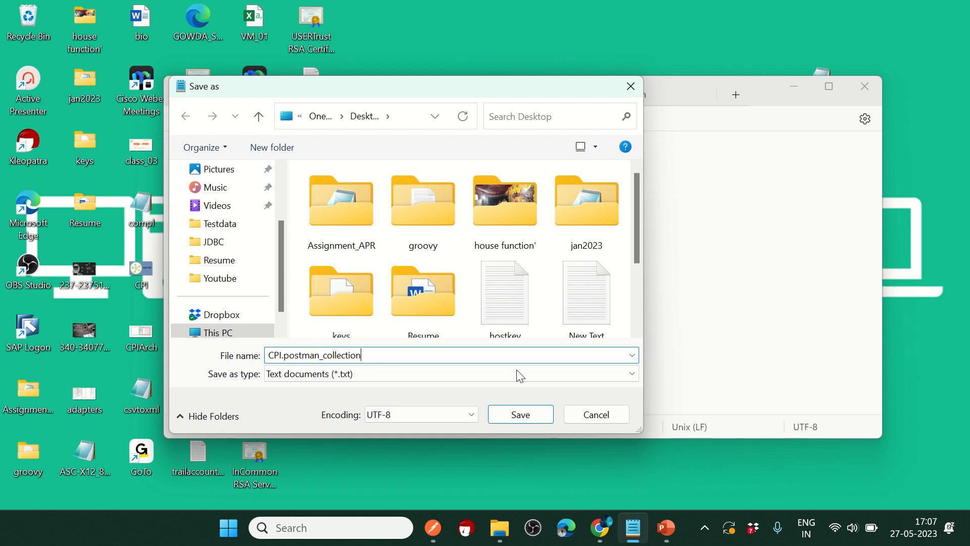
click(608, 418)
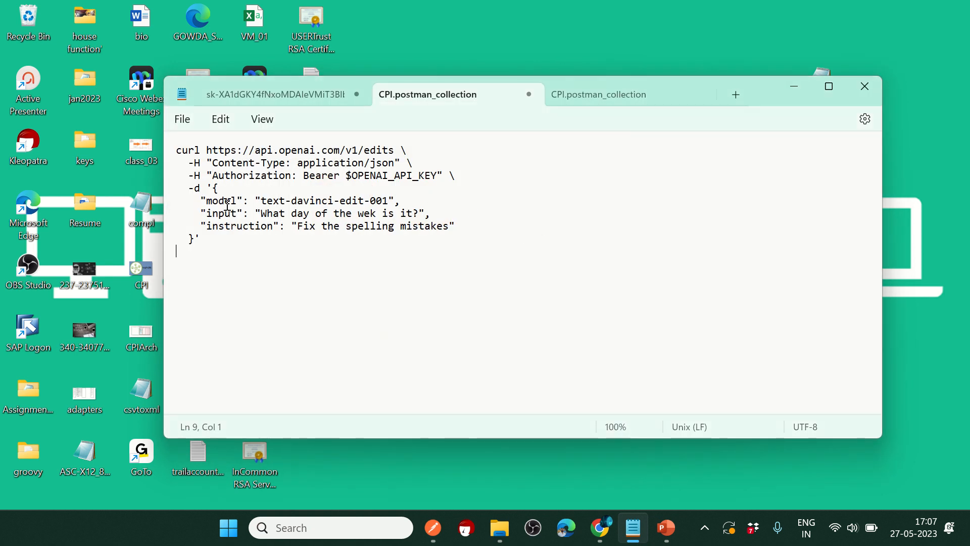
drag(326, 270, 169, 129)
click(560, 305)
Step: Bring Postman forward showing the blank Untitled Request and the CPI collection
click(433, 528)
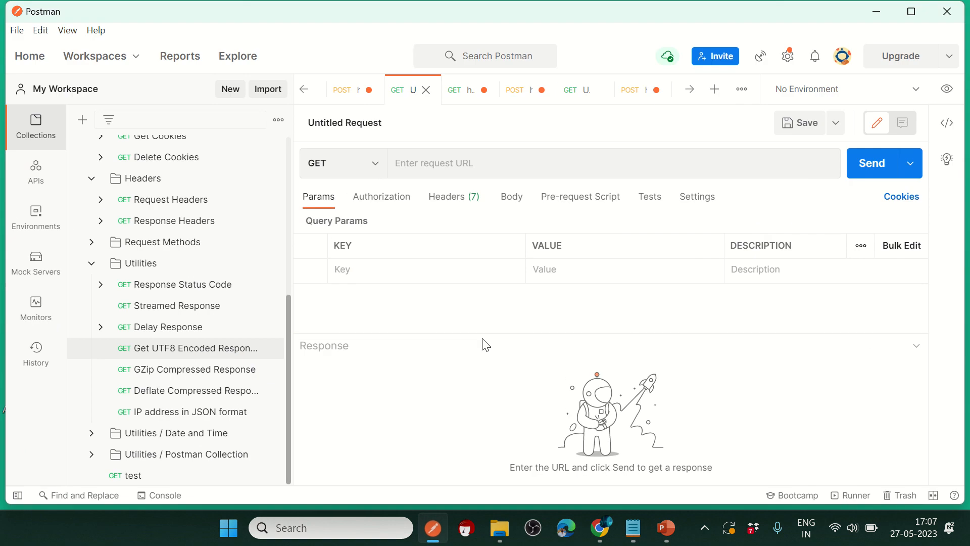
click(601, 166)
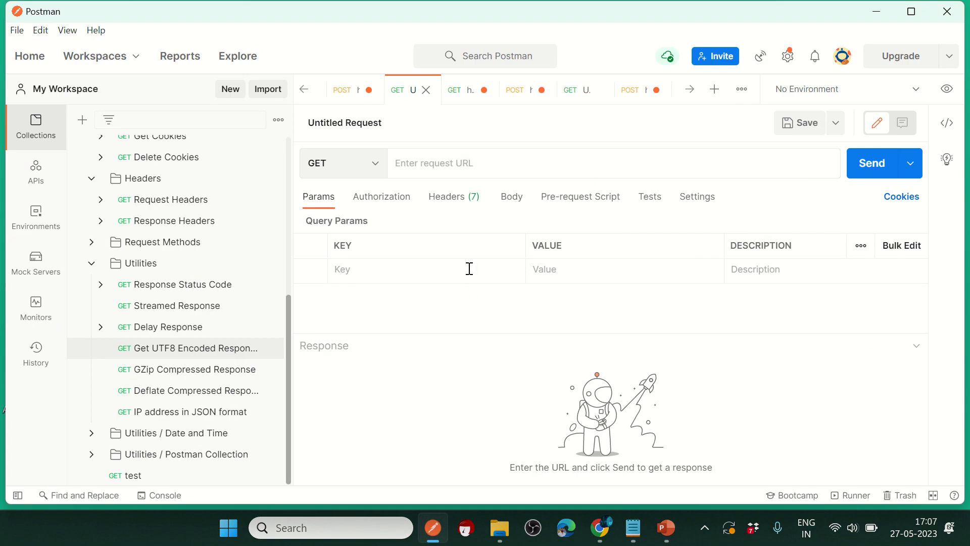
scroll(260, 281, up, 5)
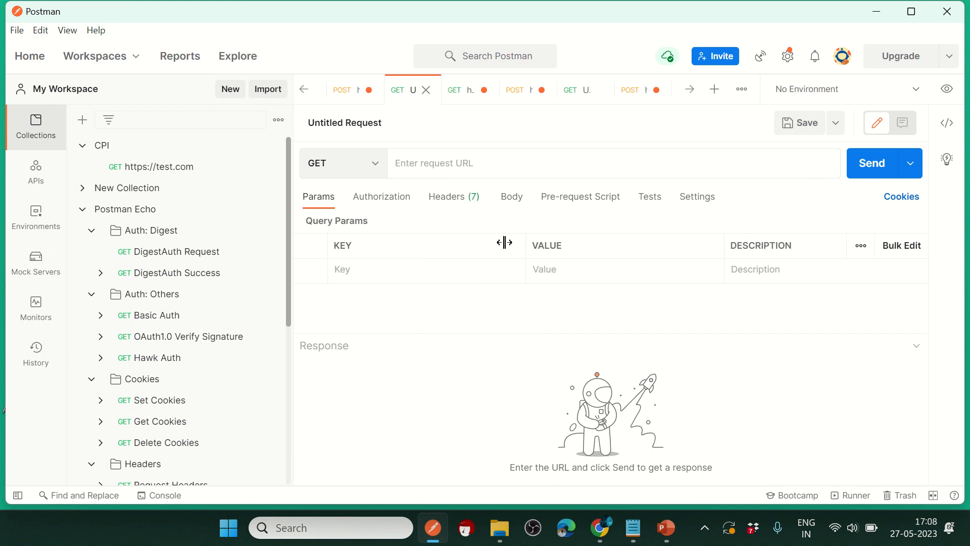
click(266, 94)
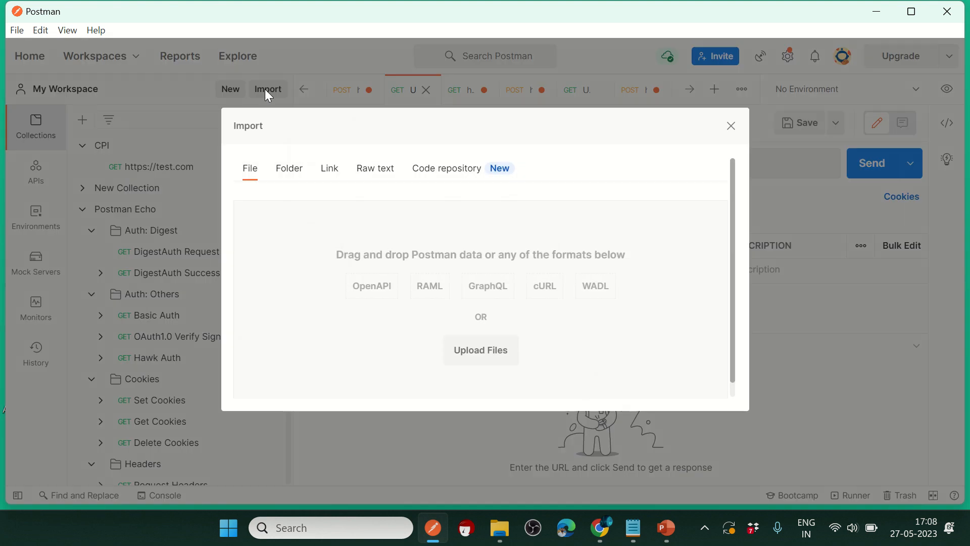
click(486, 355)
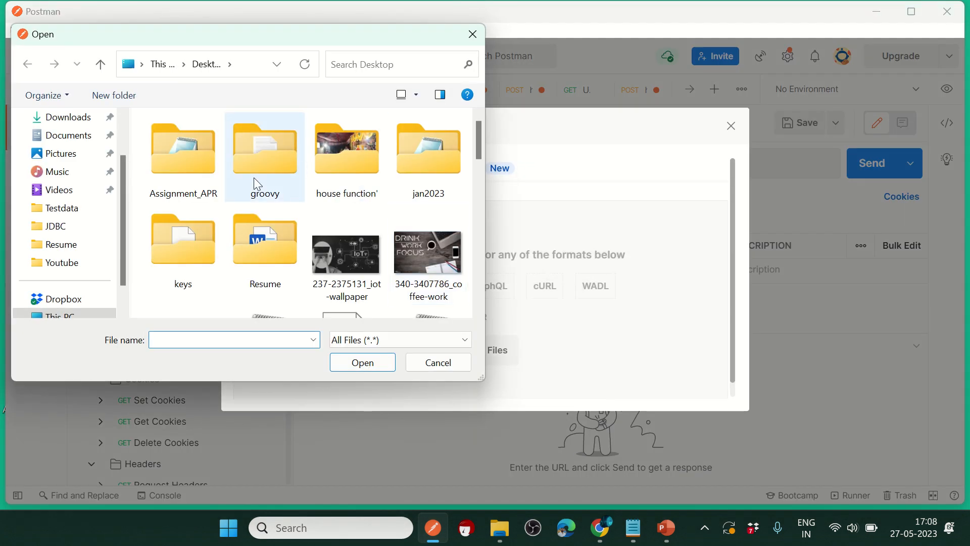
scroll(353, 237, down, 3)
scroll(407, 223, down, 2)
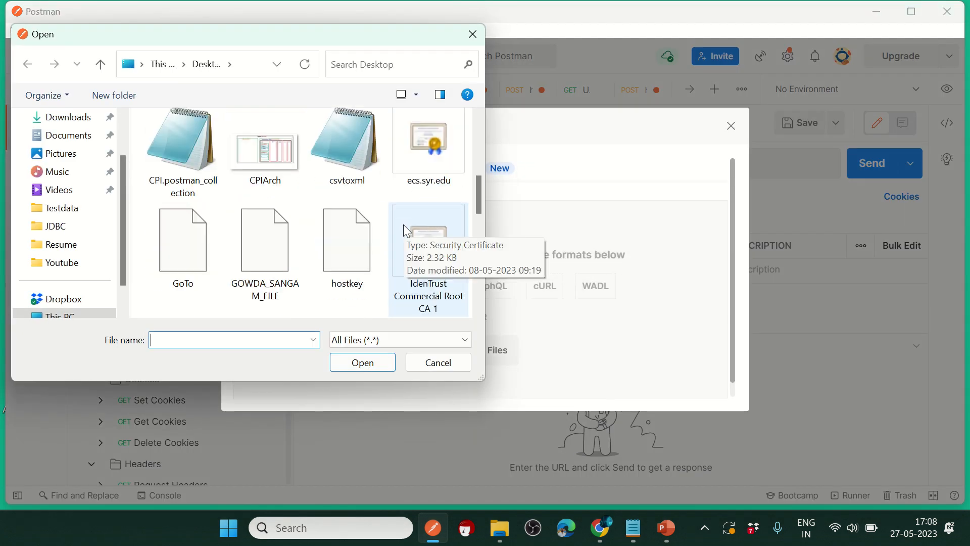
double_click(199, 161)
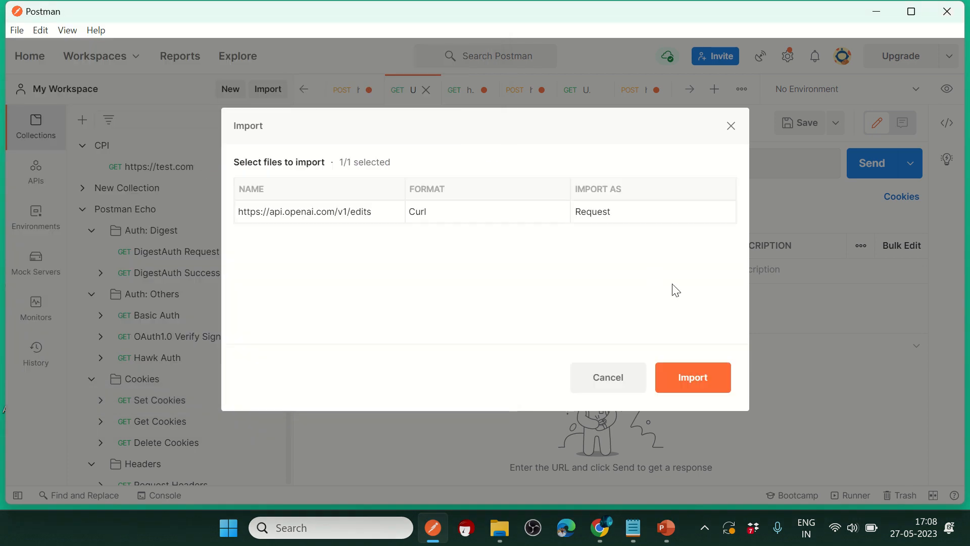
click(714, 385)
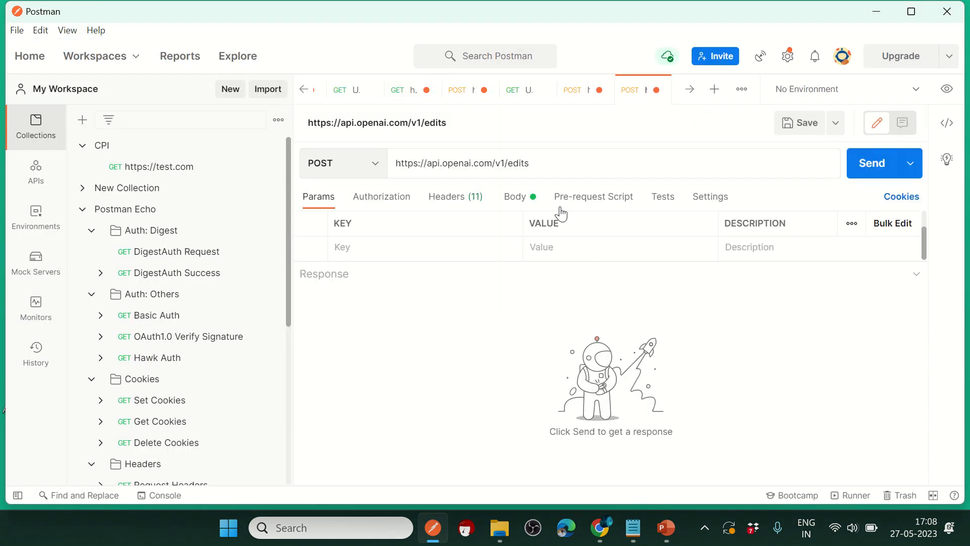
Step: Inspect the imported request's URL and its model, input and instruction JSON body
drag(530, 163, 394, 163)
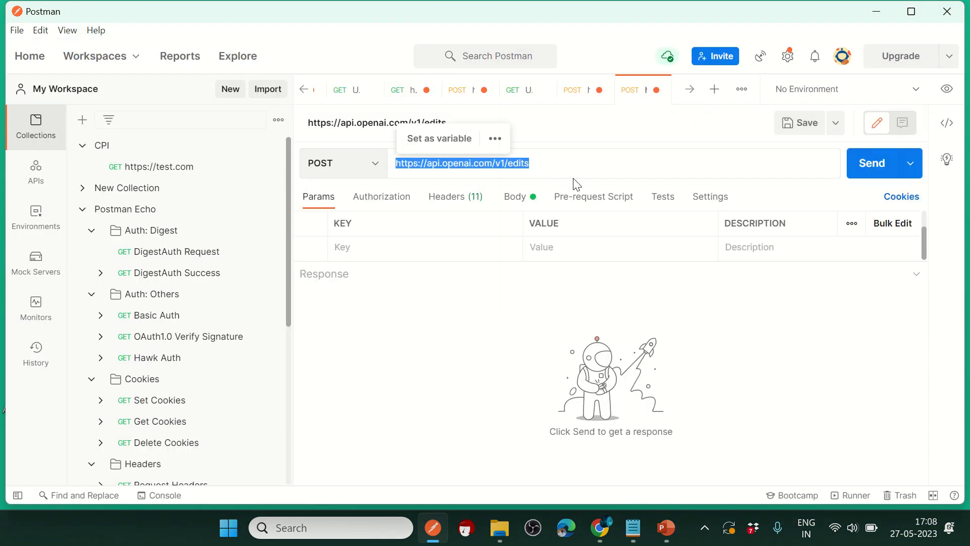
click(520, 197)
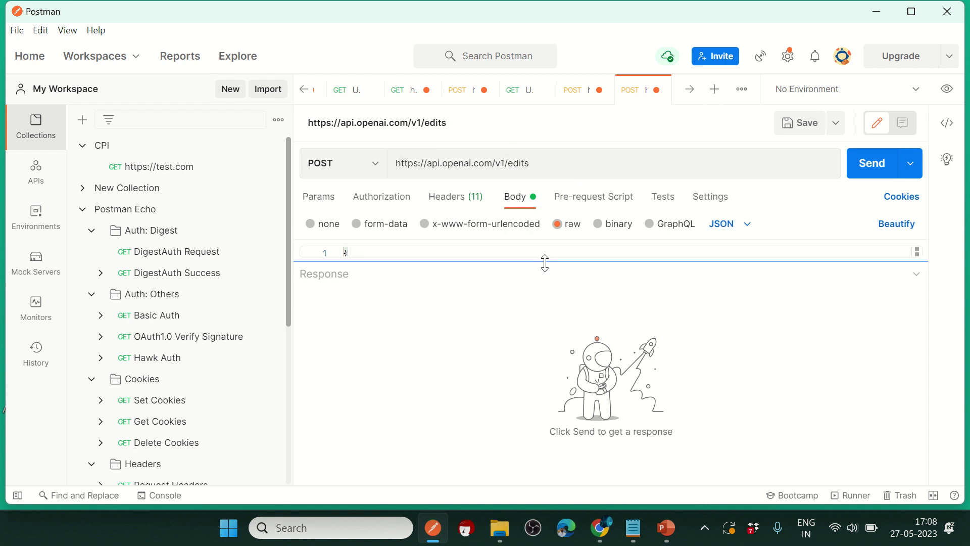
drag(543, 261, 538, 414)
double_click(388, 266)
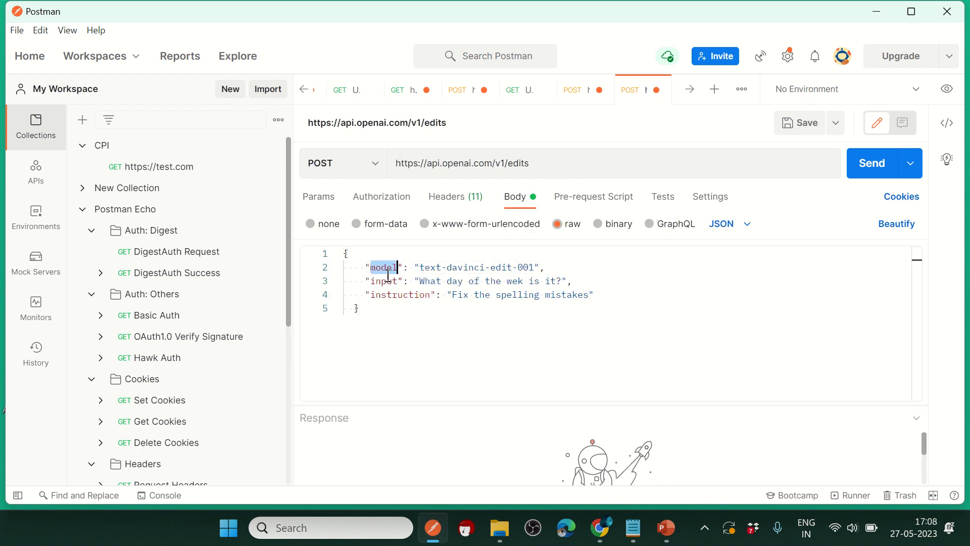
double_click(382, 280)
double_click(386, 294)
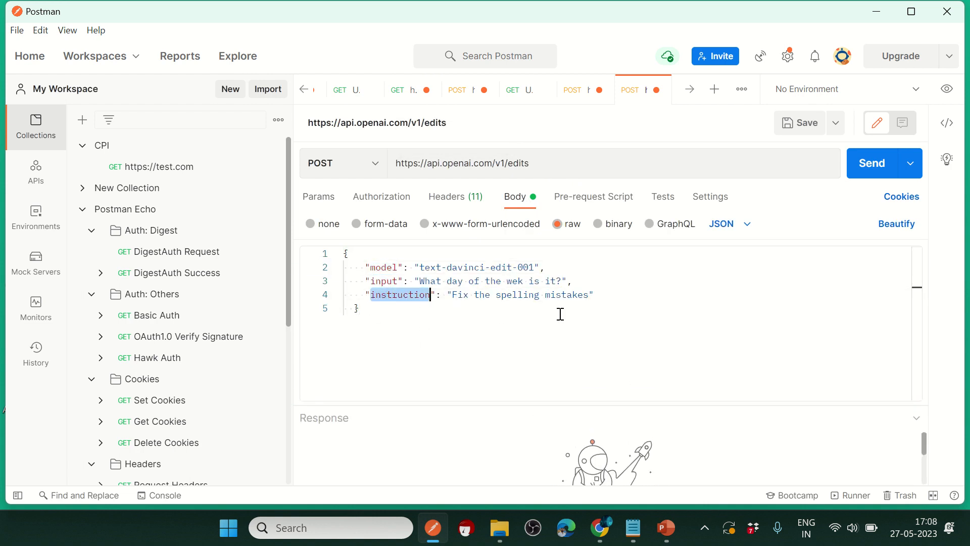
drag(379, 316, 343, 252)
click(506, 330)
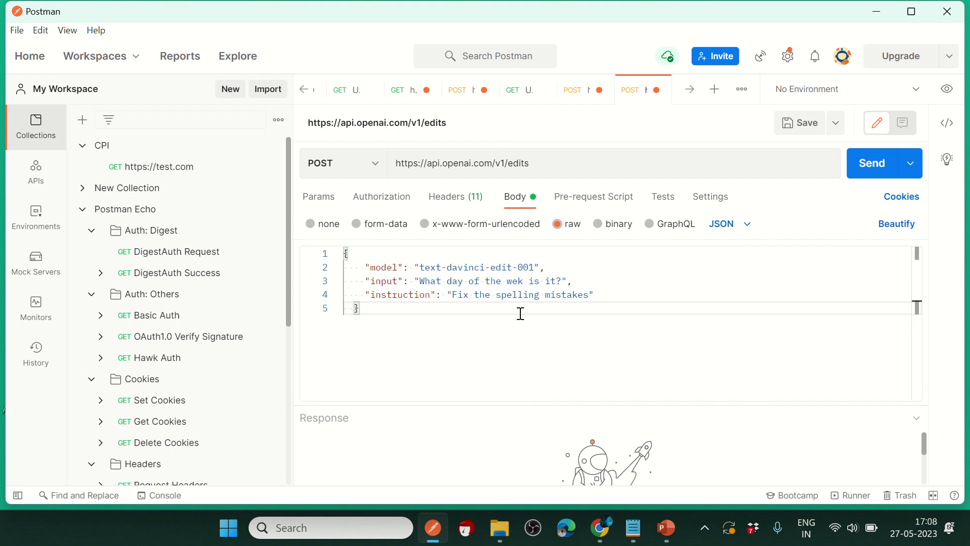
Step: Look through the chatgptdemo, untitled and myapp event requests, including the event's JSON body
click(399, 90)
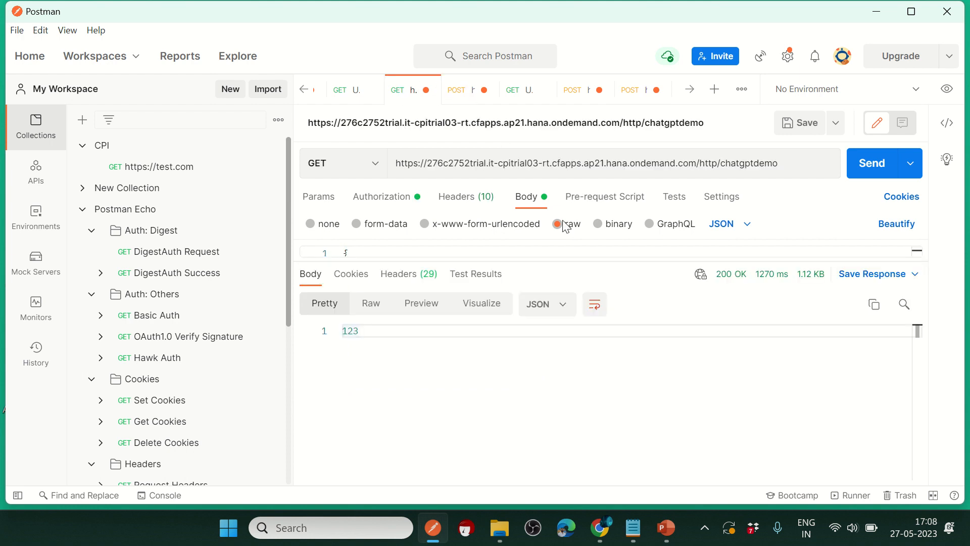
click(346, 94)
click(305, 89)
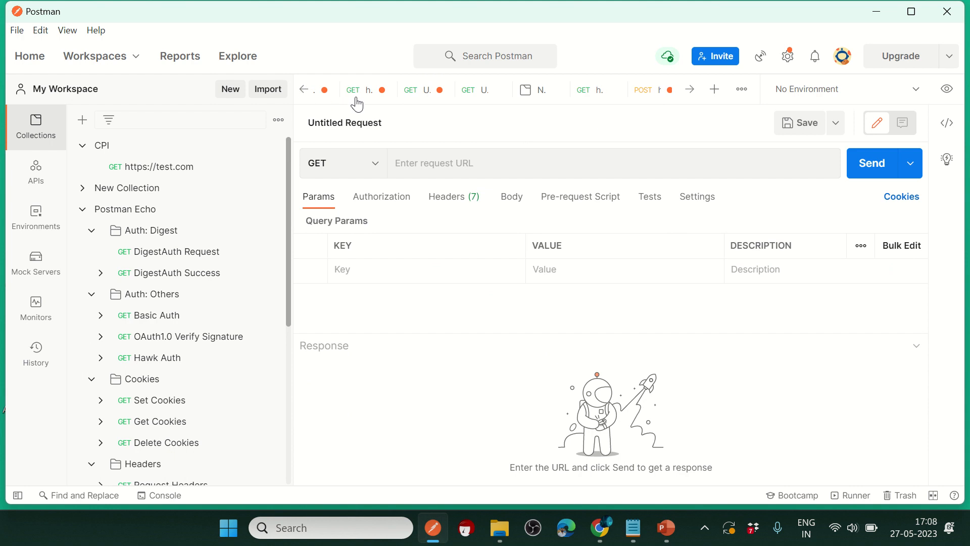
click(304, 91)
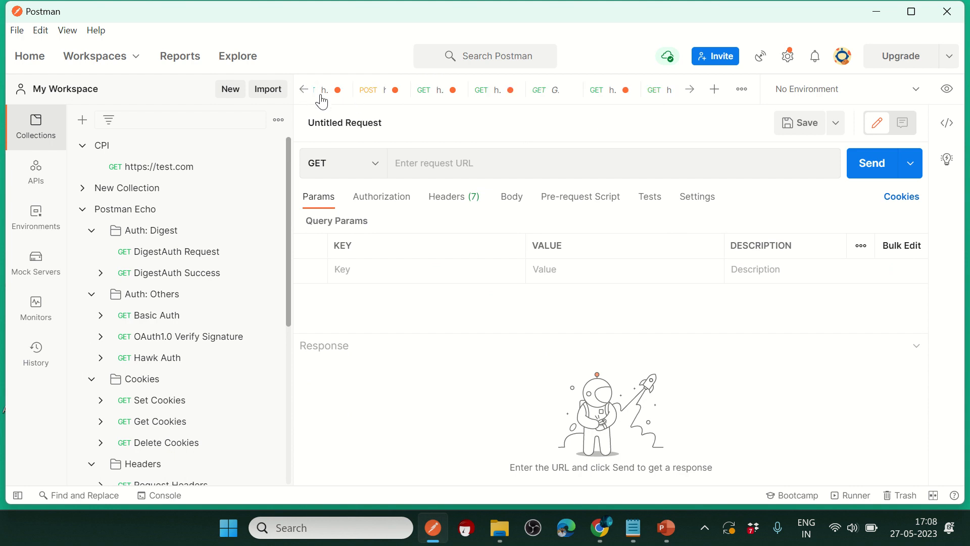
click(362, 97)
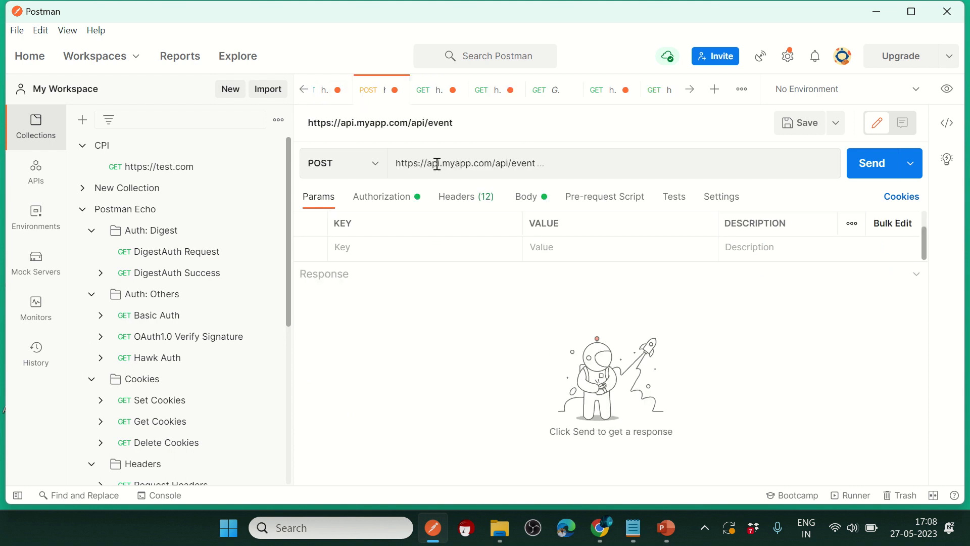
click(537, 208)
drag(507, 253, 499, 331)
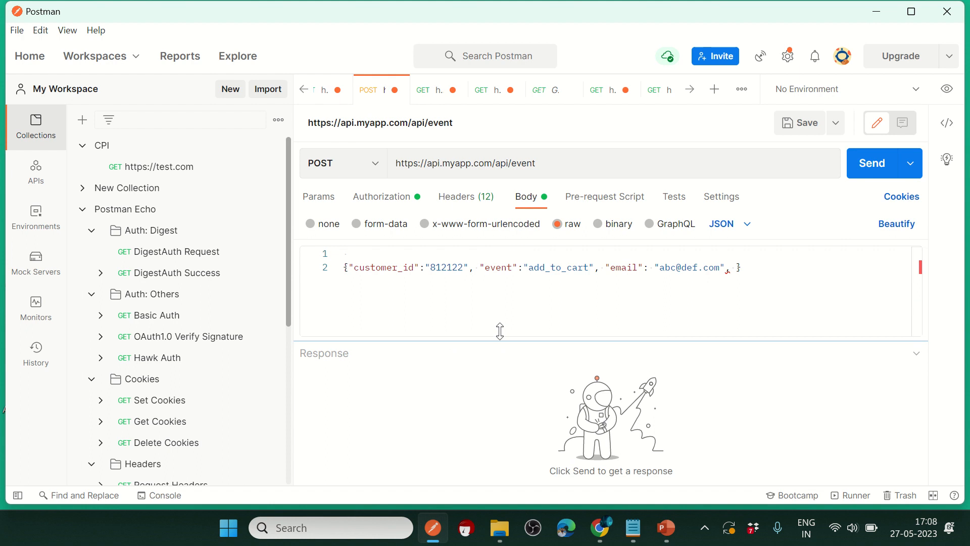
Step: Check the trial URL, Get UTF8 Encoded Response and TripPin People requests, then close an unneeded tab
click(602, 95)
click(539, 89)
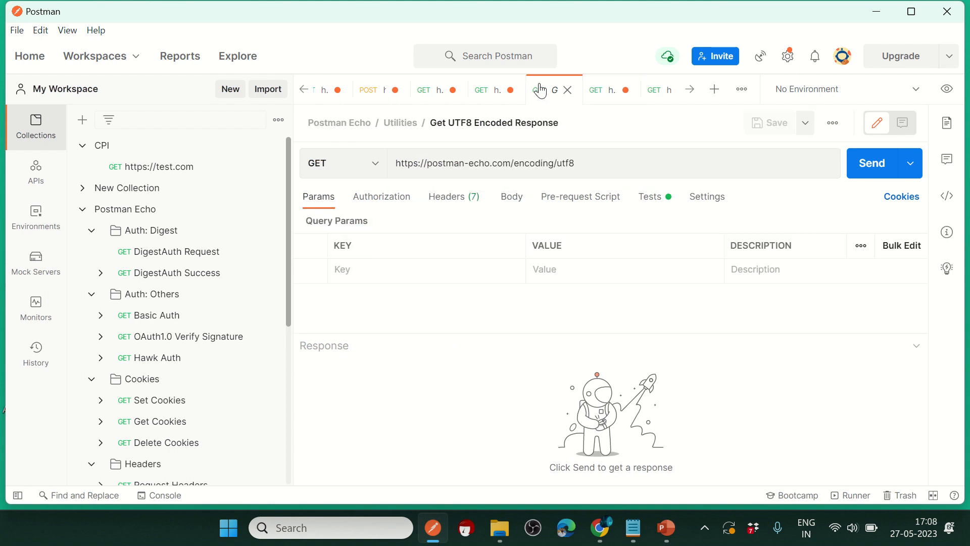
click(490, 100)
click(690, 91)
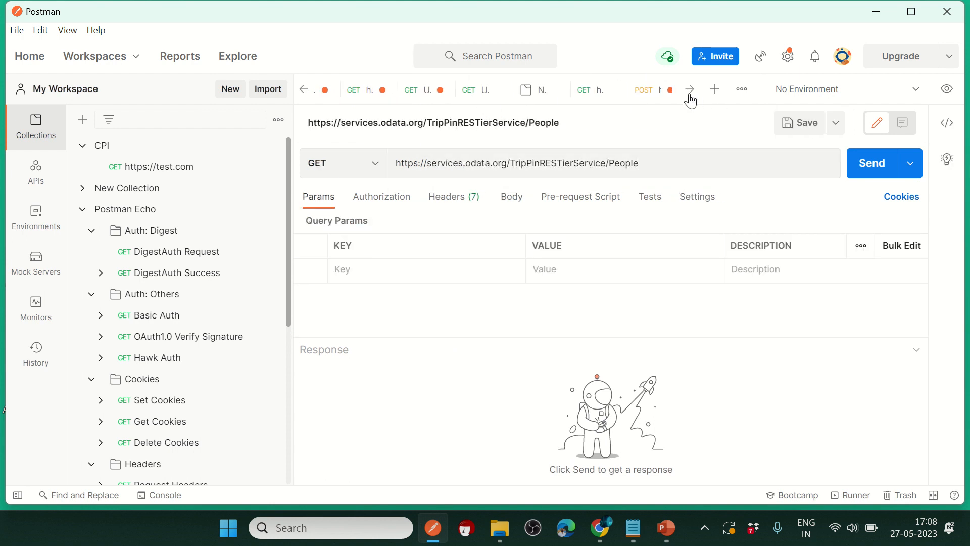
click(632, 94)
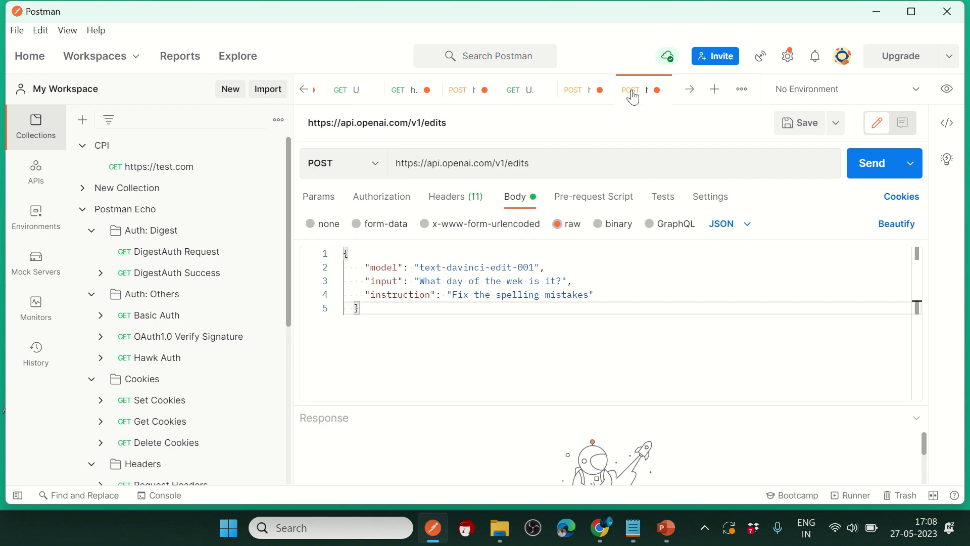
click(576, 90)
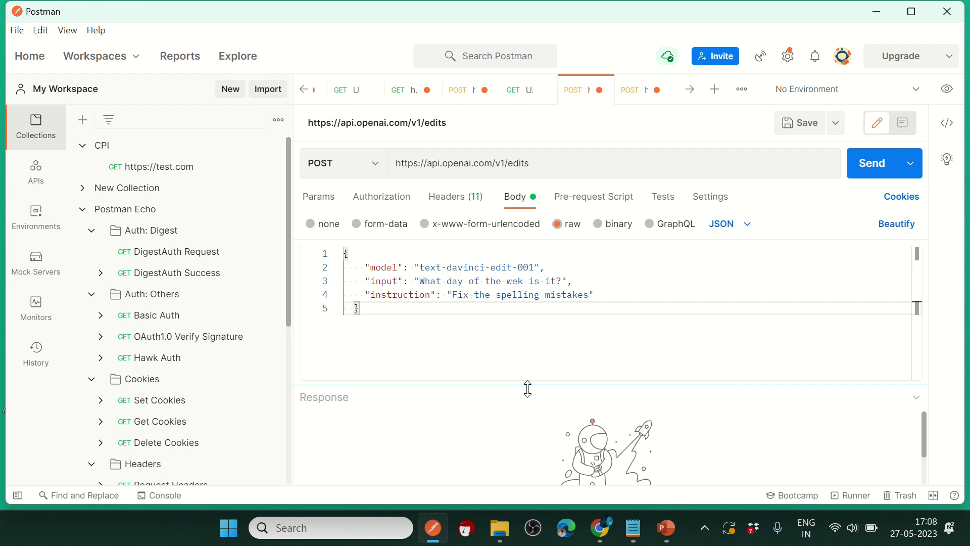
click(511, 96)
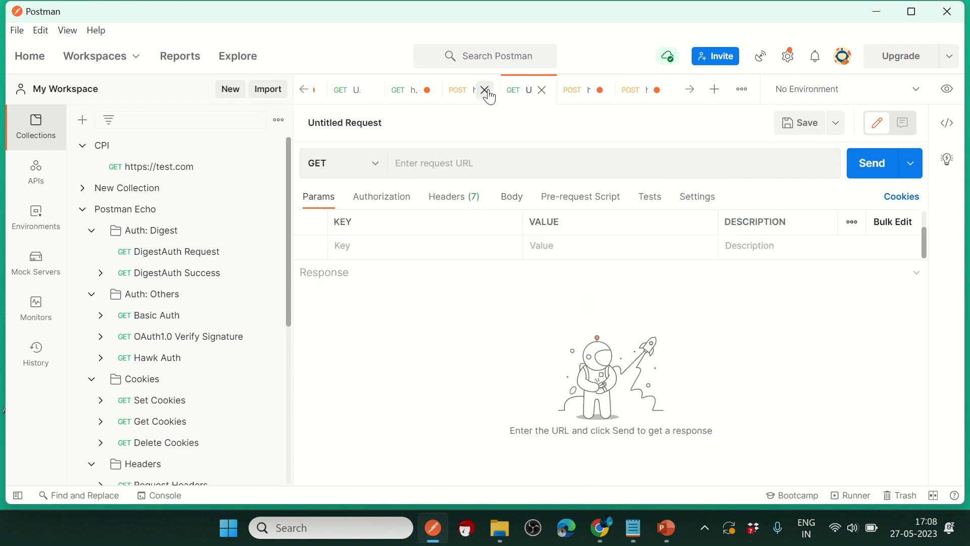
click(428, 91)
Step: Open the earlier OpenAI edits request and review its JSON body and URL
click(462, 95)
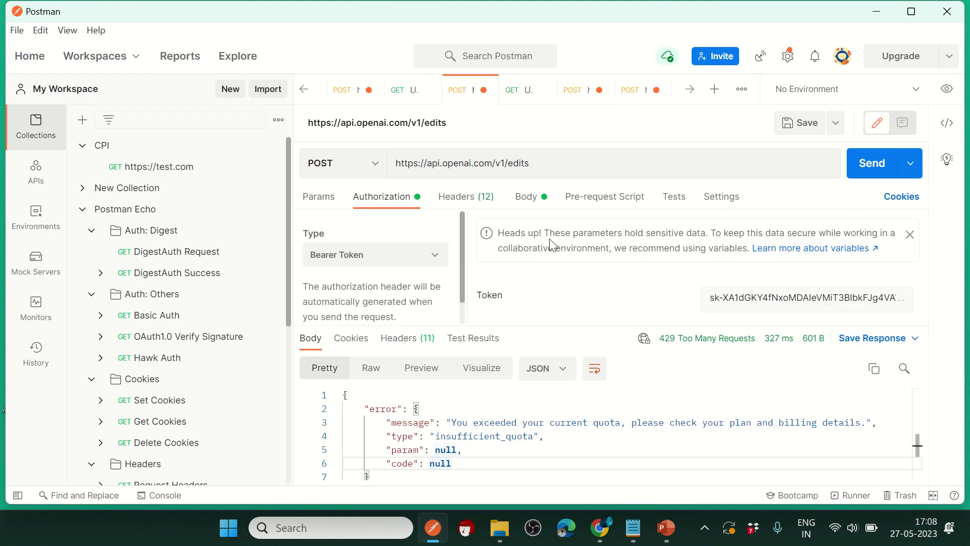
click(526, 197)
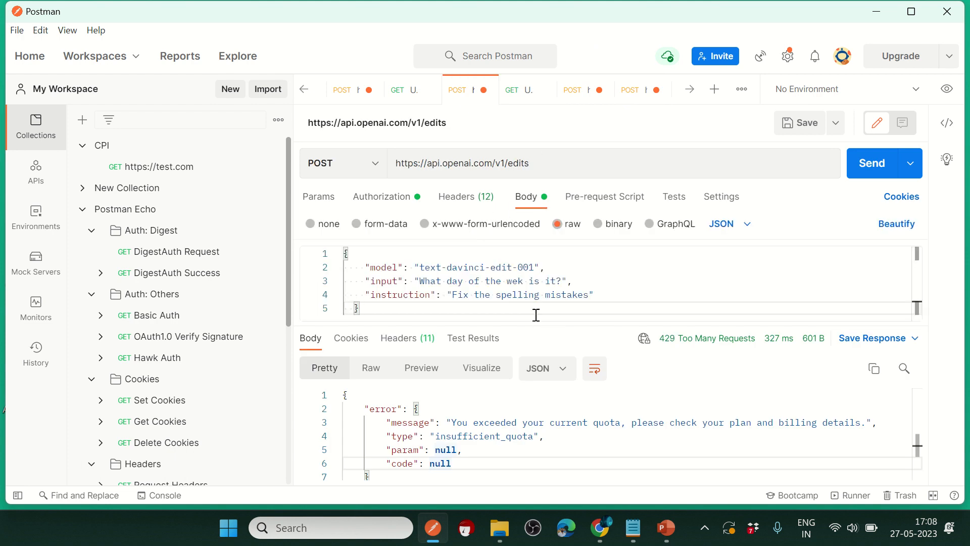
drag(554, 326, 554, 283)
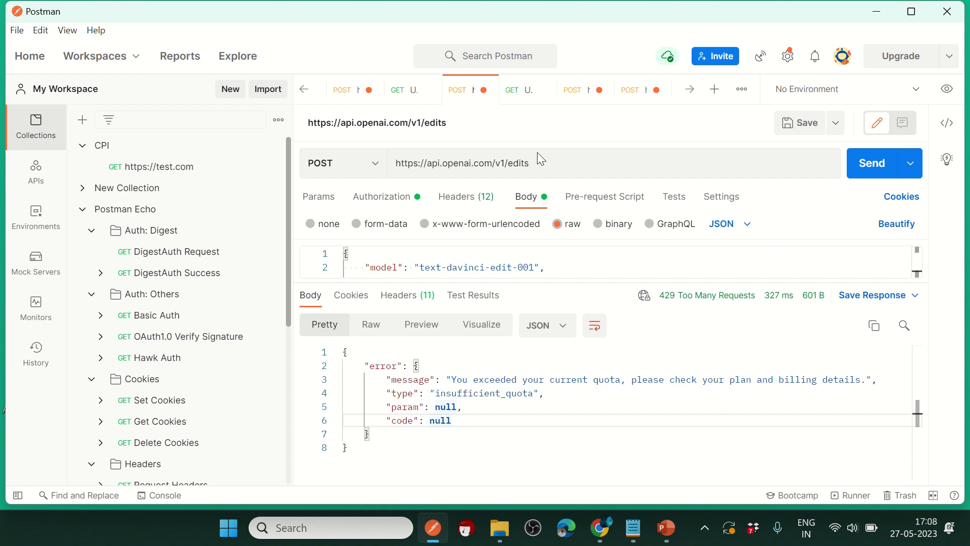
drag(552, 164, 396, 154)
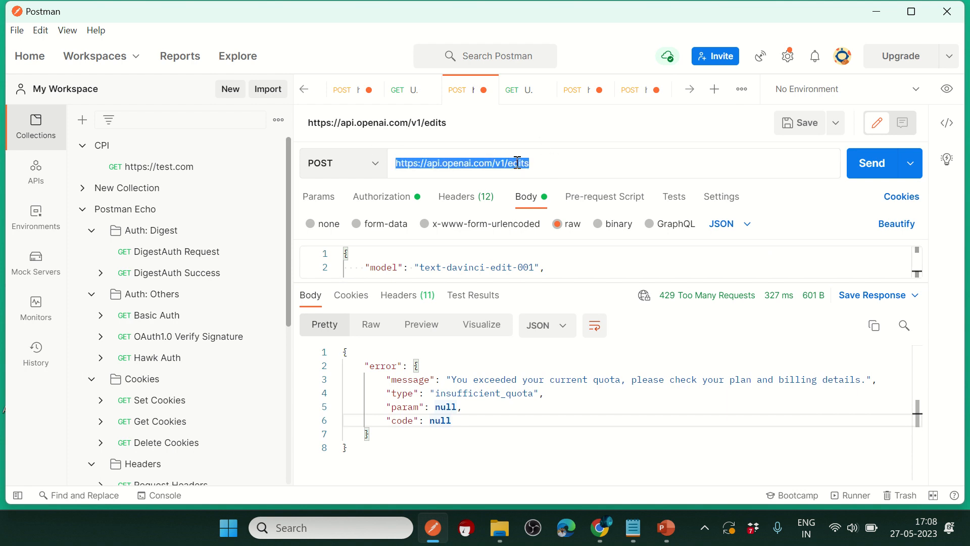
click(540, 165)
Step: Verify the bearer token, resend the request and read the 429 insufficient_quota error
click(385, 197)
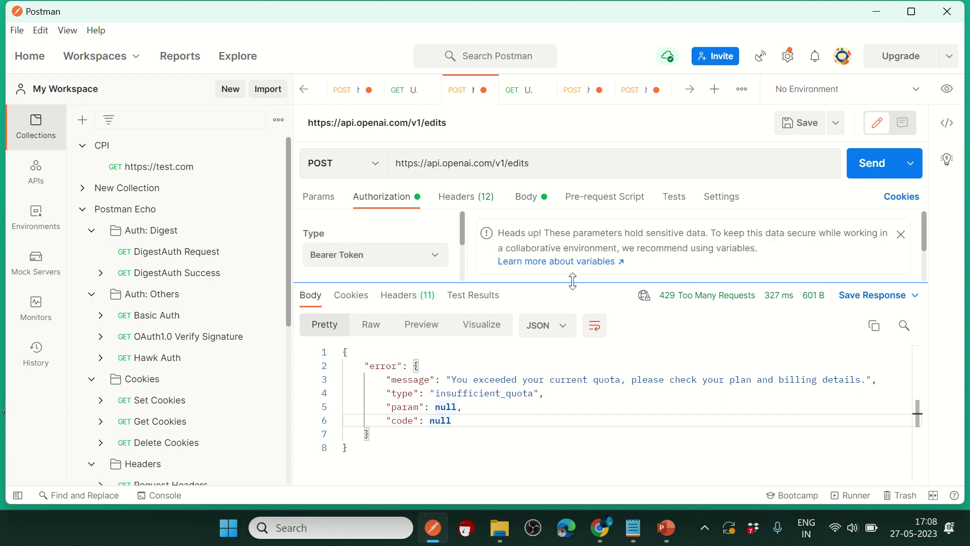
drag(571, 316, 563, 397)
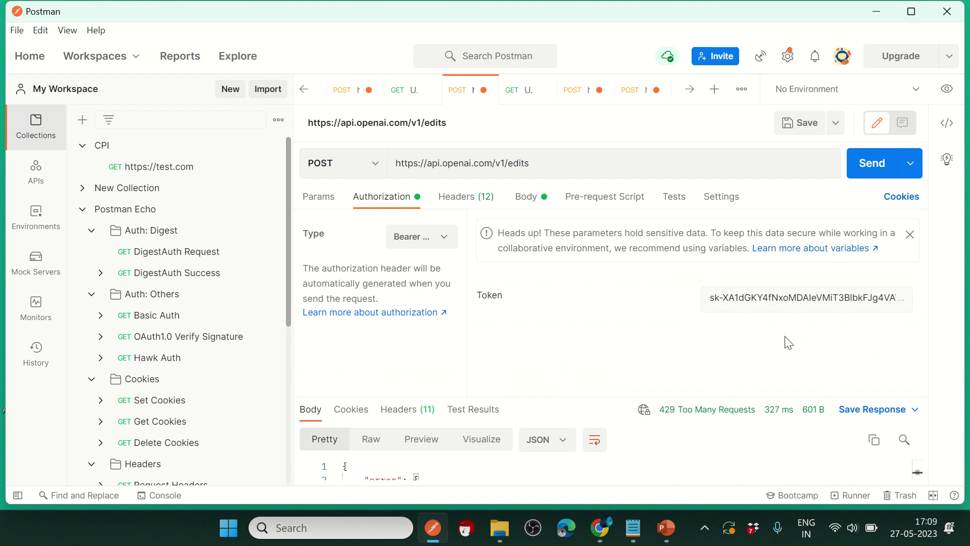
click(708, 299)
drag(712, 298, 806, 321)
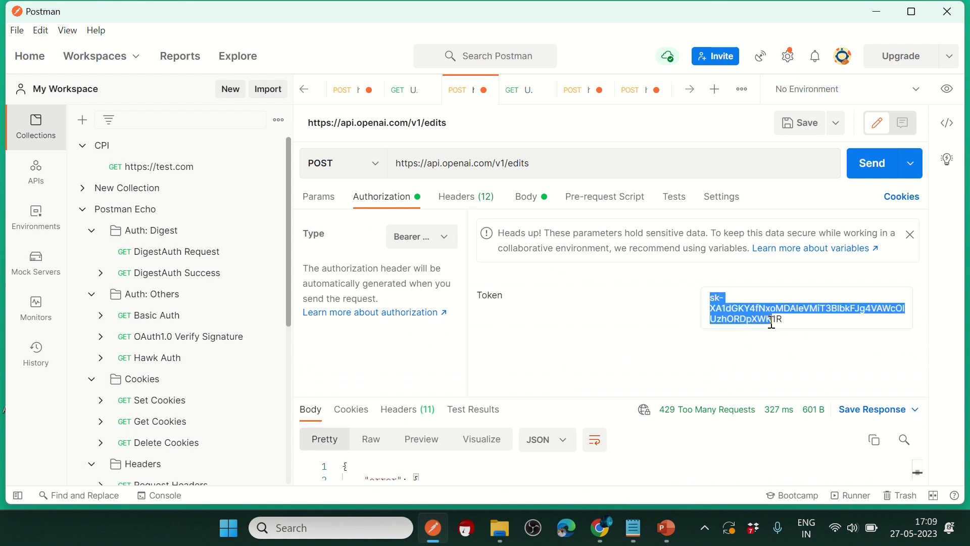
click(806, 320)
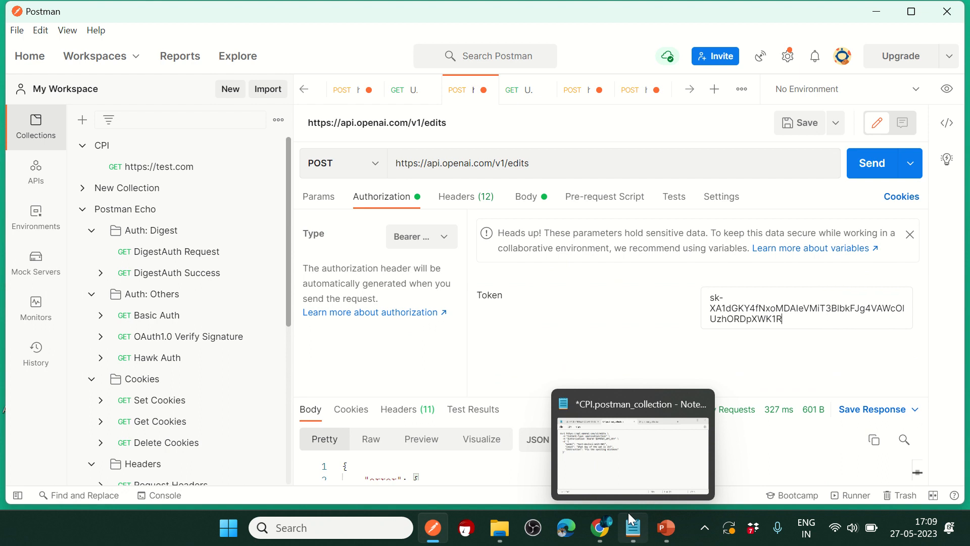
click(871, 163)
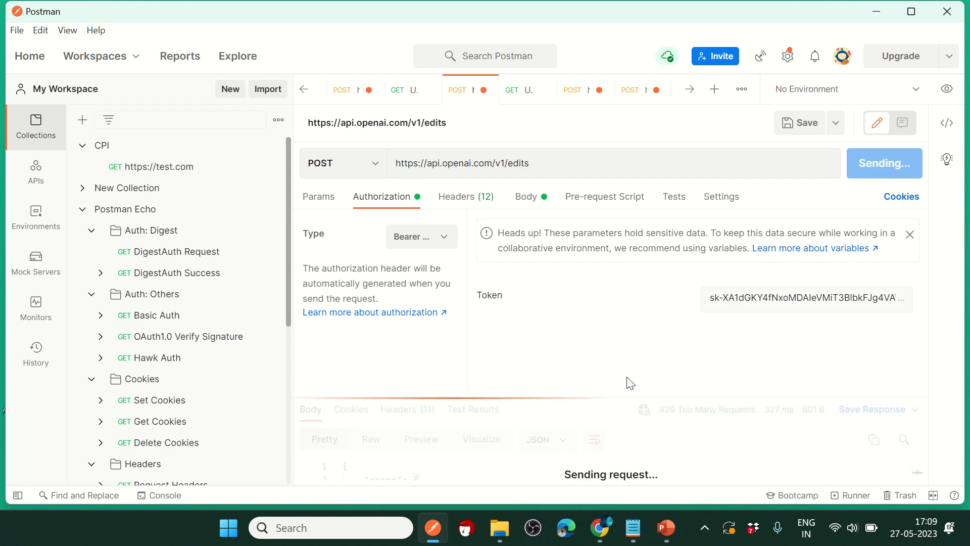
drag(568, 398, 571, 303)
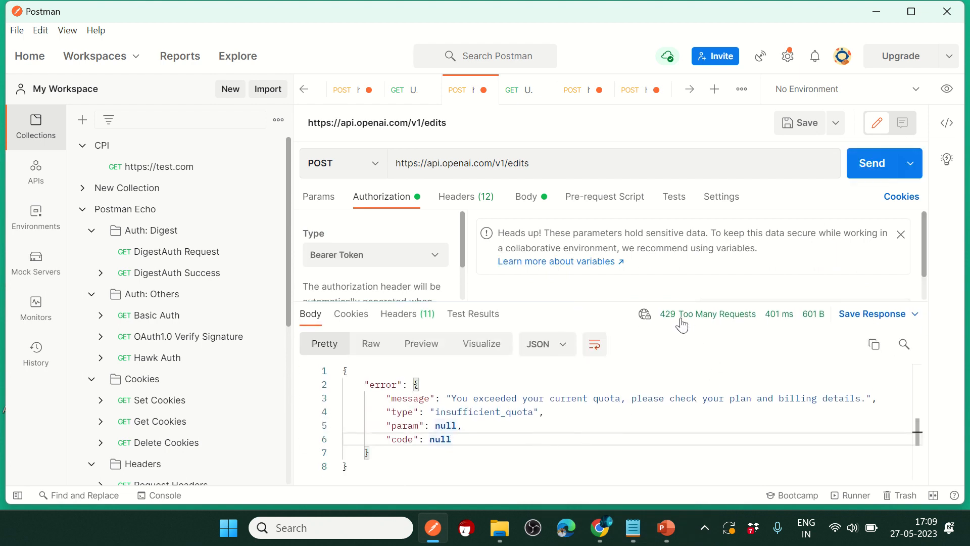
mouse_move(669, 329)
Step: Cycle through the earlier open Postman request tabs, such as onedriveevg and opentest22
click(621, 95)
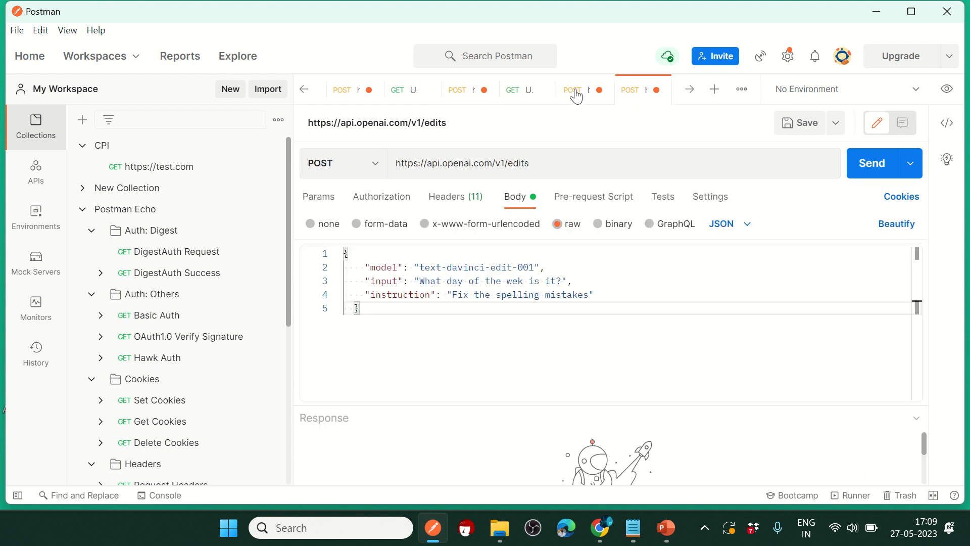
click(304, 90)
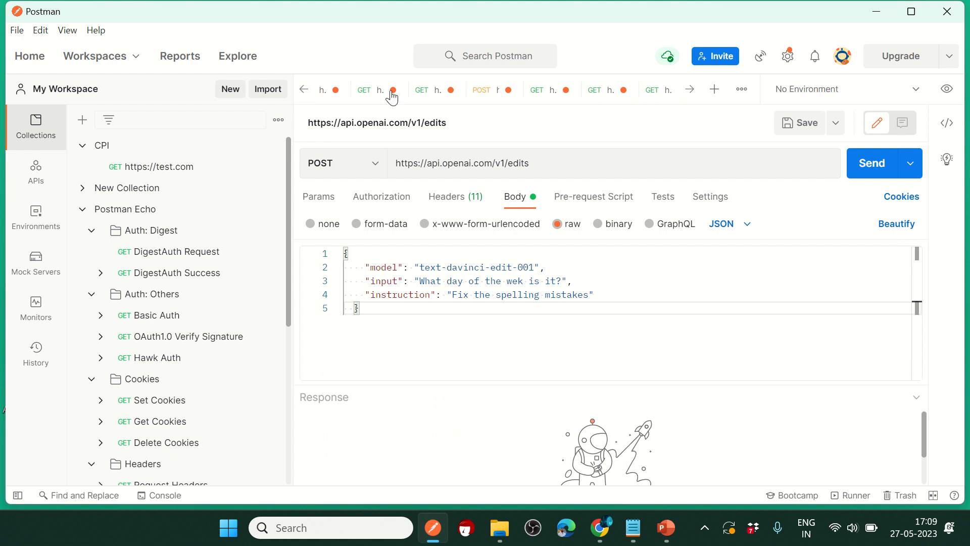
click(488, 90)
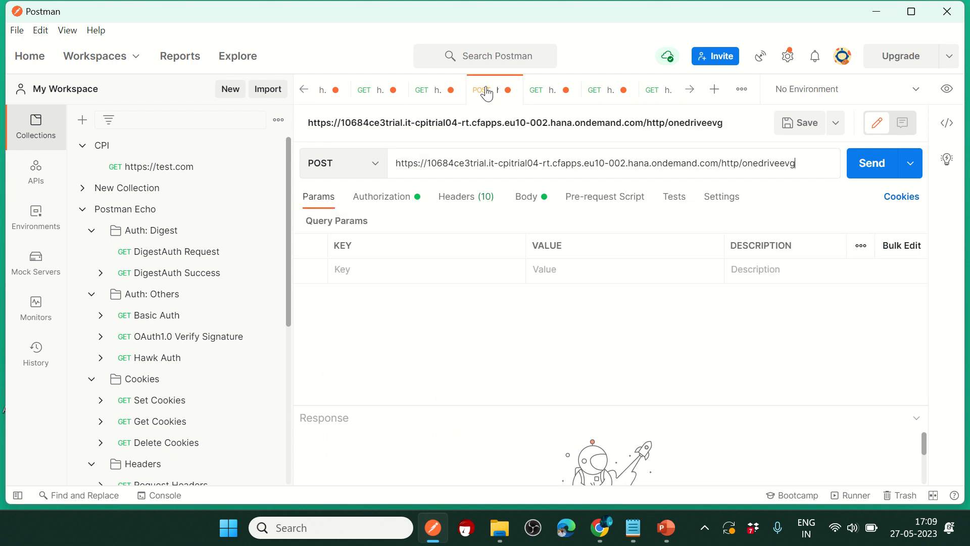
click(525, 198)
click(537, 92)
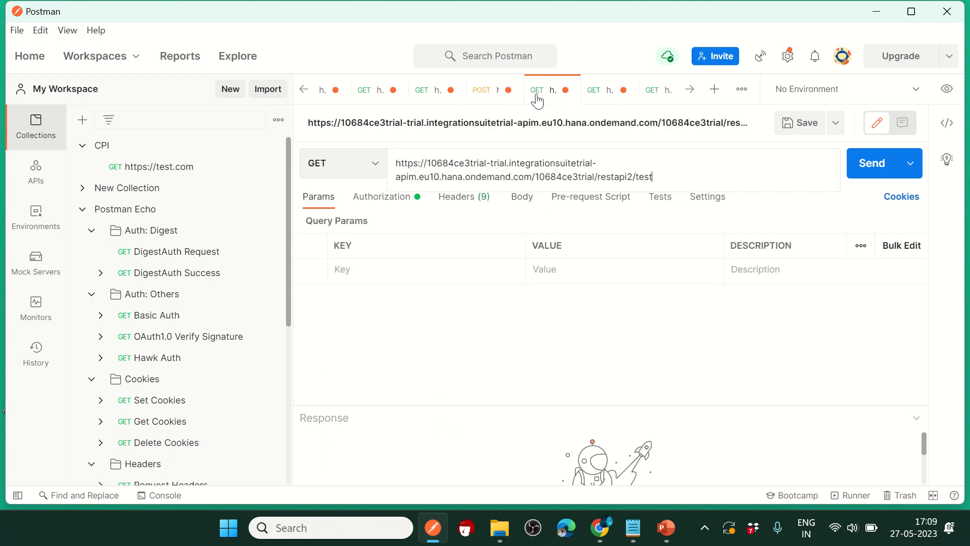
click(604, 93)
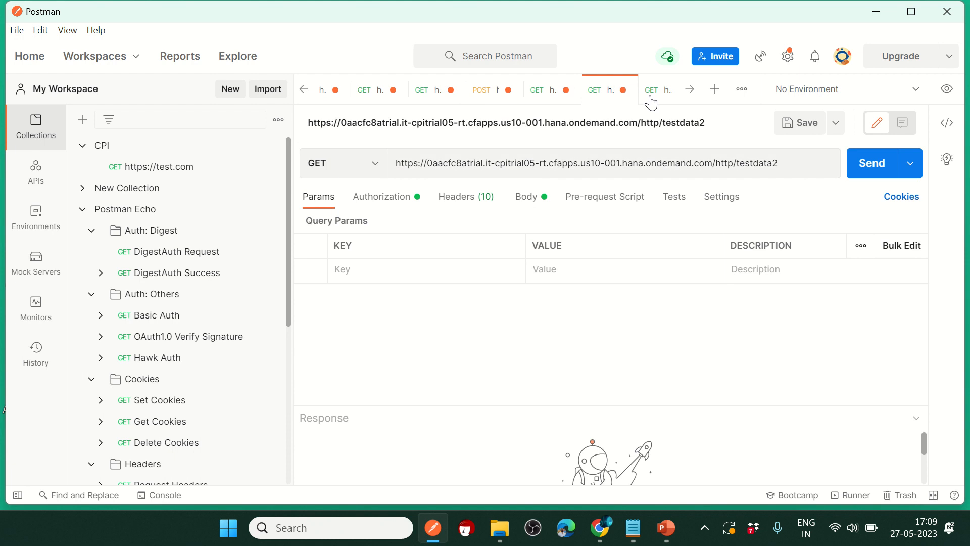
click(655, 91)
click(691, 91)
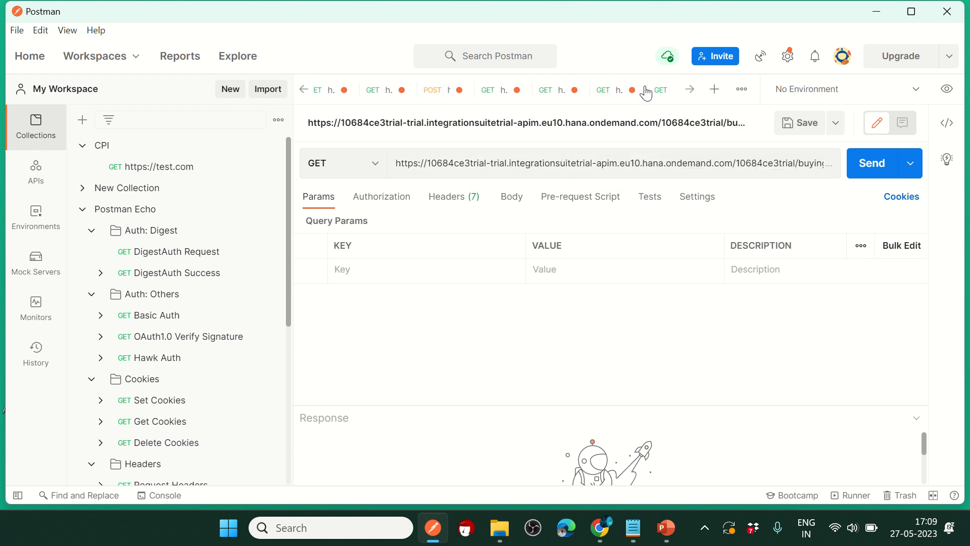
click(558, 91)
click(601, 92)
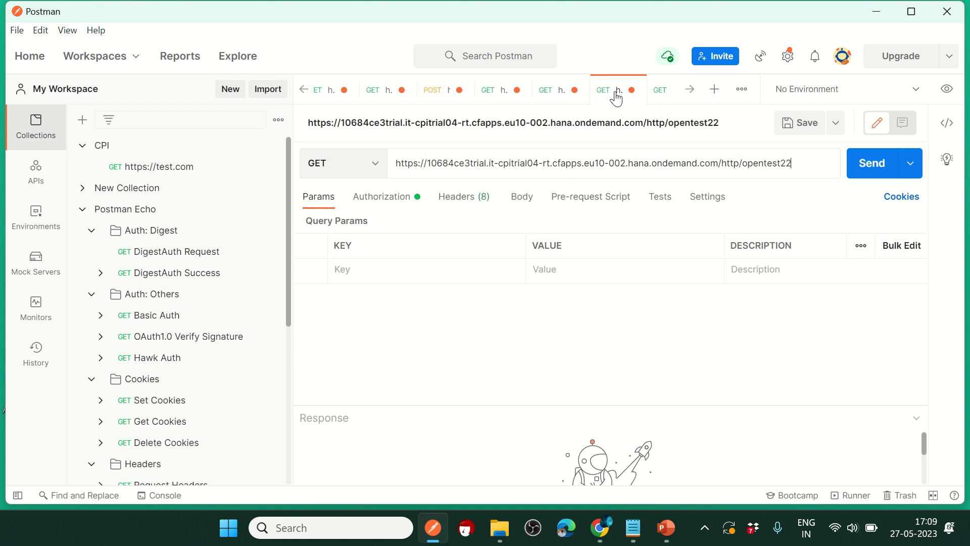
Step: Page past tokendata/gen, successfactors, google.com and augfirstiflow to open the OpenAI edits POST request
click(688, 91)
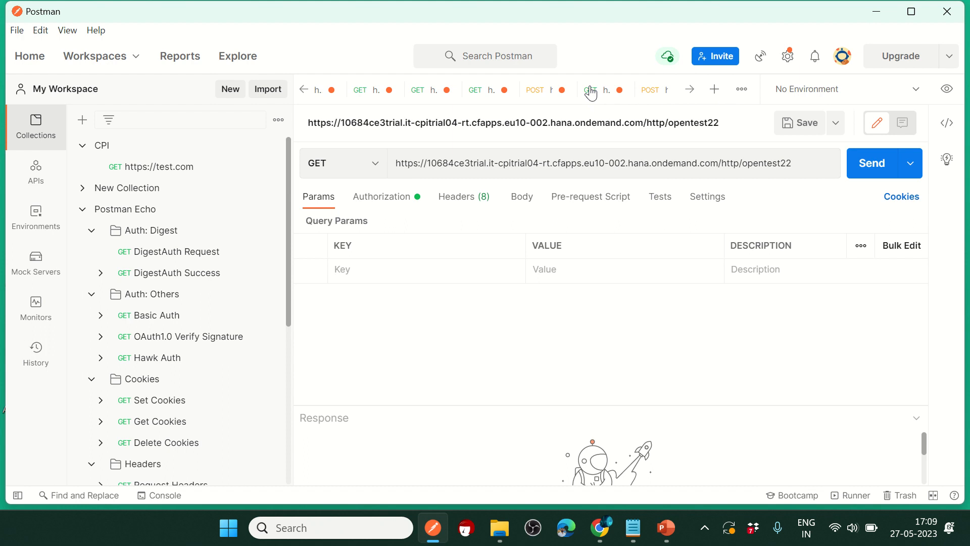
click(642, 92)
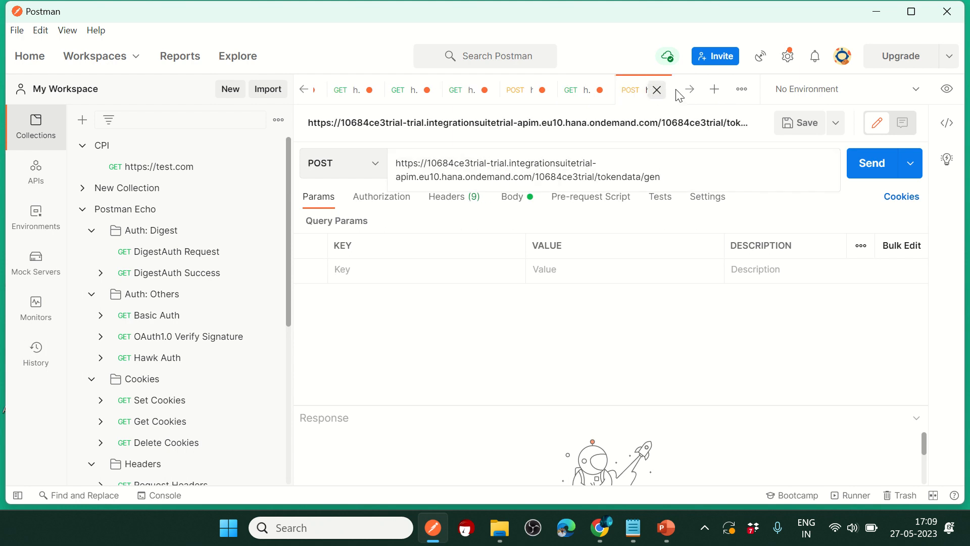
click(690, 89)
click(621, 101)
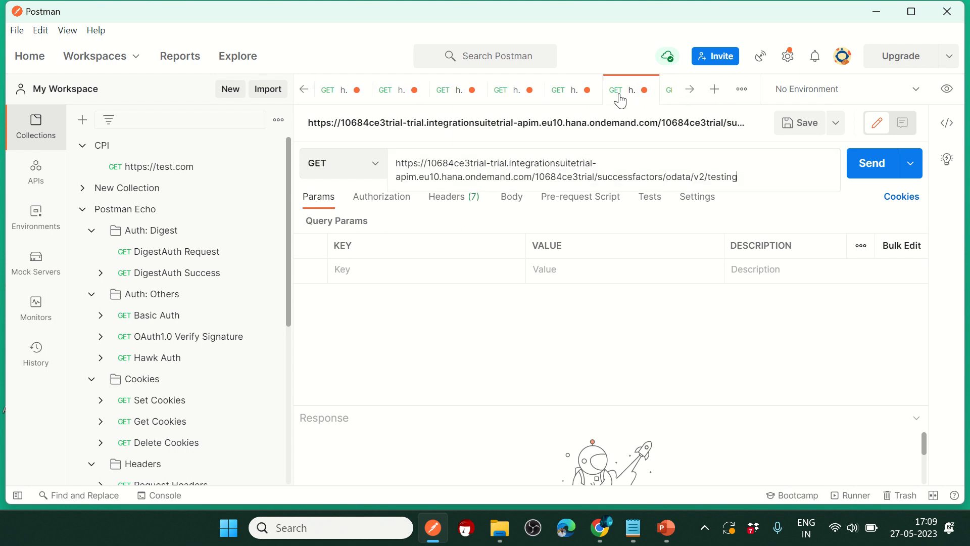
click(690, 91)
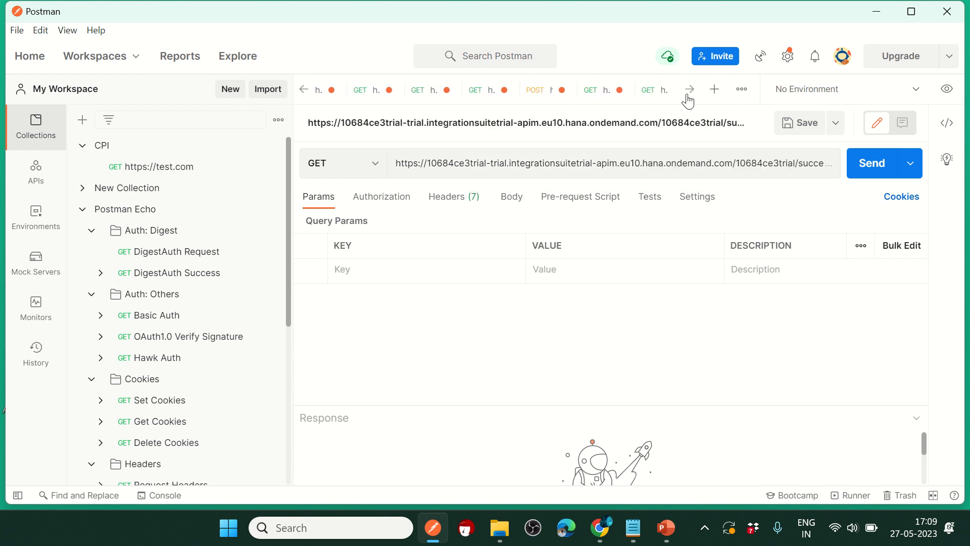
click(640, 95)
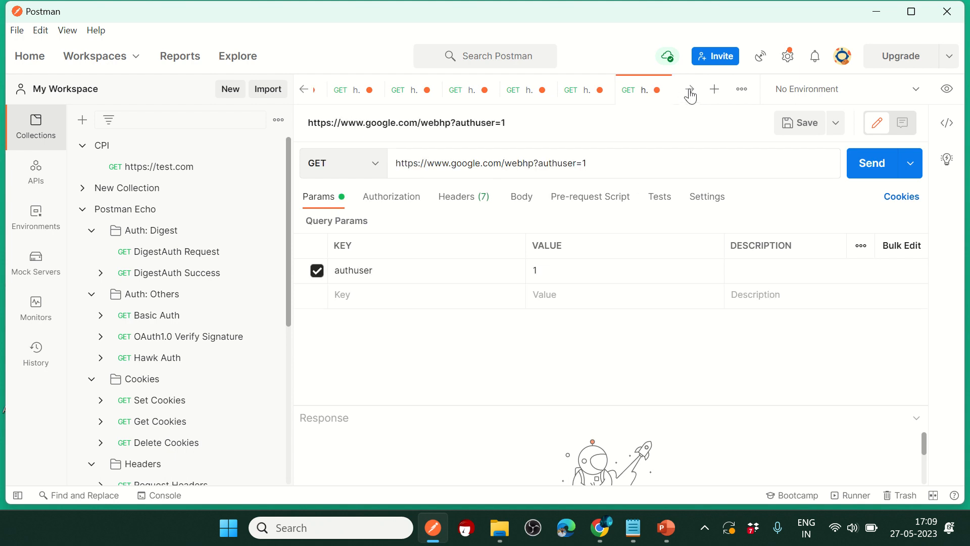
click(690, 96)
click(638, 94)
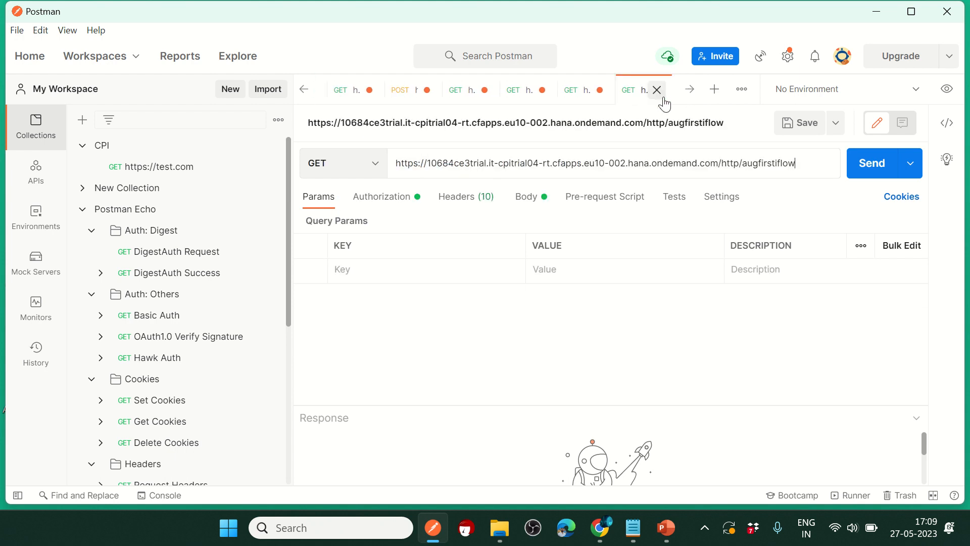
click(689, 91)
click(690, 91)
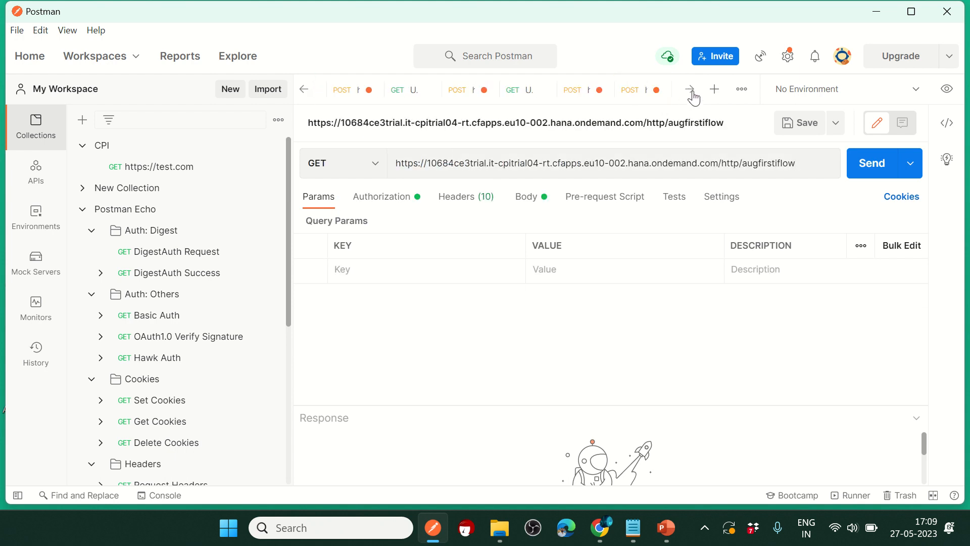
click(560, 93)
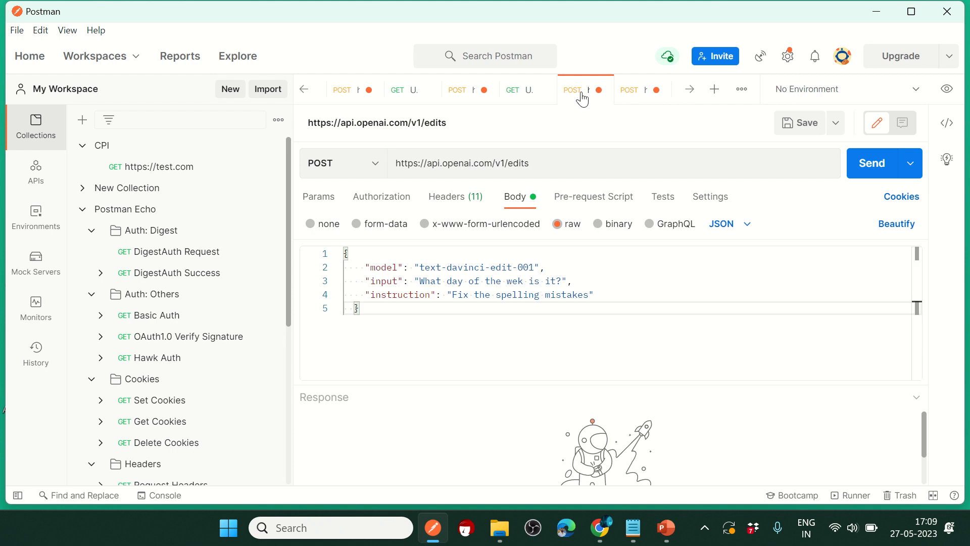
Step: Change the body's input to 000029991 and instruction to 'remove leading zeros', then send it
click(624, 95)
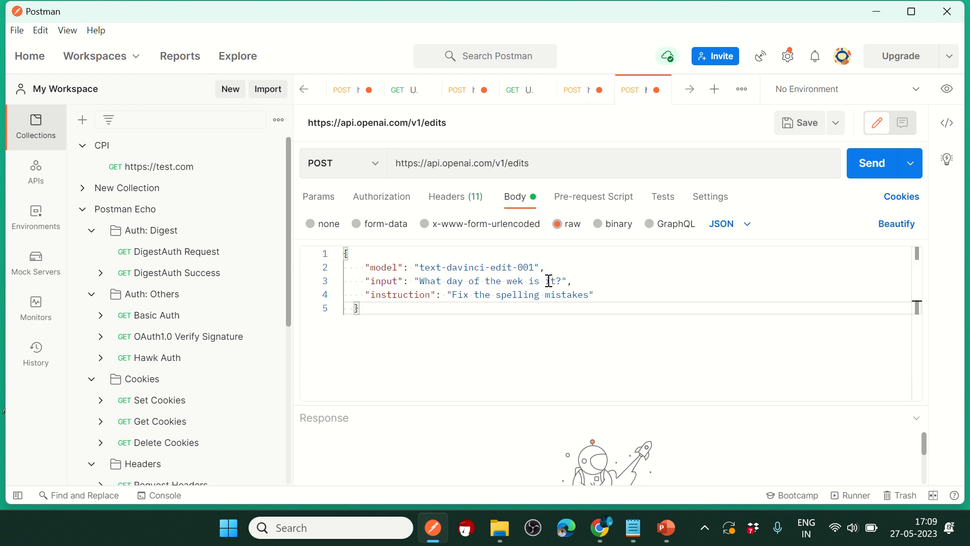
drag(563, 281, 453, 266)
click(573, 92)
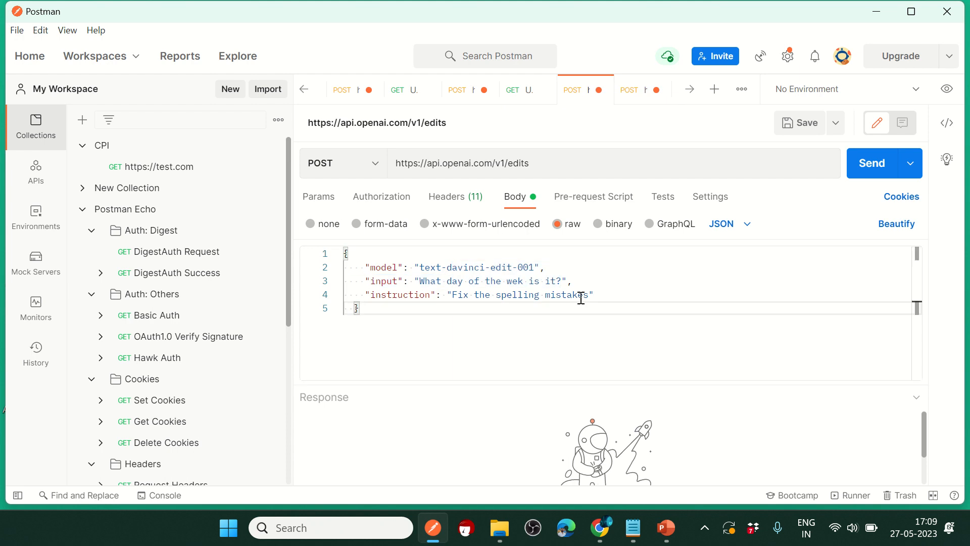
drag(561, 281, 429, 278)
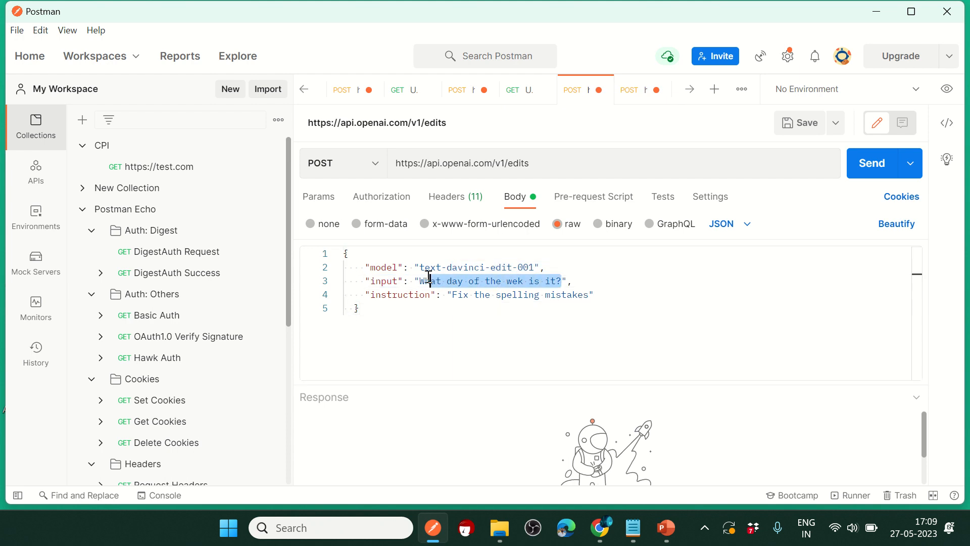
text(000029991)
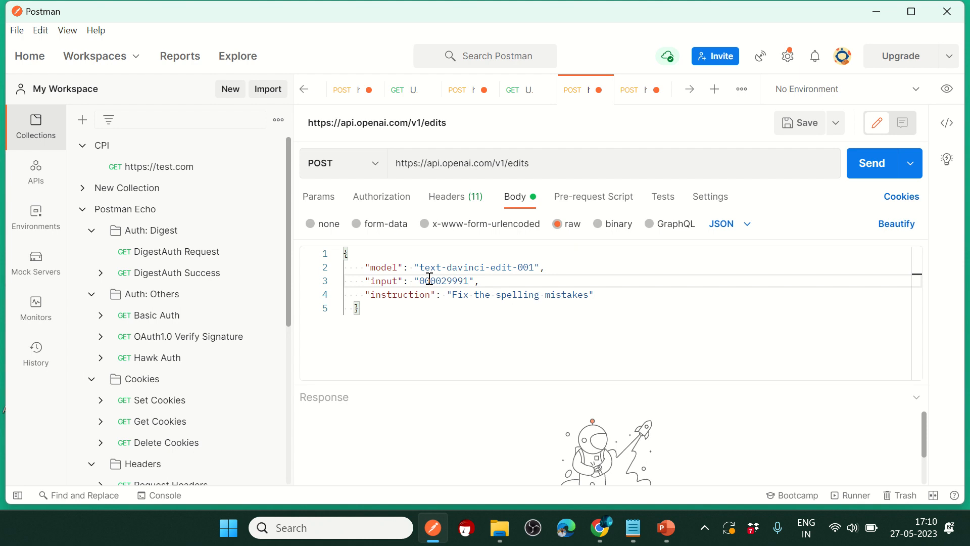
drag(590, 294, 456, 298)
key(BackSpace)
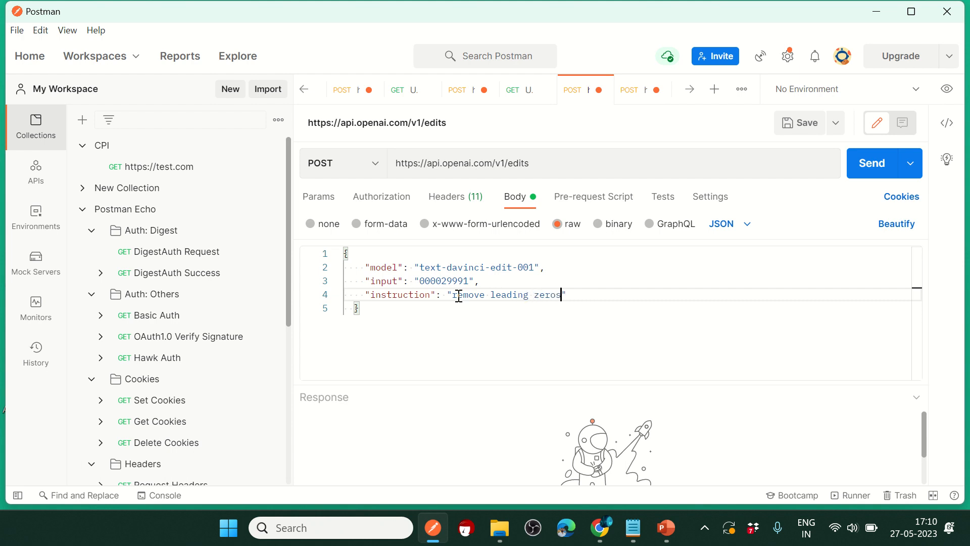
click(868, 166)
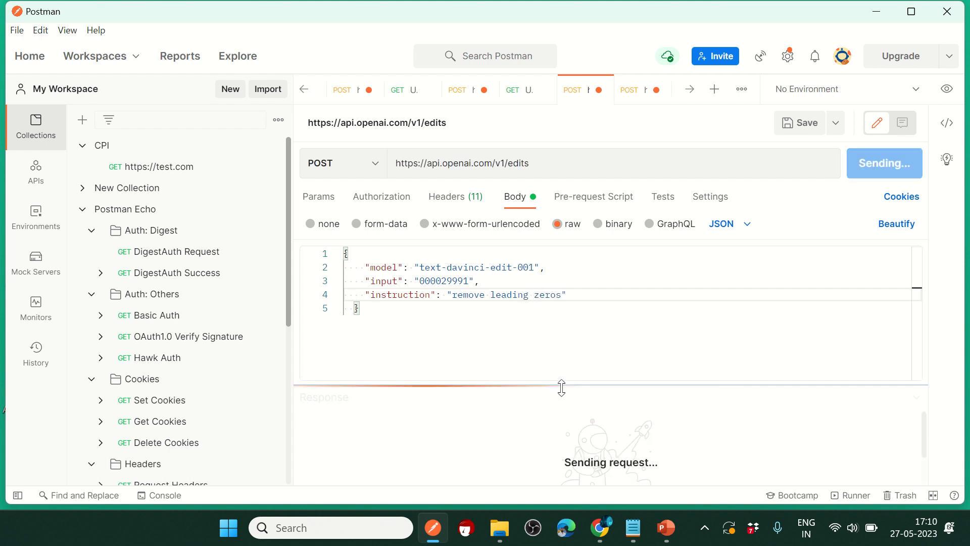
Step: Set Bearer Token authorization with the API key and resend, getting 429 insufficient_quota
drag(551, 383, 551, 284)
click(455, 197)
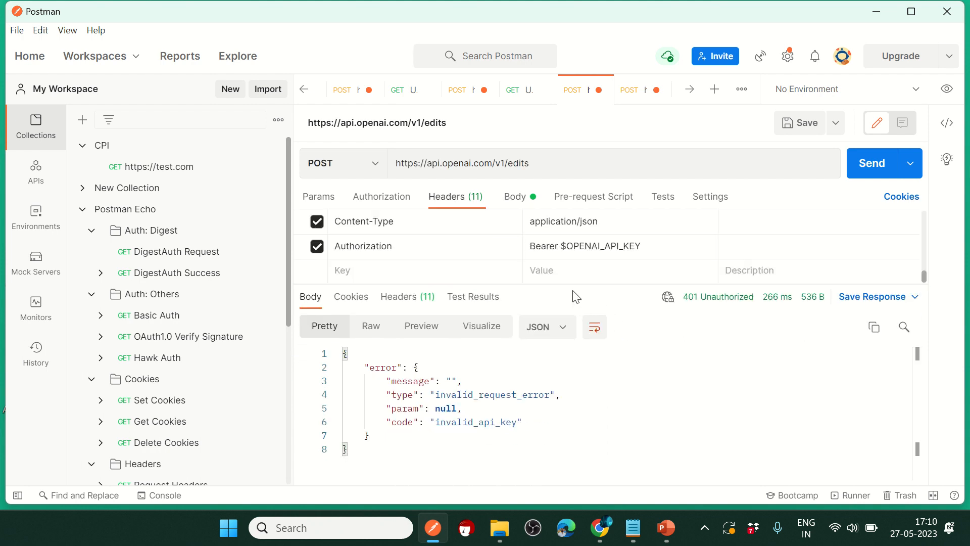
click(379, 199)
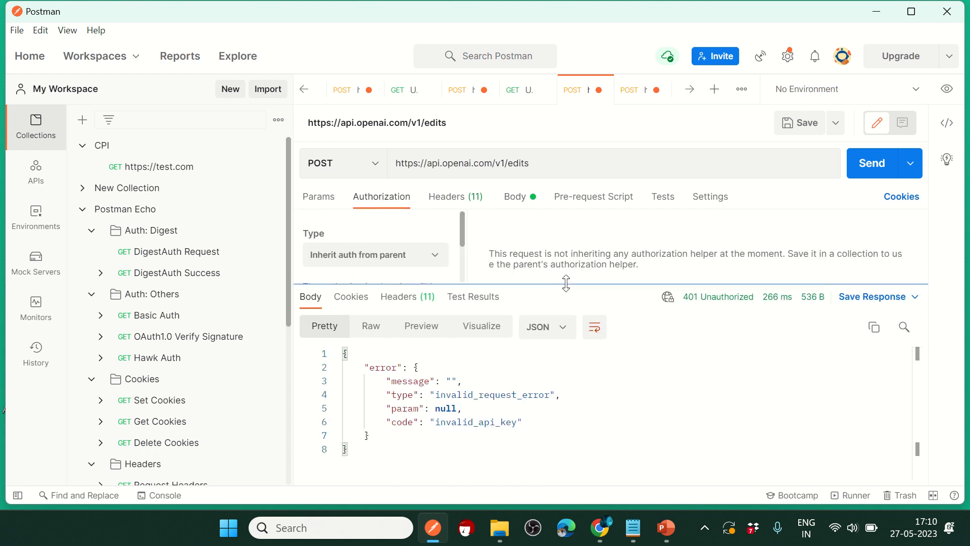
drag(566, 283, 566, 407)
click(429, 235)
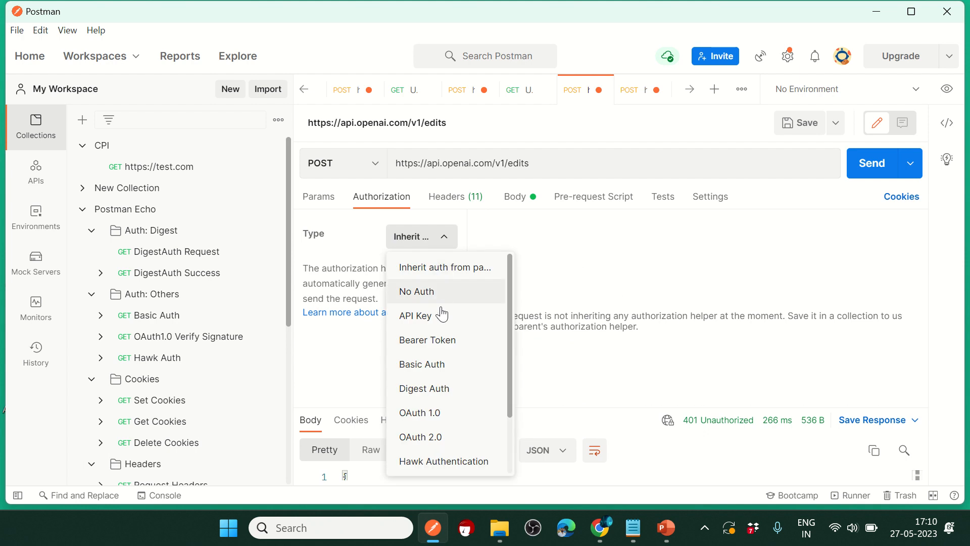
click(438, 349)
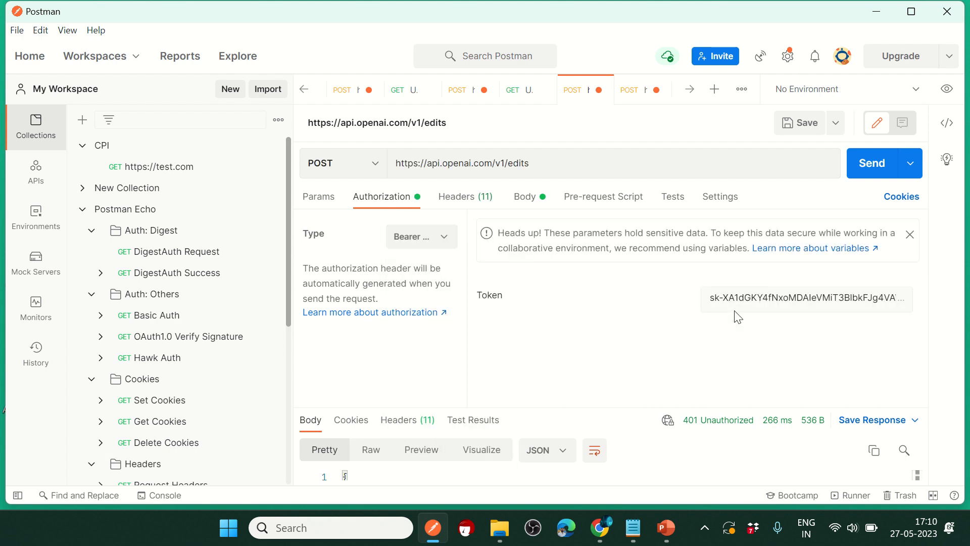
drag(604, 407, 601, 293)
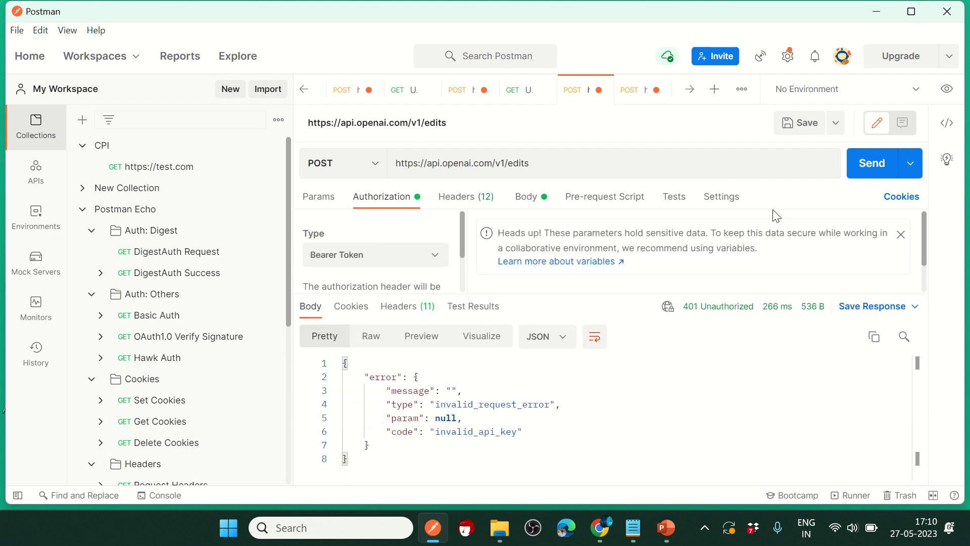
click(860, 172)
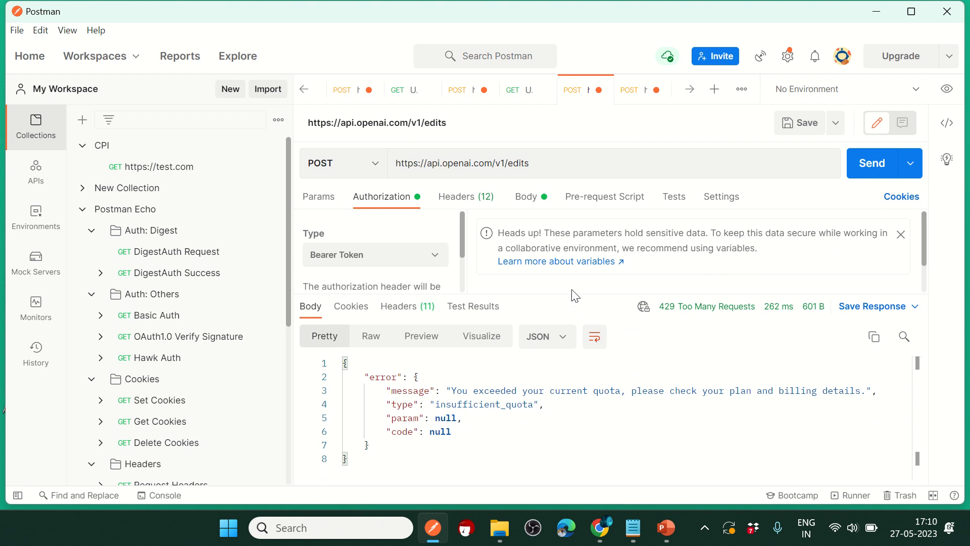
mouse_move(414, 53)
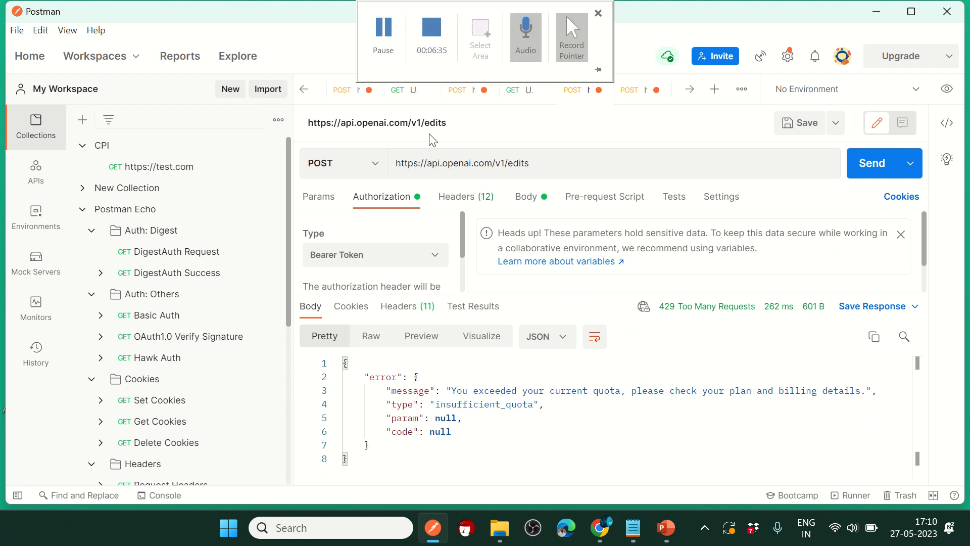
click(384, 32)
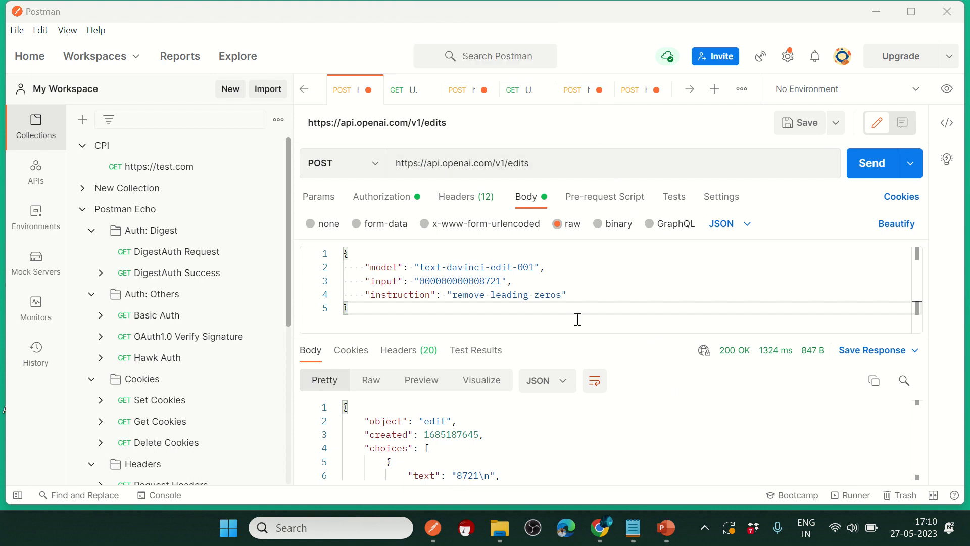
triple_click(540, 163)
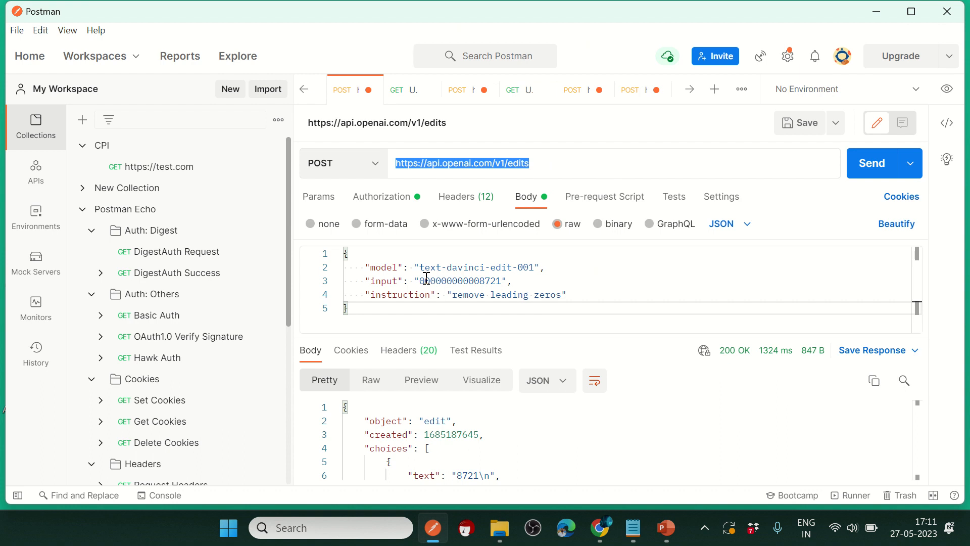
drag(421, 281, 555, 299)
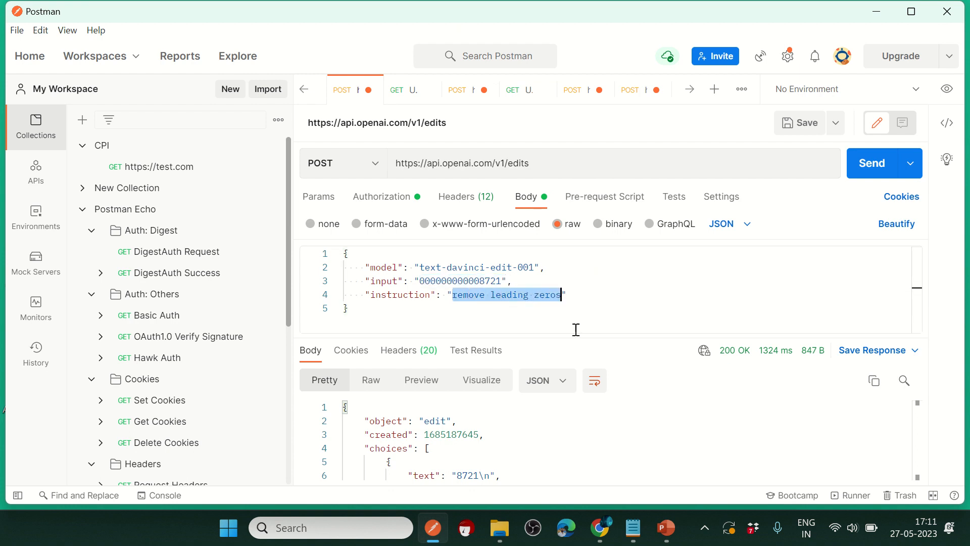
drag(576, 329, 859, 209)
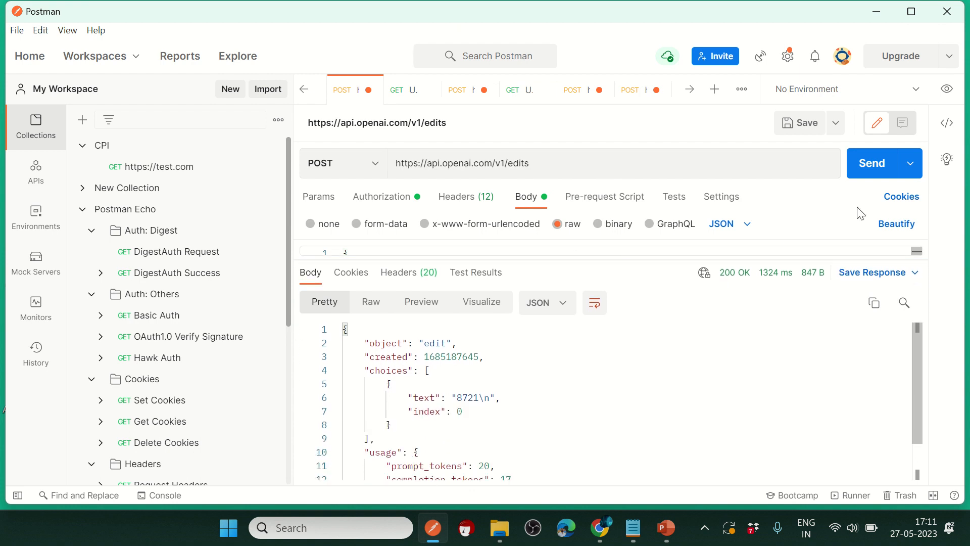
click(886, 170)
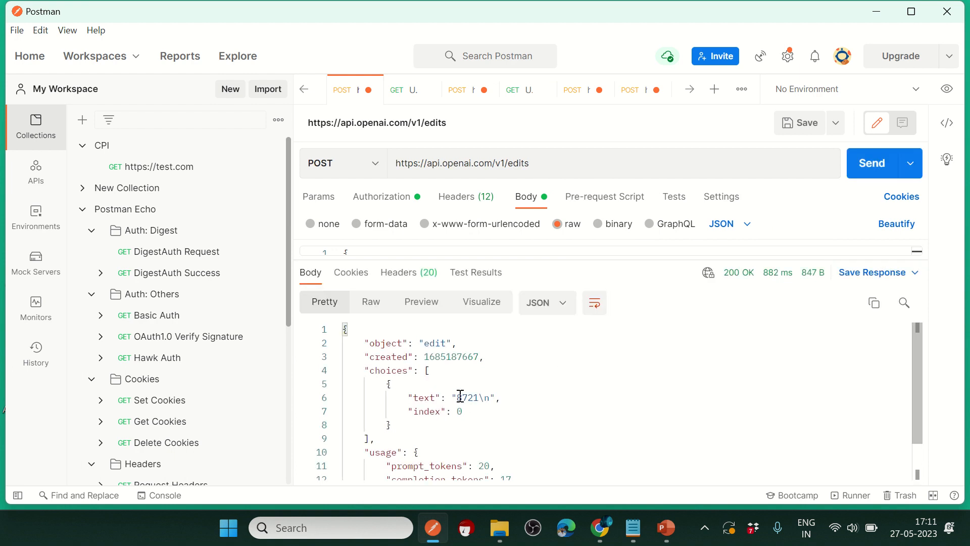
drag(461, 397, 476, 397)
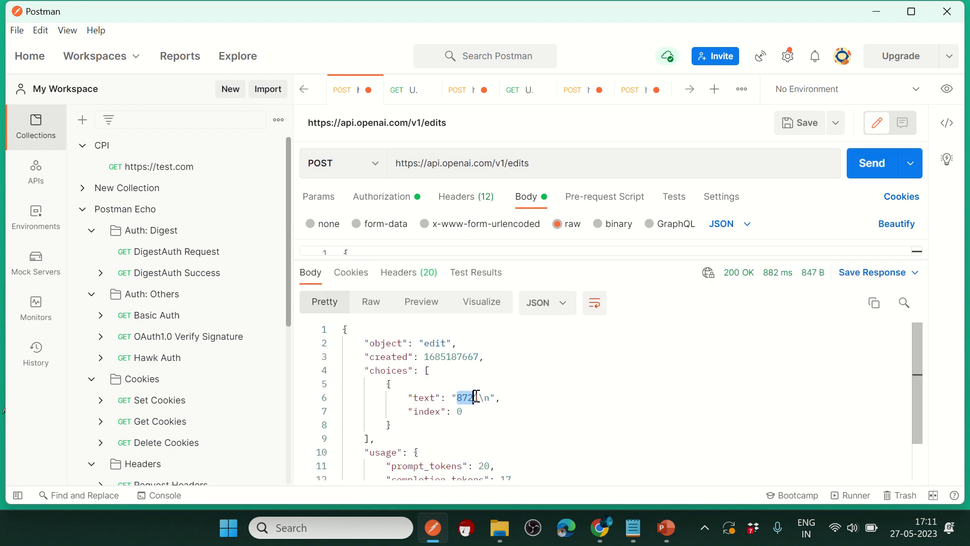
Step: Resize the body and response panes to show the leading zeros beside the 8721 result
click(604, 263)
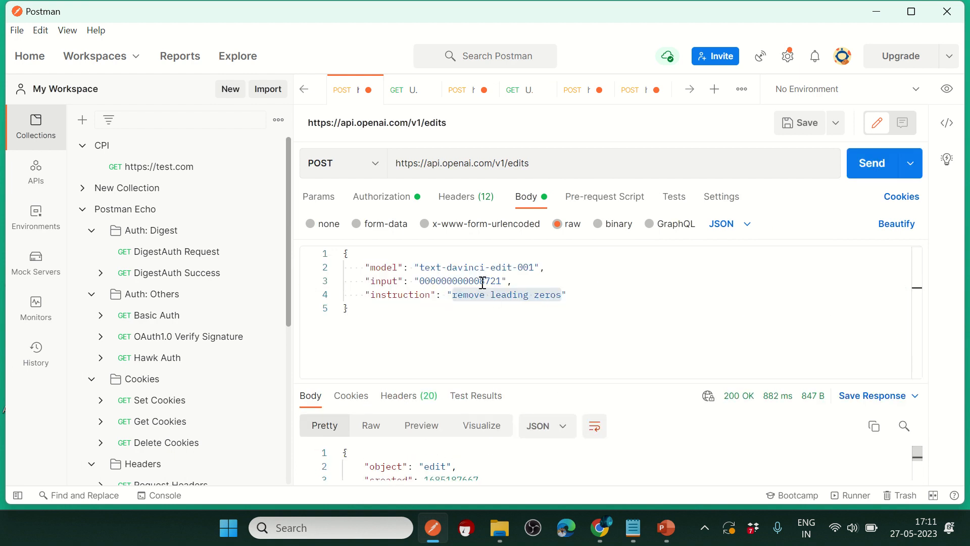
drag(479, 281, 424, 282)
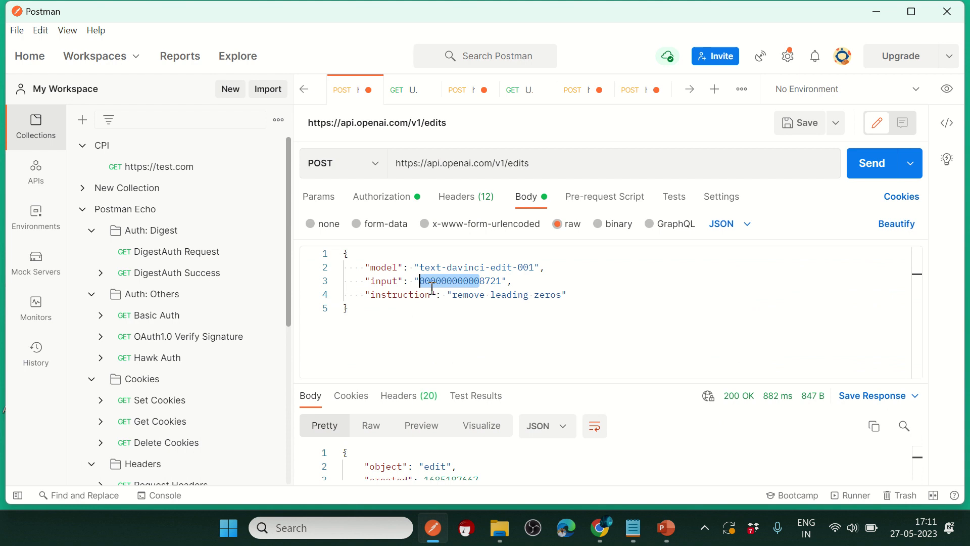
drag(601, 384, 593, 316)
click(472, 453)
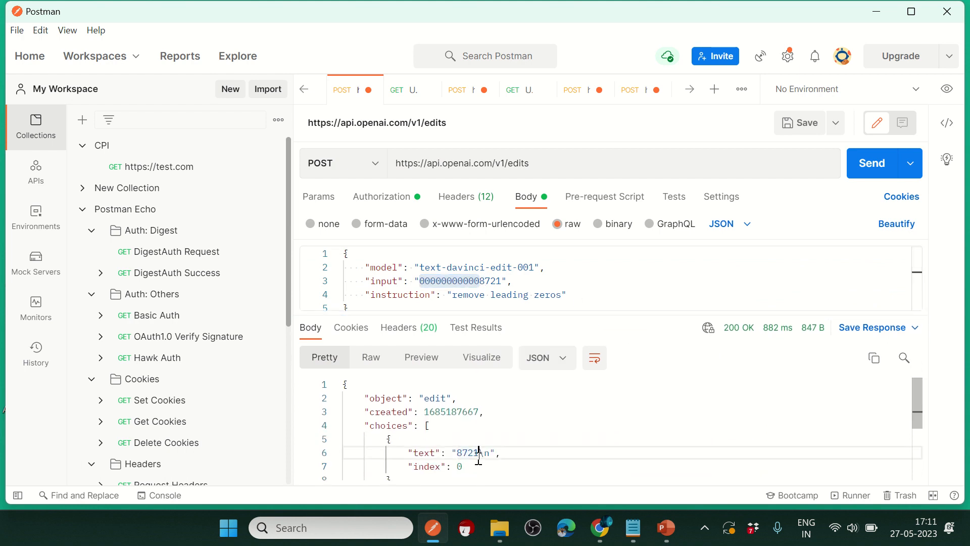
double_click(469, 453)
drag(589, 315, 576, 373)
triple_click(542, 160)
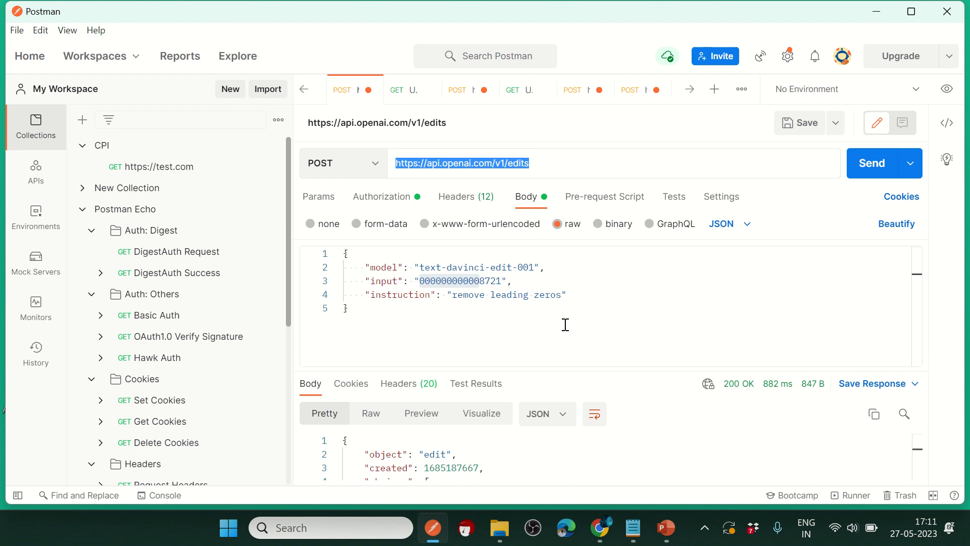
drag(560, 369, 558, 317)
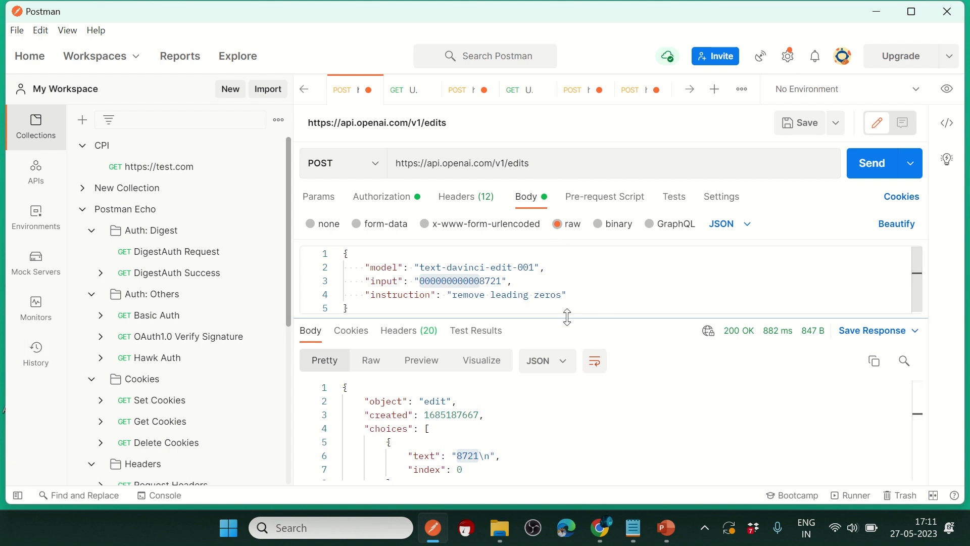
drag(567, 314, 567, 338)
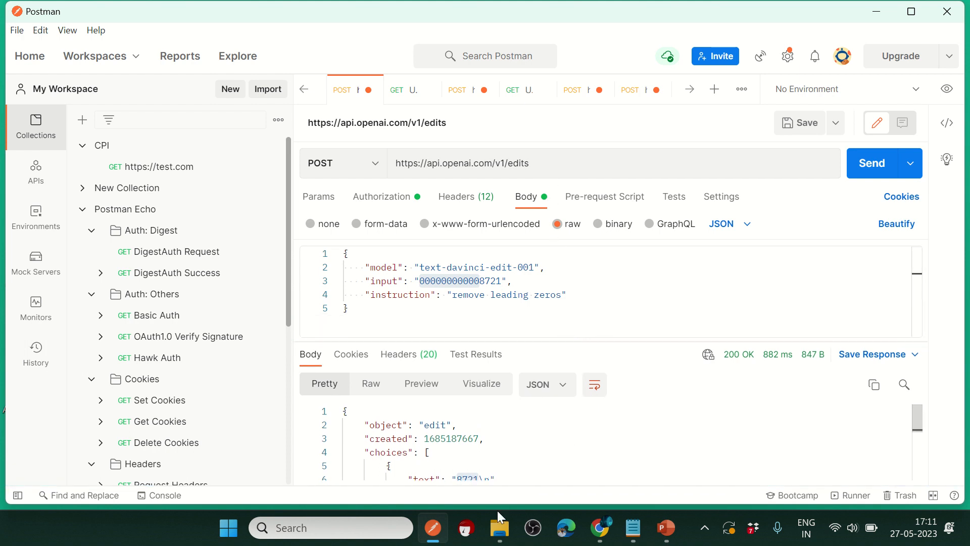
mouse_move(598, 532)
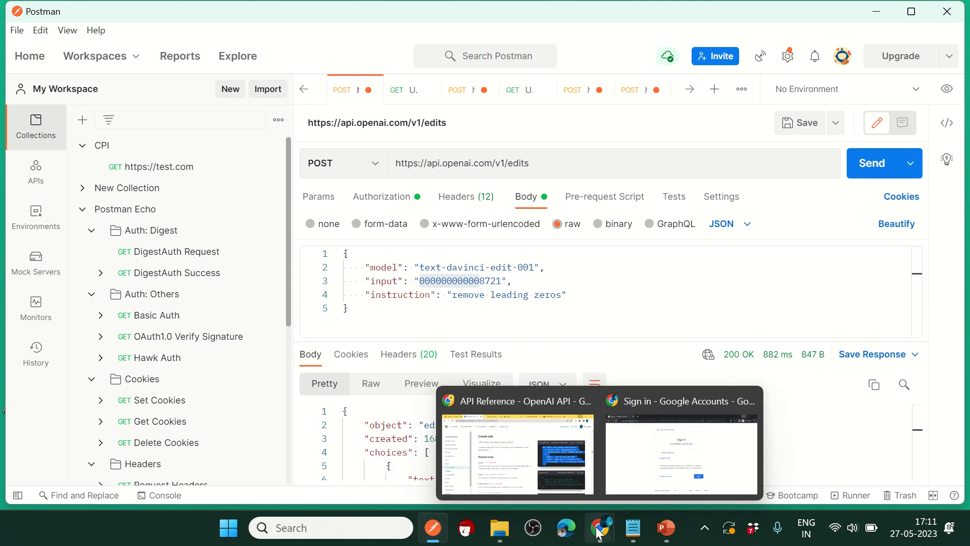
mouse_move(551, 465)
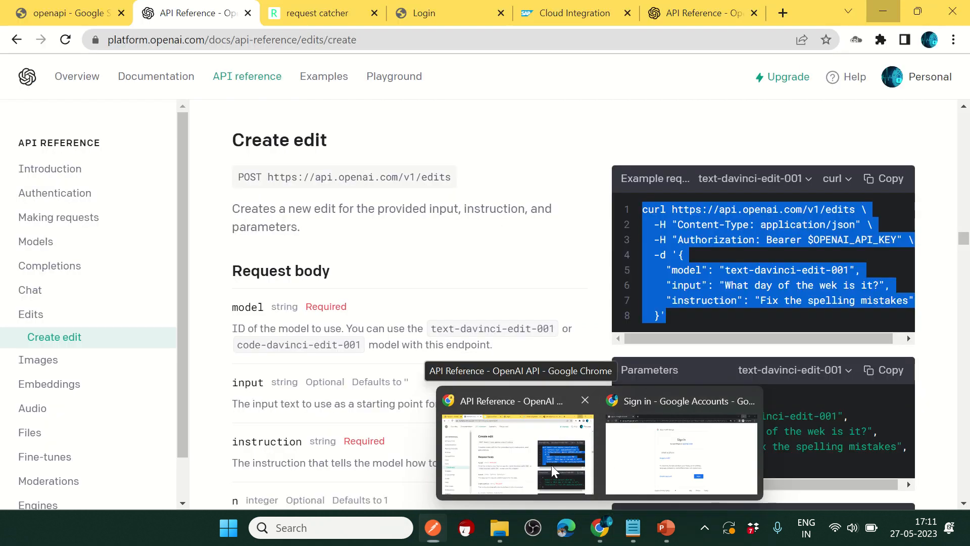
click(313, 13)
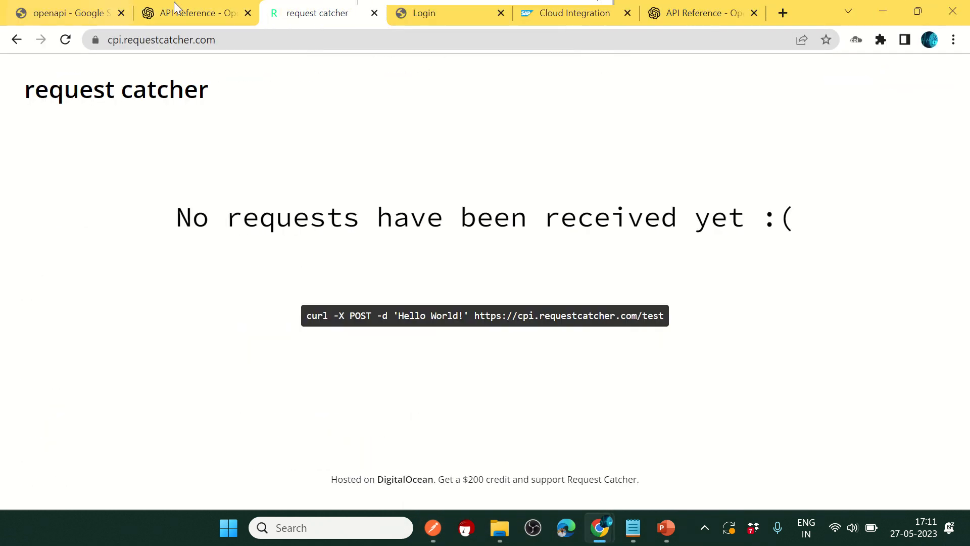
click(263, 45)
click(406, 149)
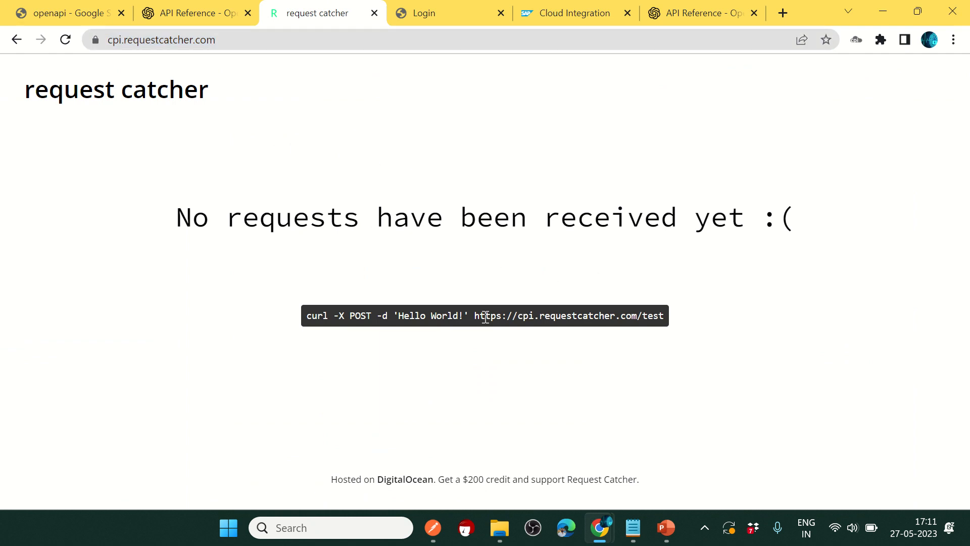
drag(483, 317, 672, 323)
key(ctrl+c)
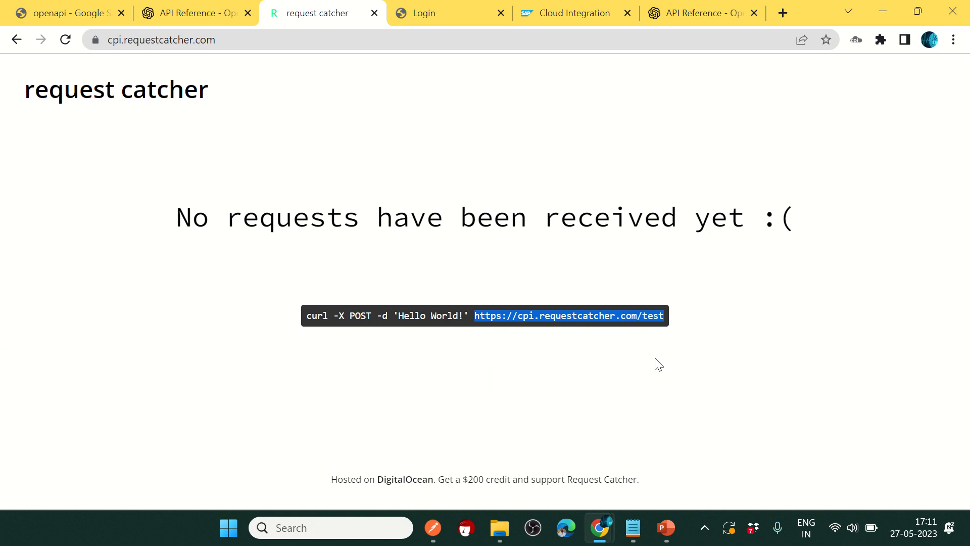
key(alt+Tab)
drag(570, 166, 344, 163)
key(ctrl+v)
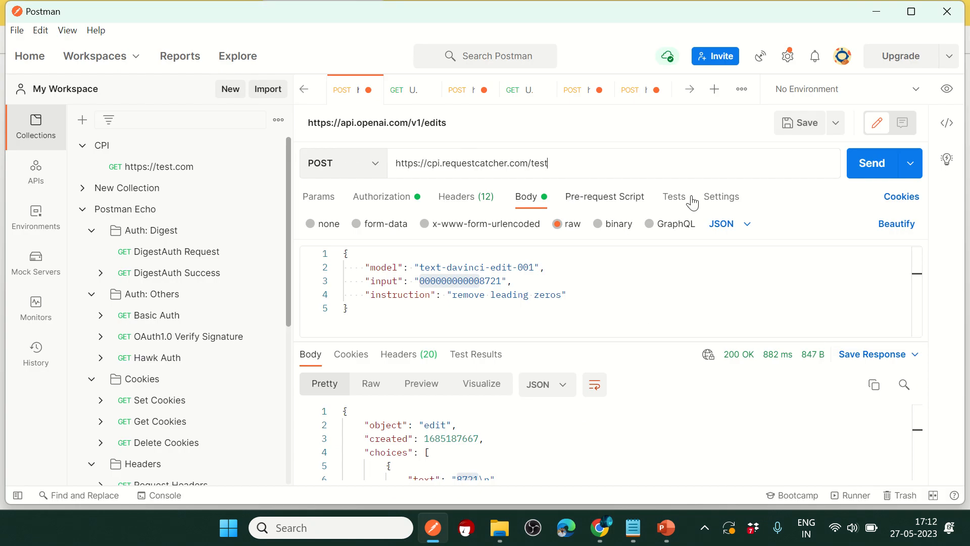
Step: Send the request to the catcher, get 'request caught', and return to the Request Catcher page
click(870, 165)
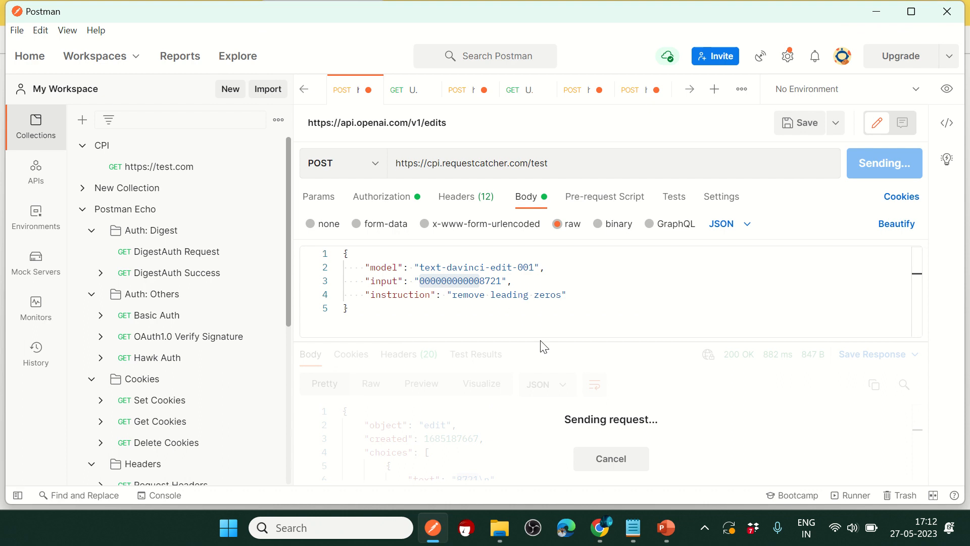
drag(560, 163, 370, 164)
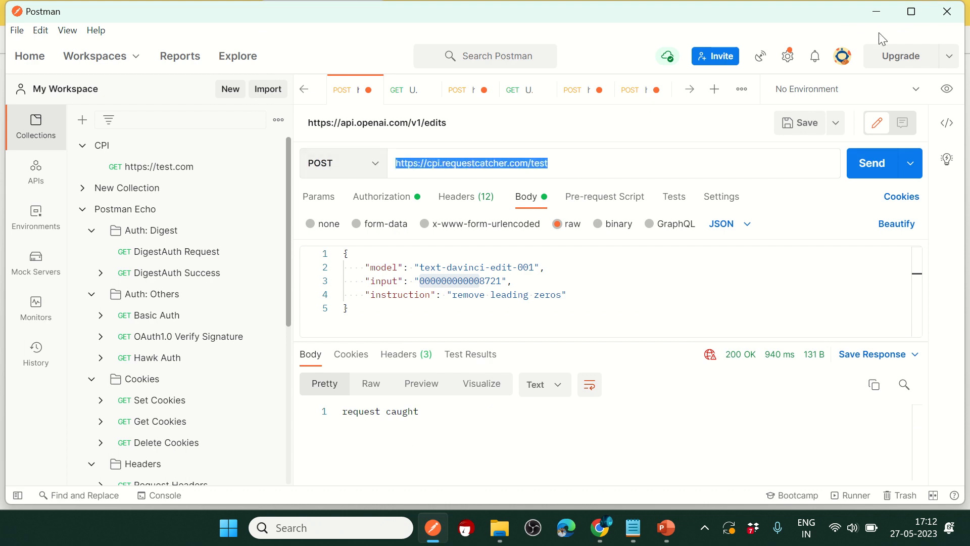
key(alt+Tab)
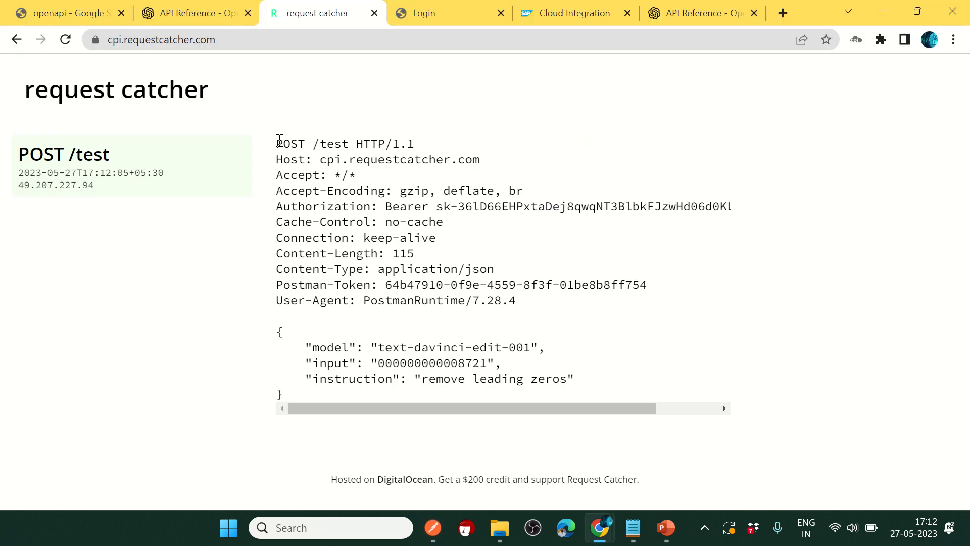
drag(278, 140, 363, 380)
click(600, 330)
drag(281, 145, 375, 387)
key(alt+Tab)
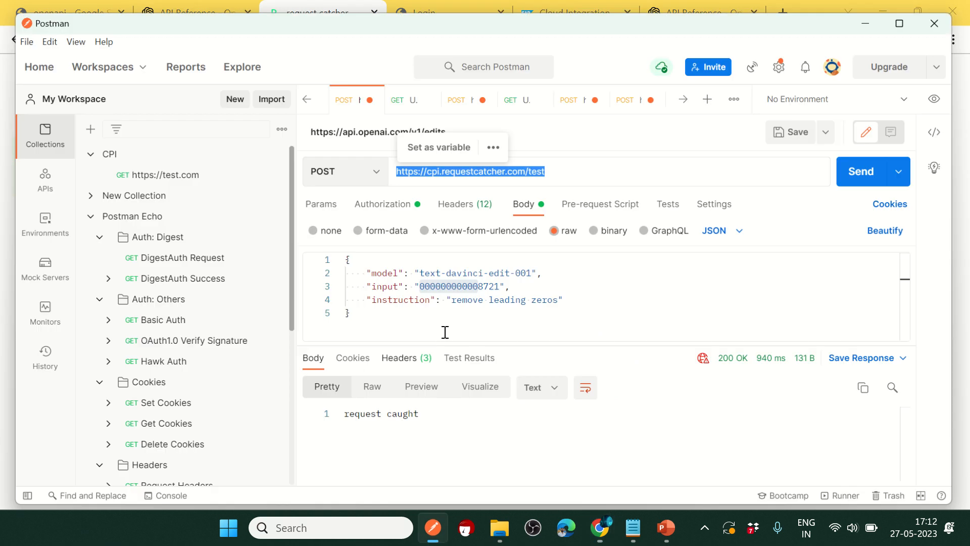
click(567, 163)
key(ctrl+z)
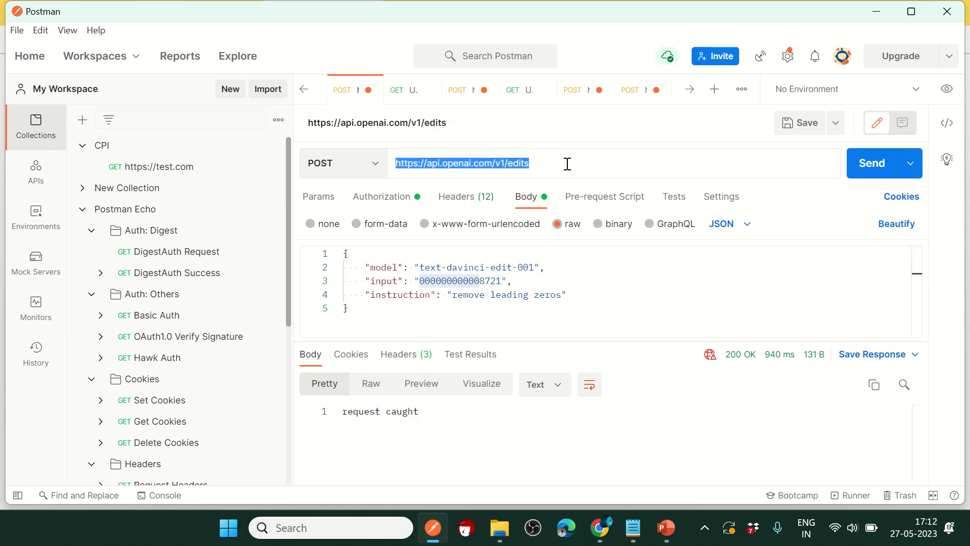
drag(567, 163, 462, 151)
Step: Highlight the captured Authorization and Content-Type application/json headers
key(alt+Tab)
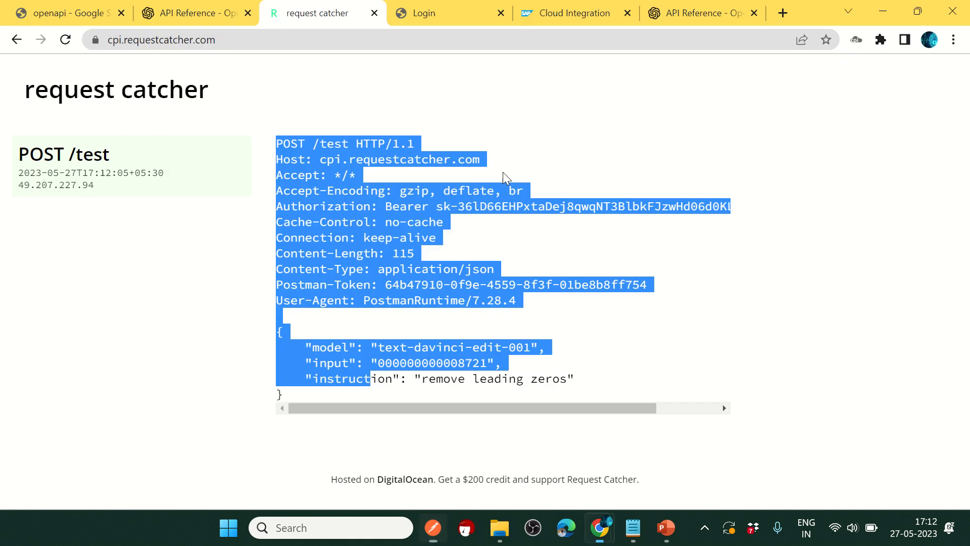
click(322, 234)
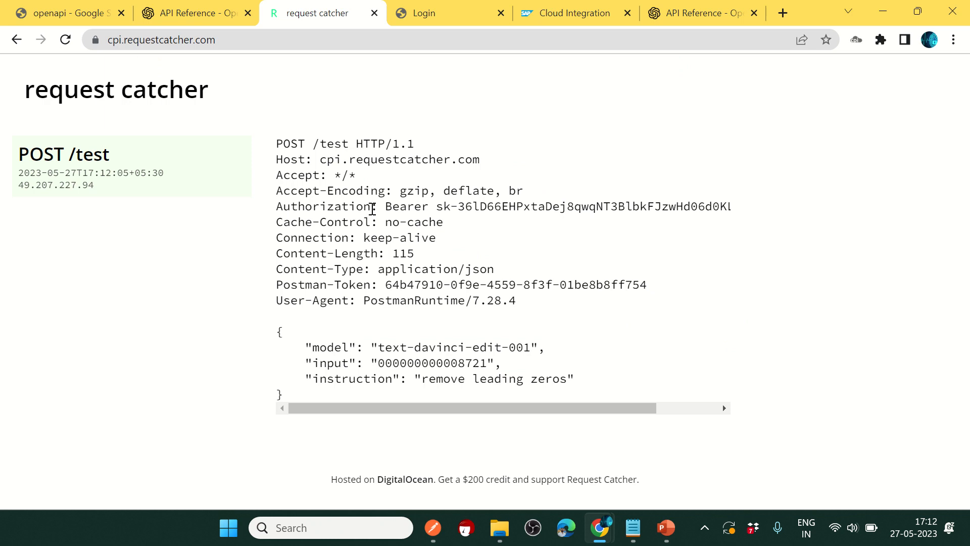
drag(373, 207, 267, 214)
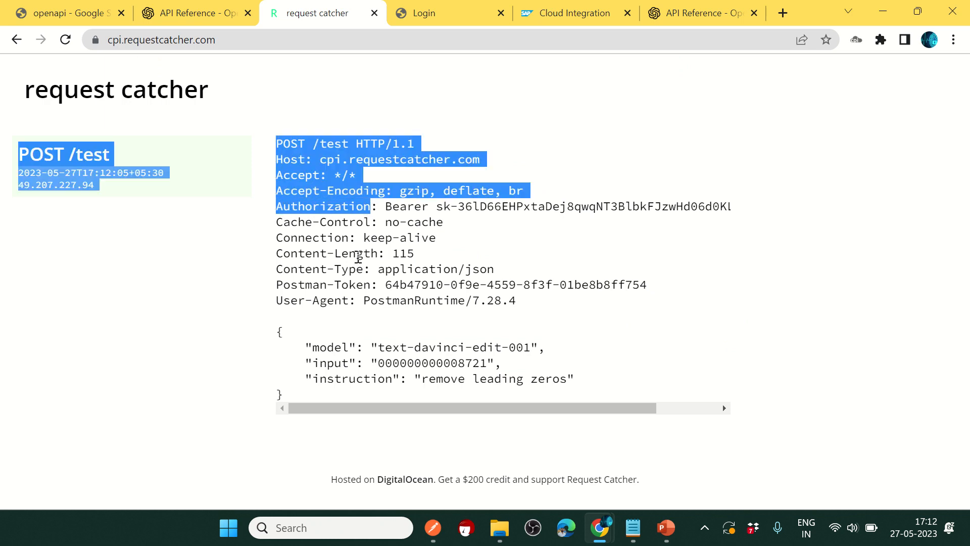
click(358, 257)
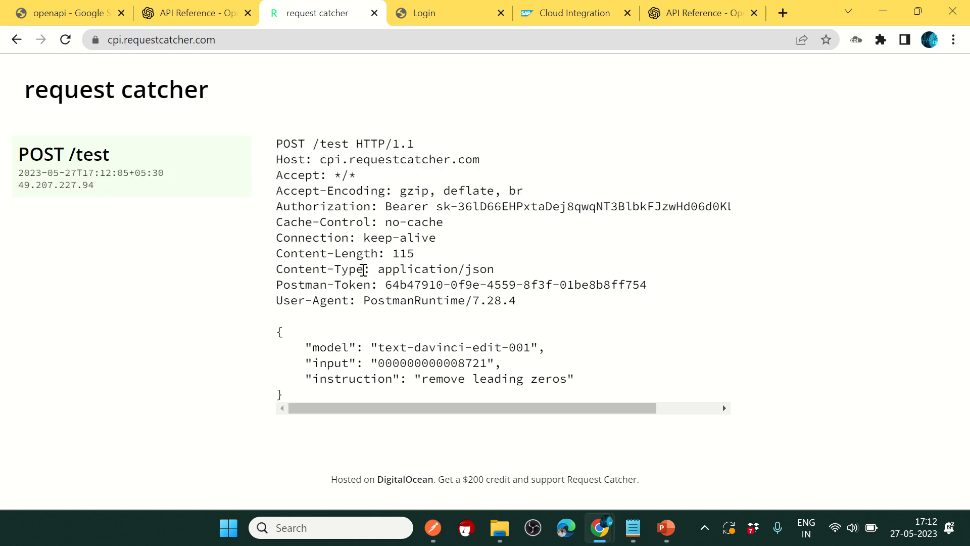
drag(364, 269, 281, 267)
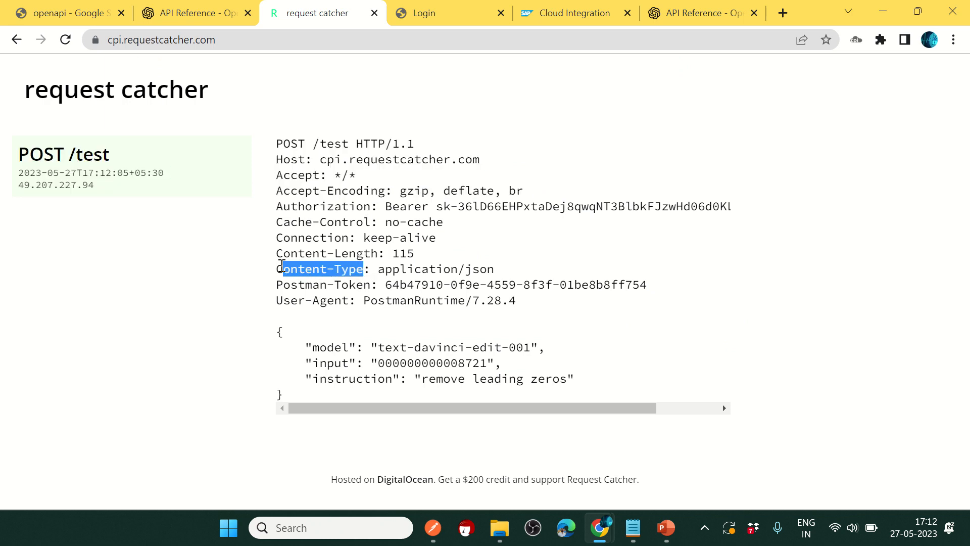
double_click(313, 207)
double_click(333, 269)
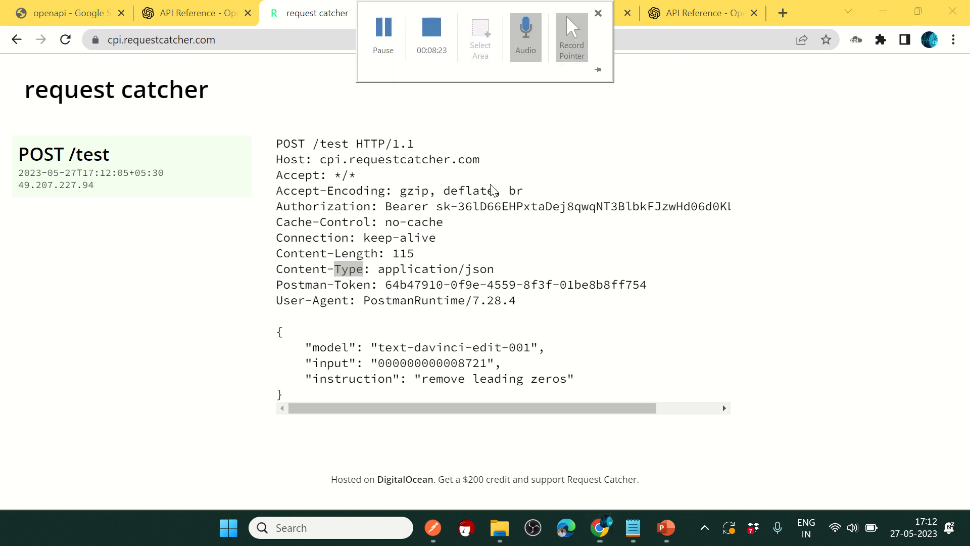
Step: Sign in via Default Identity Provider and unlock SAP_MAR_CLASS's artifact list for editing
click(435, 23)
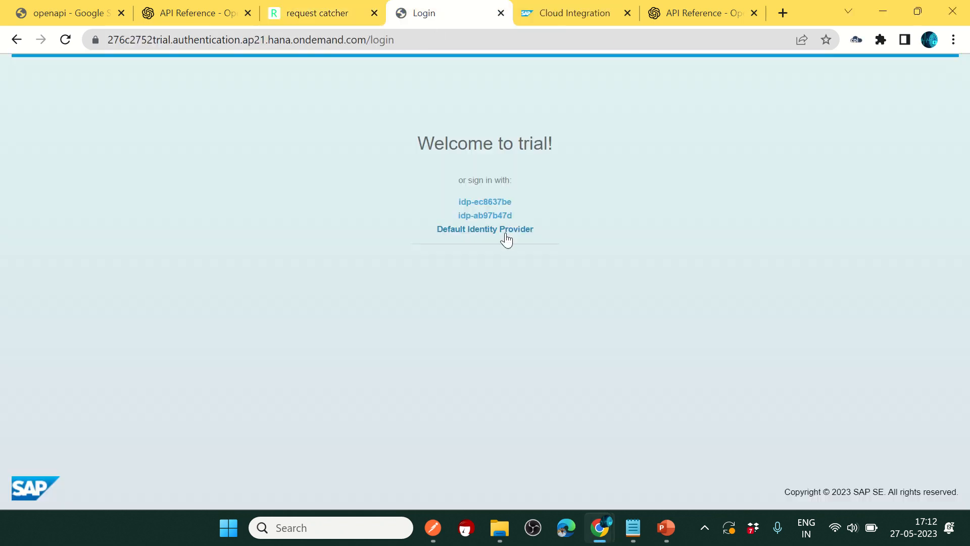
click(476, 232)
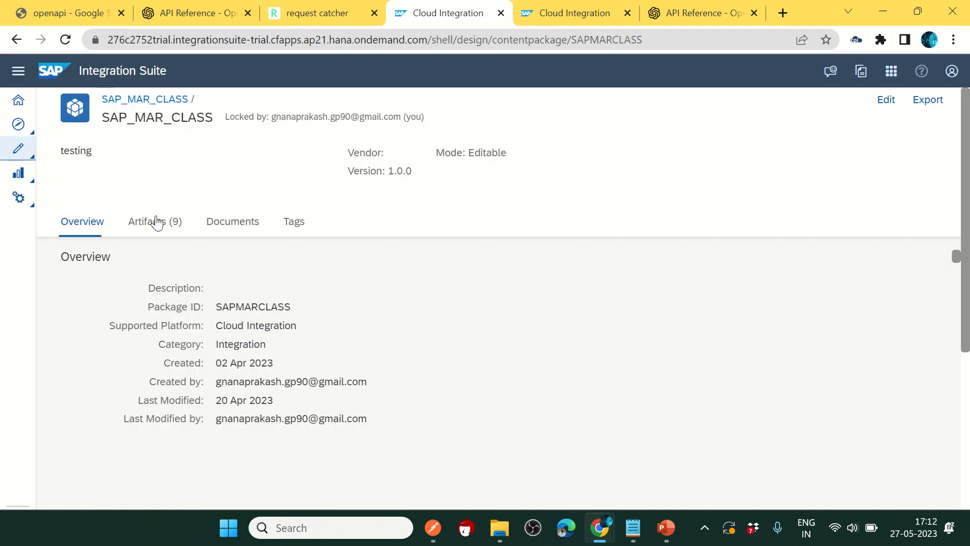
click(154, 220)
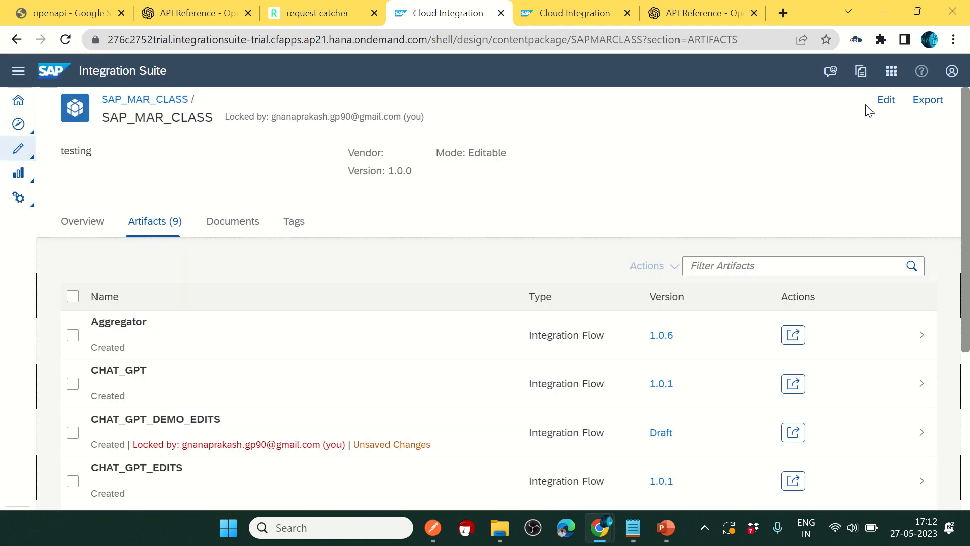
click(882, 103)
click(528, 319)
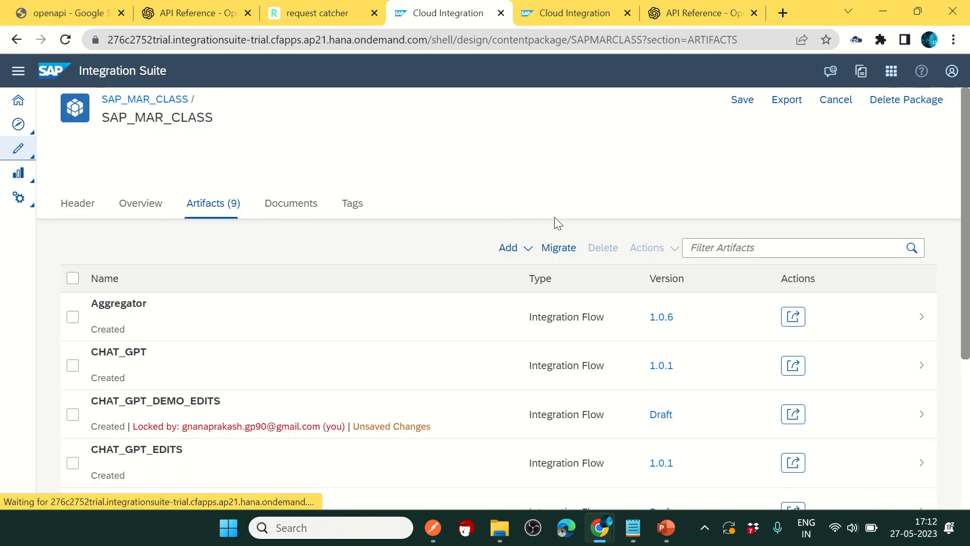
click(511, 247)
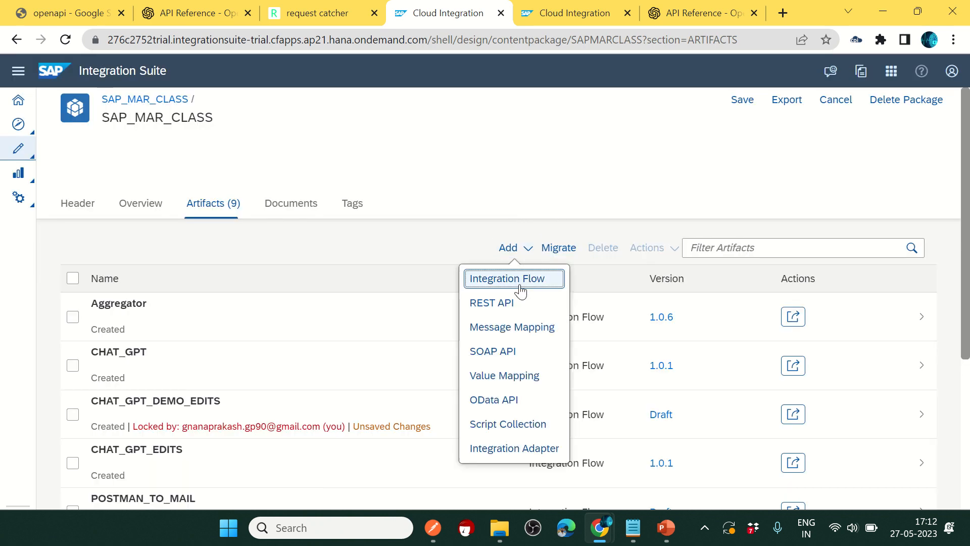
Step: Add an integration flow named CHATGPT_CPI_EDITS_DEMO and confirm it in the artifact list
click(518, 278)
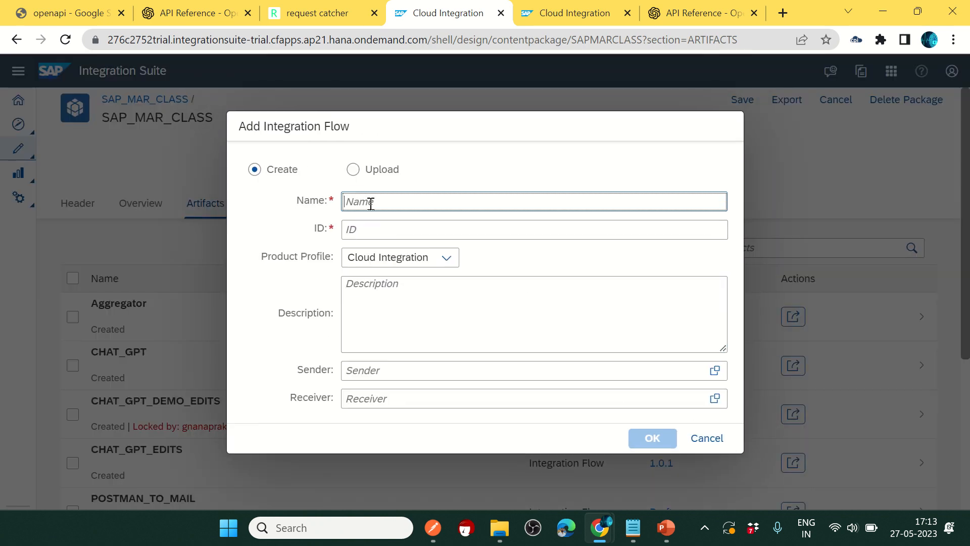
text(CHATGPT_CPI_EDITS_DEMO)
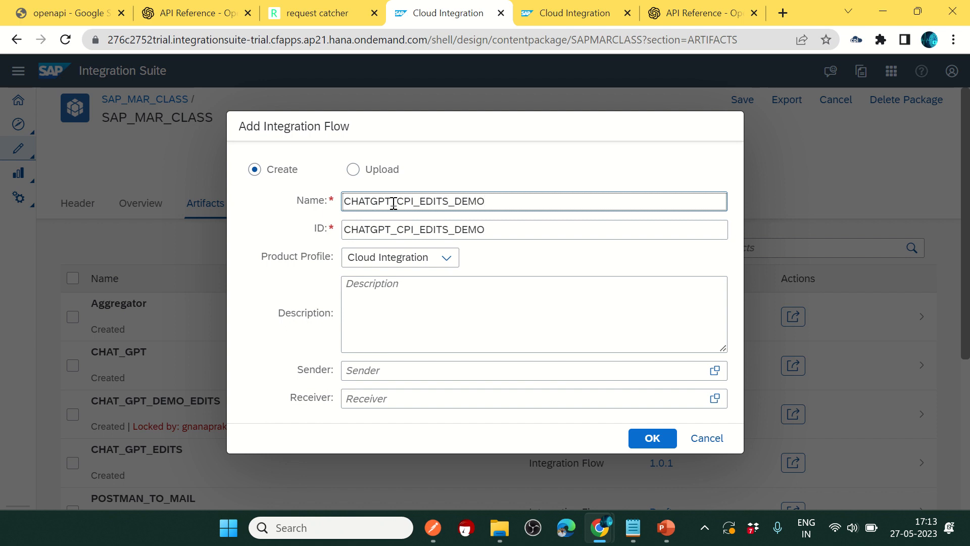
click(652, 439)
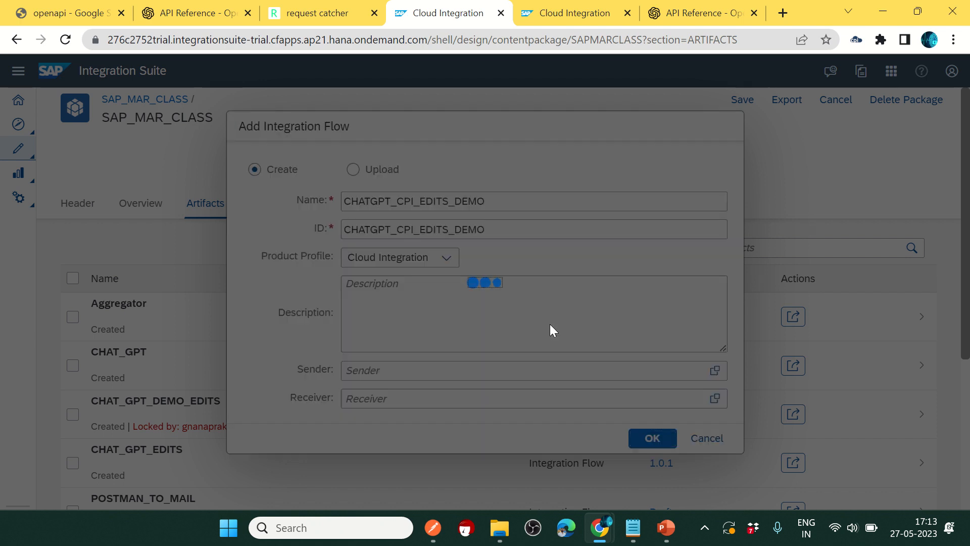
scroll(391, 363, down, 3)
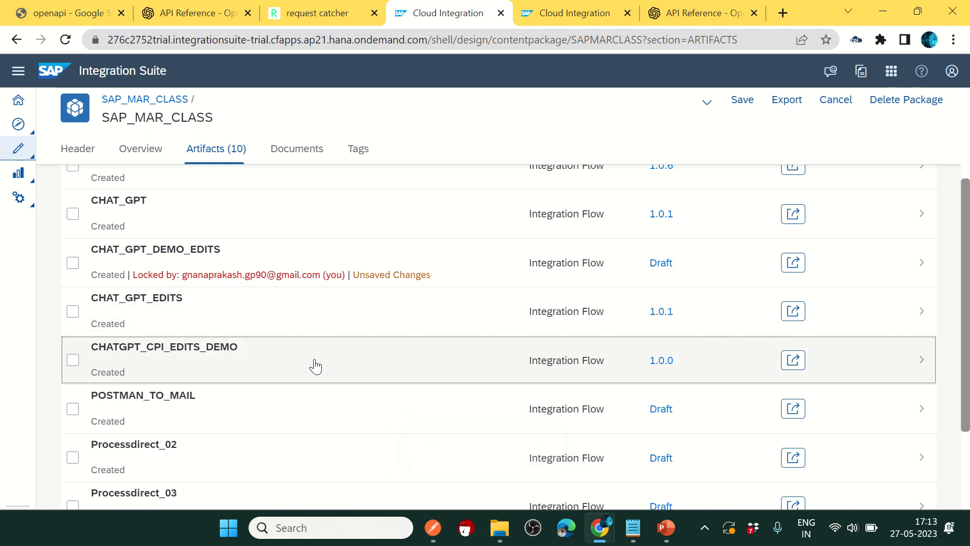
Step: Open CHATGPT_CPI_EDITS_DEMO for editing and place a Content Modifier between Start and End
click(315, 364)
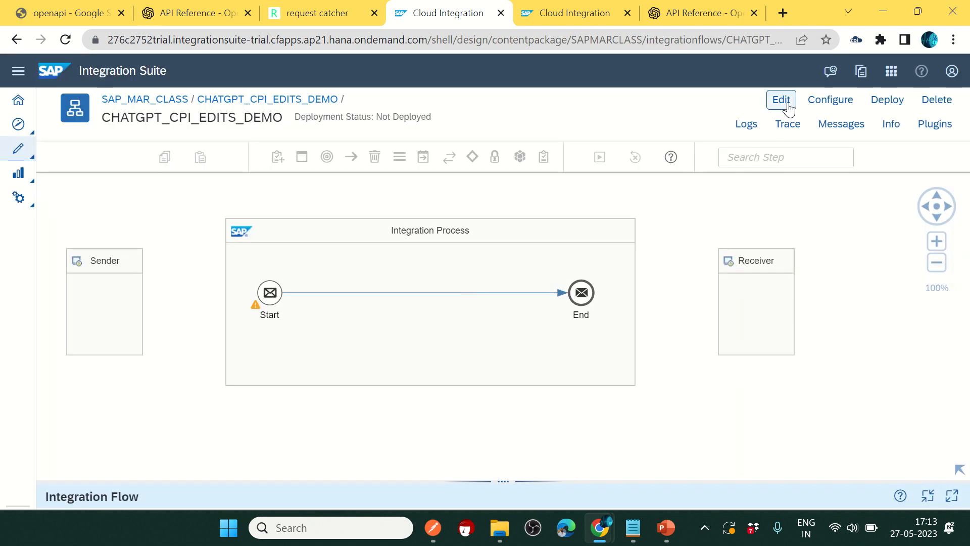
click(784, 102)
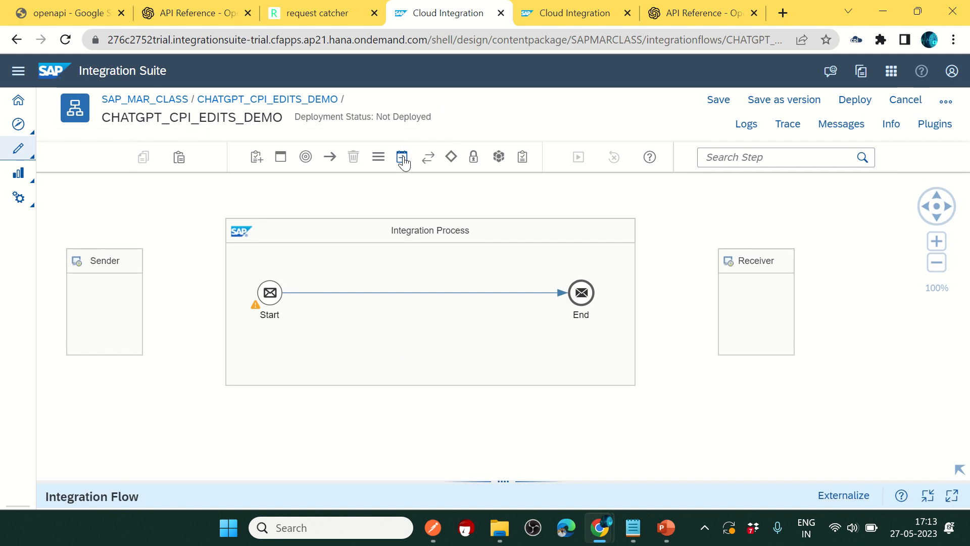
click(402, 157)
click(379, 210)
click(328, 303)
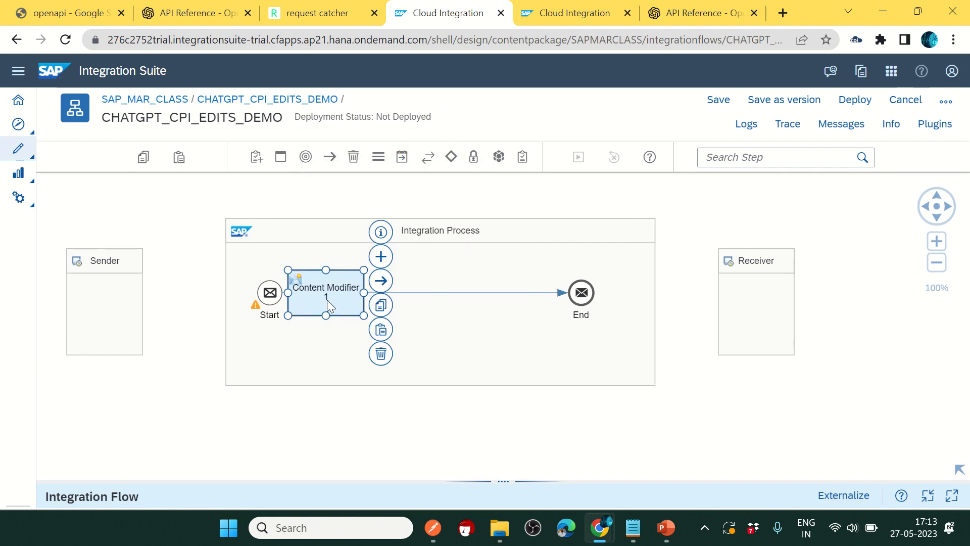
drag(470, 479, 470, 412)
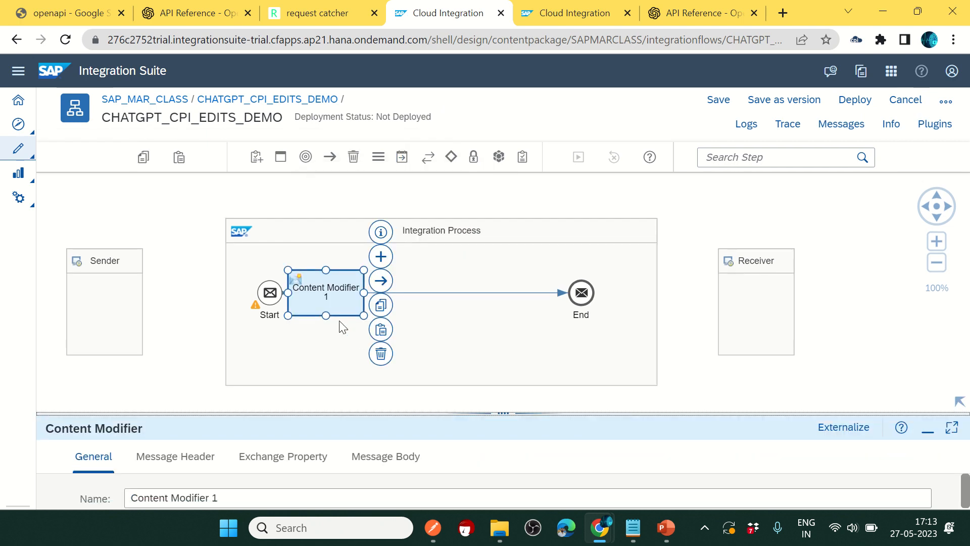
drag(323, 301, 348, 296)
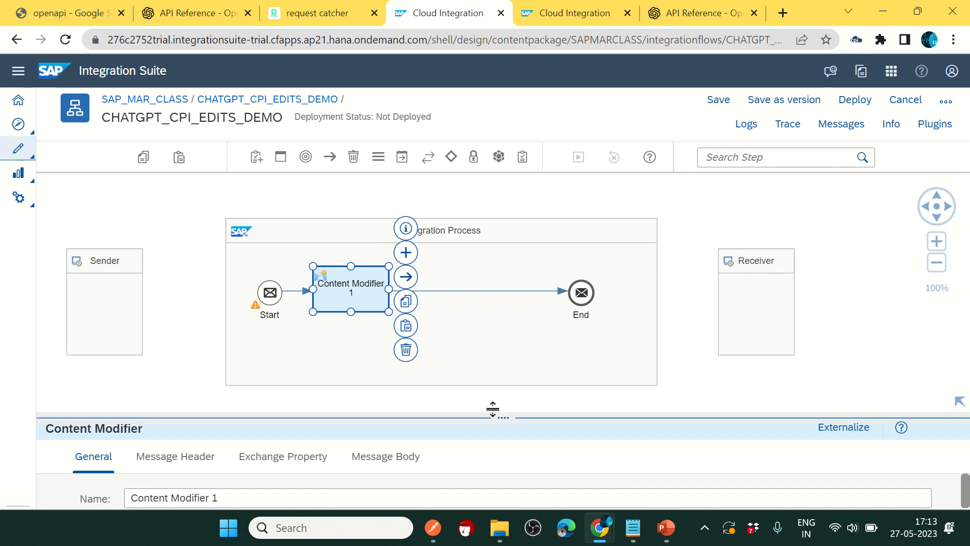
drag(493, 408, 494, 360)
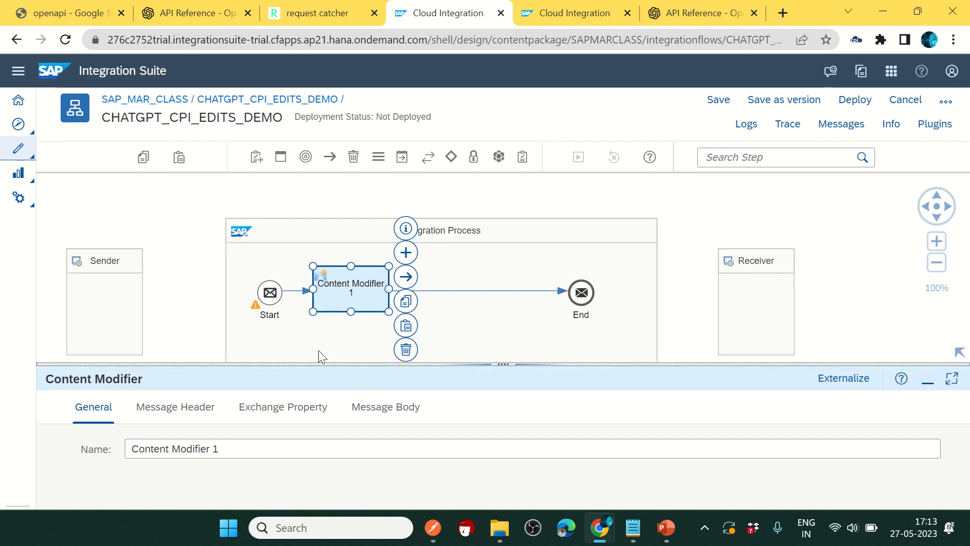
drag(395, 362, 394, 263)
Step: Rename the step Log_Input_Request, set its message body to ${in.body}, and shift End right
click(228, 348)
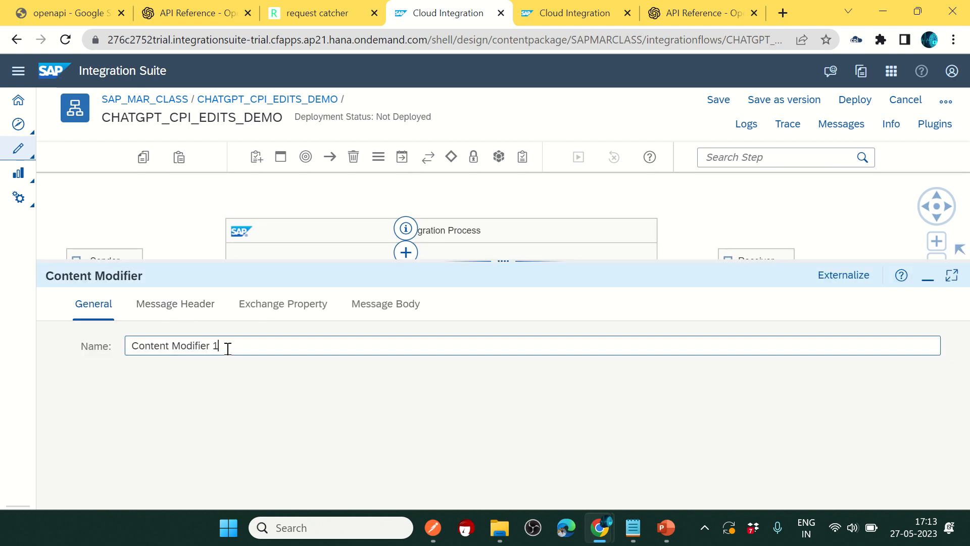
drag(227, 347, 100, 330)
text(Log)
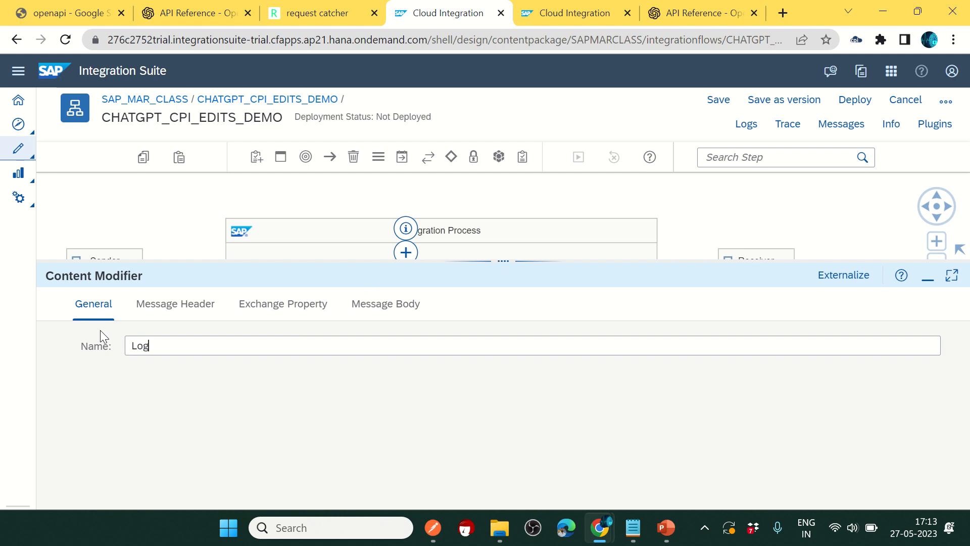
text(_Input_Request)
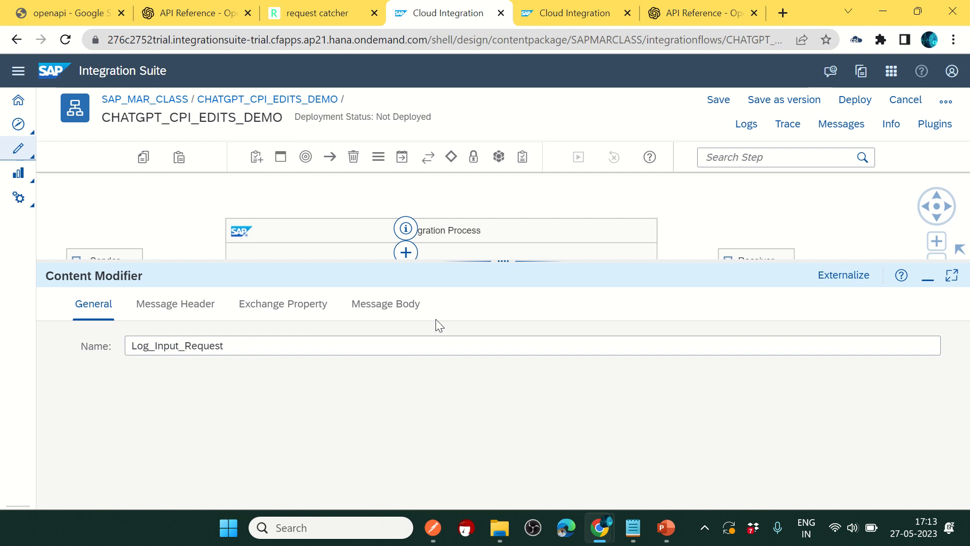
click(389, 313)
click(237, 375)
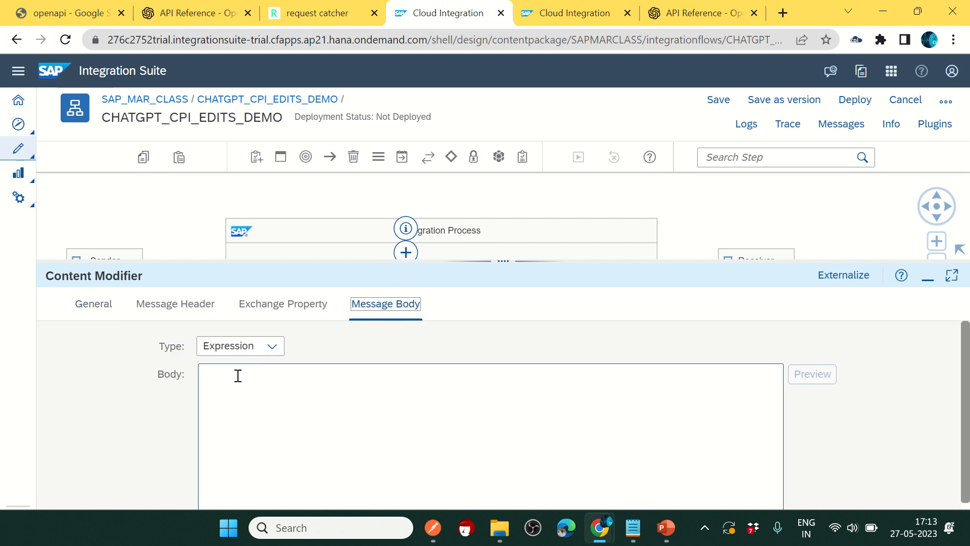
text($)
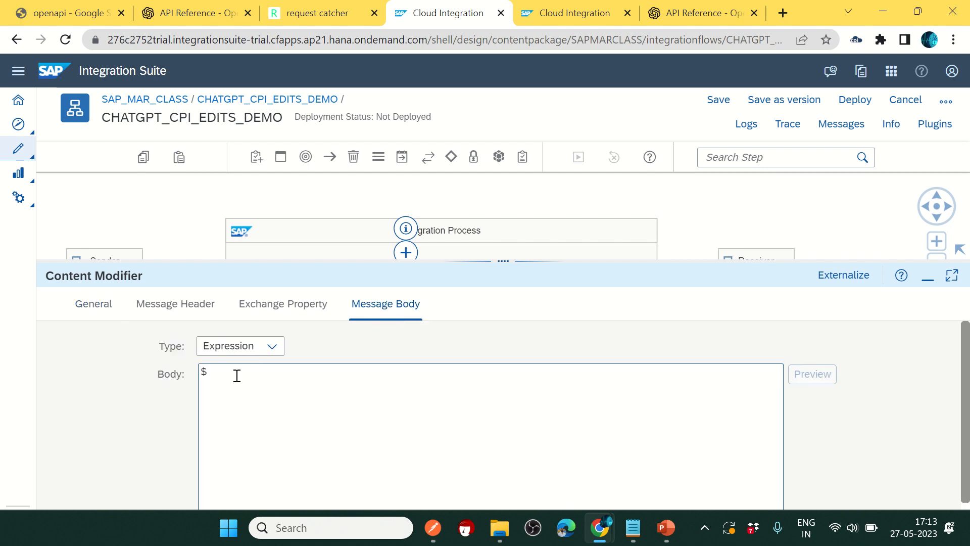
text({in.body)
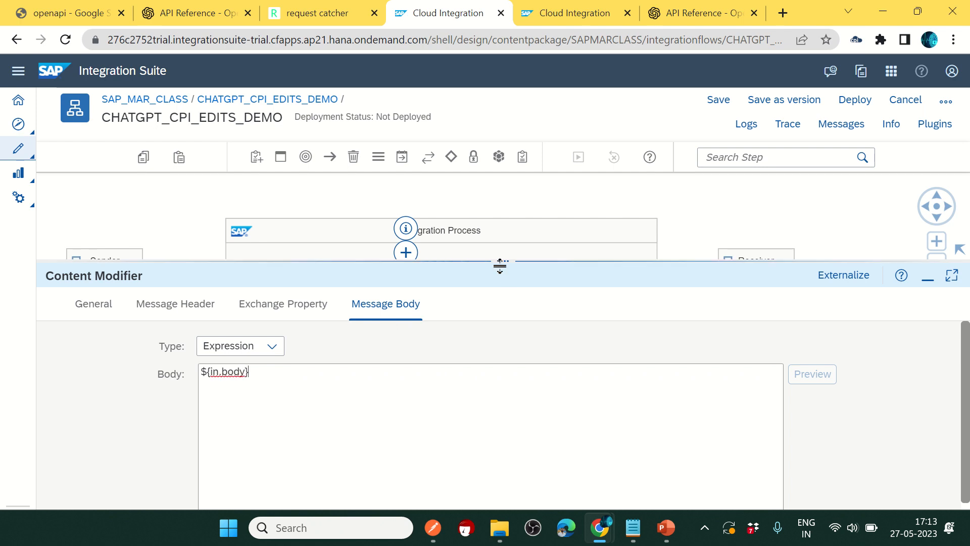
drag(498, 263, 498, 407)
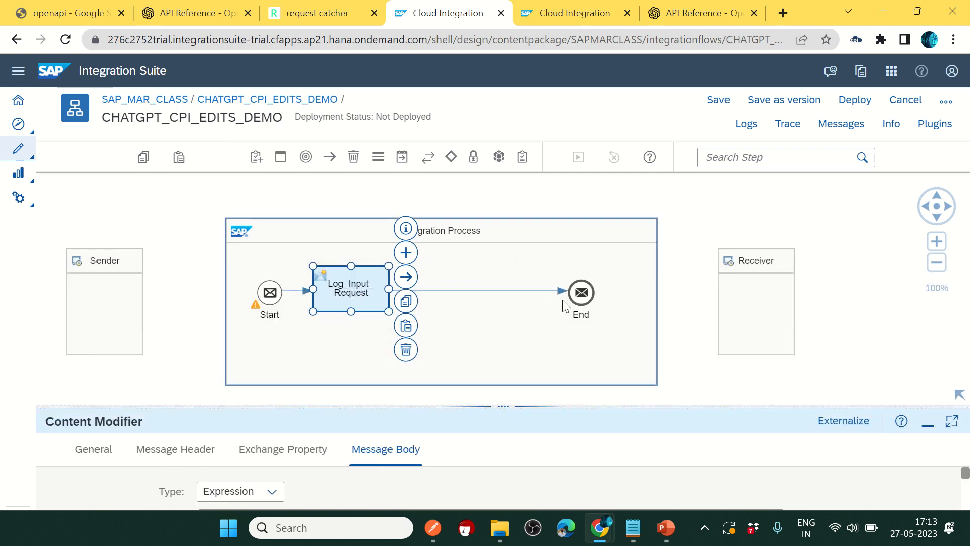
click(584, 296)
drag(585, 298, 617, 298)
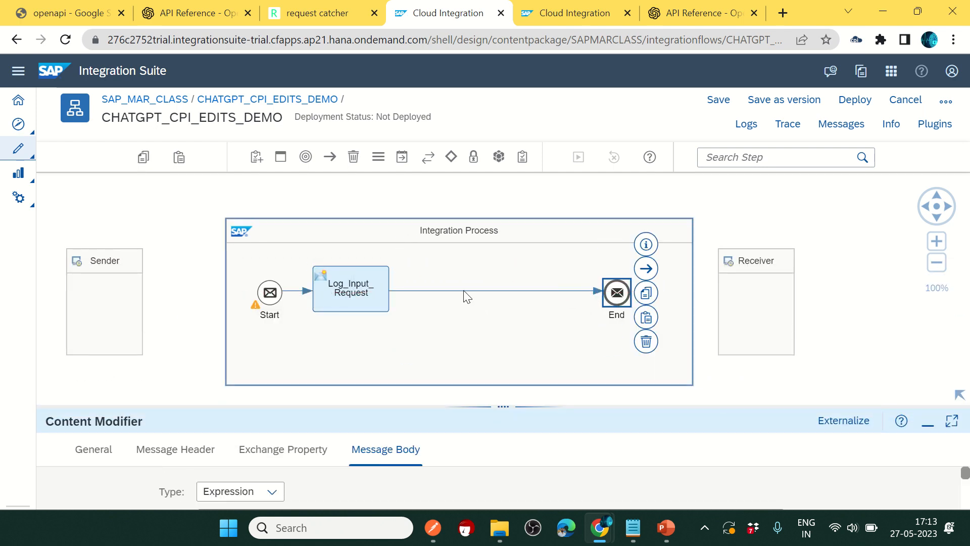
click(403, 159)
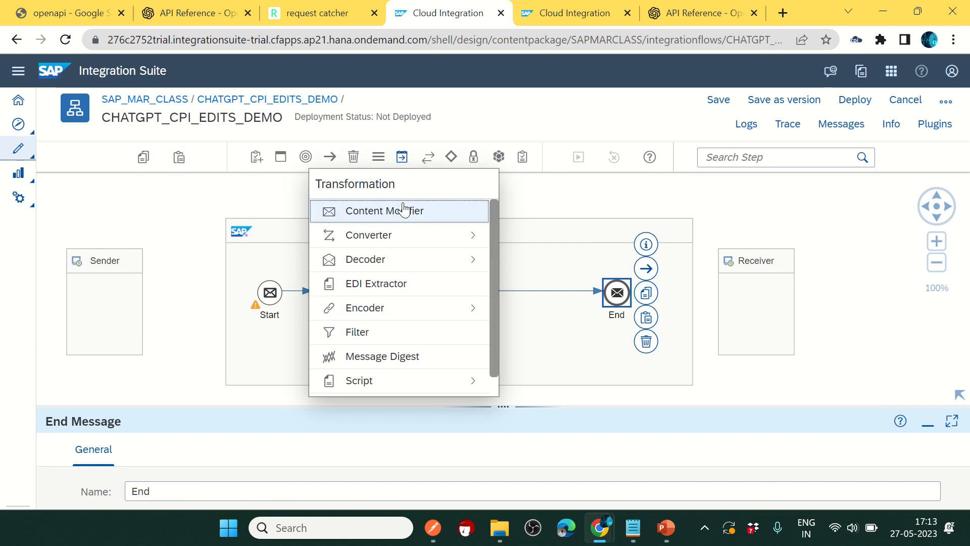
Step: Insert a second Content Modifier between Log_Input_Request and End and show its message headers
click(402, 207)
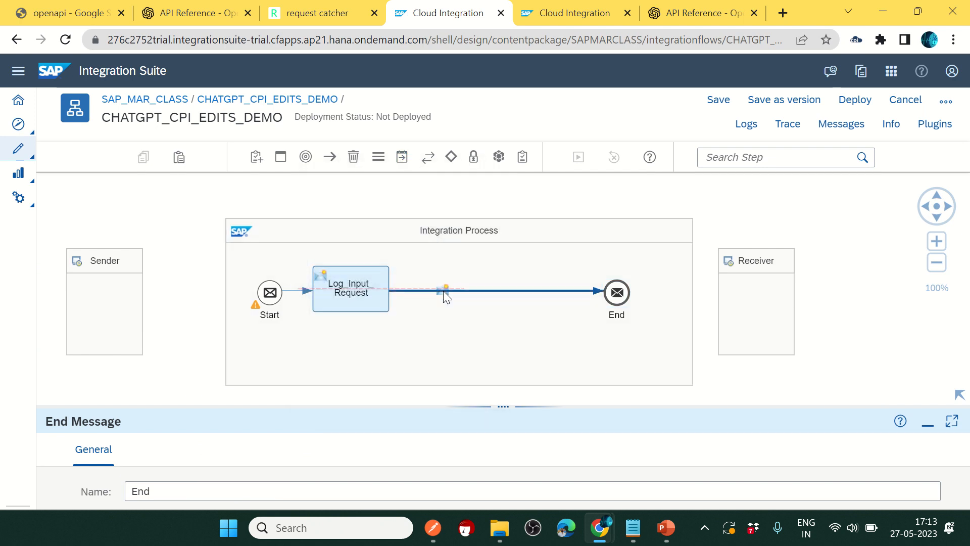
click(444, 293)
drag(488, 404, 488, 279)
click(201, 323)
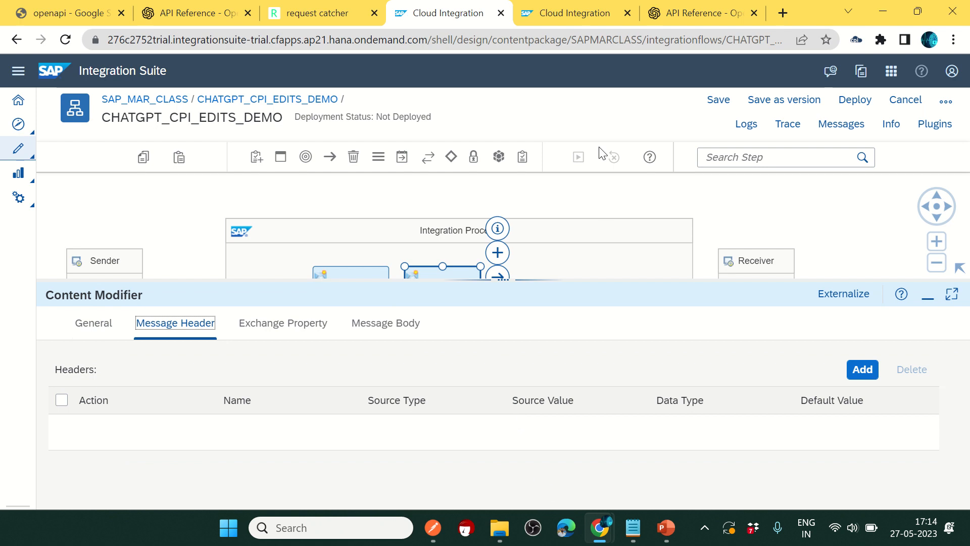
Step: Add a constant header row named Authorization, copied from the captured request
click(317, 13)
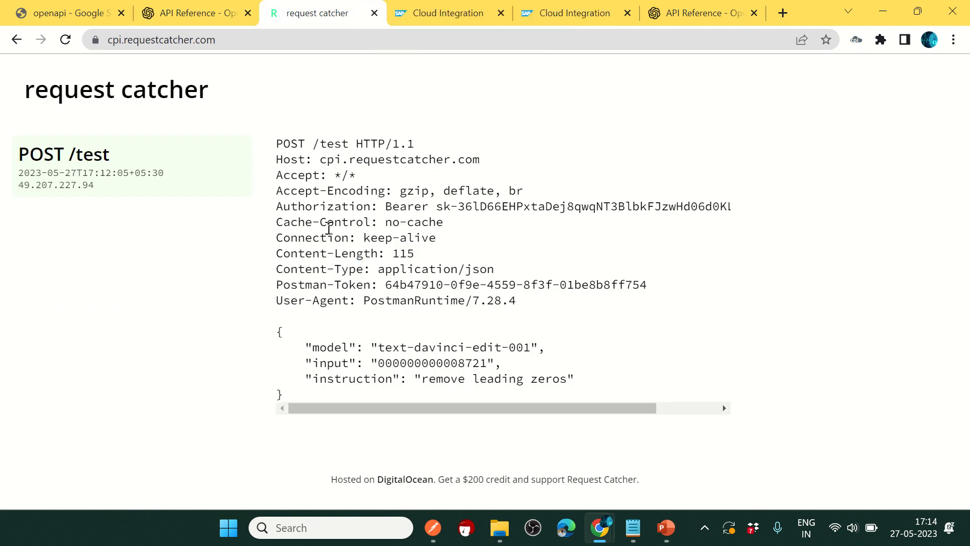
drag(371, 207, 283, 205)
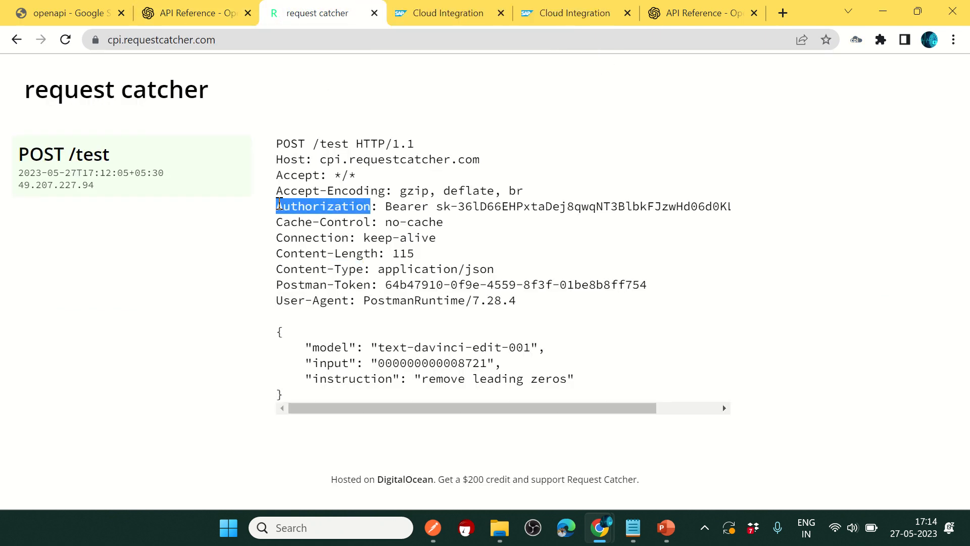
drag(280, 204, 276, 206)
key(ctrl+c)
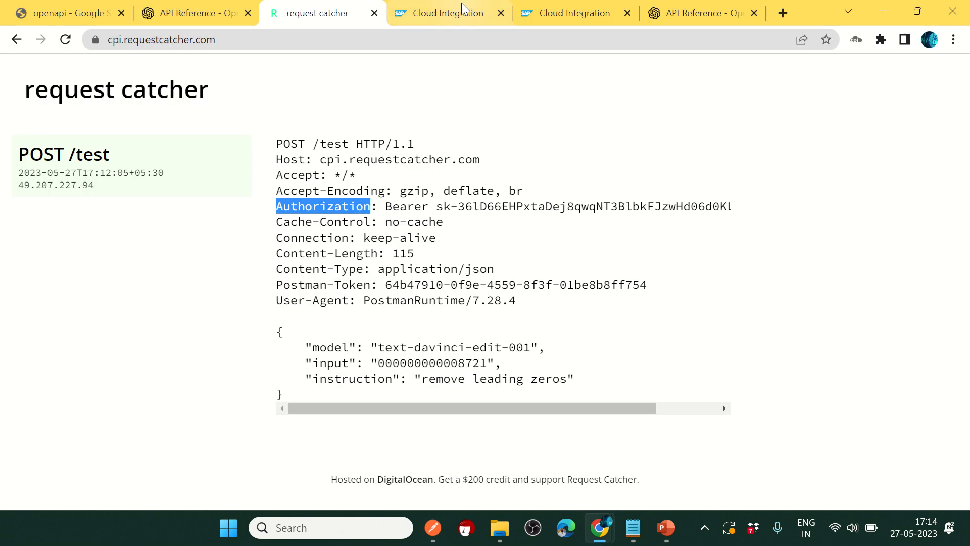
click(462, 10)
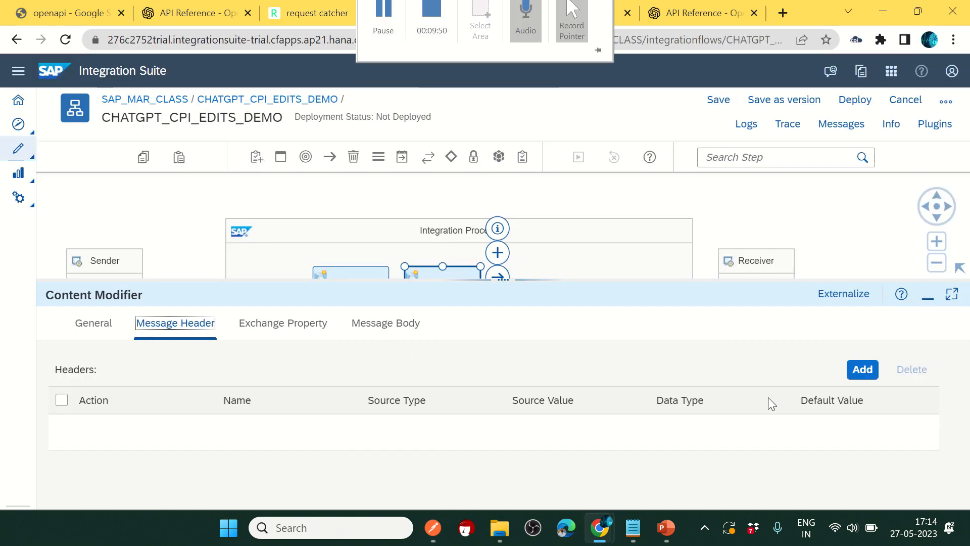
click(861, 370)
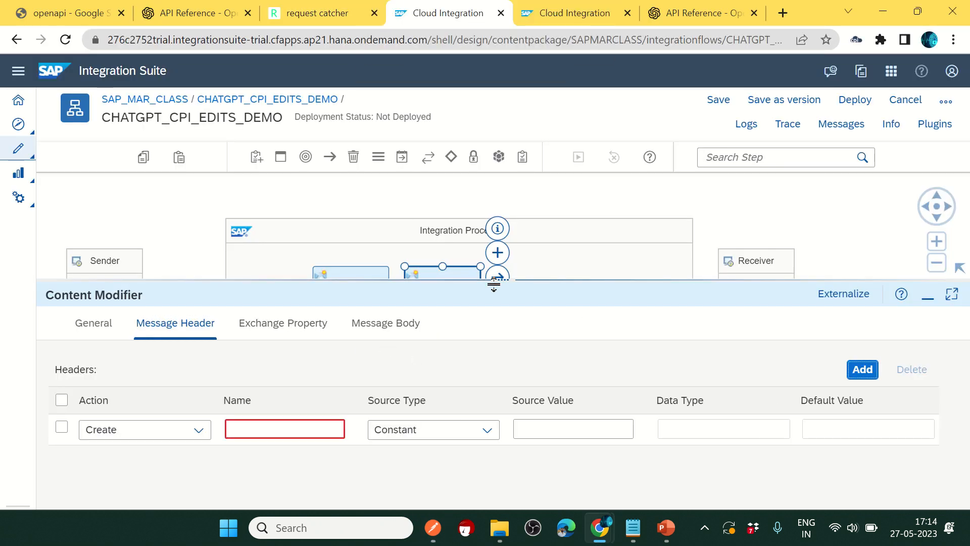
drag(494, 280, 462, 176)
click(313, 323)
key(ctrl+v)
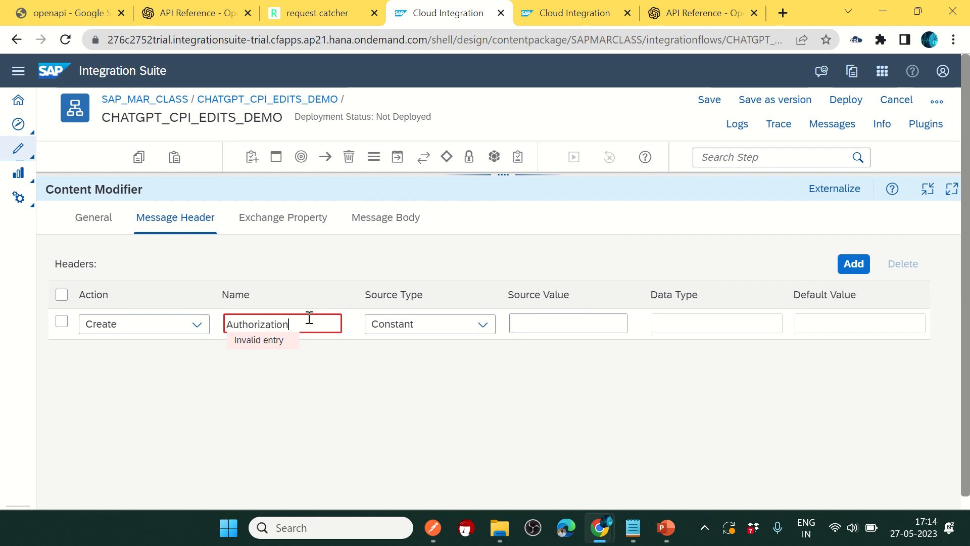
click(330, 16)
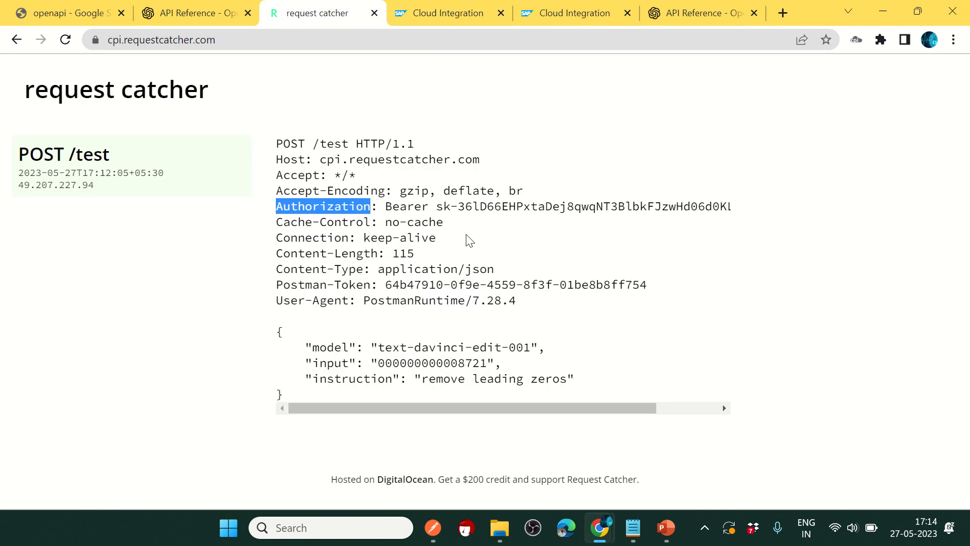
Step: Set the Authorization header's value to the bearer API key copied from the captured request
drag(387, 207, 731, 210)
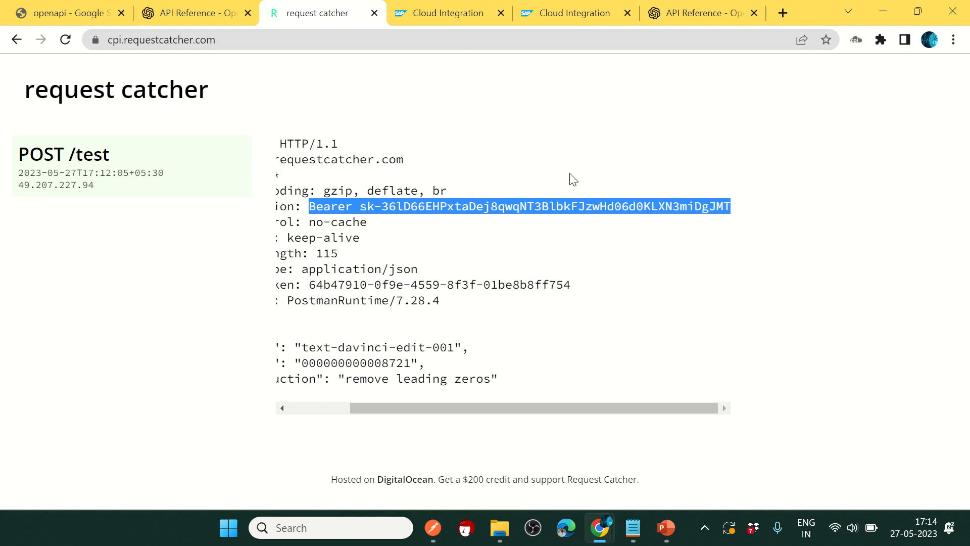
click(445, 17)
click(543, 320)
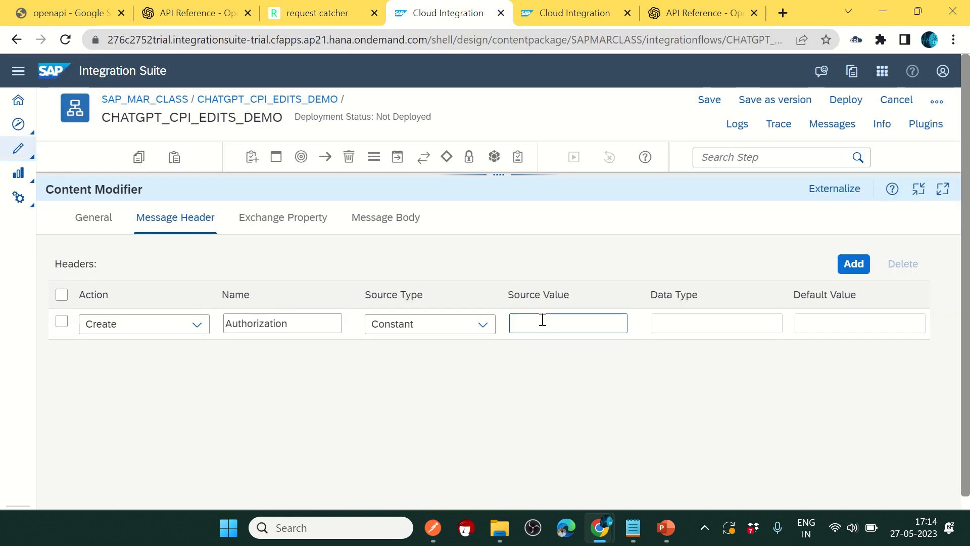
key(ctrl+v)
Step: Add a second header row named Content-Type, copied from the captured request
click(853, 264)
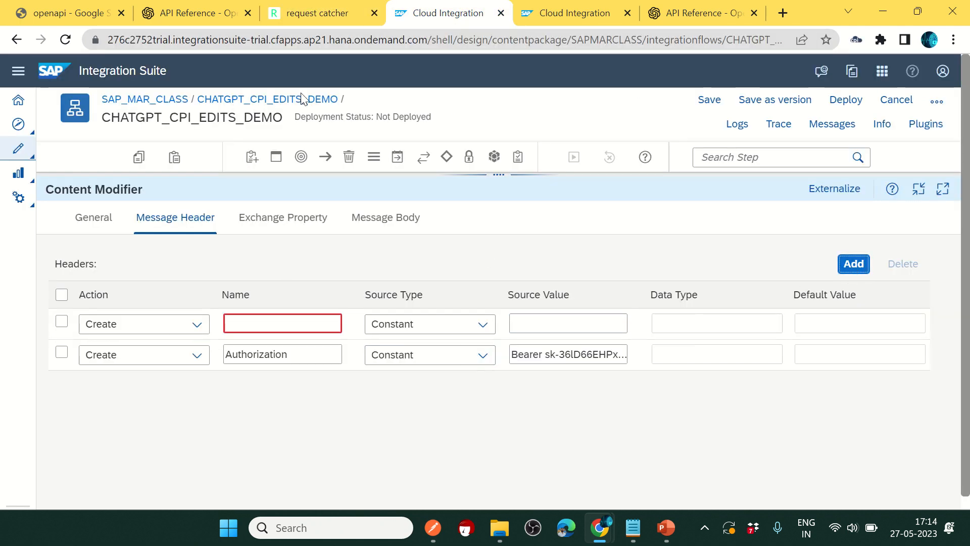
click(308, 15)
drag(427, 408, 369, 408)
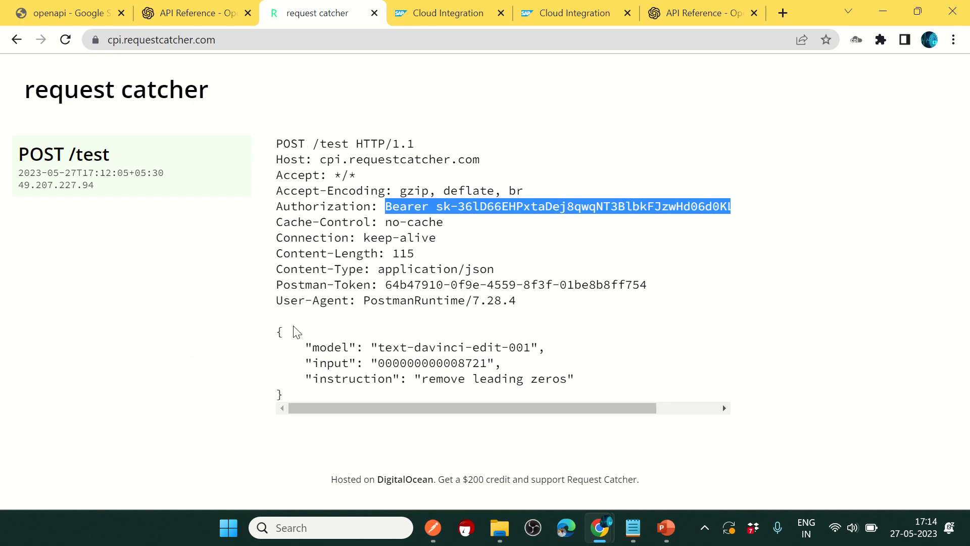
drag(364, 269, 280, 264)
key(ctrl+c)
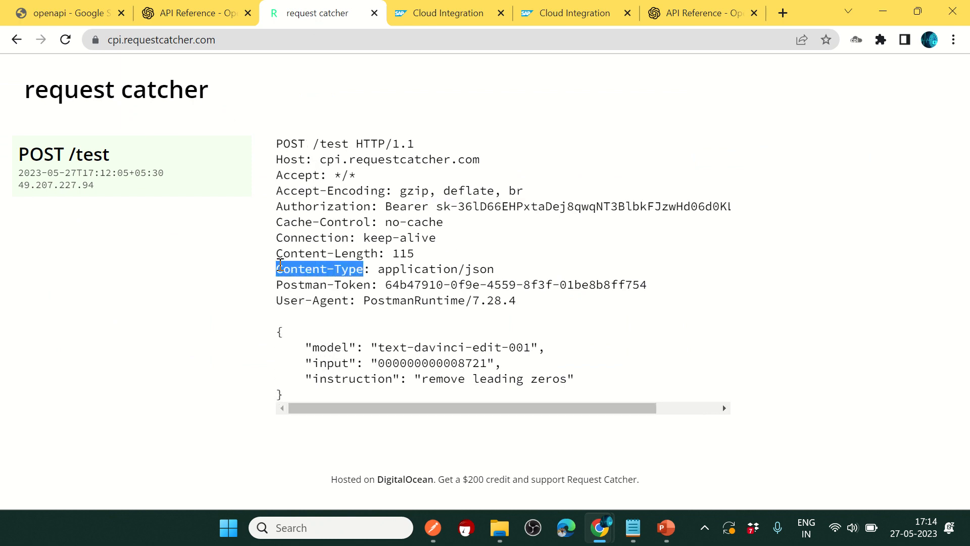
click(403, 15)
click(277, 322)
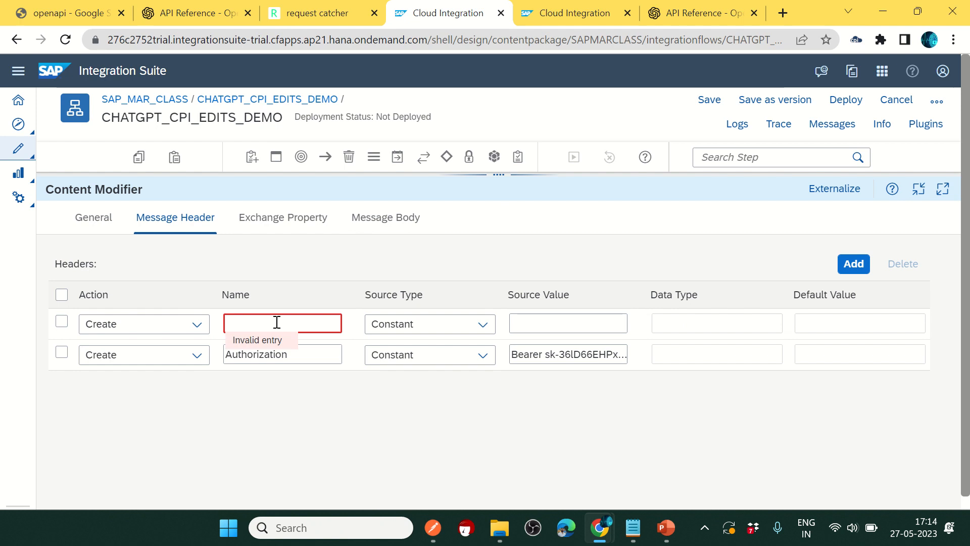
key(ctrl+v)
Step: Give the Content-Type header the constant value application/json
click(311, 14)
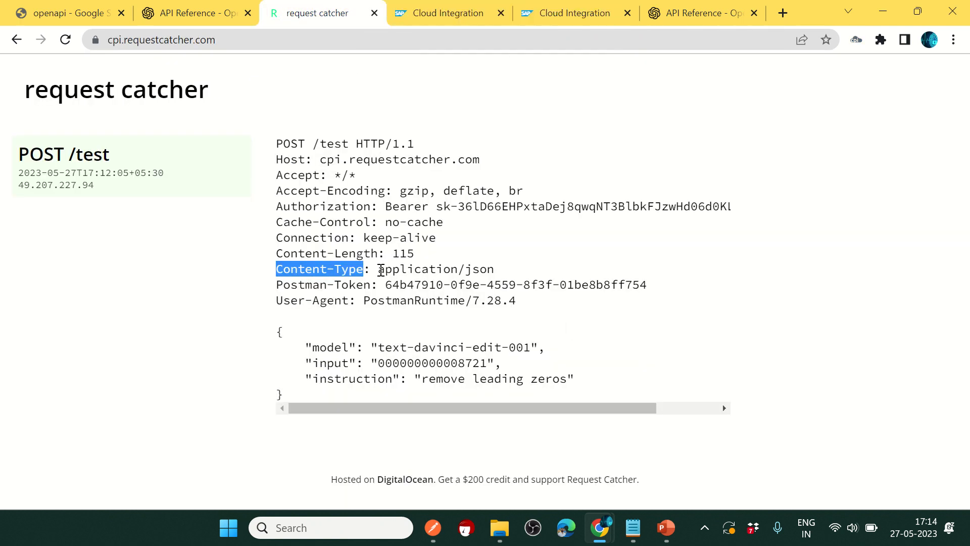
drag(378, 269, 497, 271)
key(ctrl+c)
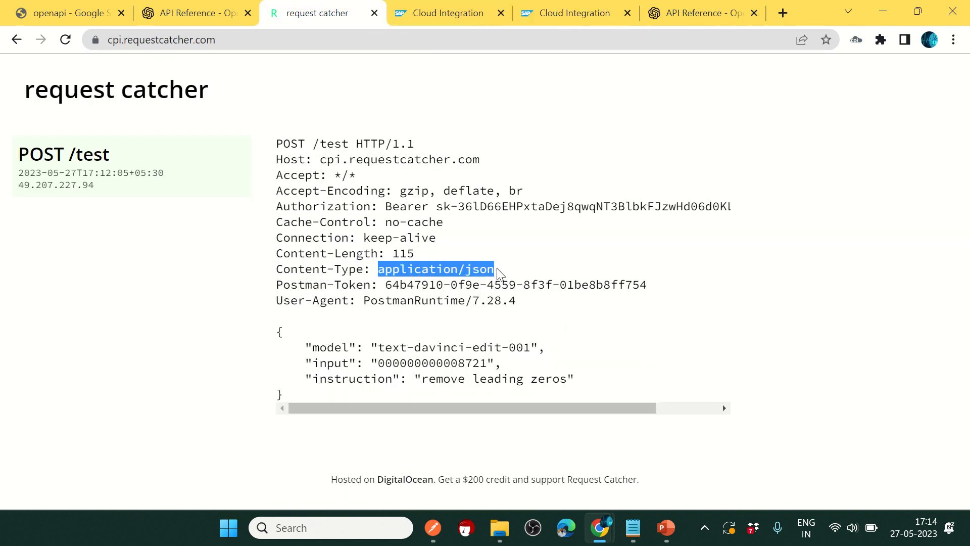
click(463, 18)
click(526, 323)
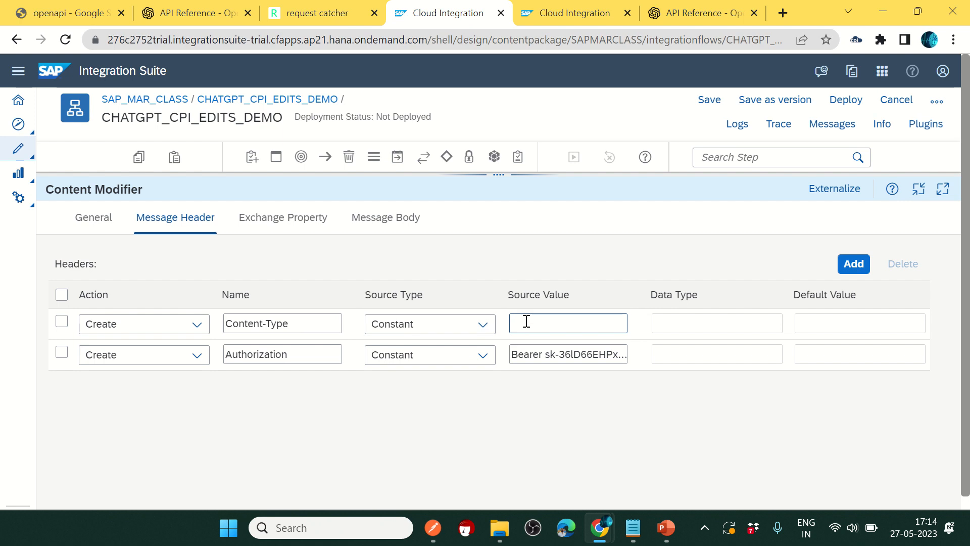
key(ctrl+v)
click(527, 253)
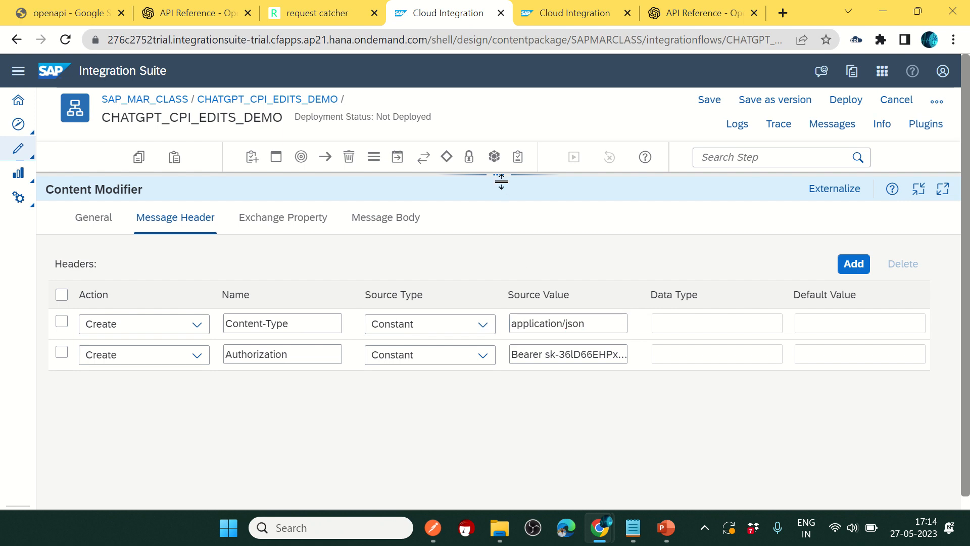
drag(501, 180, 494, 232)
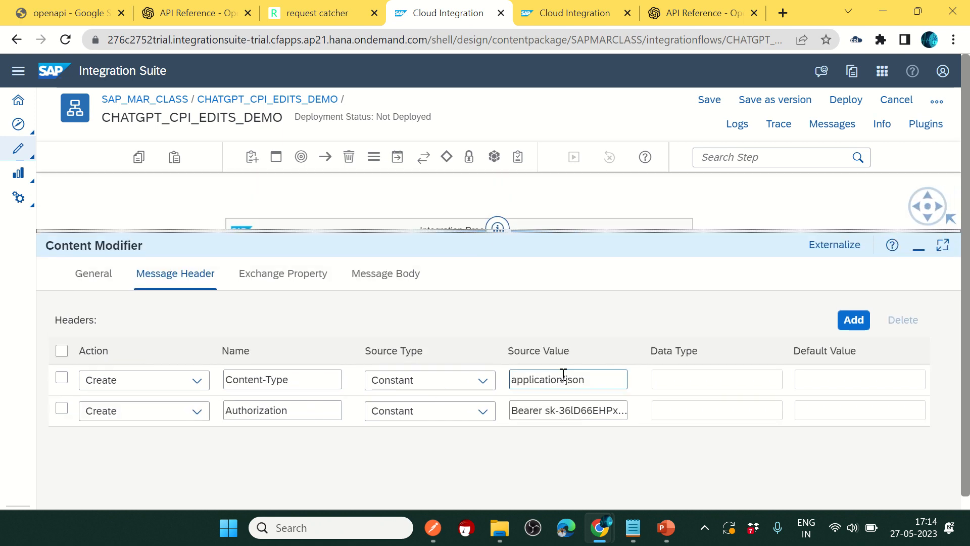
drag(602, 382, 513, 270)
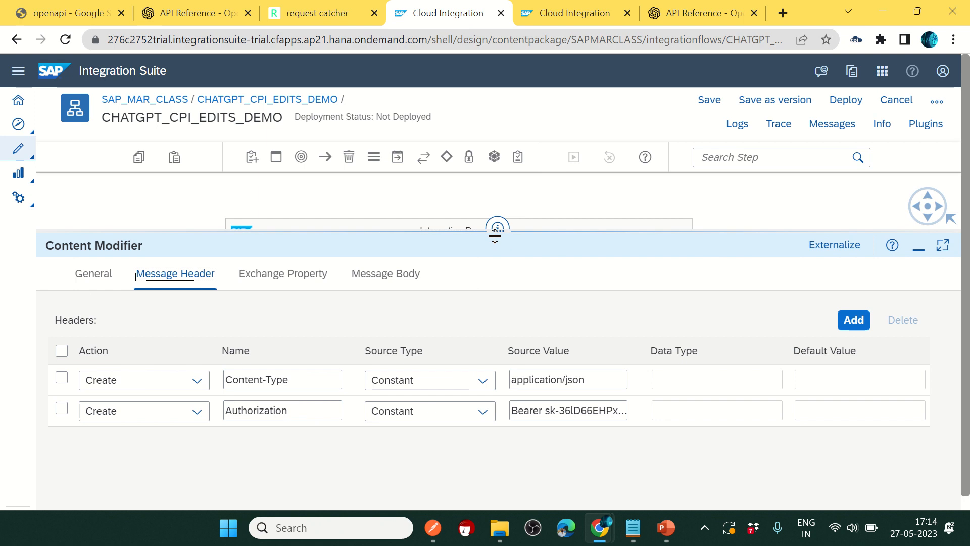
drag(494, 234, 449, 210)
click(94, 256)
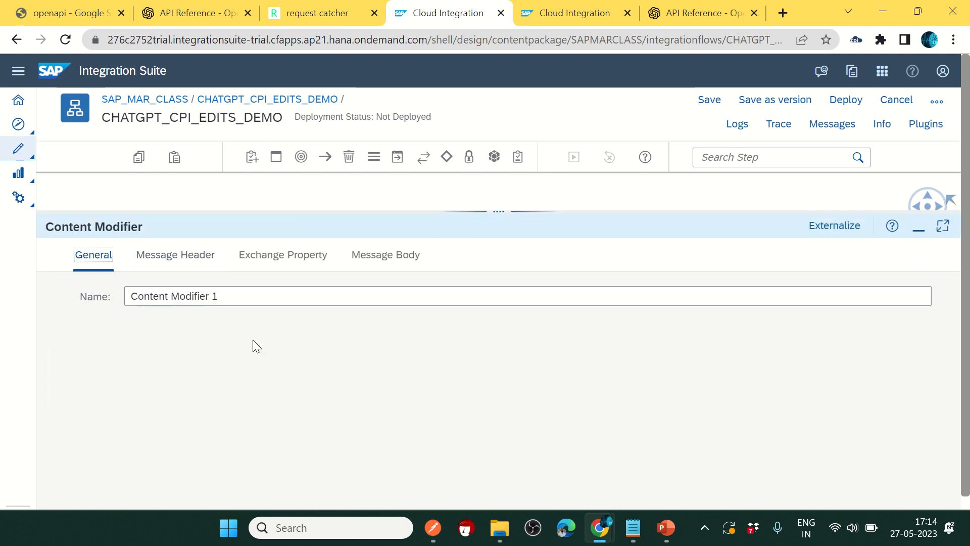
Step: Rename the Content Modifier to Intialize_Header_Parameters and widen its shape so the name fits
triple_click(199, 297)
text(Intialize_Header_Parameters)
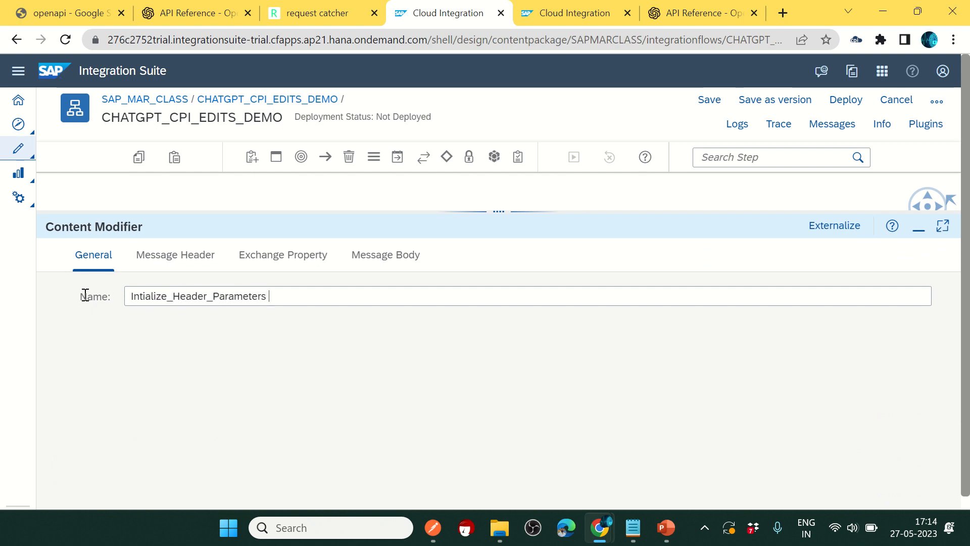
drag(470, 212, 472, 456)
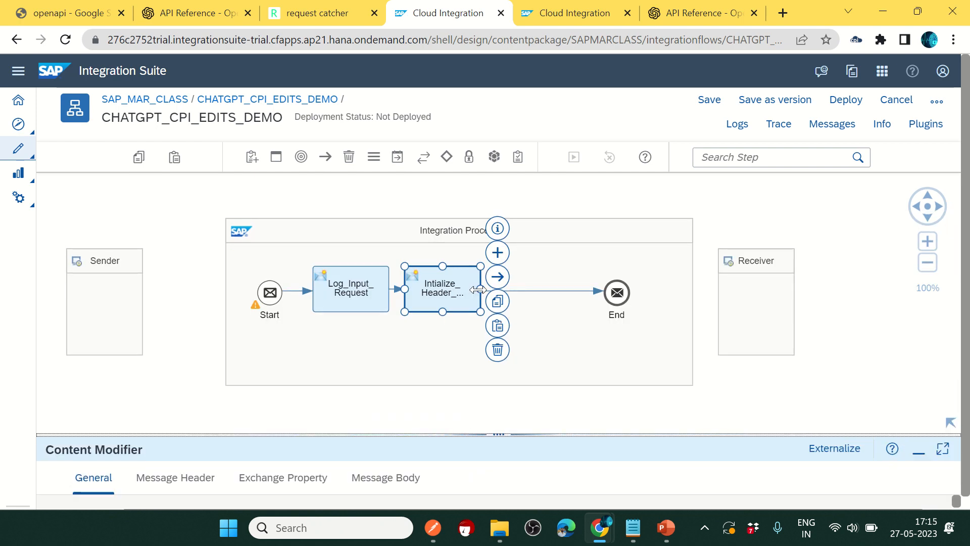
drag(478, 290, 504, 290)
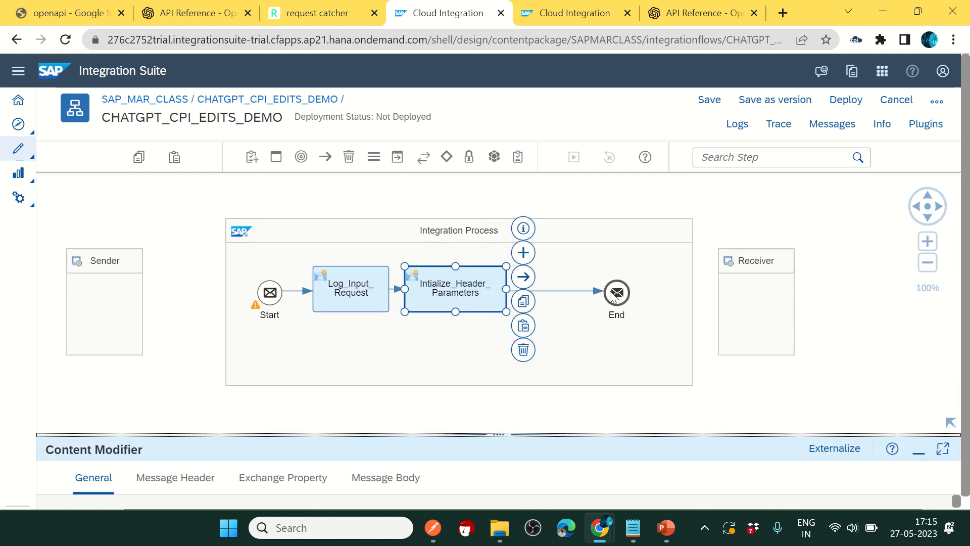
Step: Place a Request Reply step from Call > External Call before End, with the Receiver below the process
drag(612, 297, 655, 298)
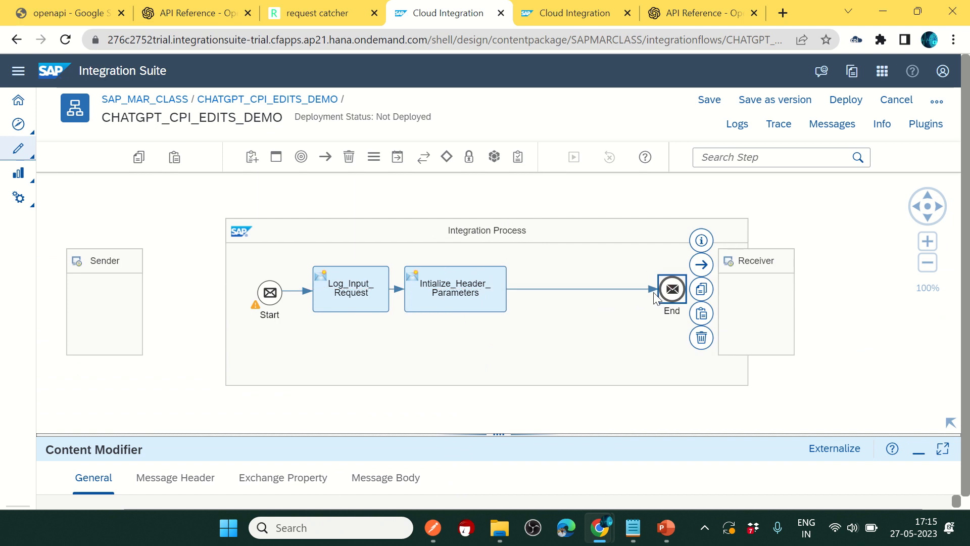
click(398, 157)
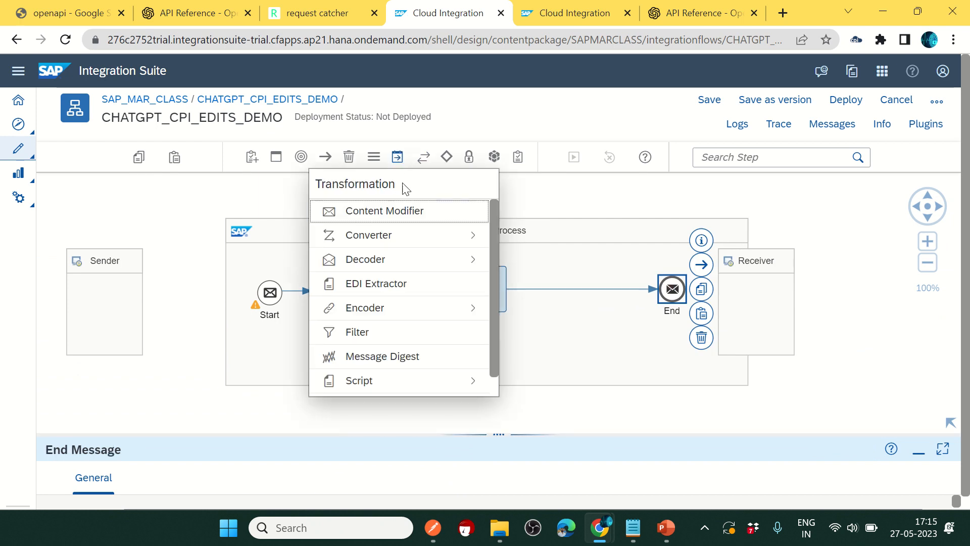
click(423, 156)
click(419, 210)
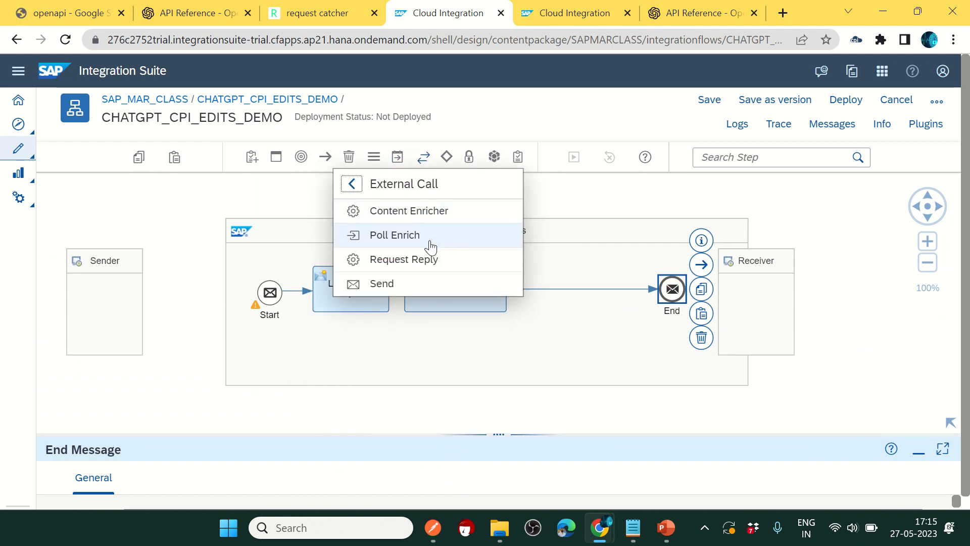
click(427, 259)
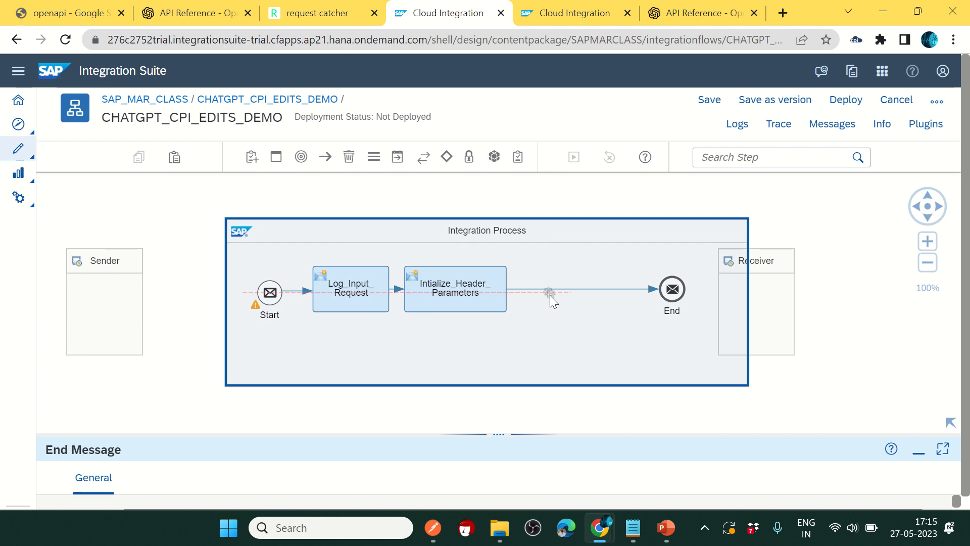
click(553, 296)
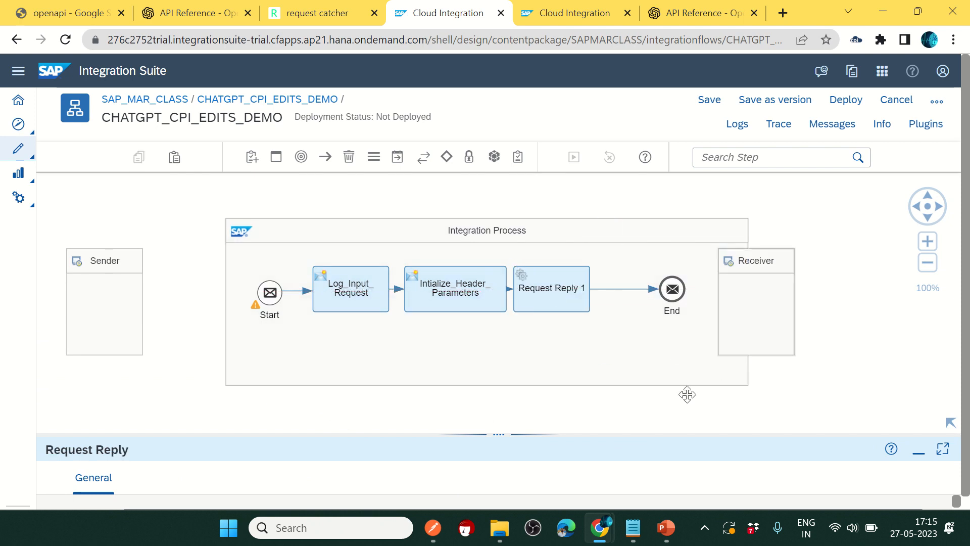
drag(687, 394, 496, 426)
click(520, 268)
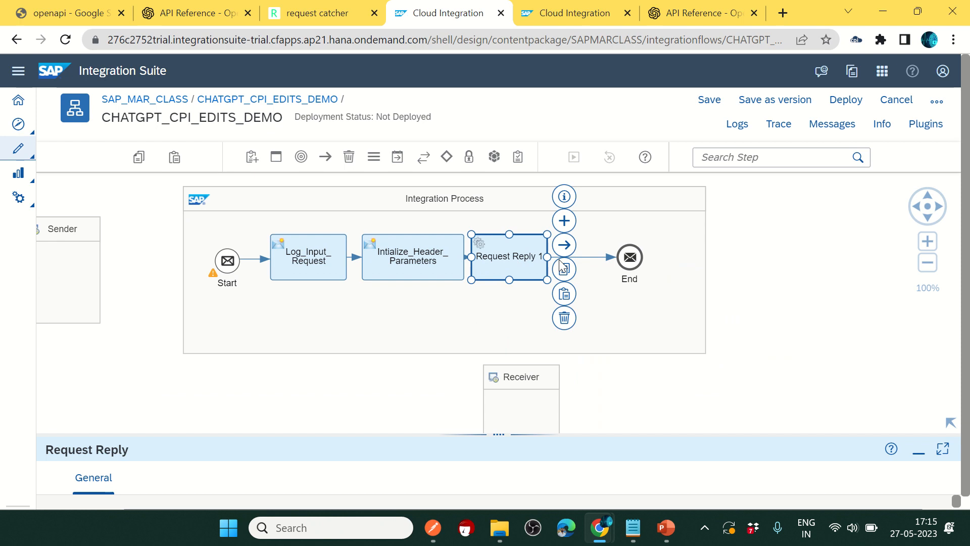
Step: Link Request Reply 1 to the Receiver over HTTP and rename the Receiver to CHATGPT
drag(564, 245, 523, 403)
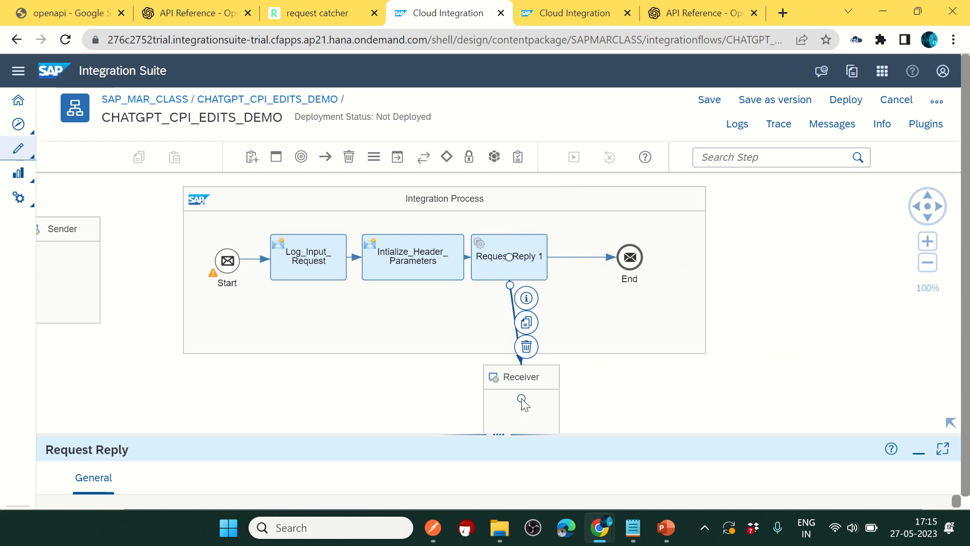
click(413, 388)
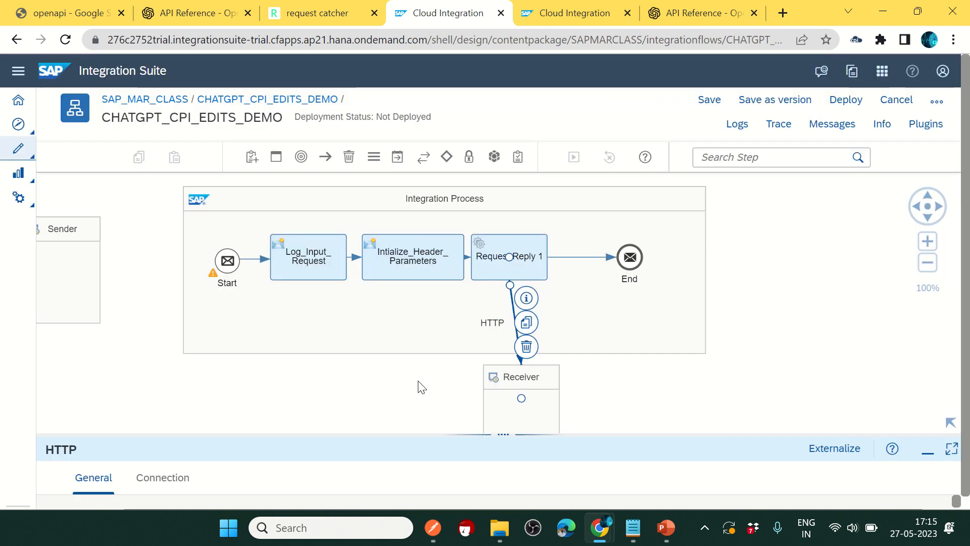
click(540, 404)
drag(454, 435, 453, 261)
drag(199, 331, 81, 306)
text(CHA)
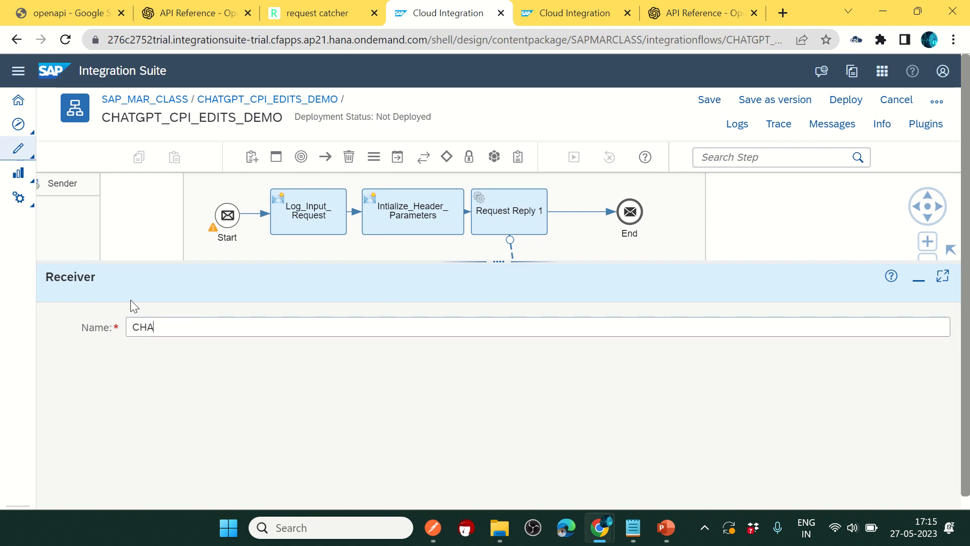
text(TGPT)
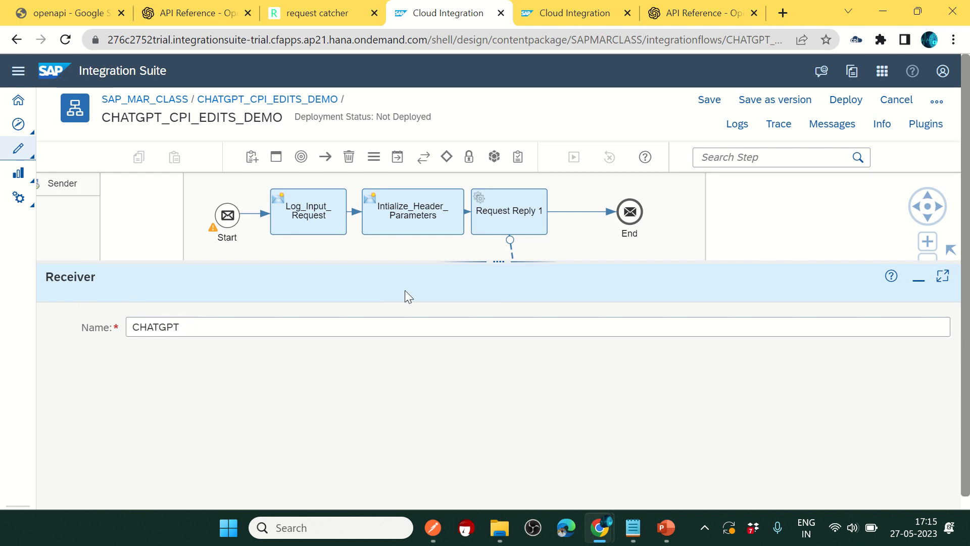
drag(499, 261, 520, 385)
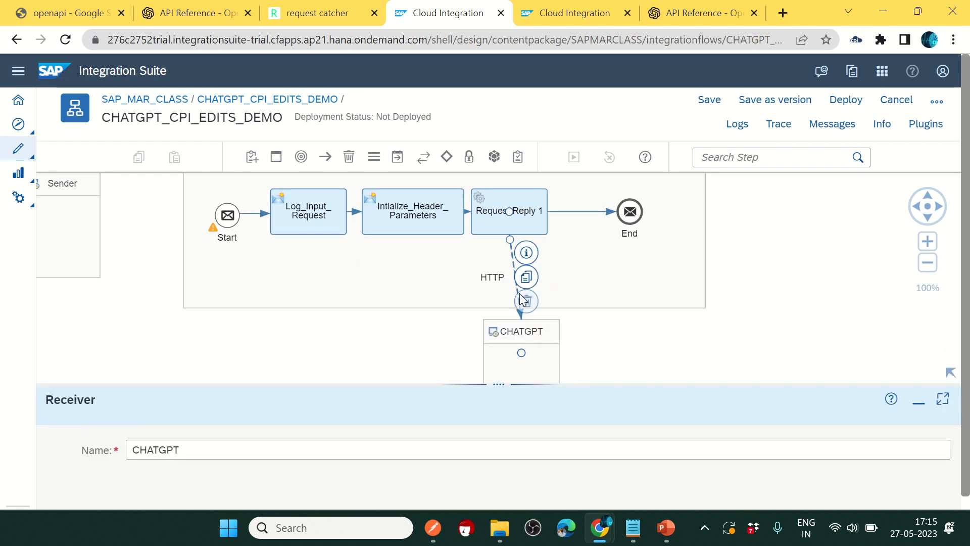
click(519, 309)
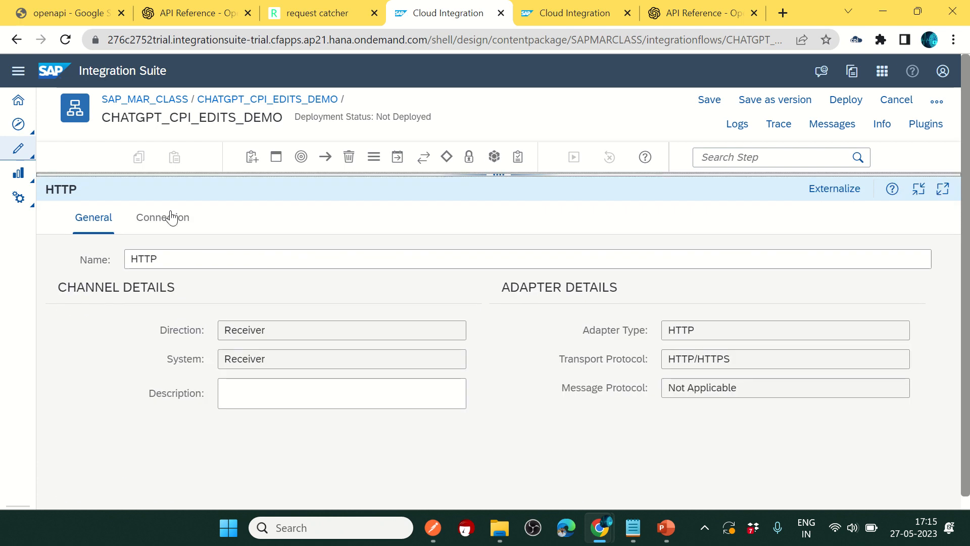
click(167, 218)
click(432, 528)
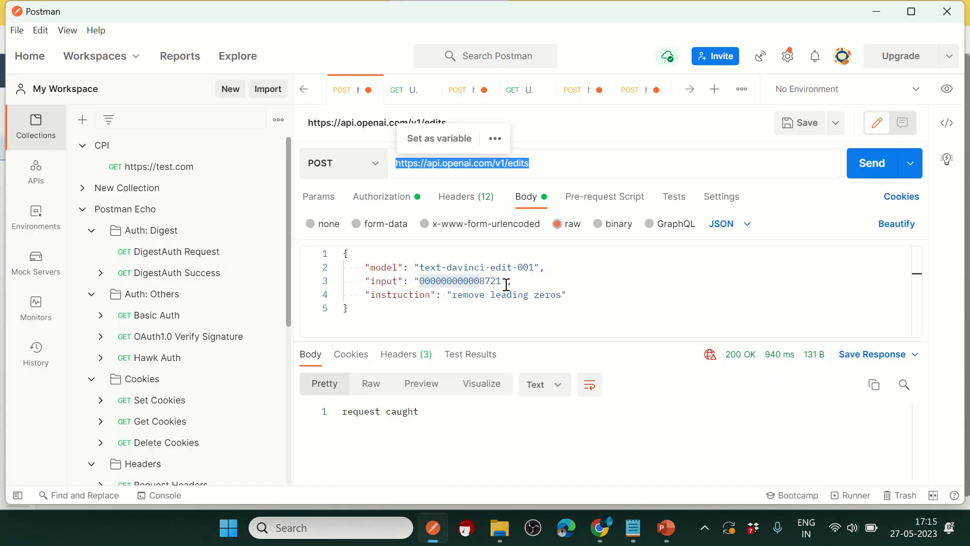
key(alt+Tab)
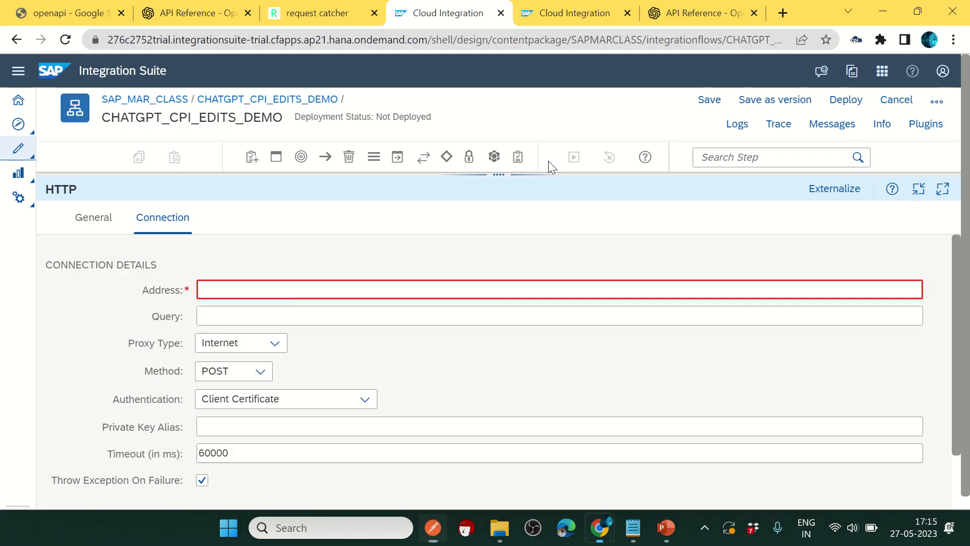
click(263, 289)
text(https://api.openai.com/v1/edits)
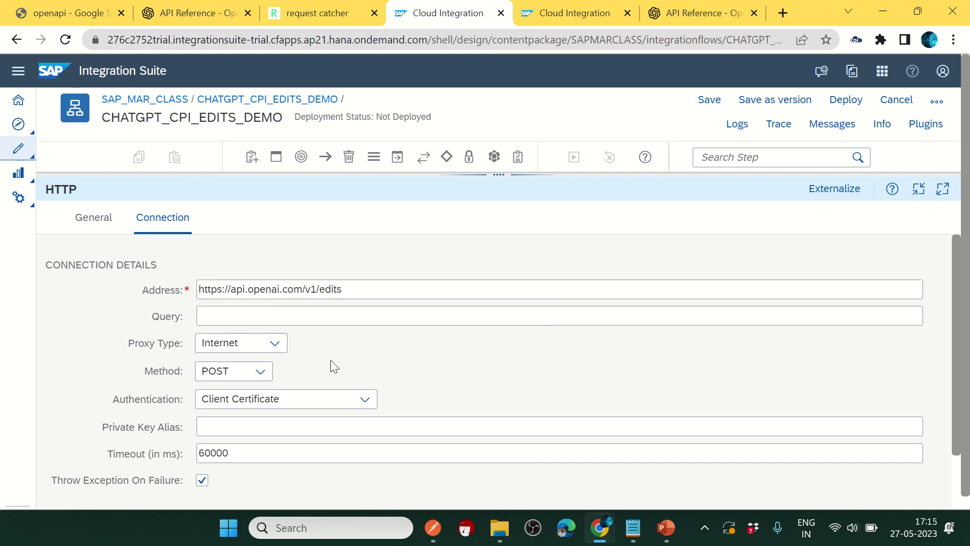
key(alt+Tab)
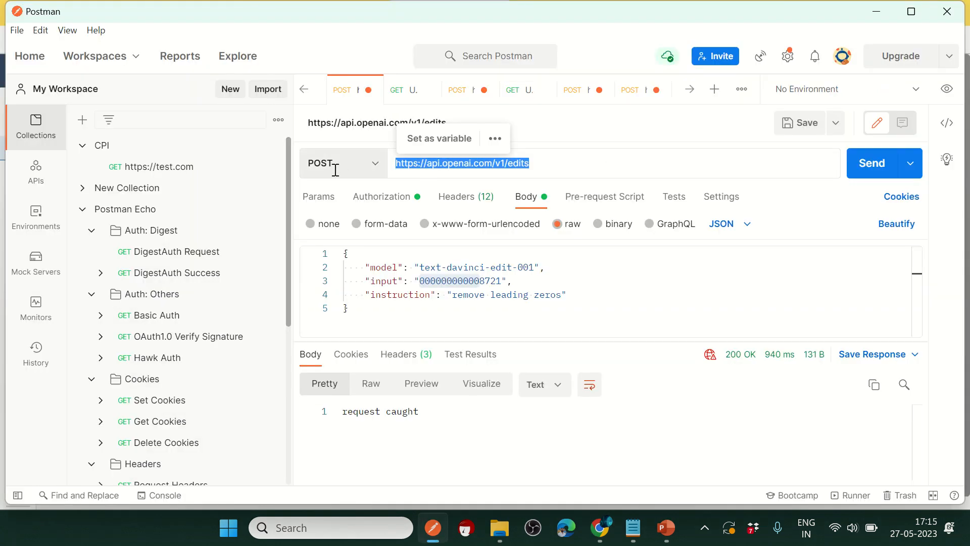
key(alt+Tab)
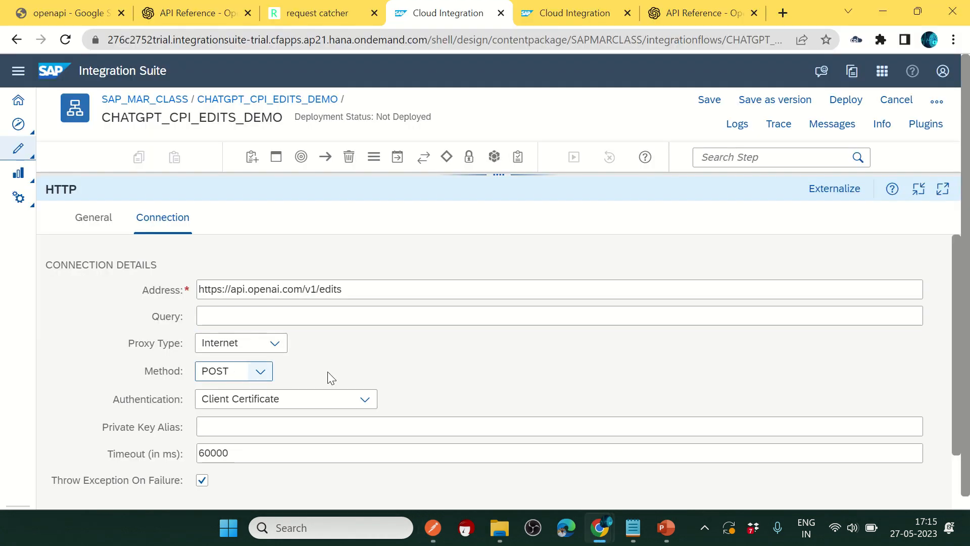
Step: Set Authentication to None and Request Headers to * on the CHATGPT channel
click(336, 401)
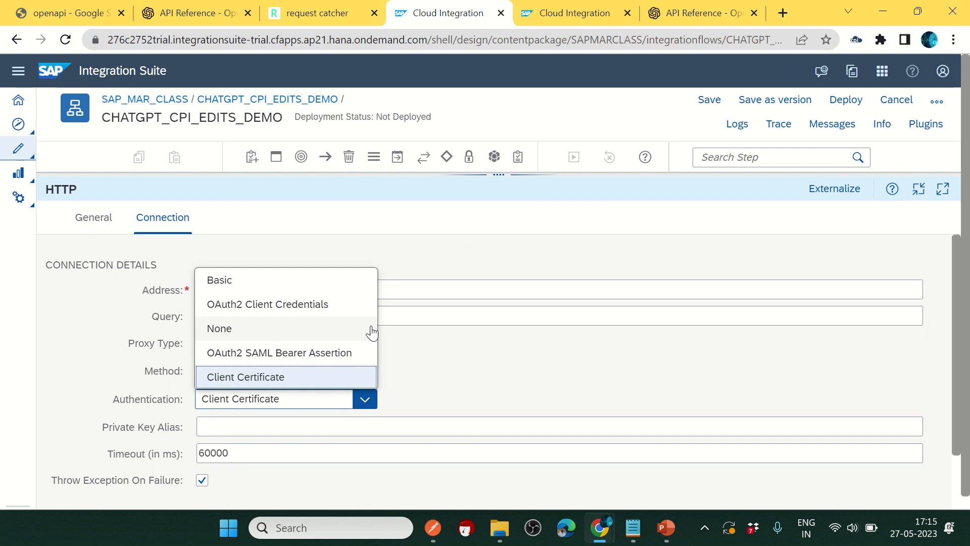
click(274, 330)
scroll(447, 379, down, 2)
click(202, 469)
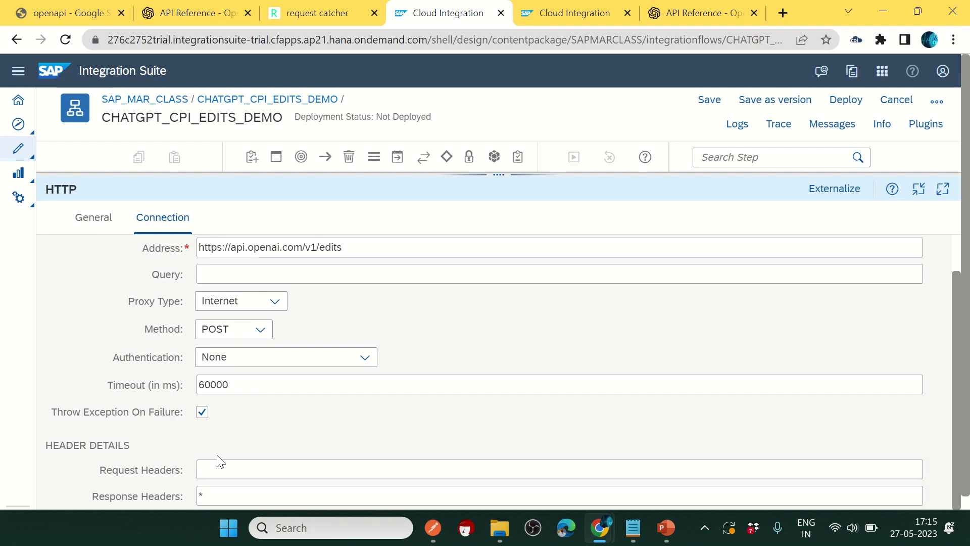
text(*)
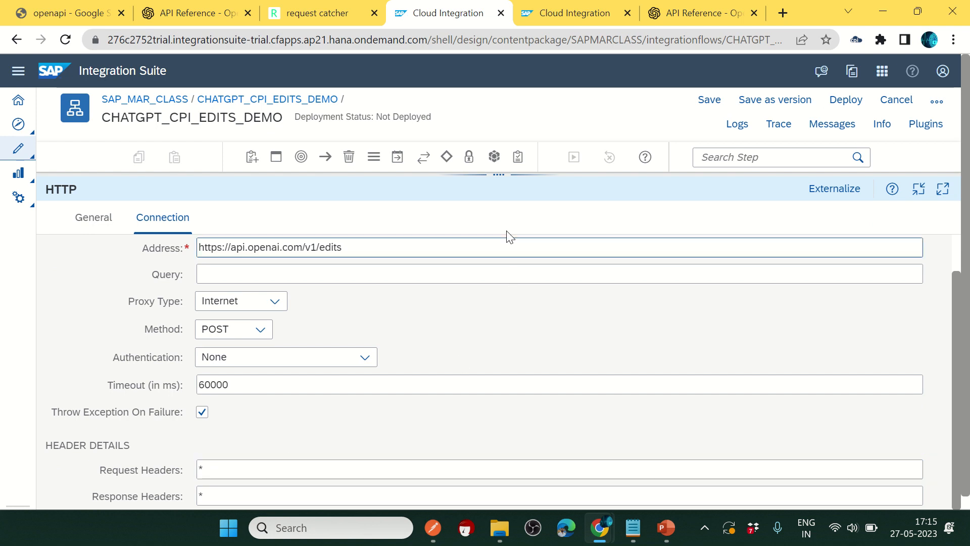
drag(205, 468, 187, 468)
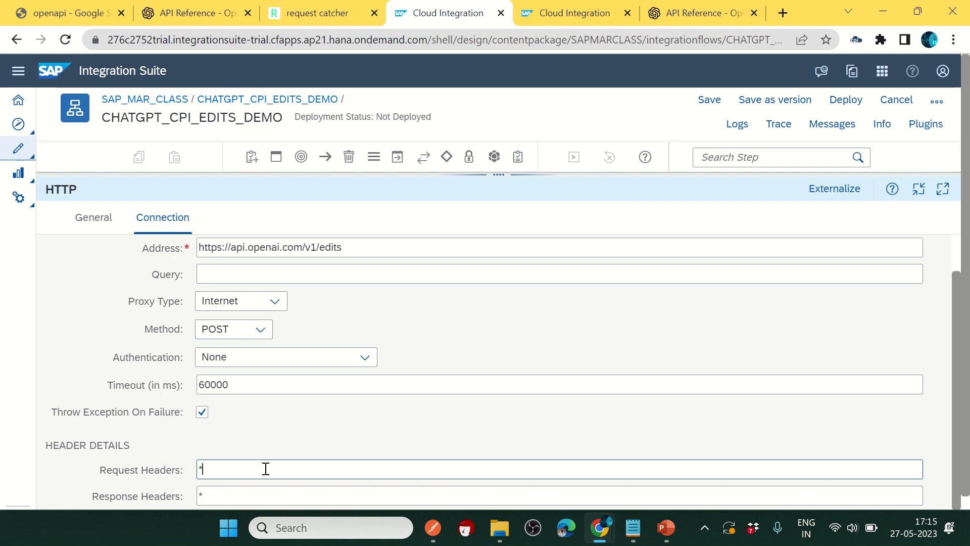
drag(499, 175, 493, 186)
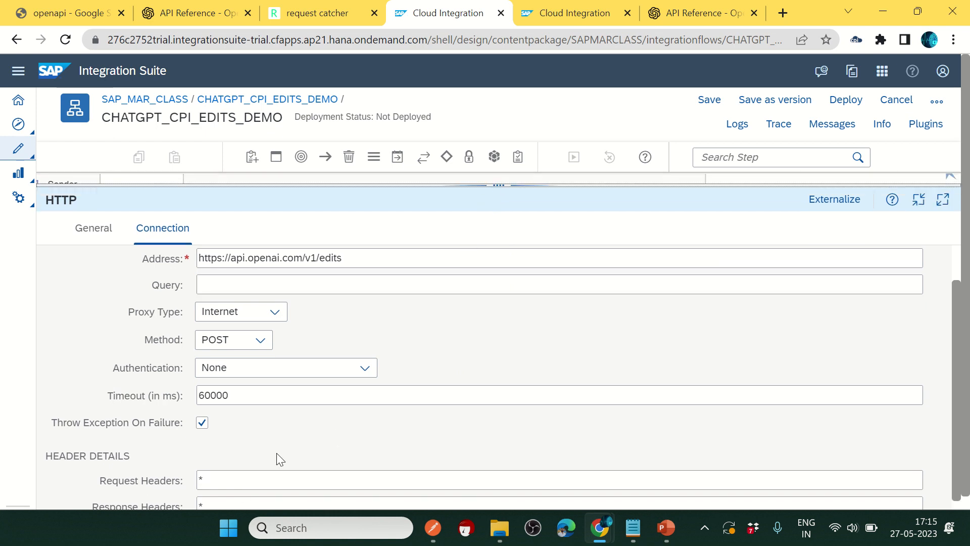
double_click(227, 477)
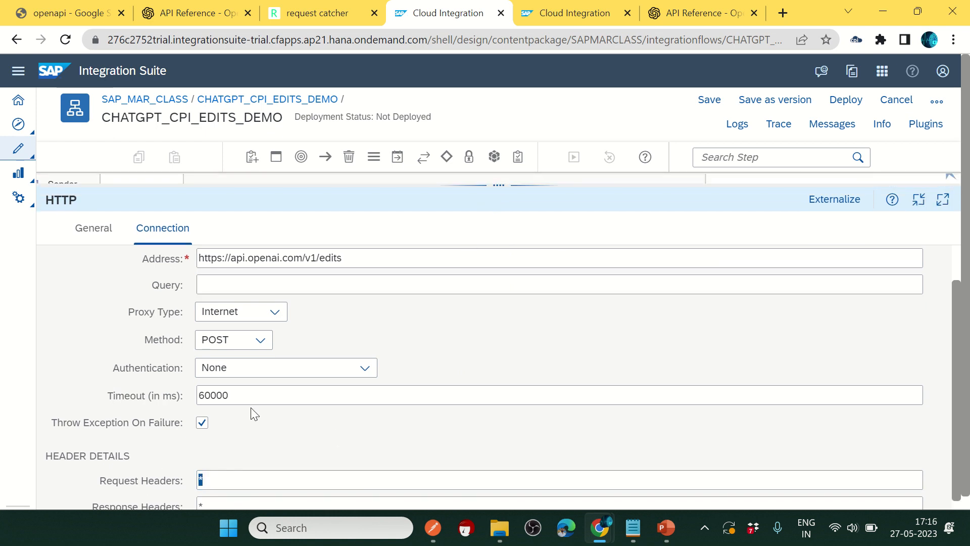
click(498, 186)
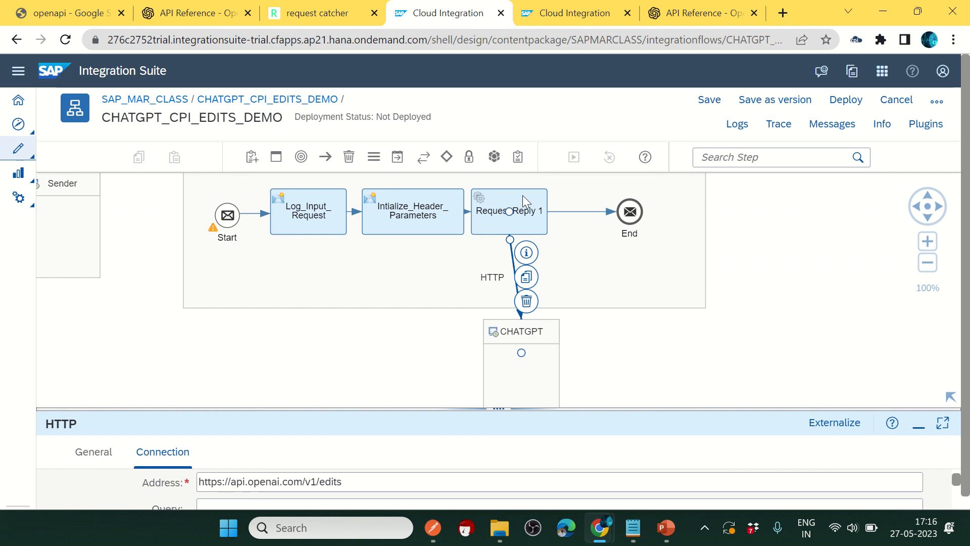
Step: Change the step name from Request Reply 1 to GET_Response_From_CHATGPT
click(523, 202)
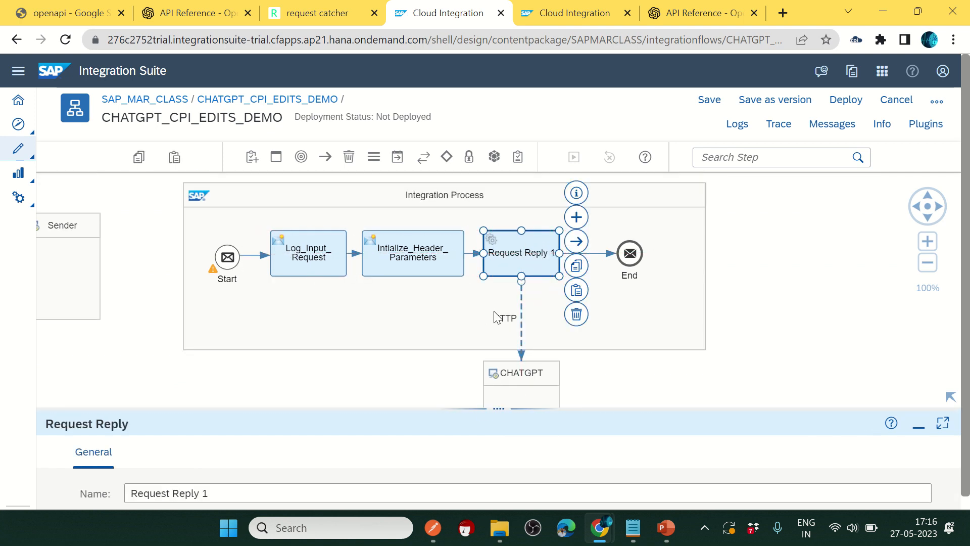
drag(490, 429, 493, 273)
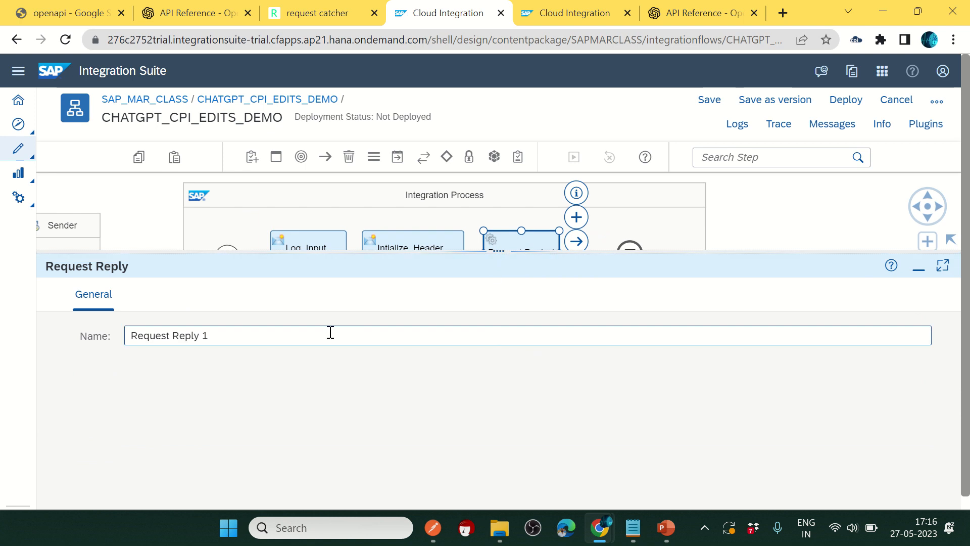
drag(329, 331, 54, 319)
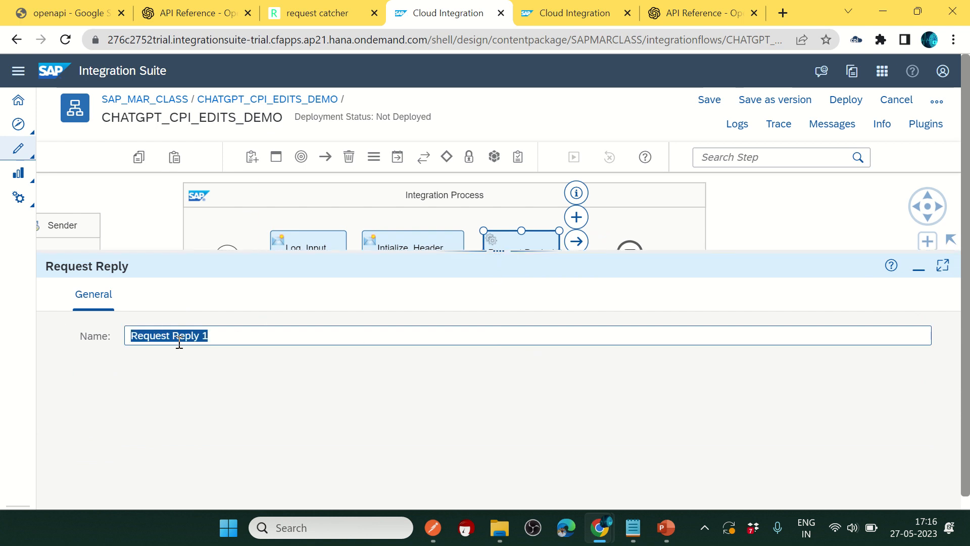
text(GET_Res)
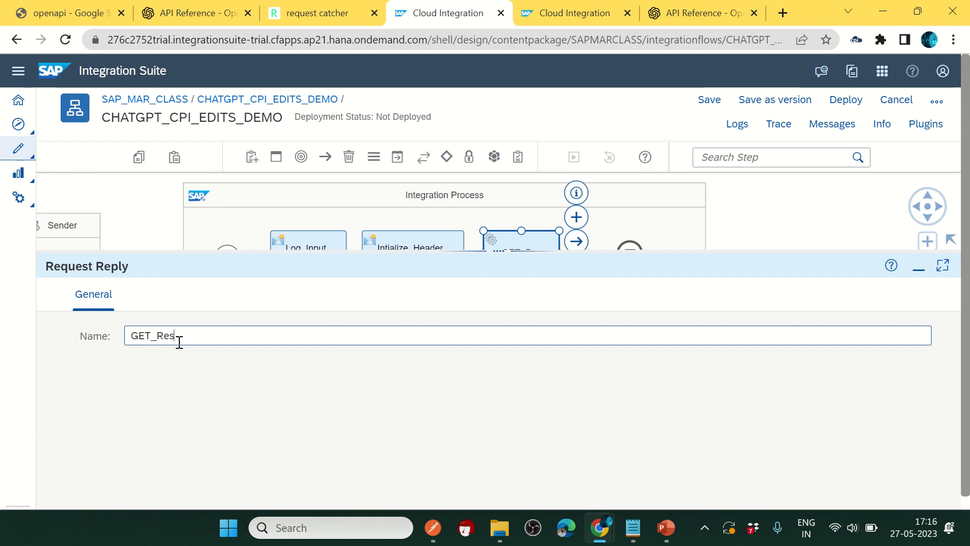
text(ponse_)
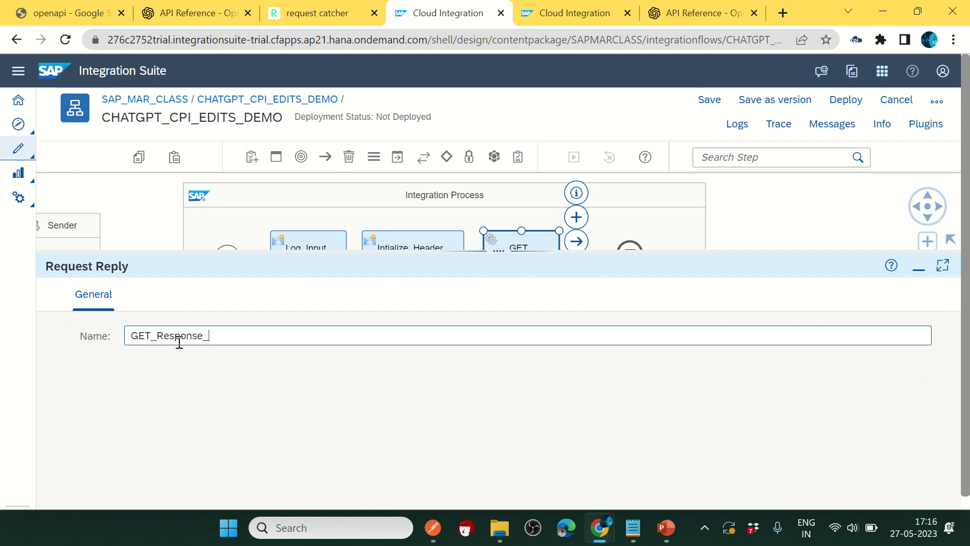
text(From_CHATGPT)
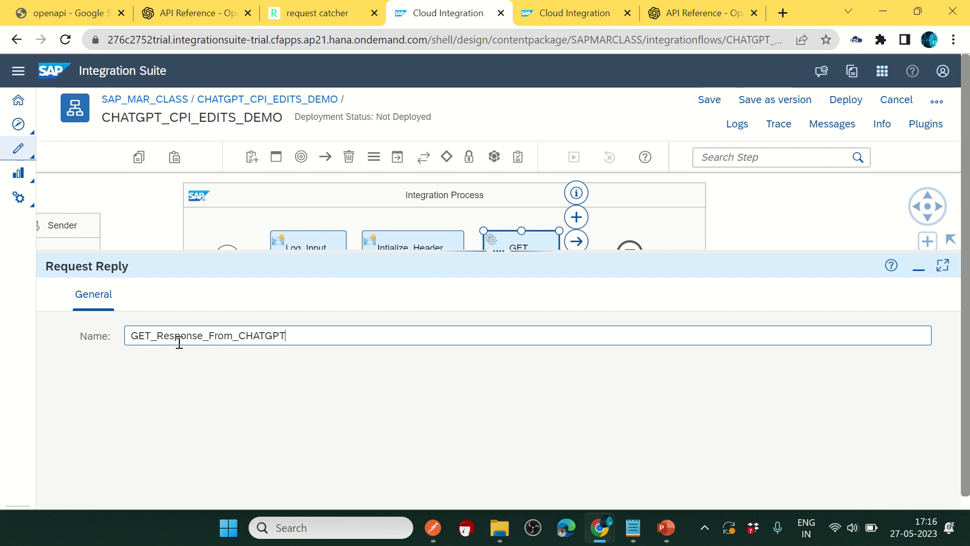
drag(442, 249, 461, 362)
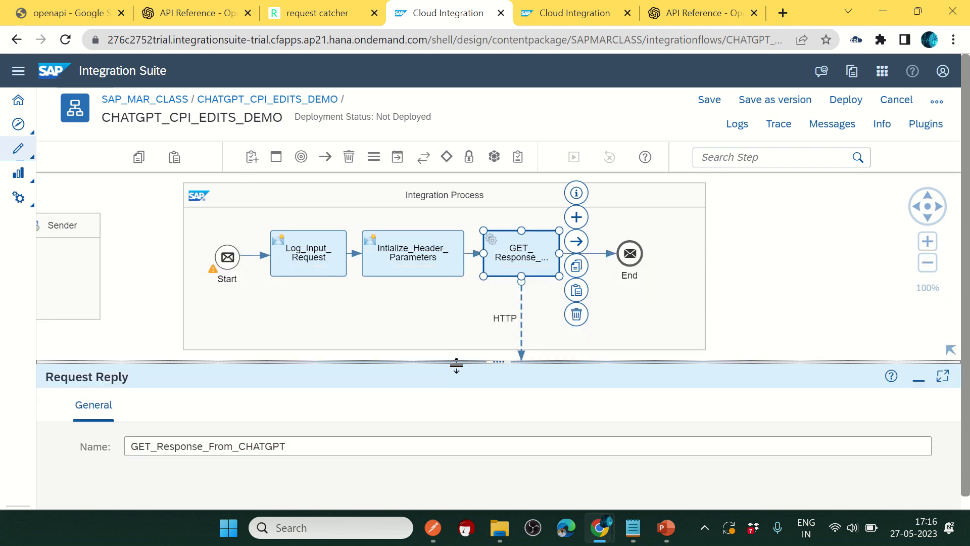
click(93, 269)
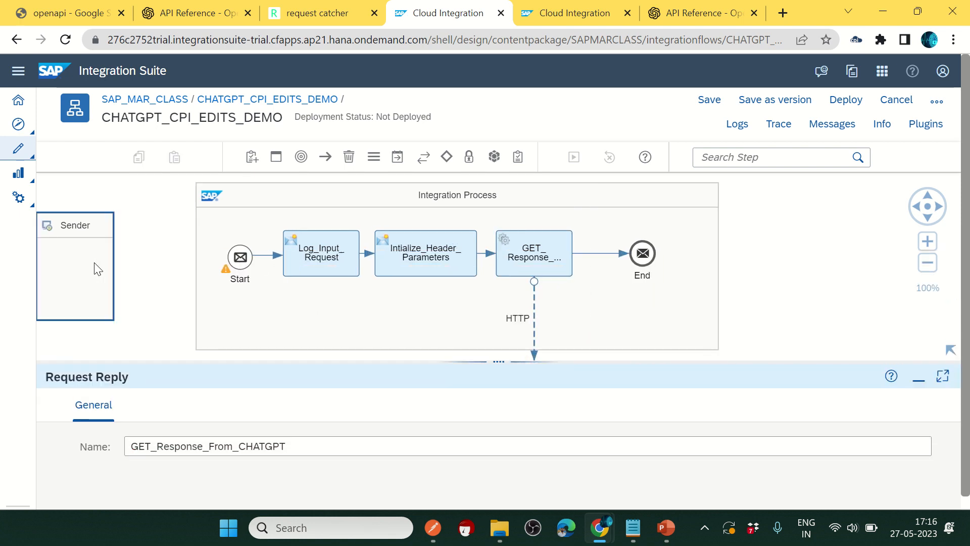
Step: Link Sender to Start with an HTTPS channel at /chatgptcpidemo, CSRF Protected unchecked
drag(136, 265, 246, 258)
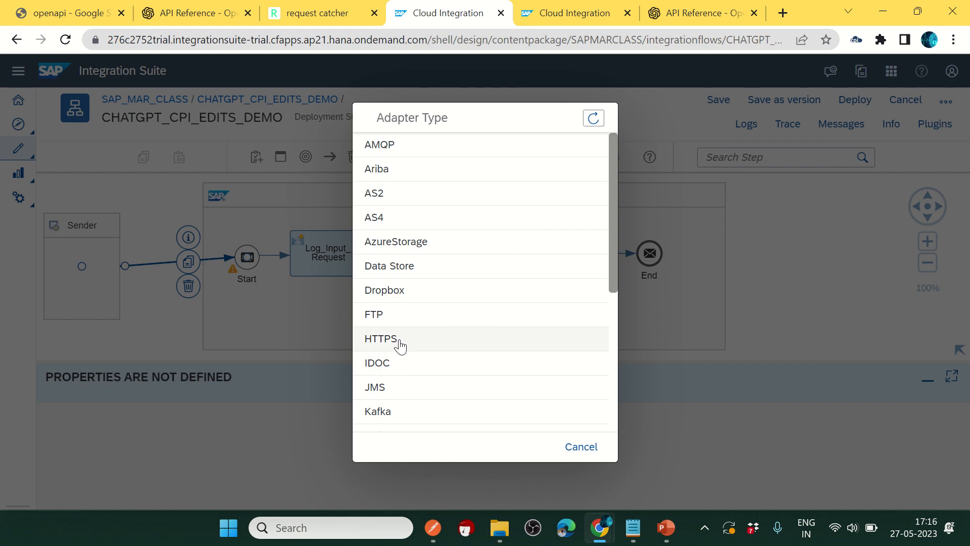
click(384, 339)
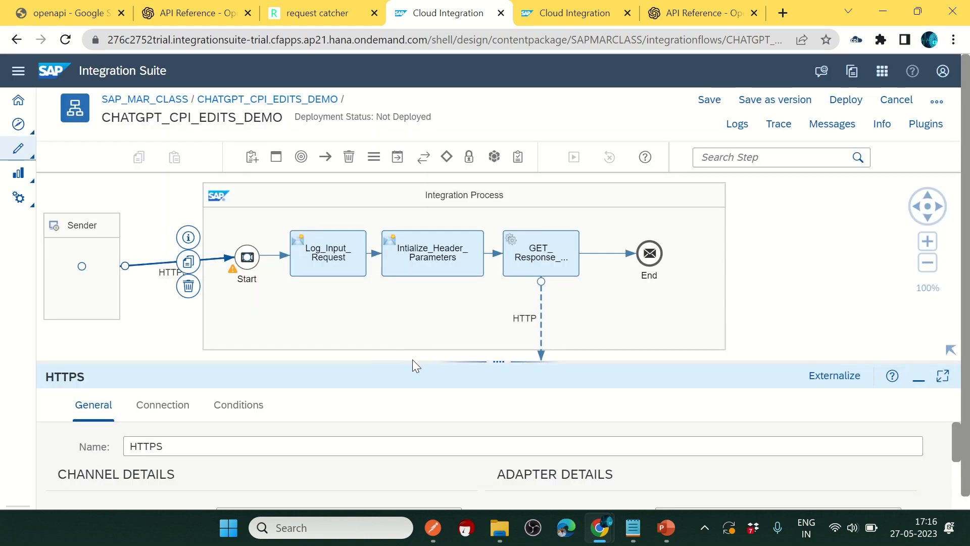
drag(411, 362, 354, 220)
click(172, 275)
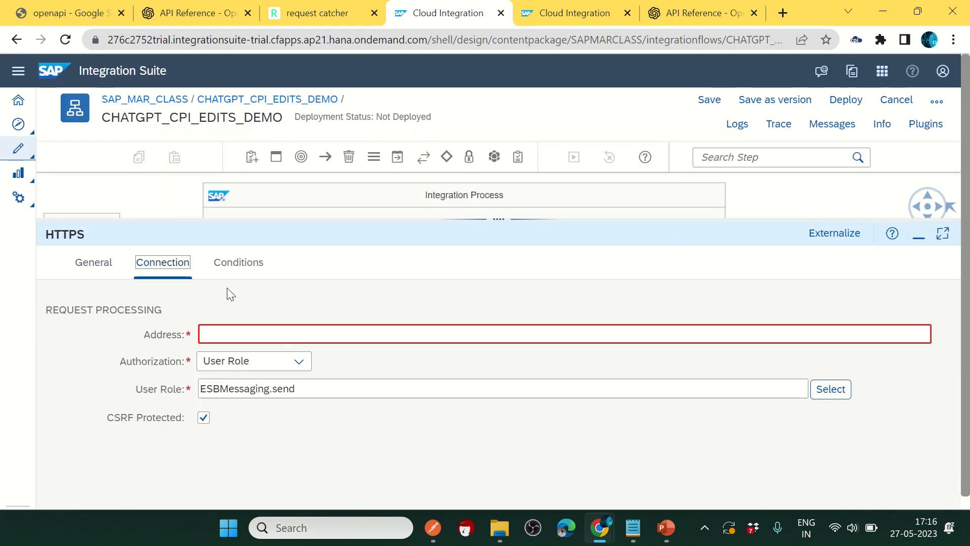
click(238, 332)
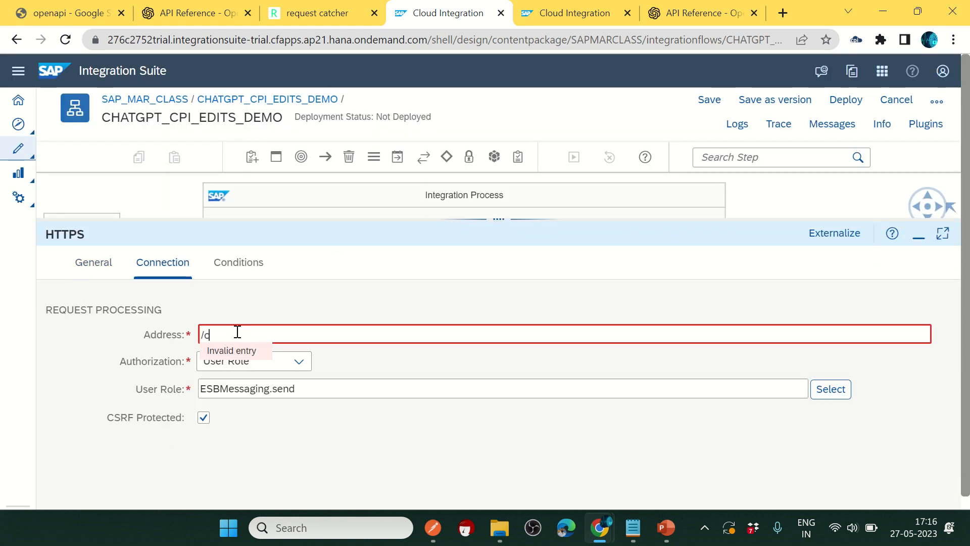
text(/chatgptcpidemo)
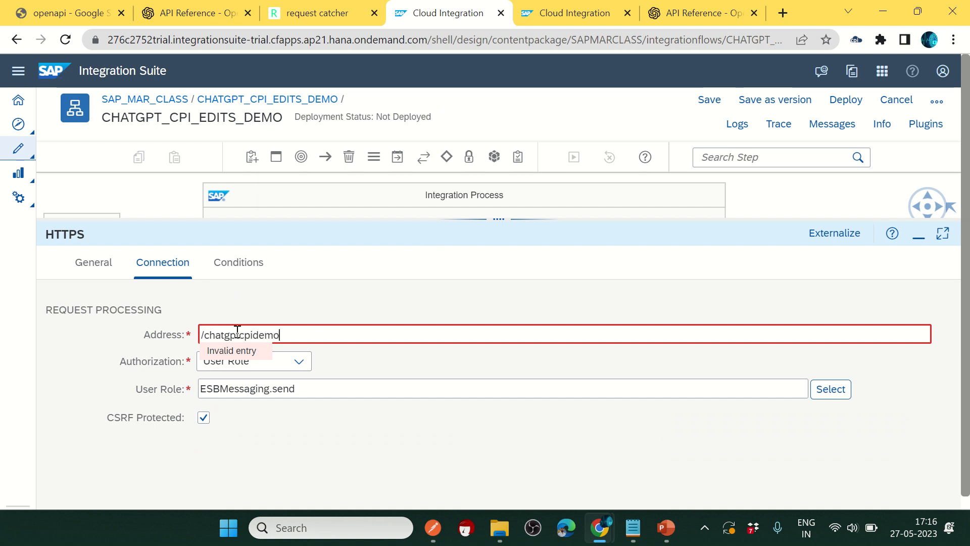
click(204, 417)
click(282, 340)
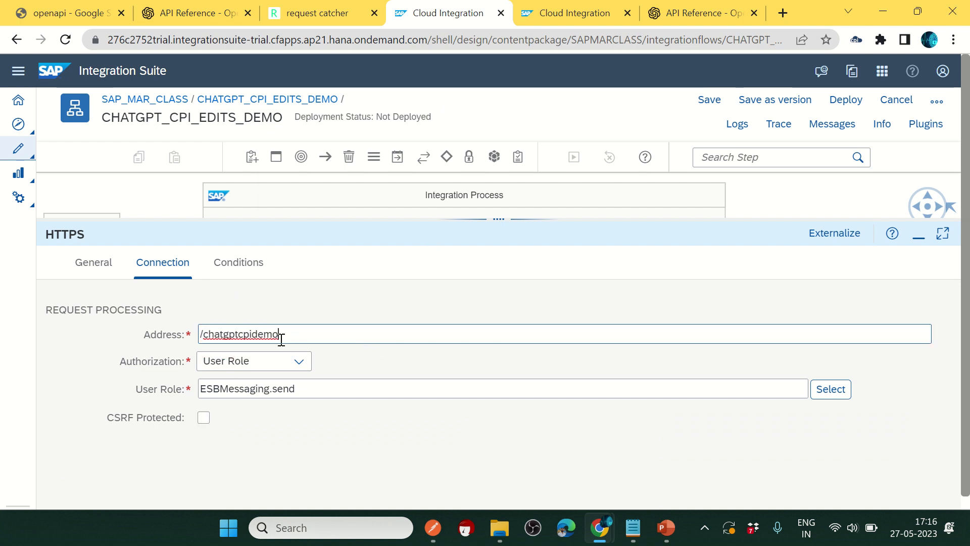
drag(296, 333, 206, 349)
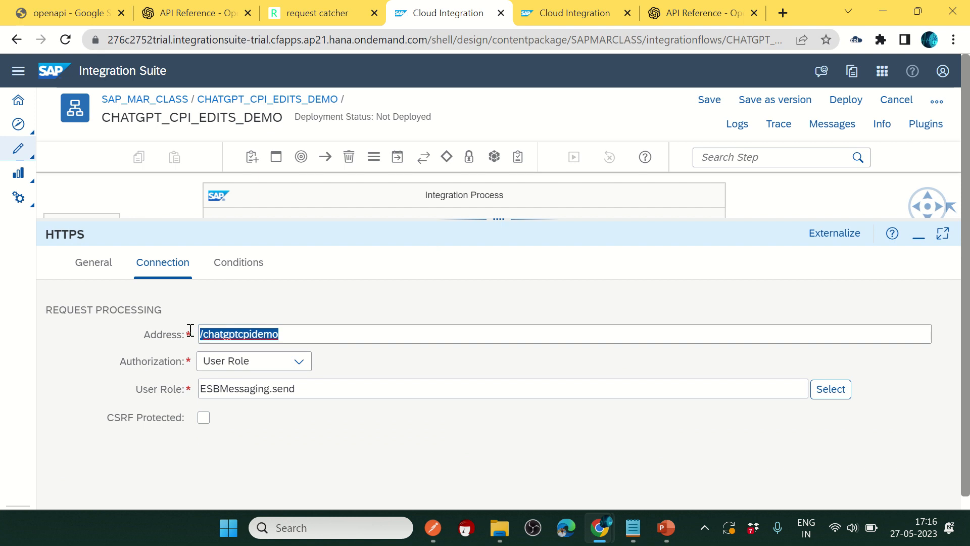
Step: Save and deploy CHATGPT_CPI_EDITS_DEMO, dismiss the notice, and enable Trace
click(846, 99)
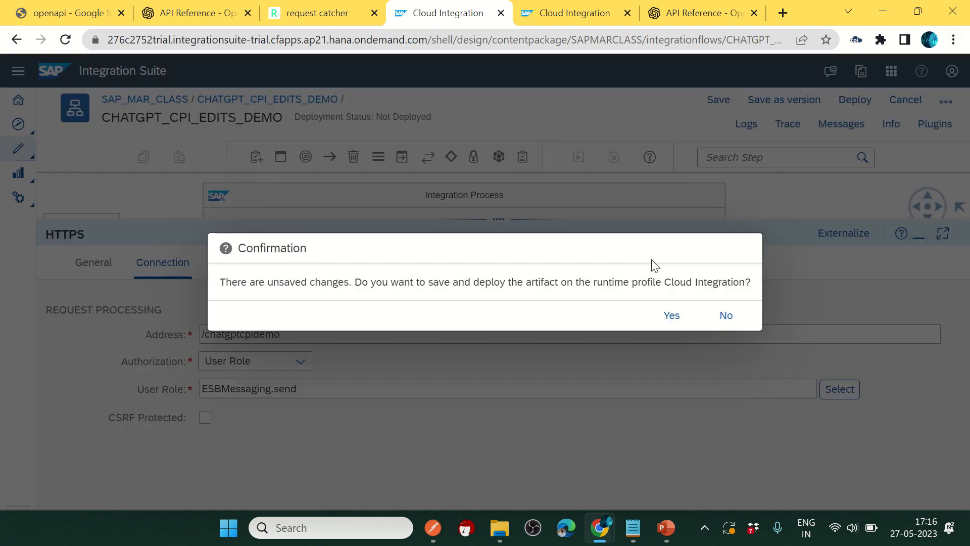
click(663, 316)
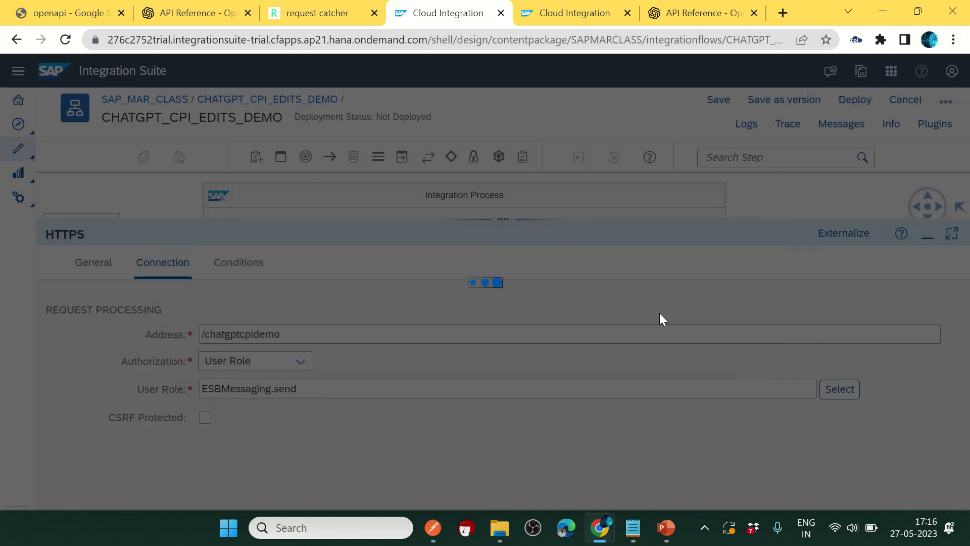
click(581, 317)
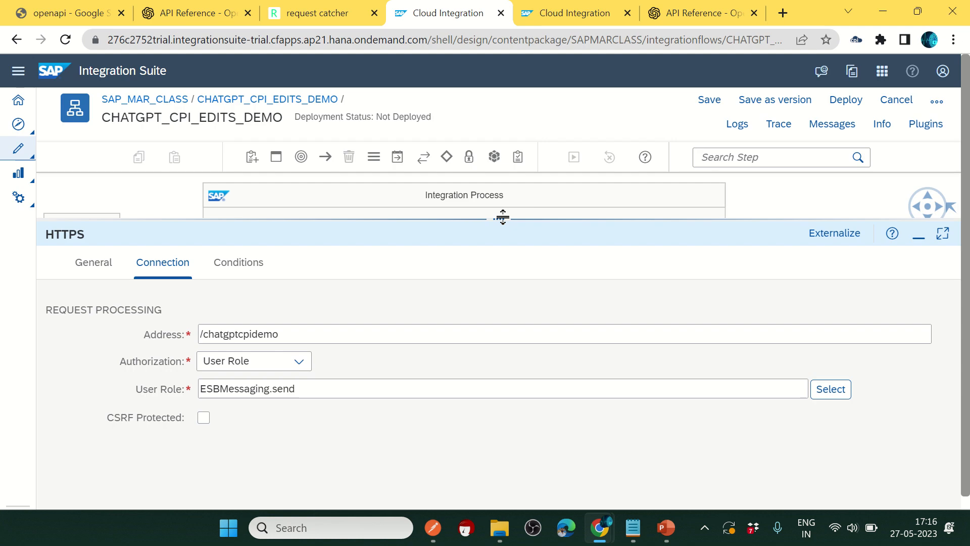
drag(503, 218, 503, 313)
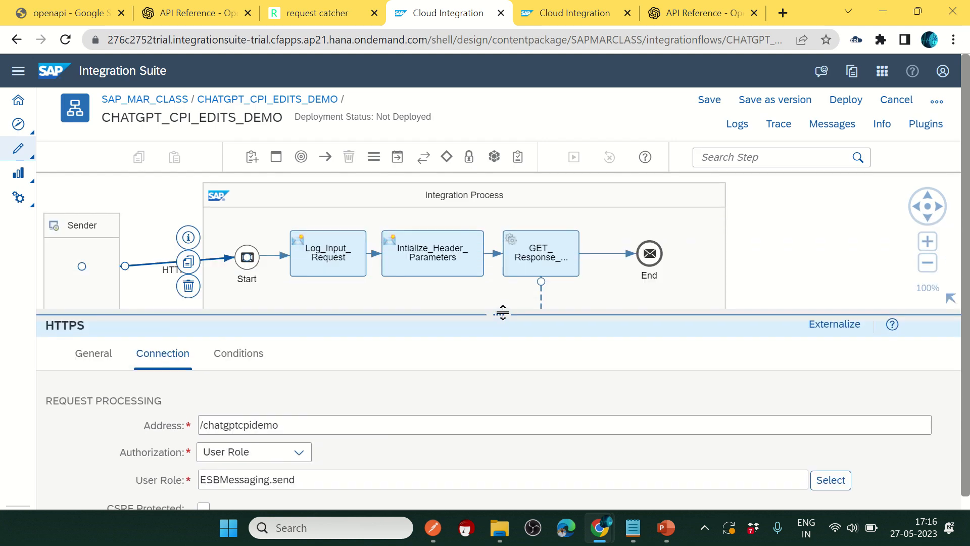
click(784, 125)
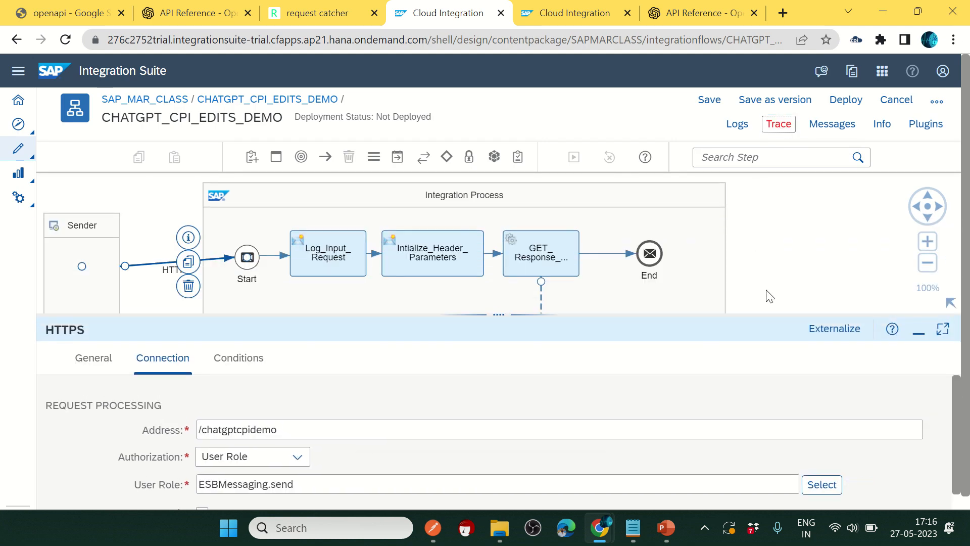
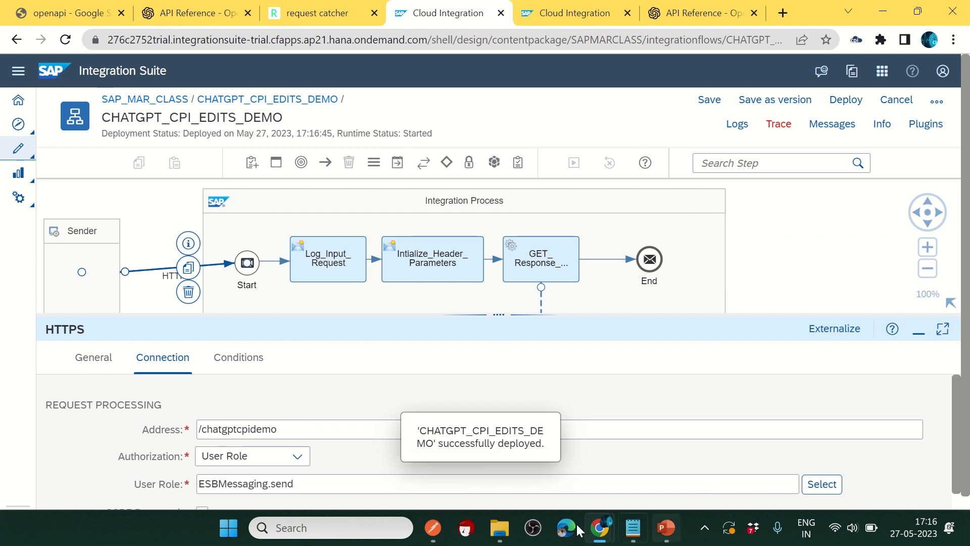
Step: Bring Postman to the front, showing the OpenAI edits request, after the successful deployment
click(434, 528)
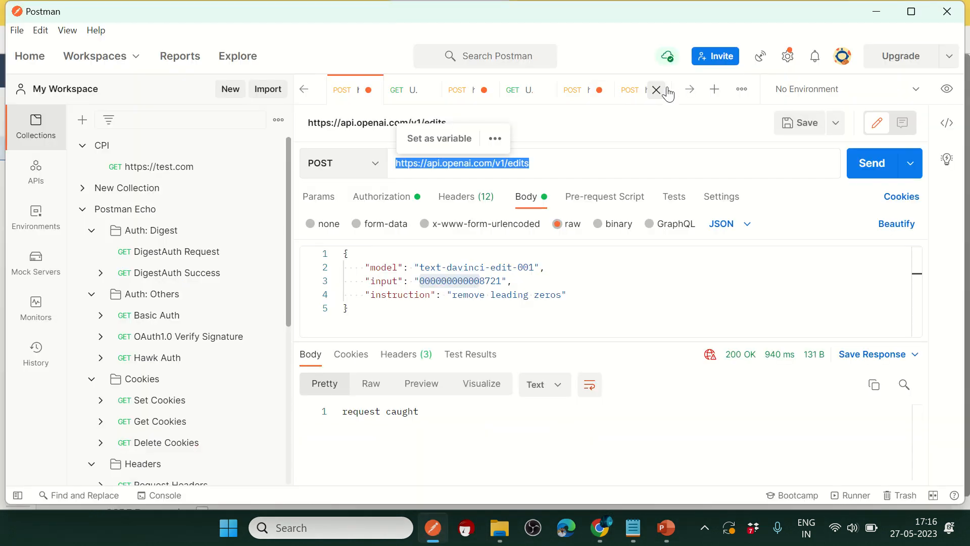
Step: Dismiss the URL popup and browse the untitled, processdirect, hana.ondemand and test.com request tabs
click(689, 95)
click(507, 94)
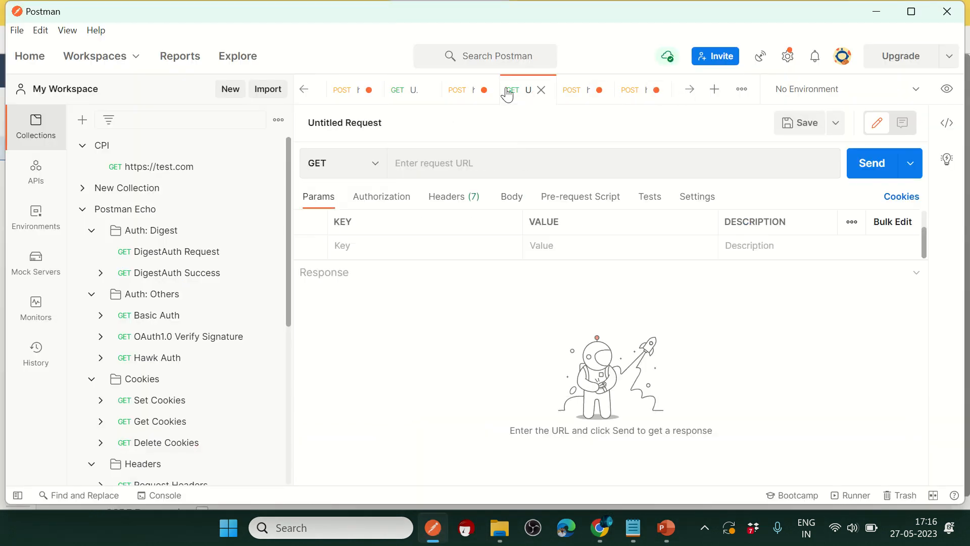
click(407, 90)
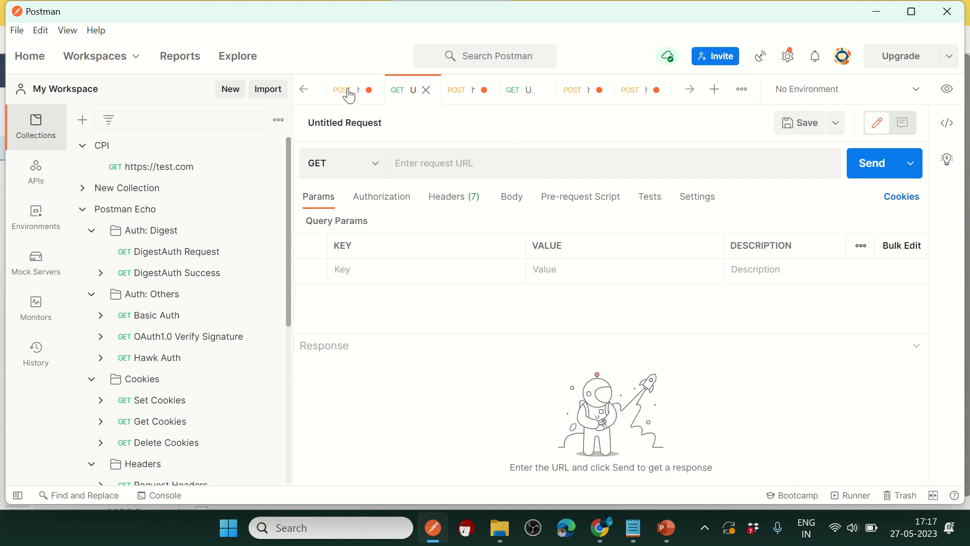
click(303, 91)
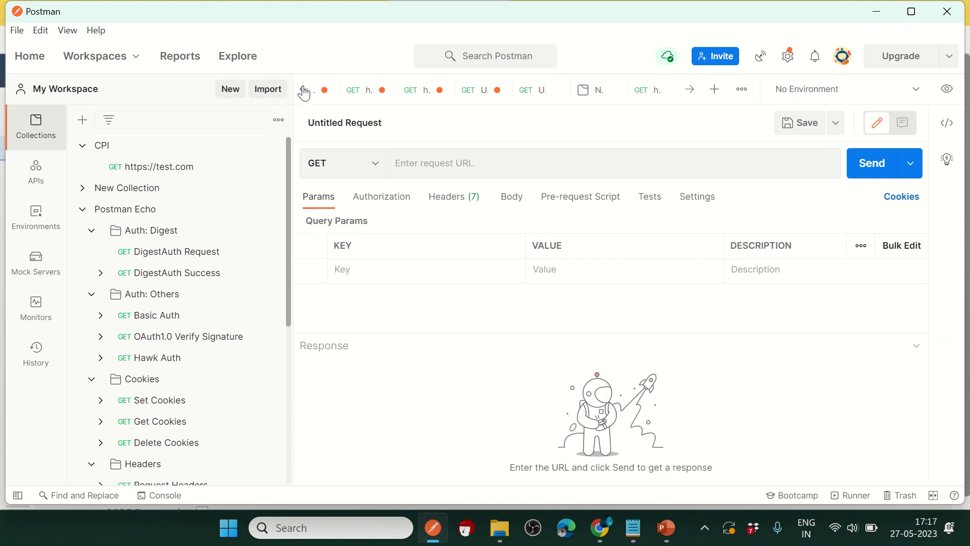
click(480, 91)
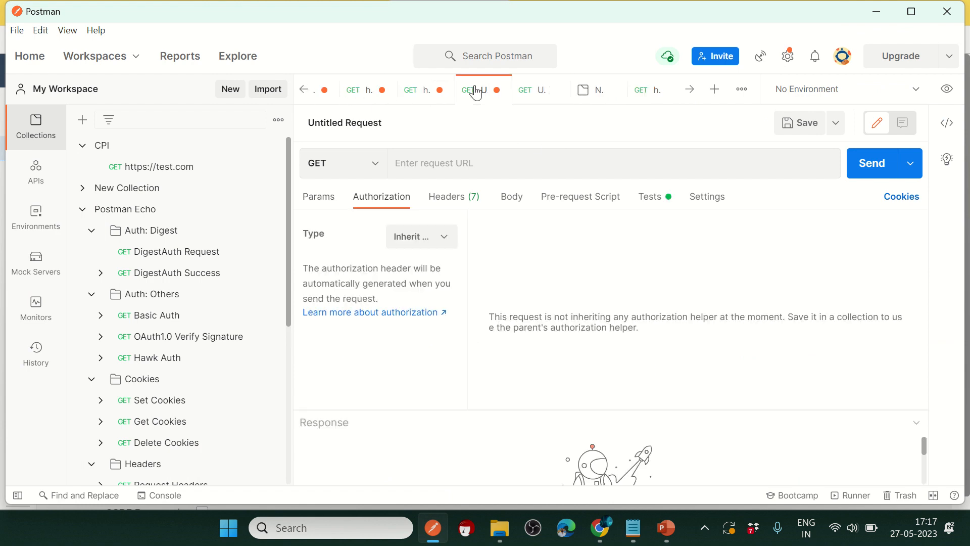
click(406, 90)
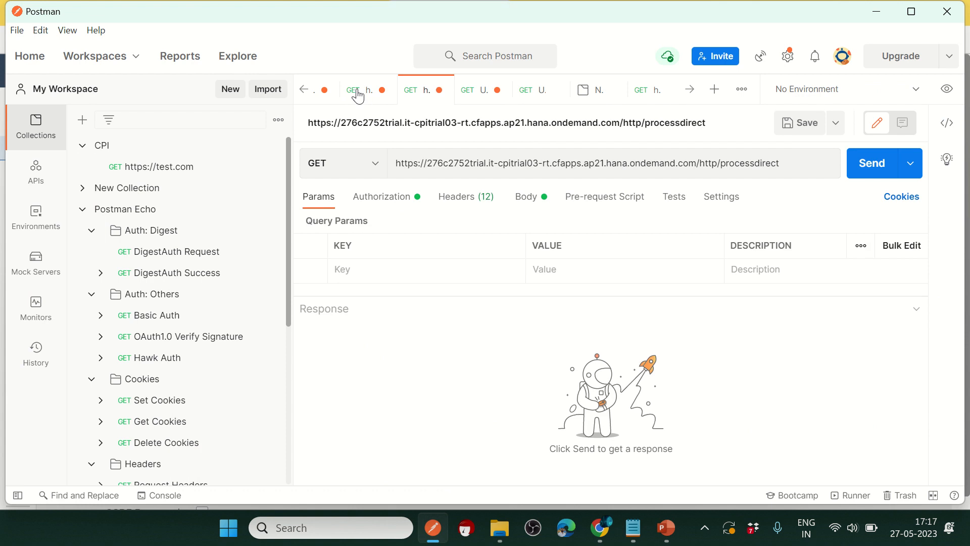
click(358, 93)
click(643, 94)
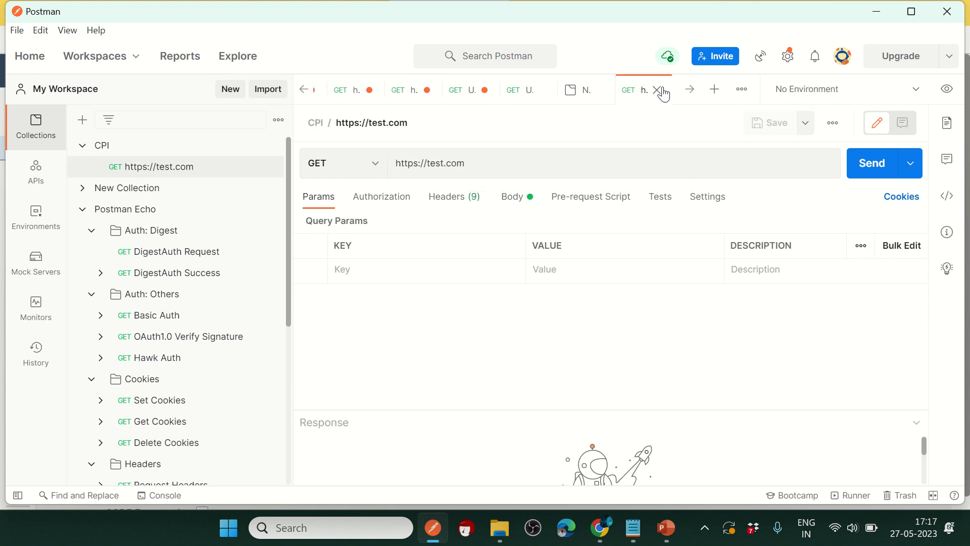
Step: Scroll the tab strip and look over the OpenAI edits POST request and its body
click(687, 96)
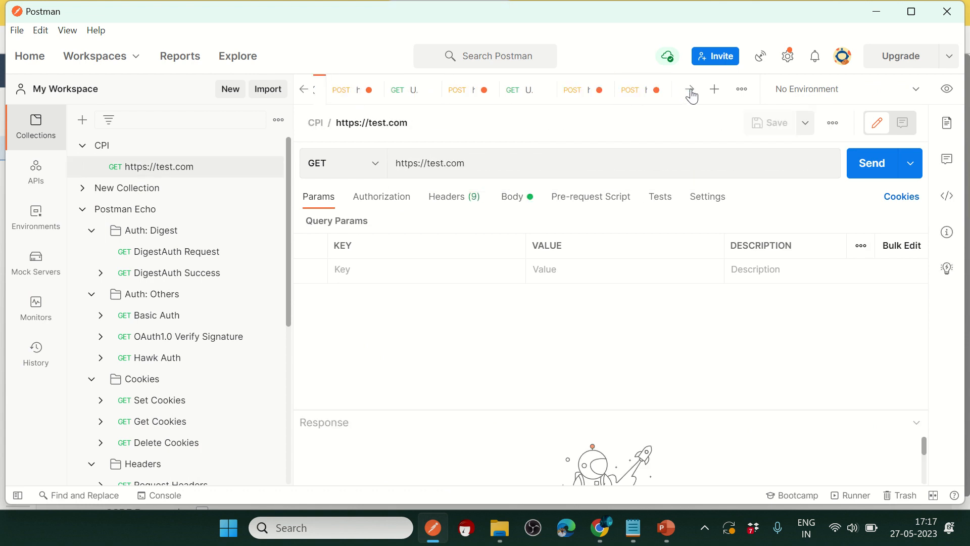
click(518, 96)
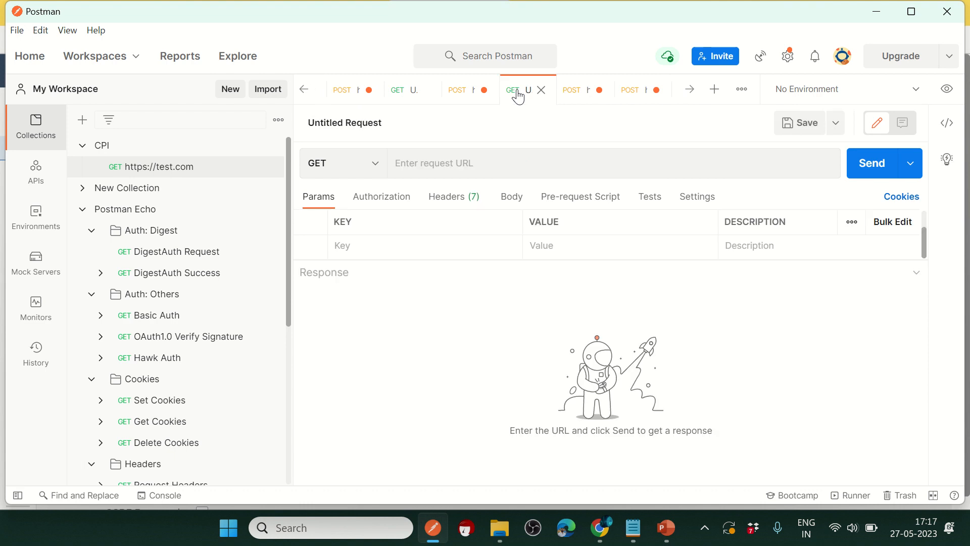
click(459, 96)
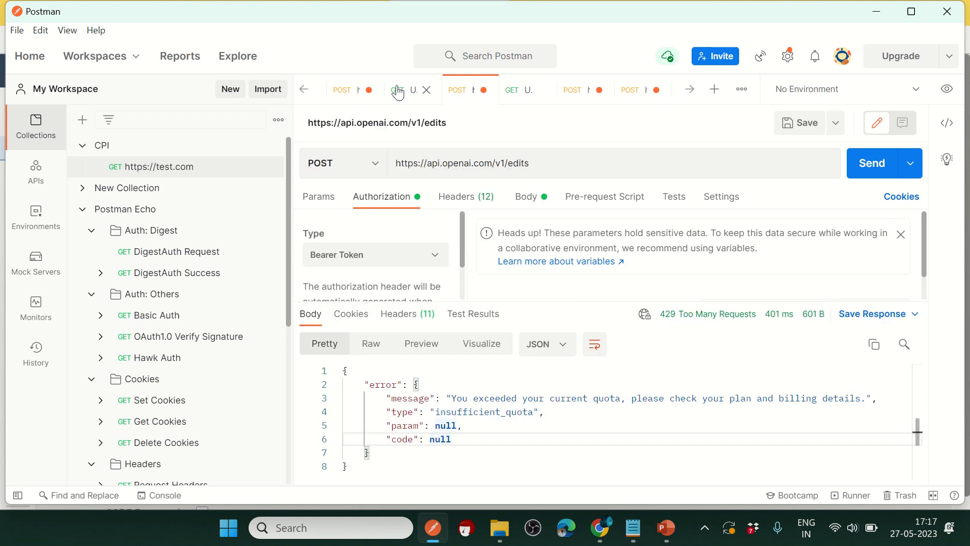
click(398, 92)
click(337, 94)
click(305, 93)
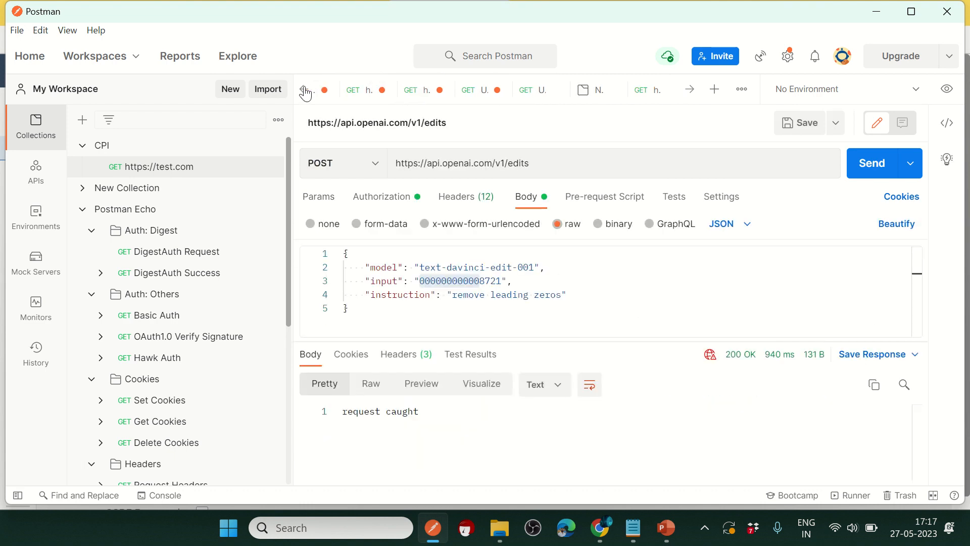
click(305, 93)
Step: Check the jmdfebn1, com203, enbase64, davolio.bmp and classdemo02postman789 requests, then return to the browser
click(374, 96)
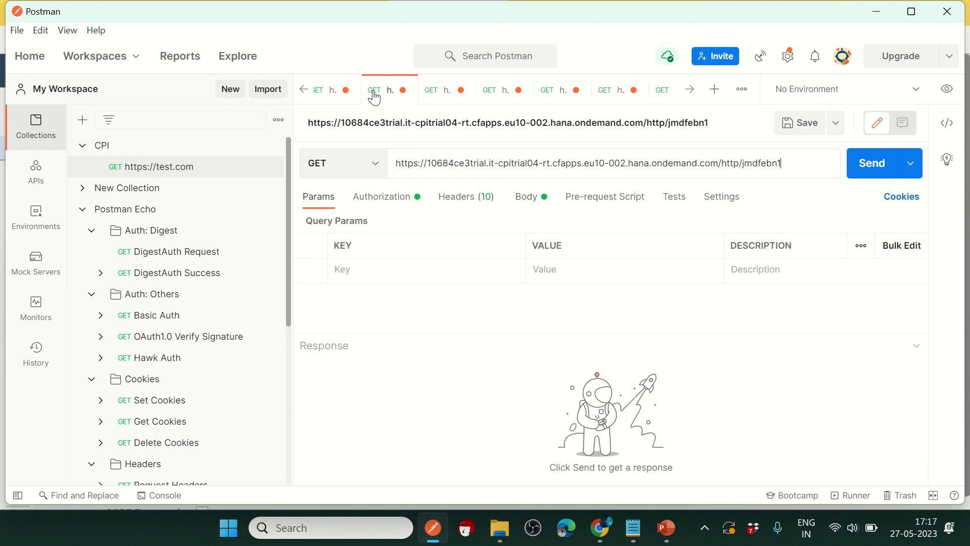
click(446, 93)
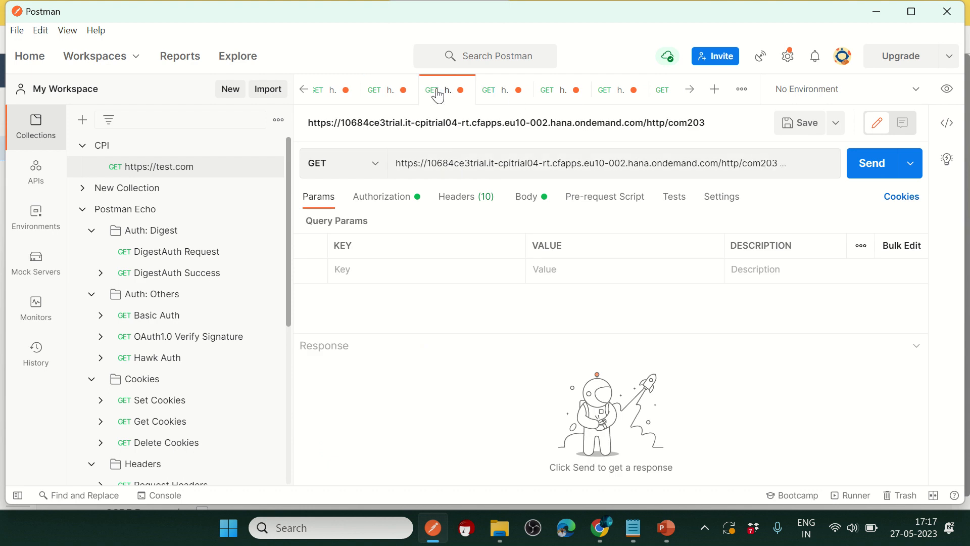
click(497, 92)
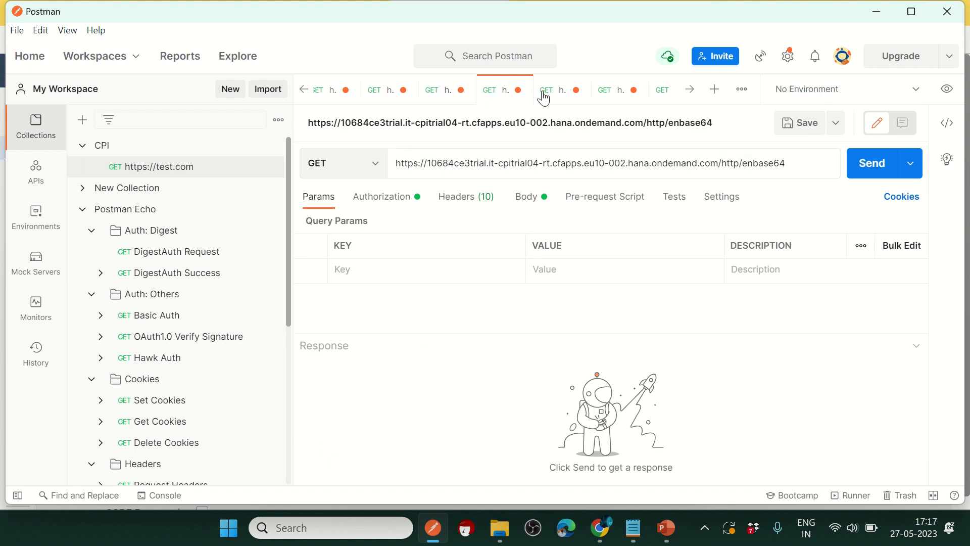
click(544, 97)
click(599, 93)
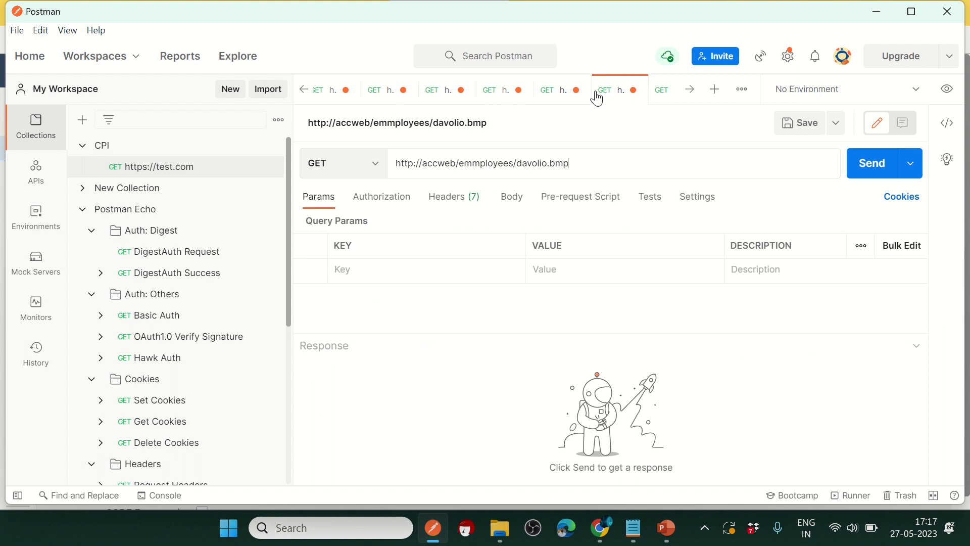
click(663, 99)
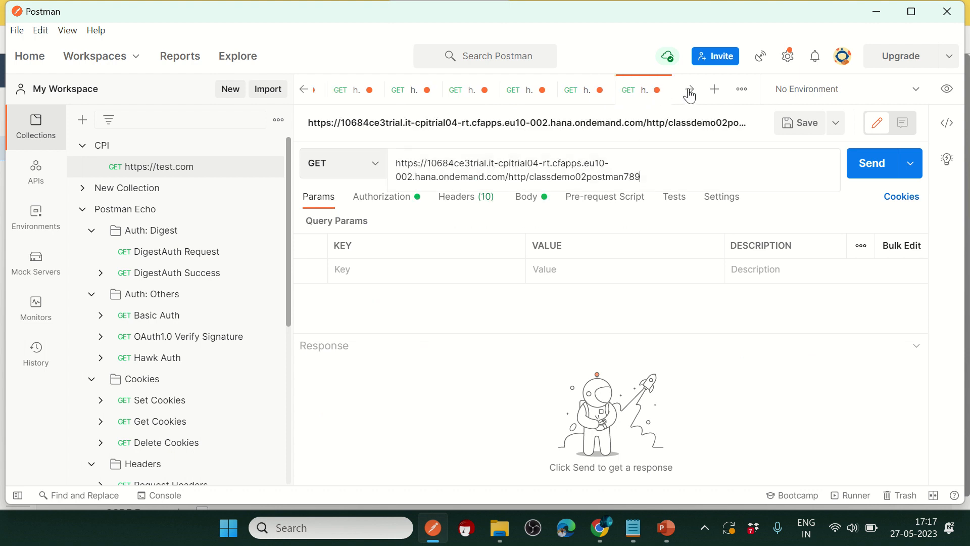
key(alt+Tab)
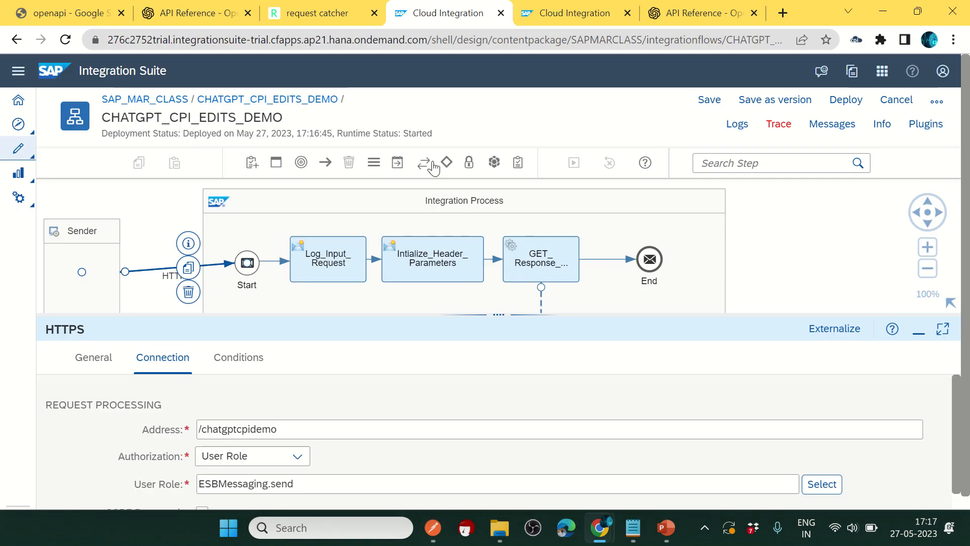
Step: Refresh deployed content and copy CHATGPT_CPI_EDITS_DEMO's /http/chatgptcpidemo endpoint URL into Postman's reach
click(565, 6)
click(367, 168)
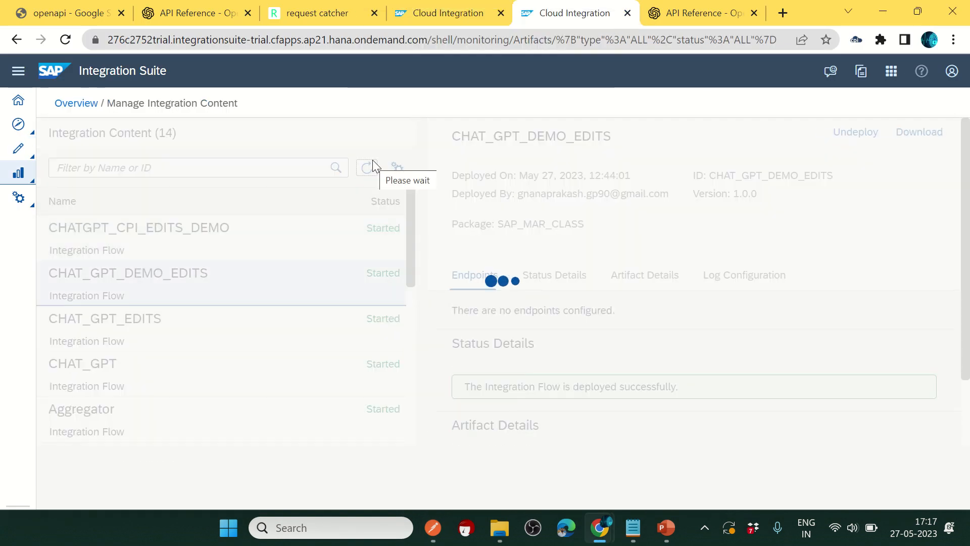
click(357, 247)
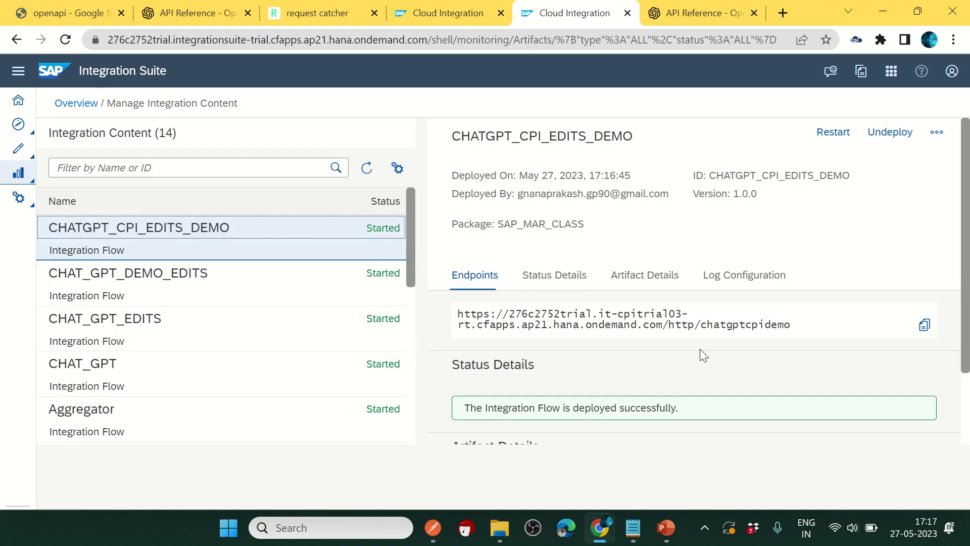
click(924, 325)
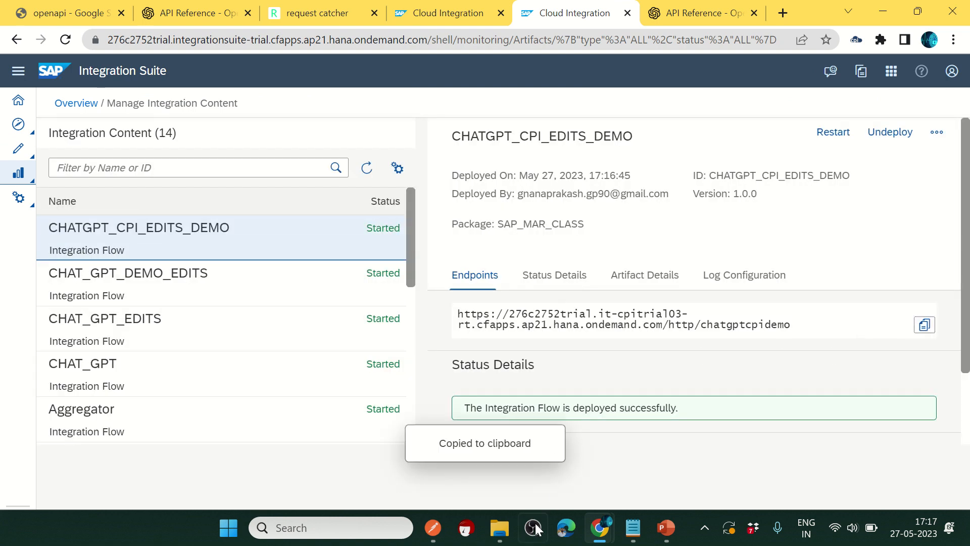
click(433, 527)
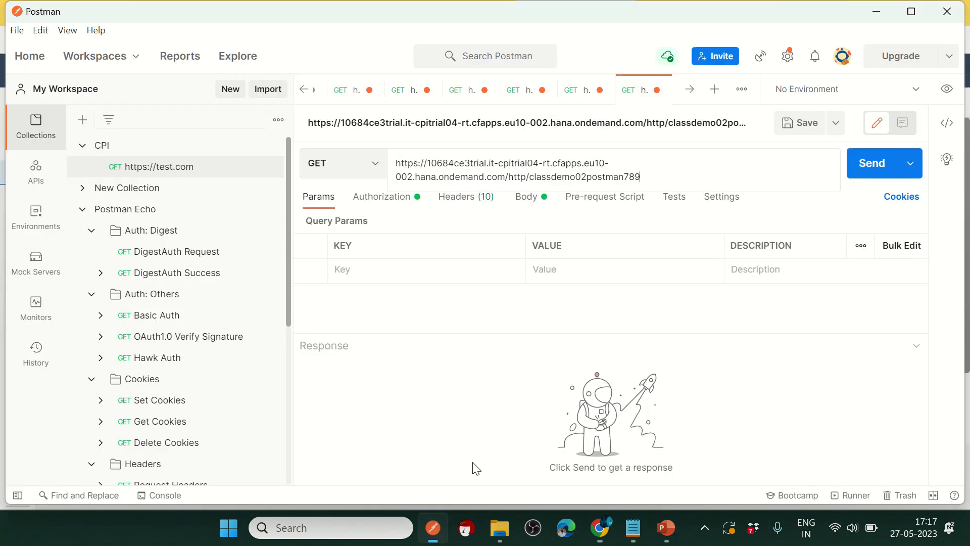
Step: Create a new request to the pasted chatgptcpidemo endpoint using Basic Auth
click(714, 89)
click(506, 161)
key(ctrl+v)
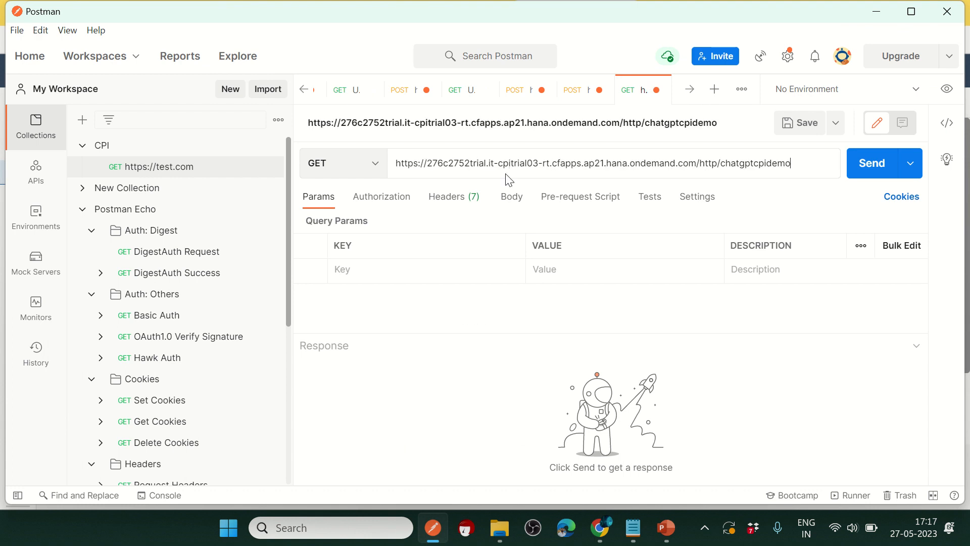
click(384, 197)
click(450, 238)
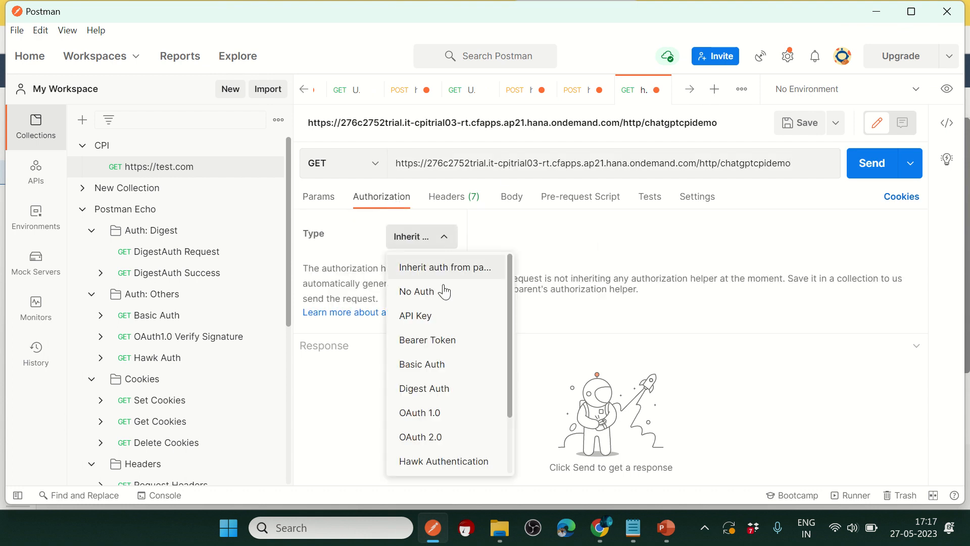
click(422, 364)
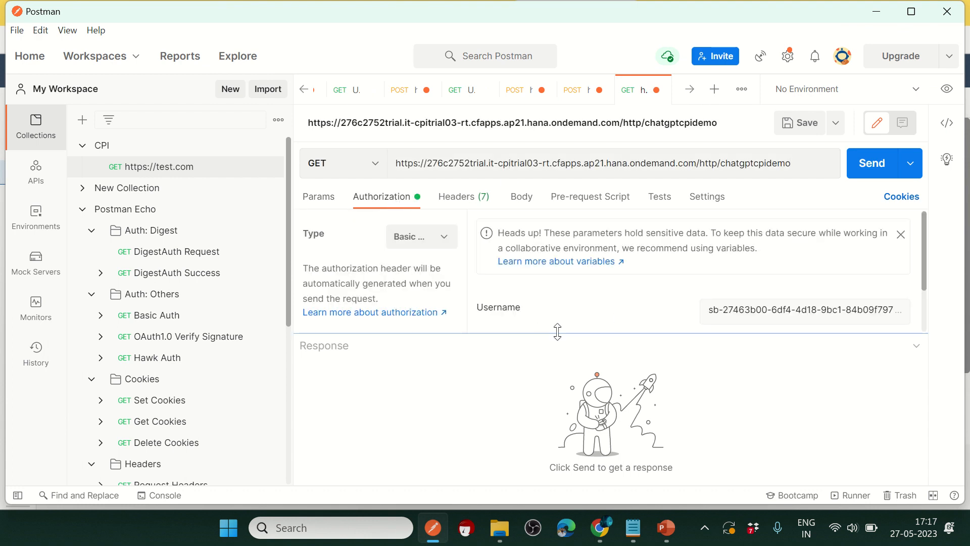
drag(557, 332, 576, 399)
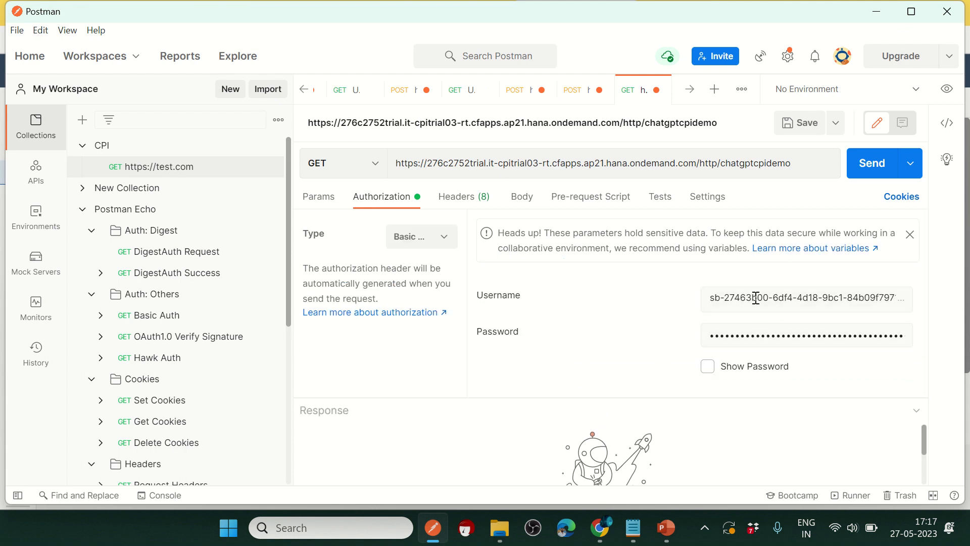
drag(577, 396, 566, 263)
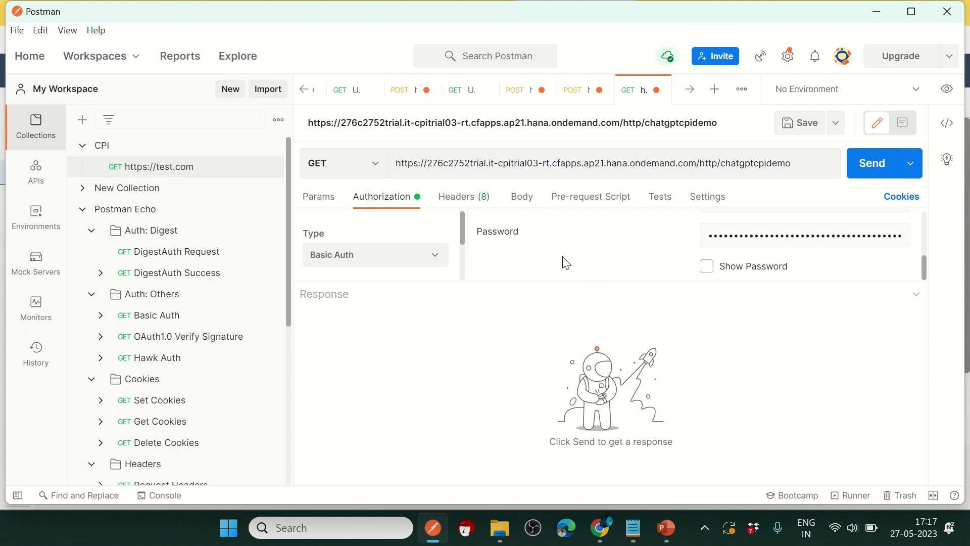
Step: Set the request body to raw JSON
click(521, 198)
click(559, 227)
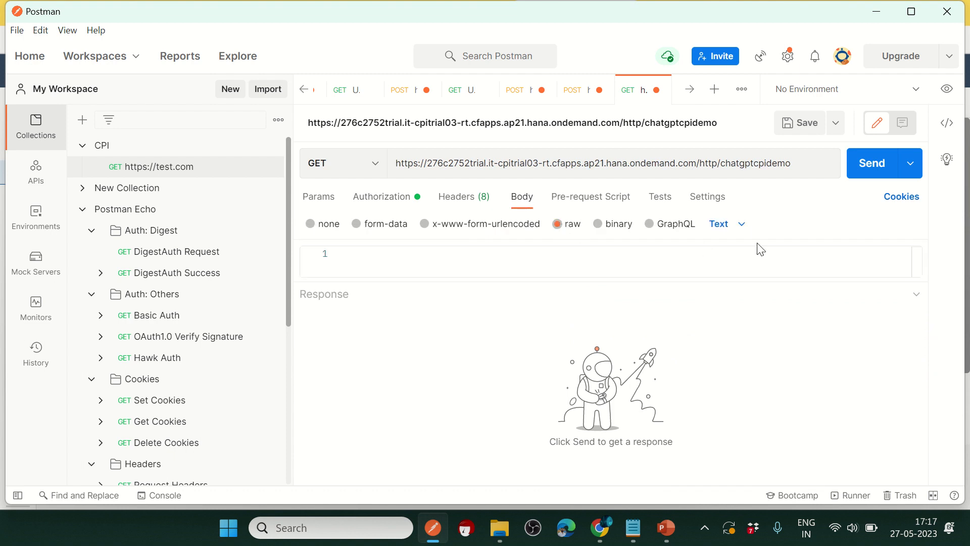
click(727, 224)
click(738, 298)
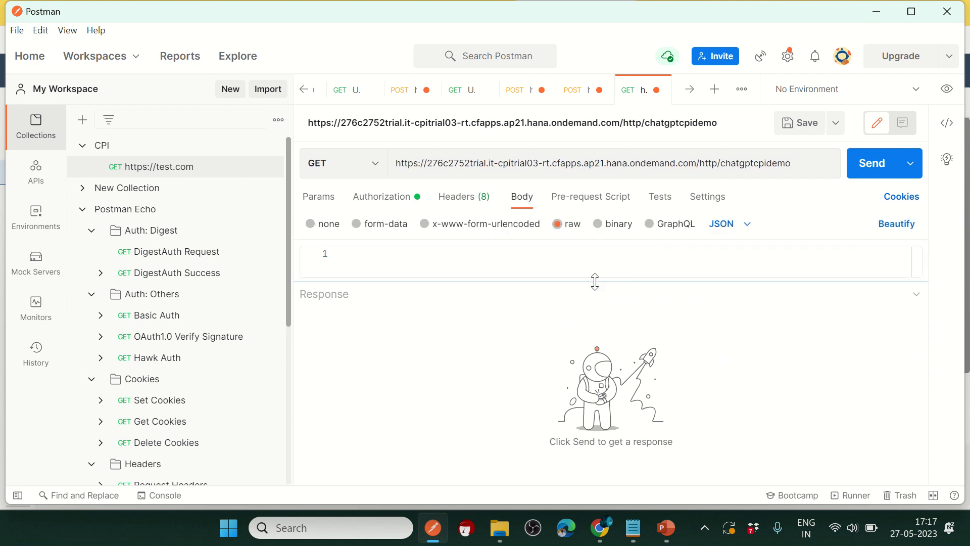
drag(596, 281, 601, 357)
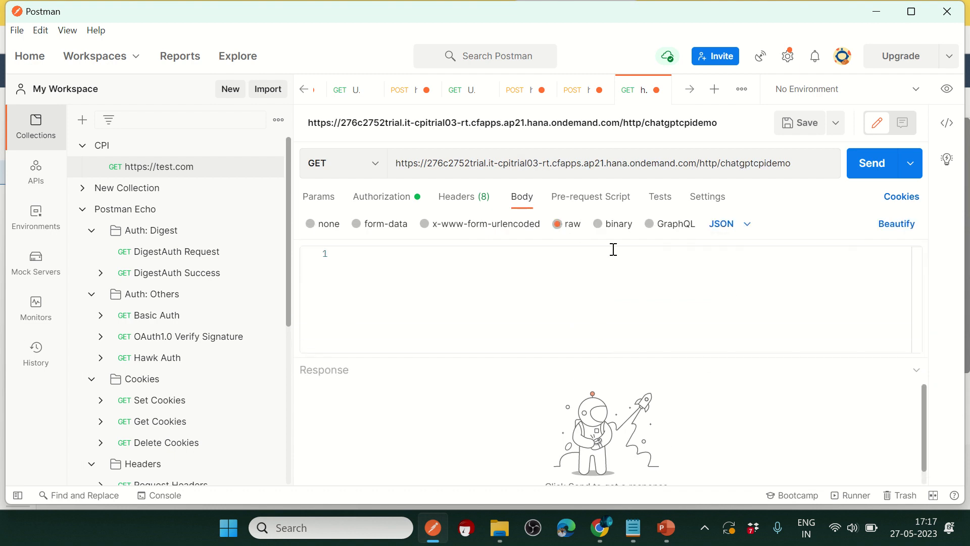
click(573, 91)
click(515, 98)
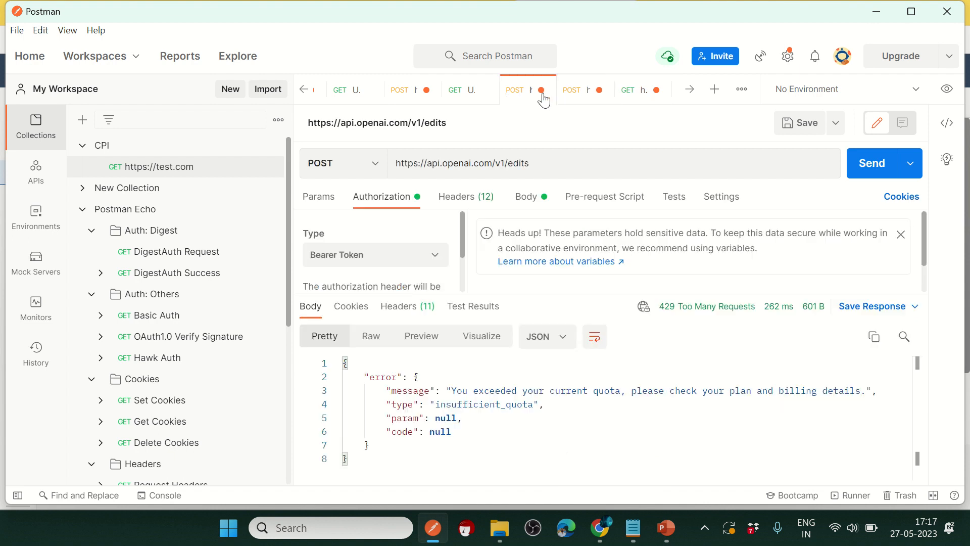
click(452, 93)
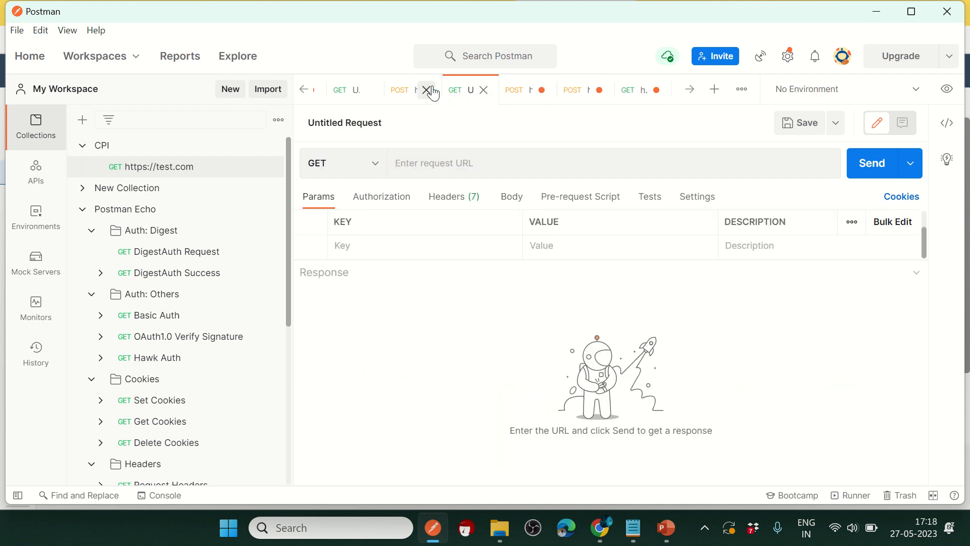
click(404, 89)
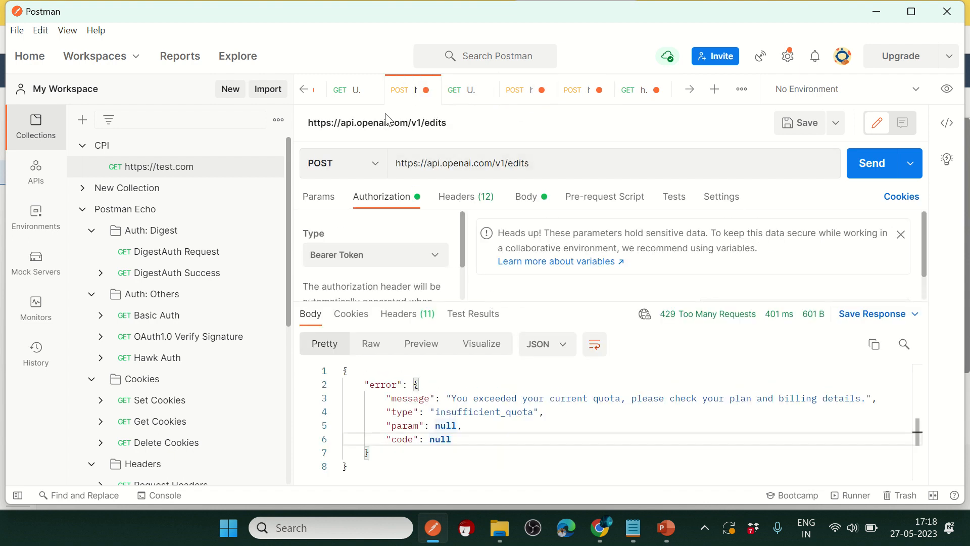
click(339, 94)
click(306, 90)
click(306, 90)
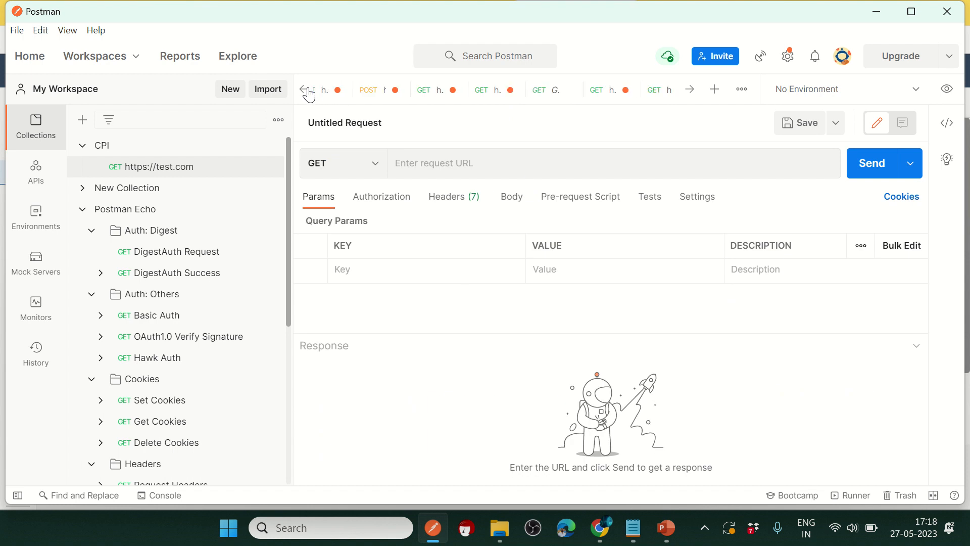
click(307, 90)
click(402, 95)
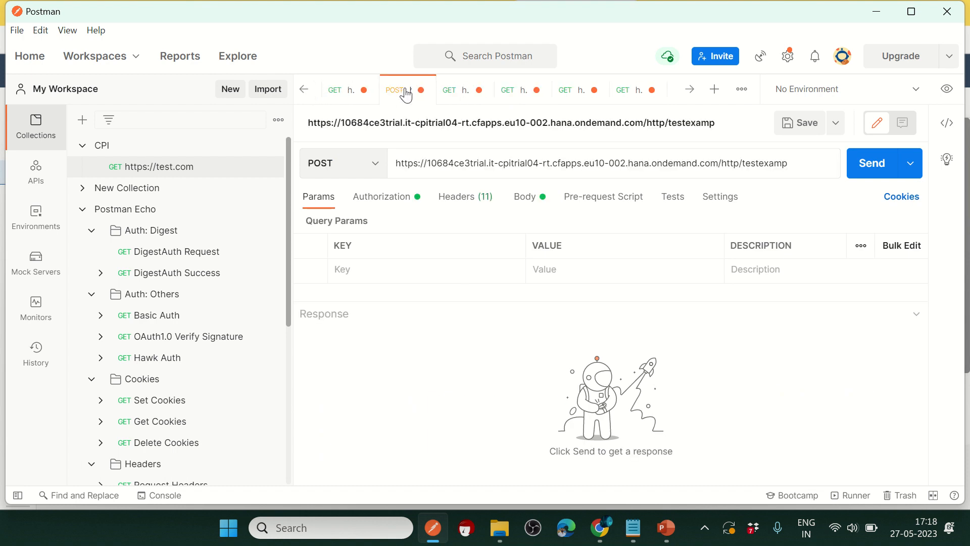
click(455, 96)
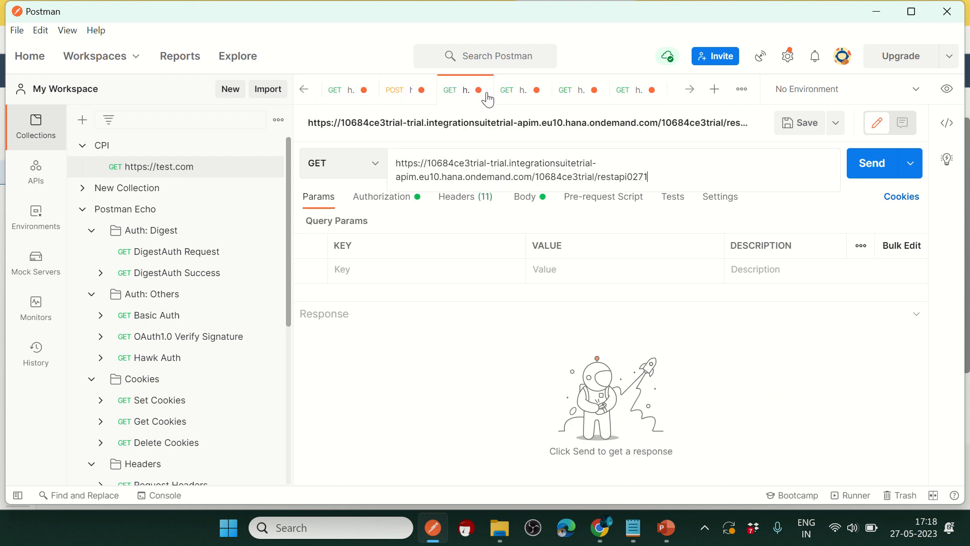
click(689, 90)
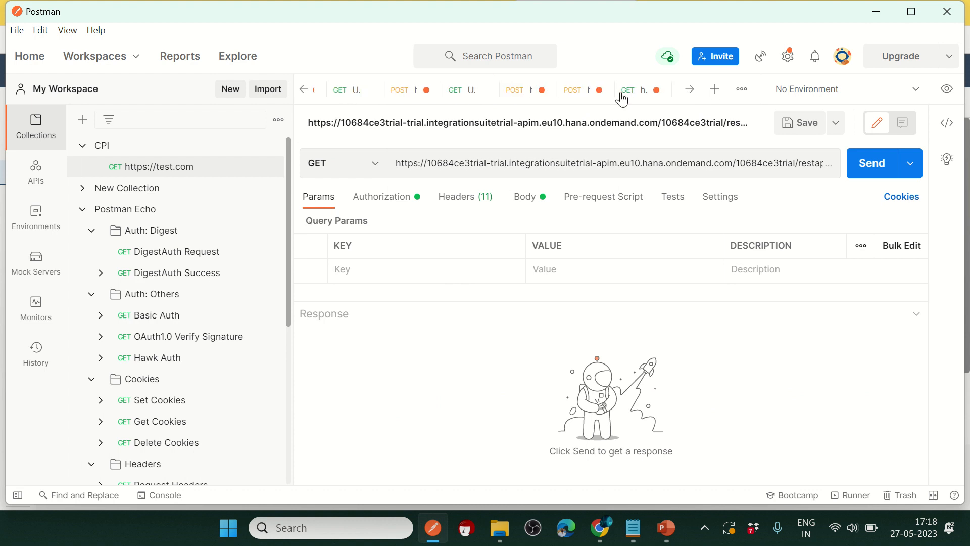
click(563, 96)
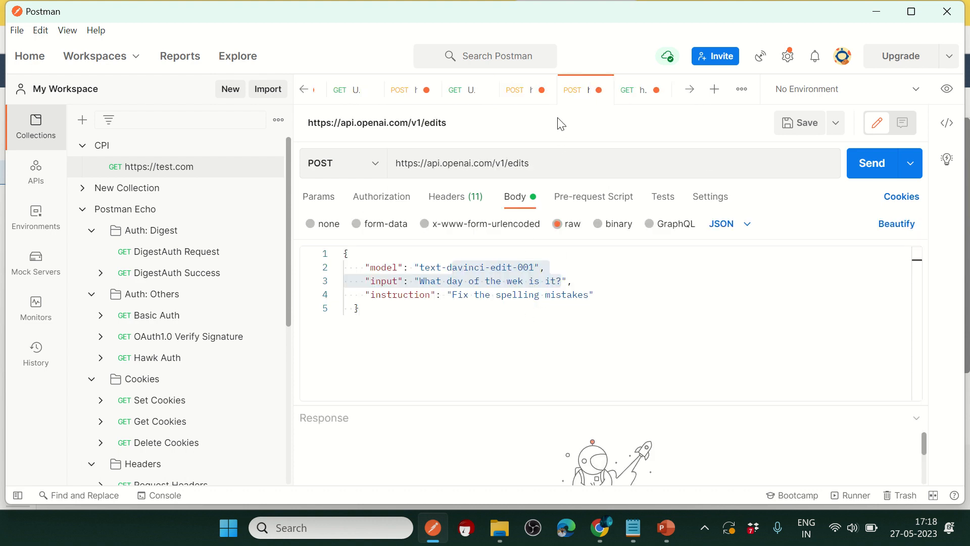
click(521, 97)
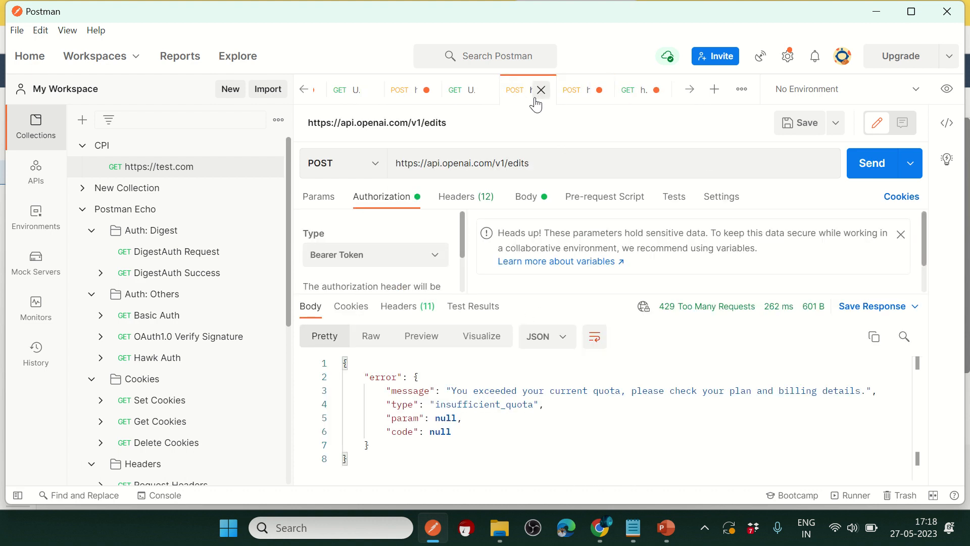
click(457, 91)
click(400, 95)
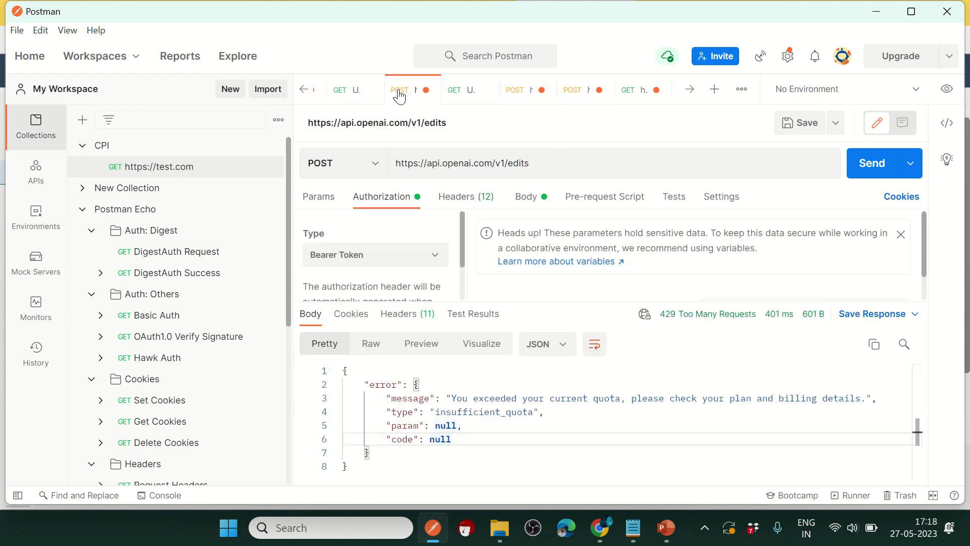
click(305, 96)
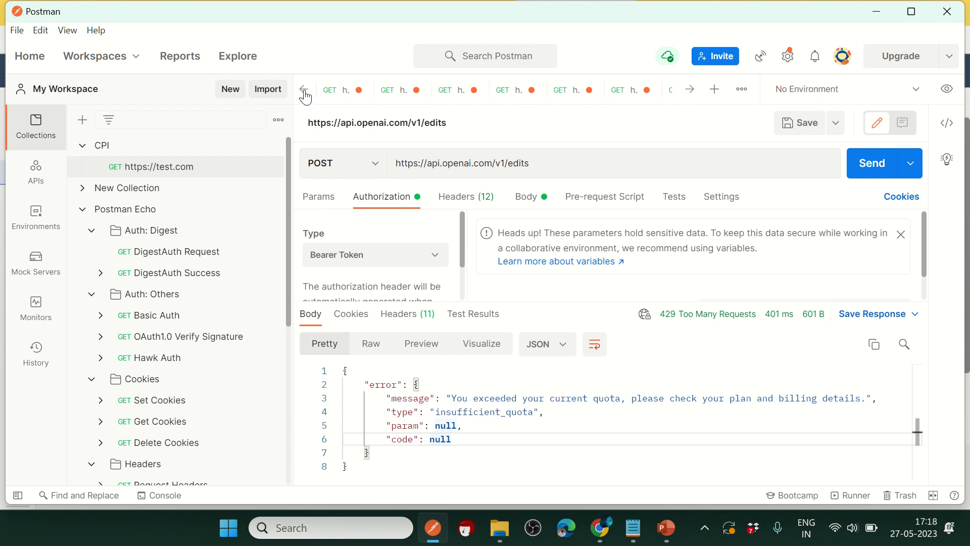
click(364, 100)
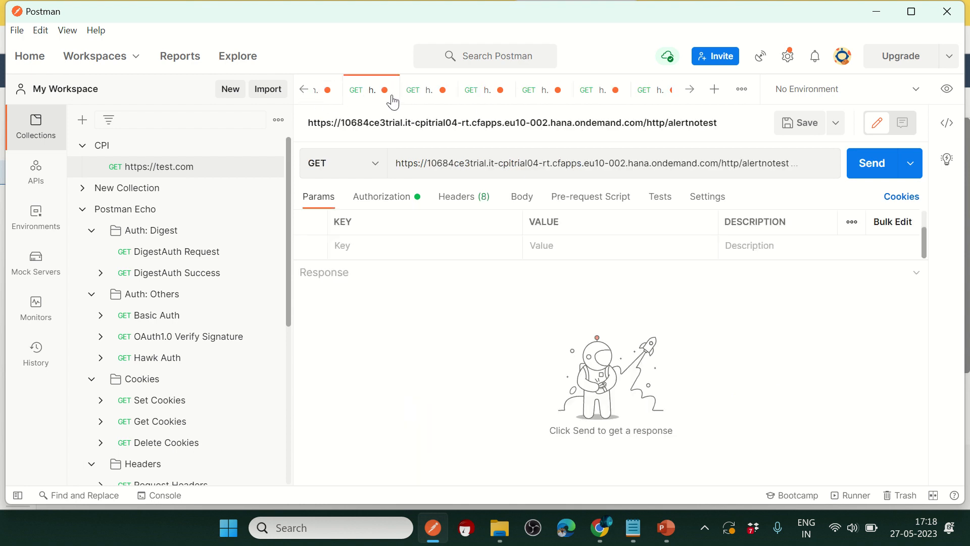
click(424, 96)
click(475, 97)
click(532, 94)
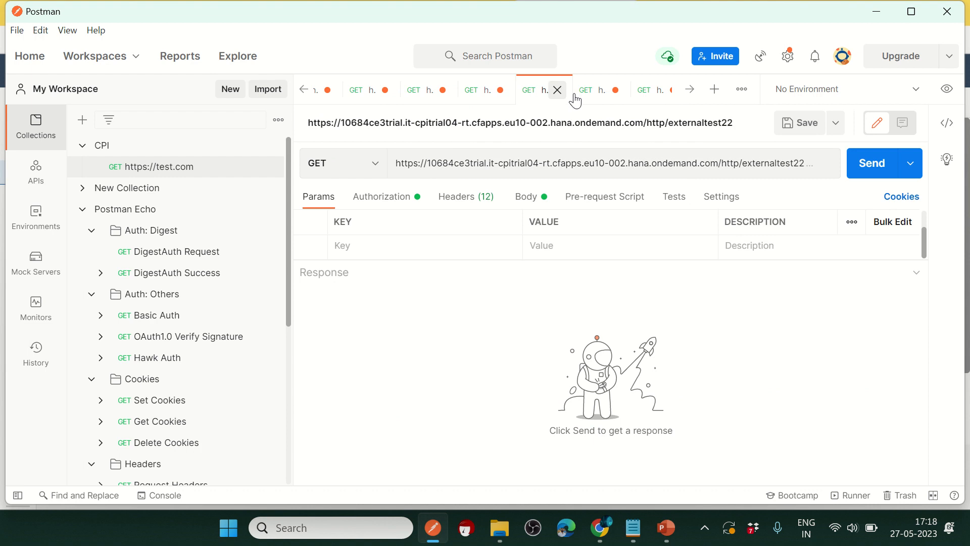
click(592, 94)
click(304, 90)
click(305, 90)
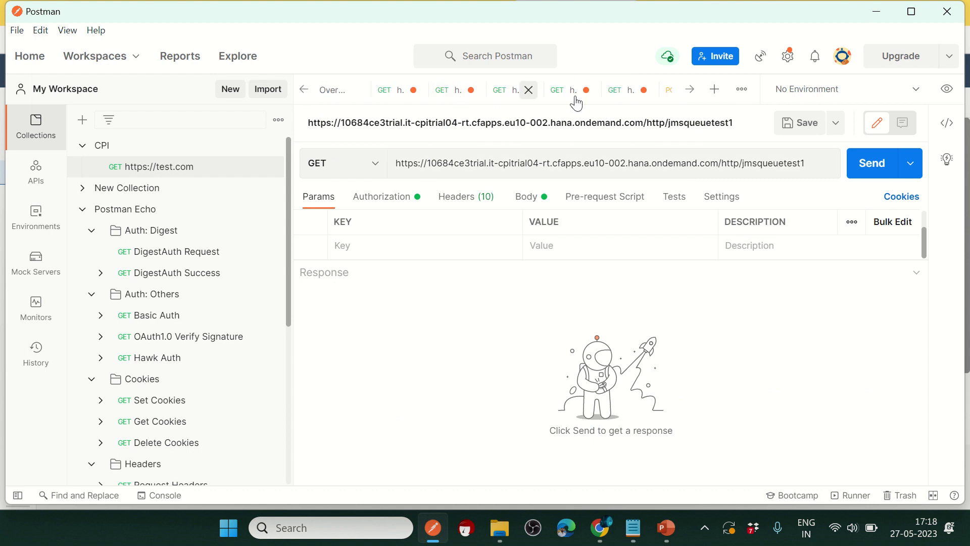
click(667, 91)
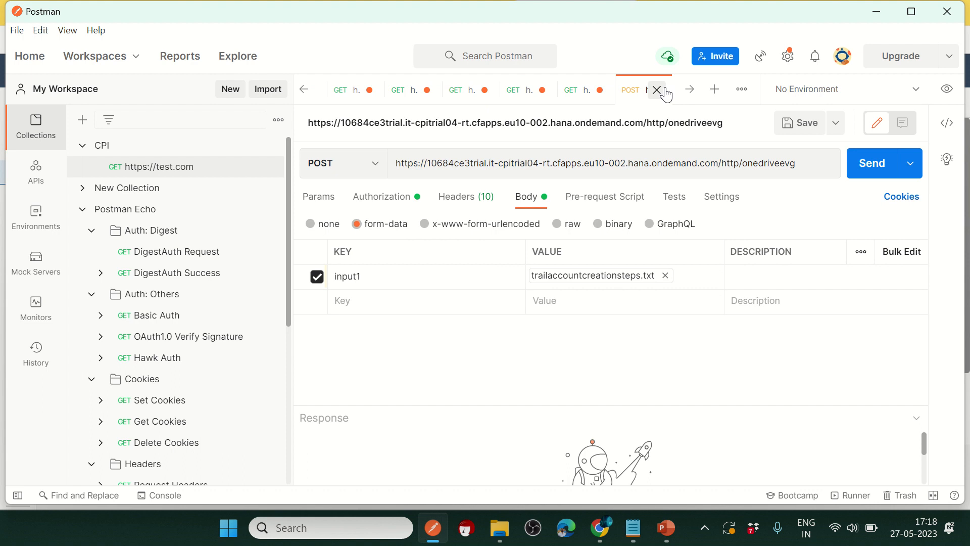
click(691, 92)
click(691, 92)
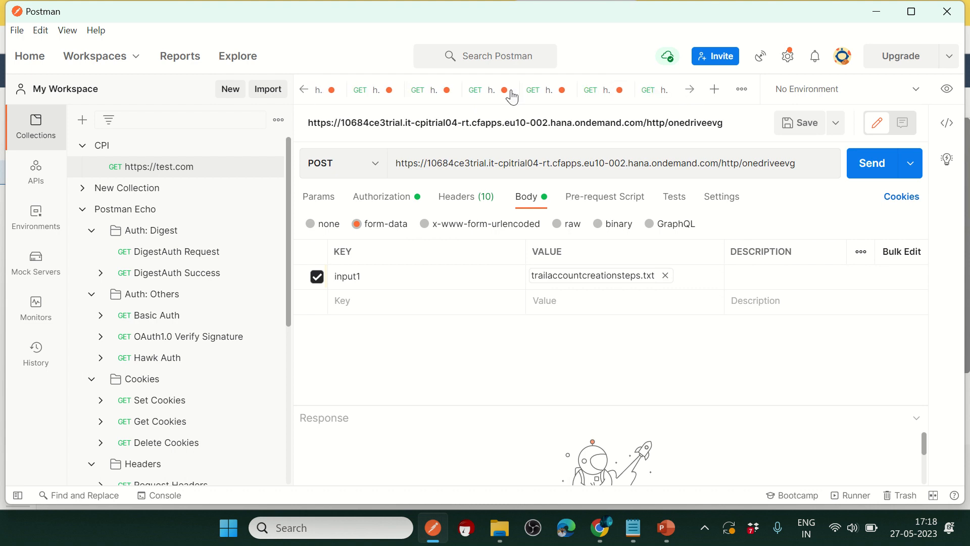
click(691, 94)
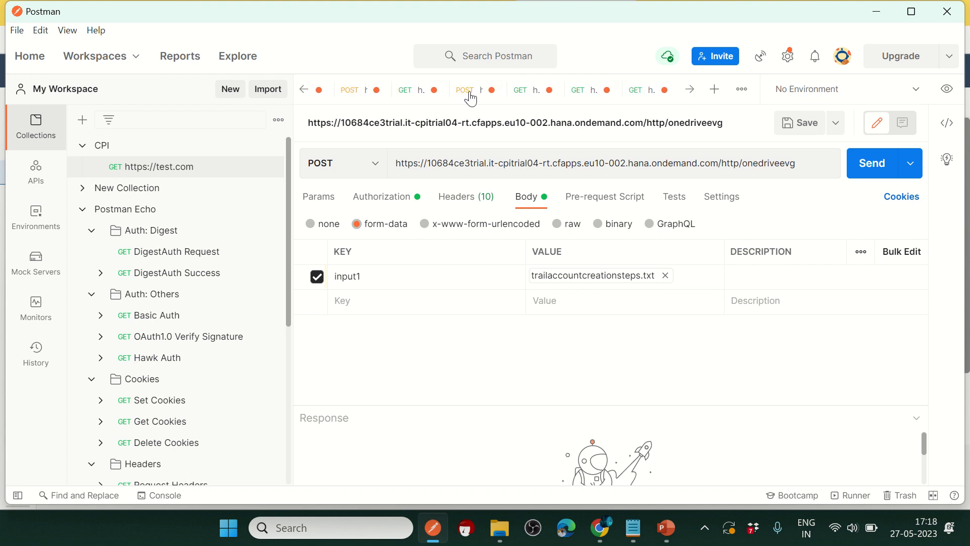
click(468, 96)
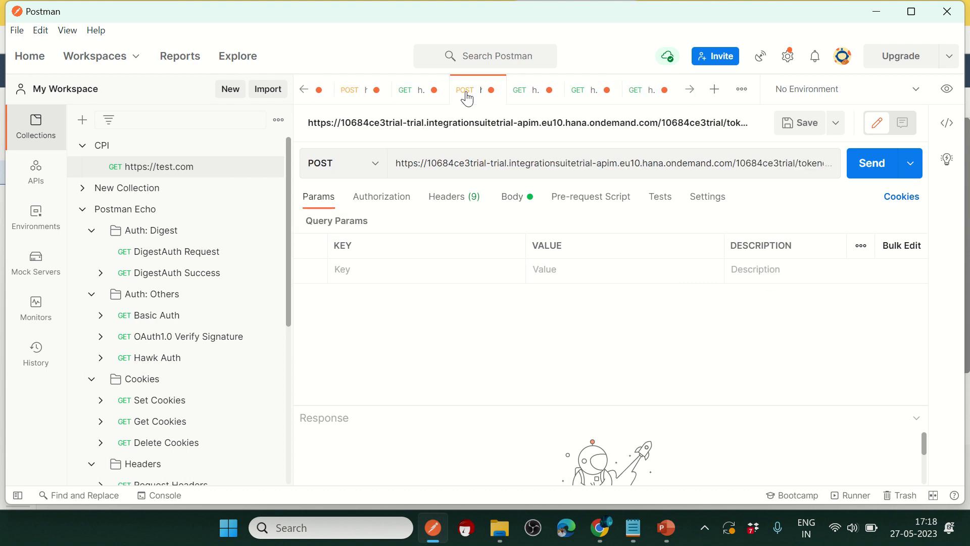
click(509, 198)
click(693, 95)
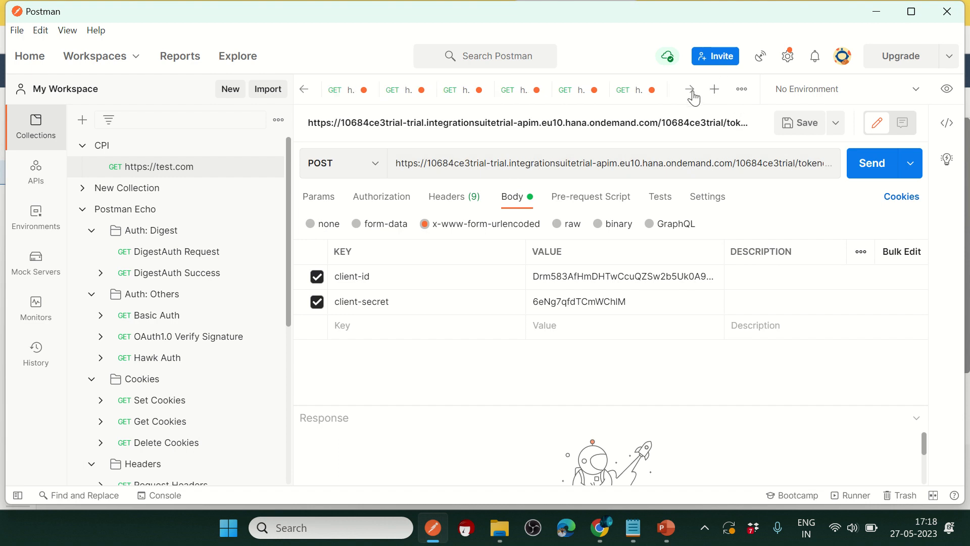
click(692, 95)
click(692, 95)
click(692, 96)
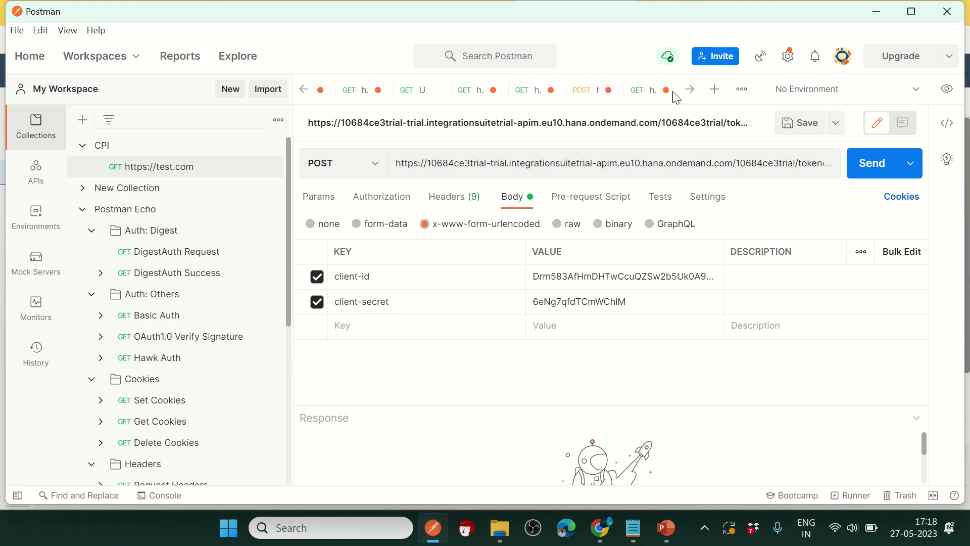
click(580, 96)
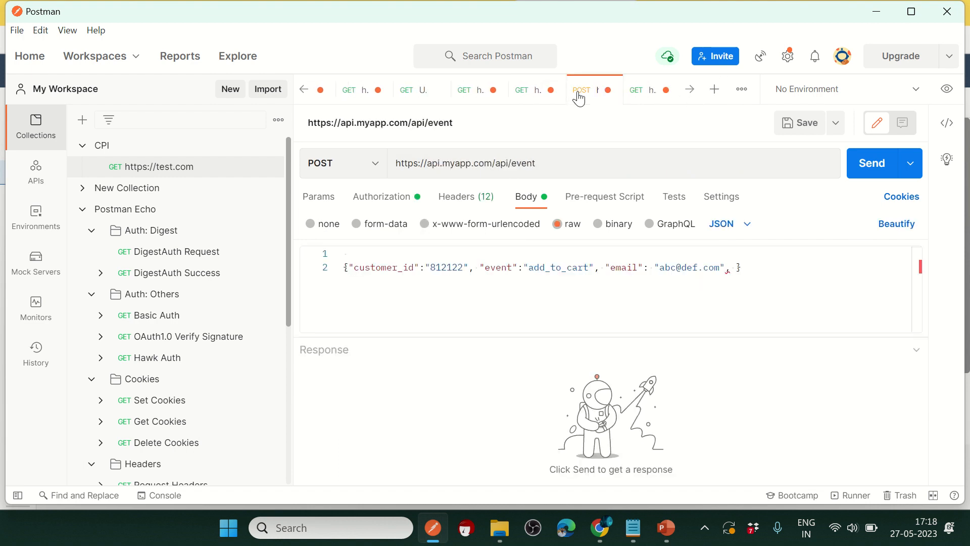
click(692, 95)
click(692, 96)
click(692, 96)
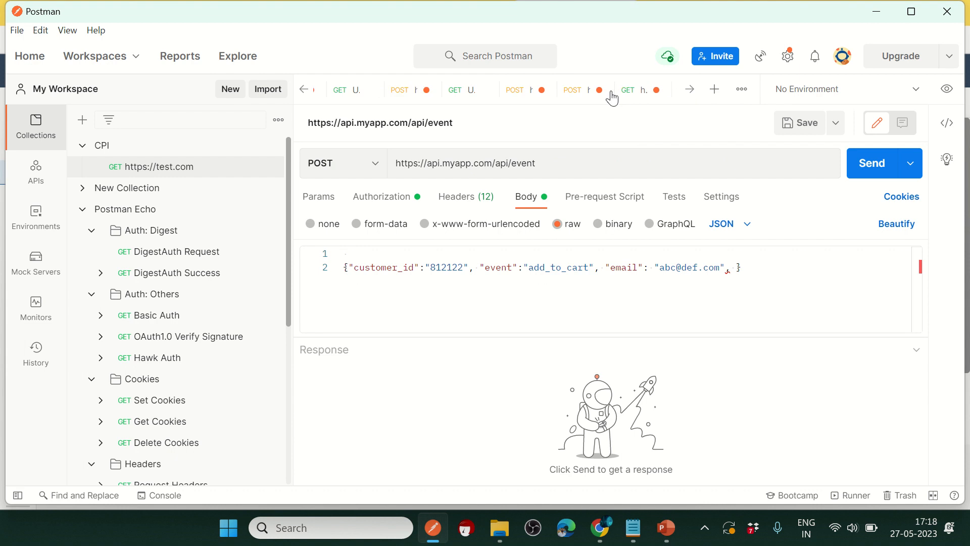
click(576, 95)
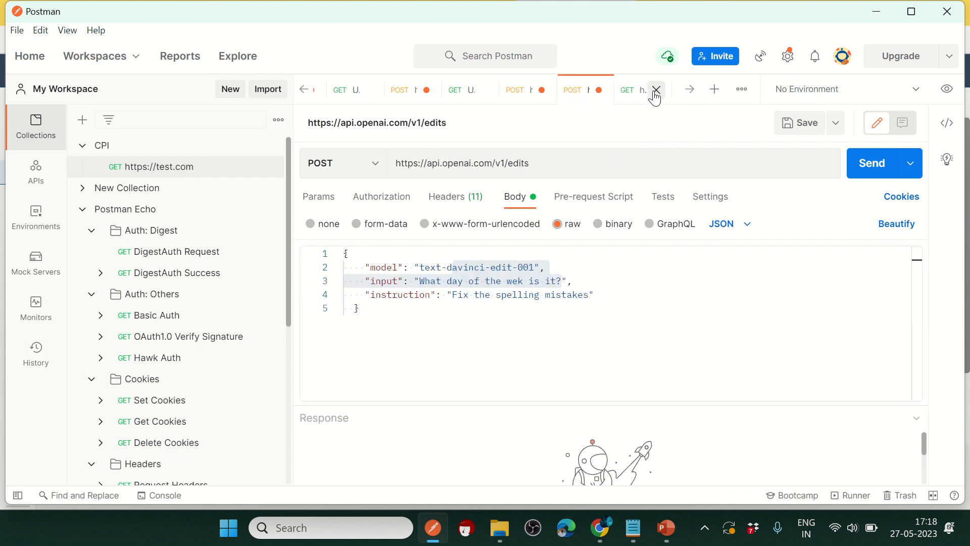
click(627, 95)
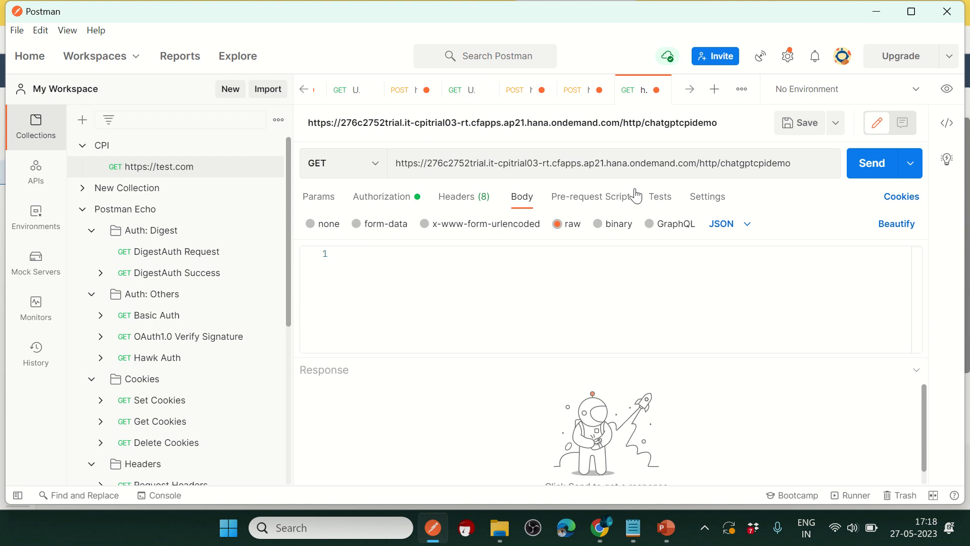
click(515, 101)
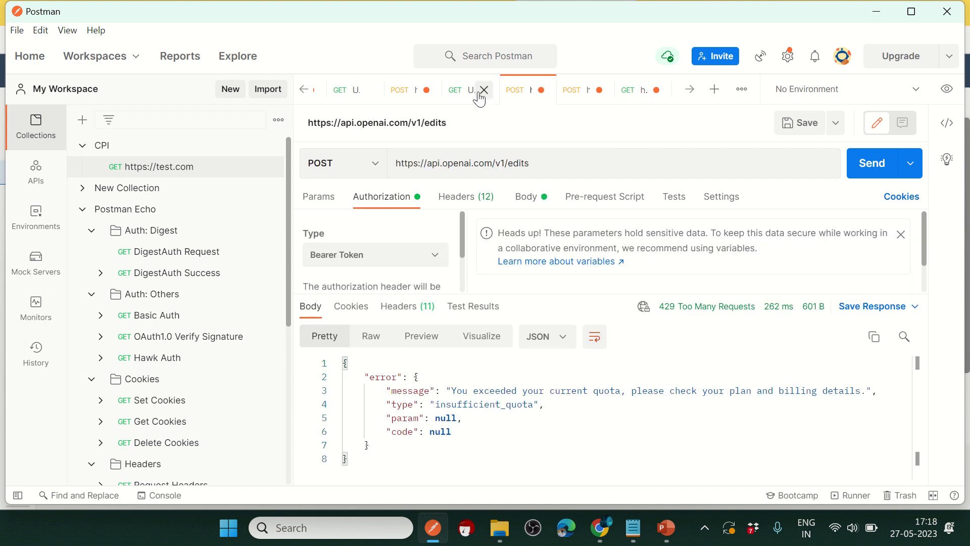
click(455, 93)
click(402, 93)
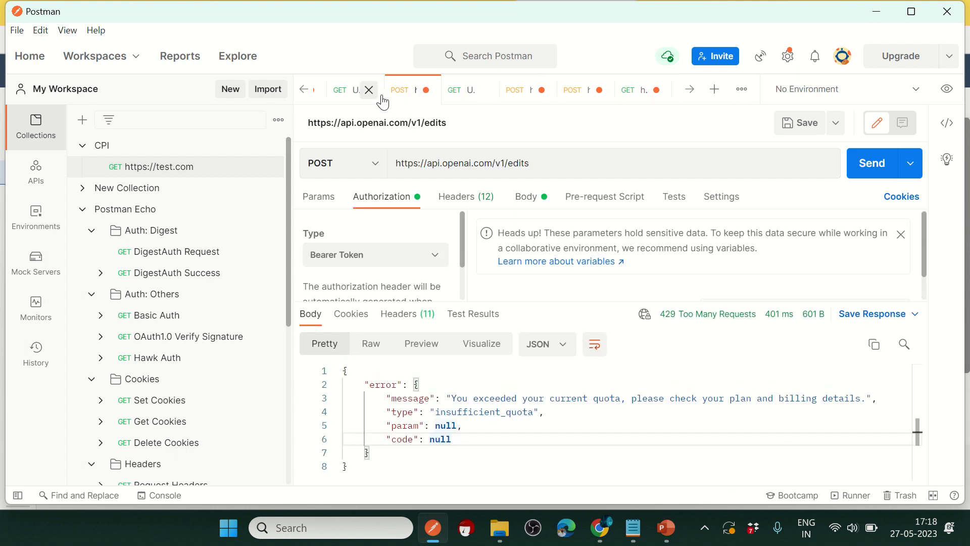
click(329, 93)
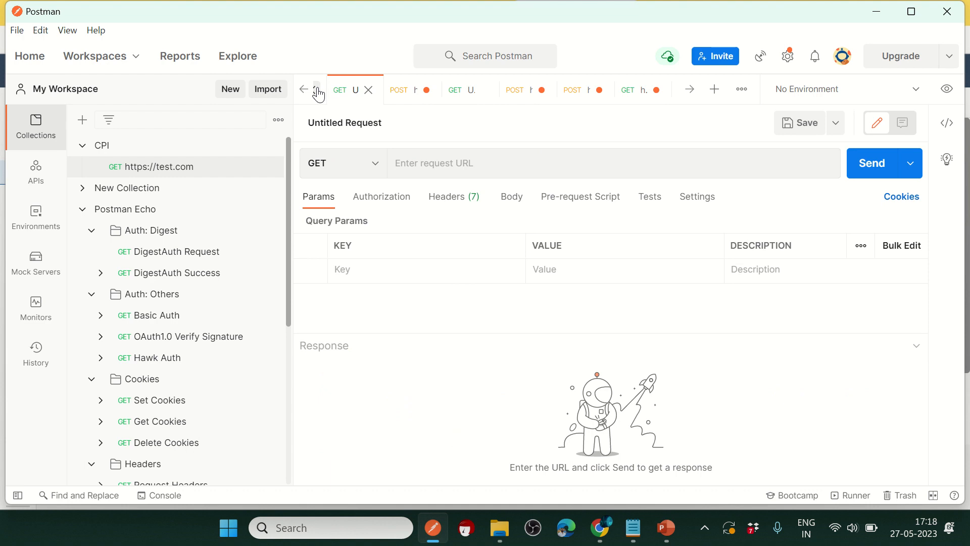
click(318, 95)
Step: Check the test request's raw JSON body and expand New Collection down to Utilities / Date and Time
scroll(183, 385, down, 5)
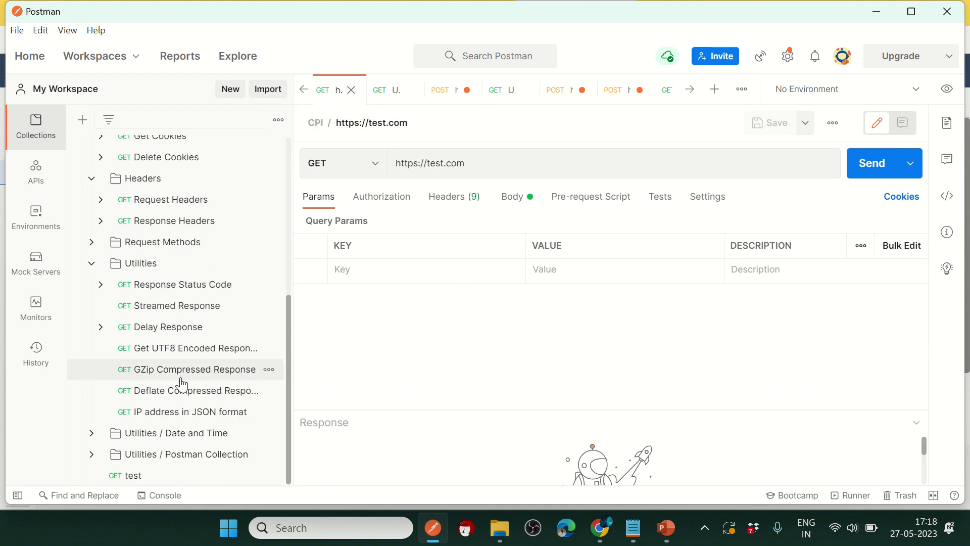
scroll(162, 329, up, 6)
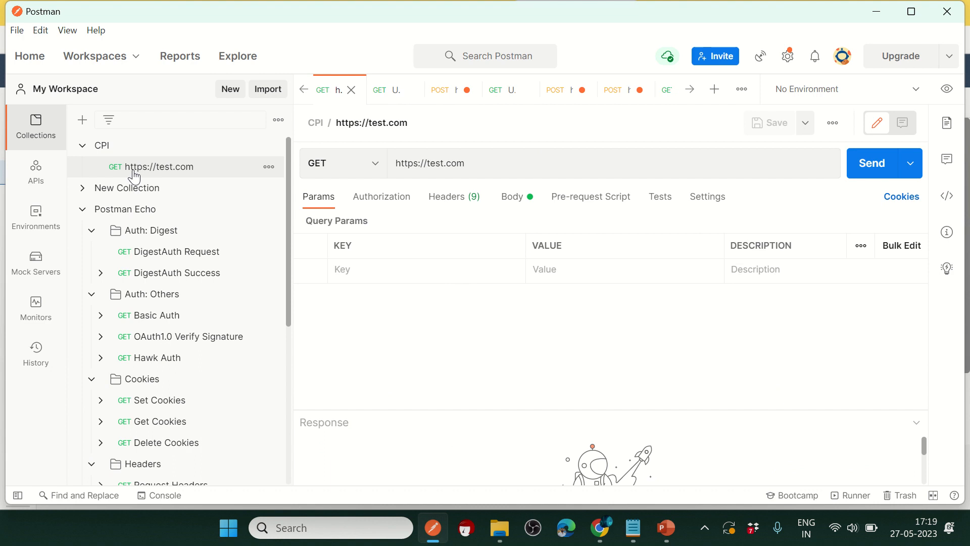
click(523, 206)
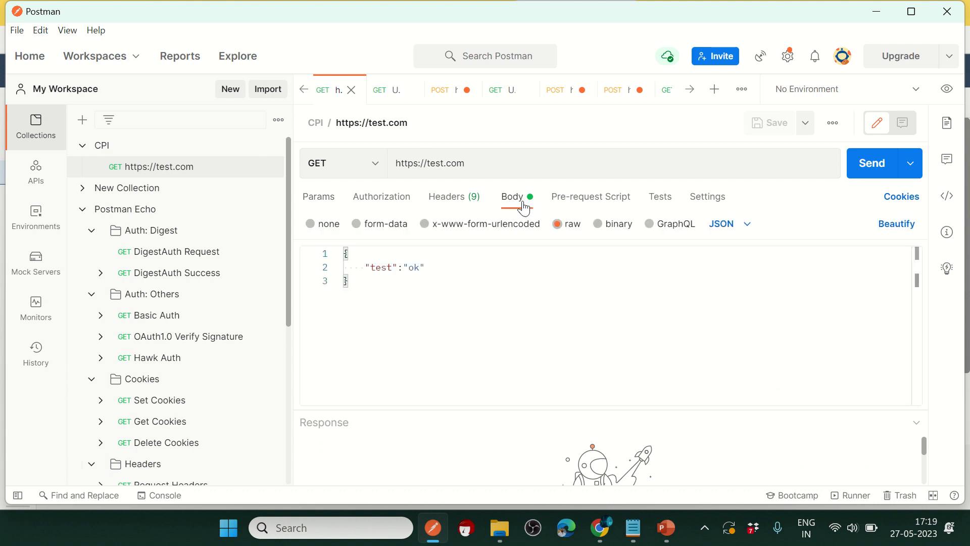
click(82, 188)
scroll(210, 336, down, 6)
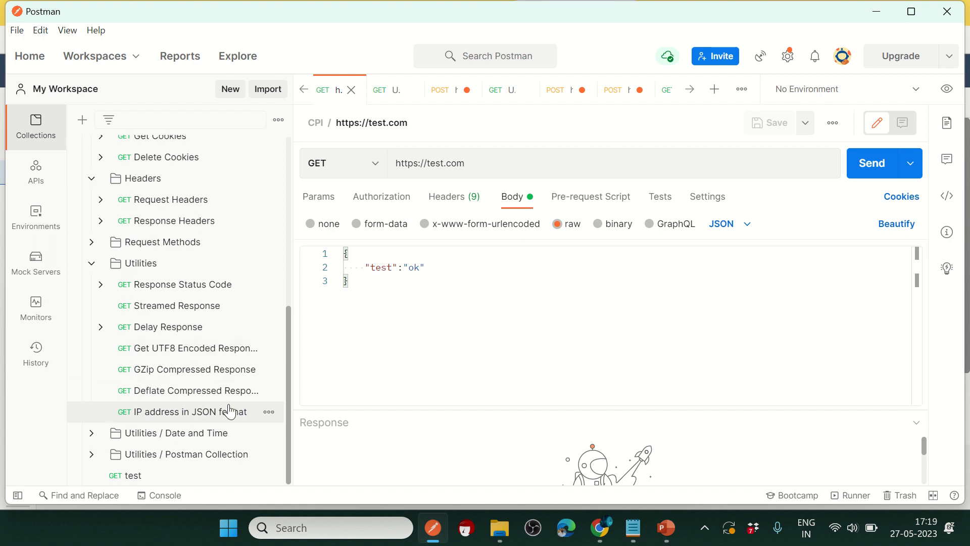
click(91, 433)
Step: Open the chatgptcpidemo request, then the OpenAI edits request asking to fix spelling mistakes
scroll(201, 371, down, 5)
scroll(238, 387, up, 15)
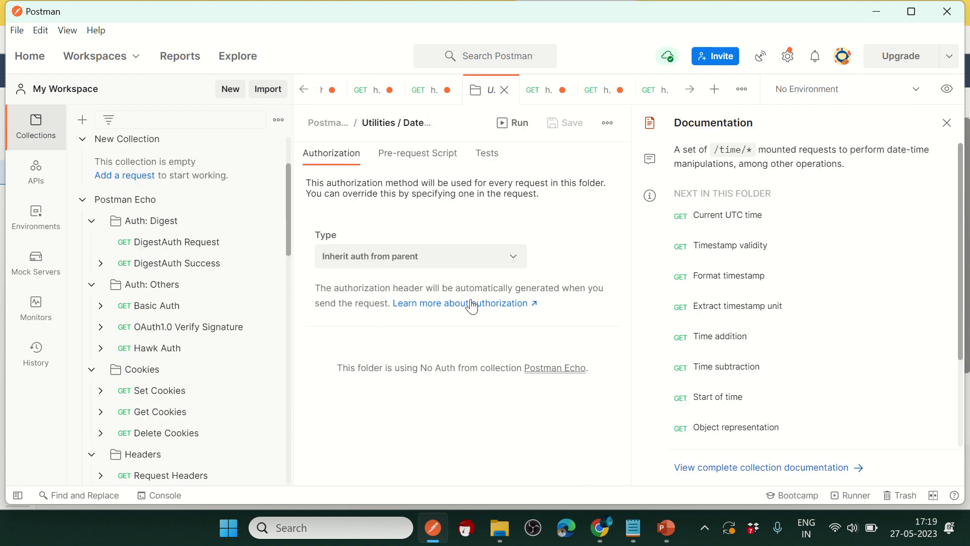
click(688, 91)
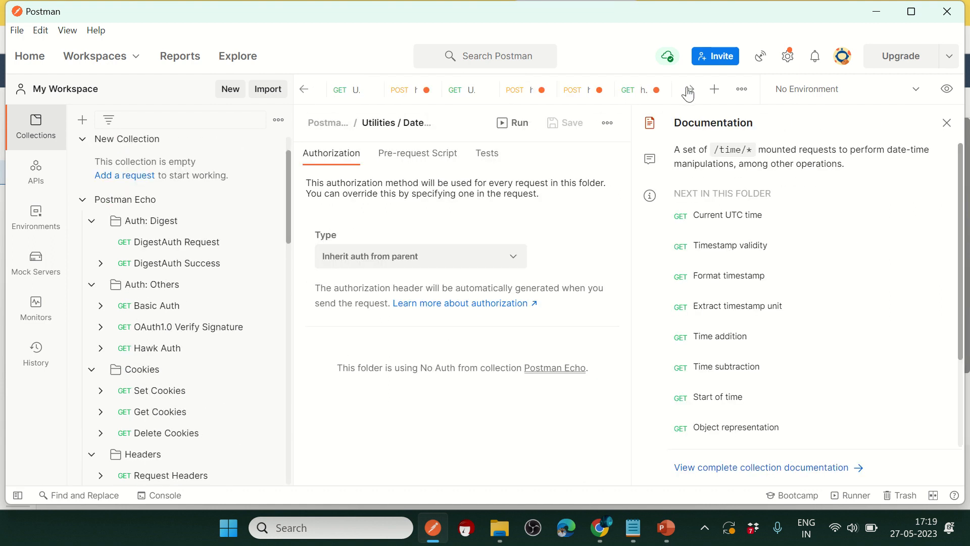
click(626, 91)
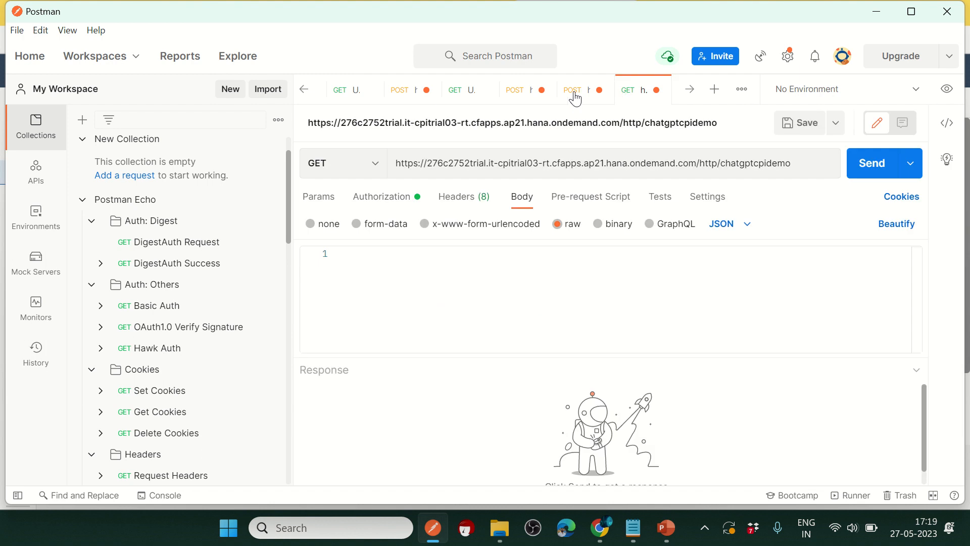
click(575, 99)
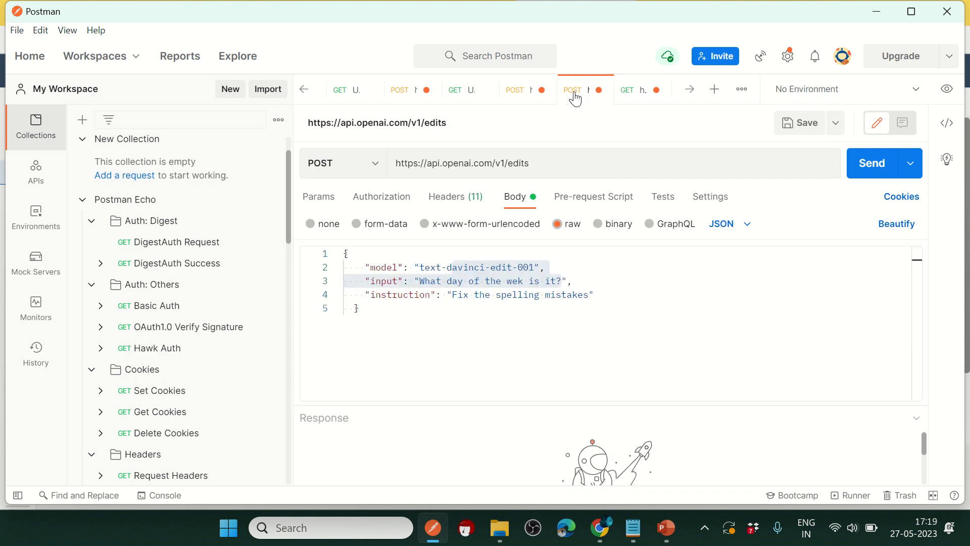
Step: View the JSON bodies of the other OpenAI edits requests
click(522, 96)
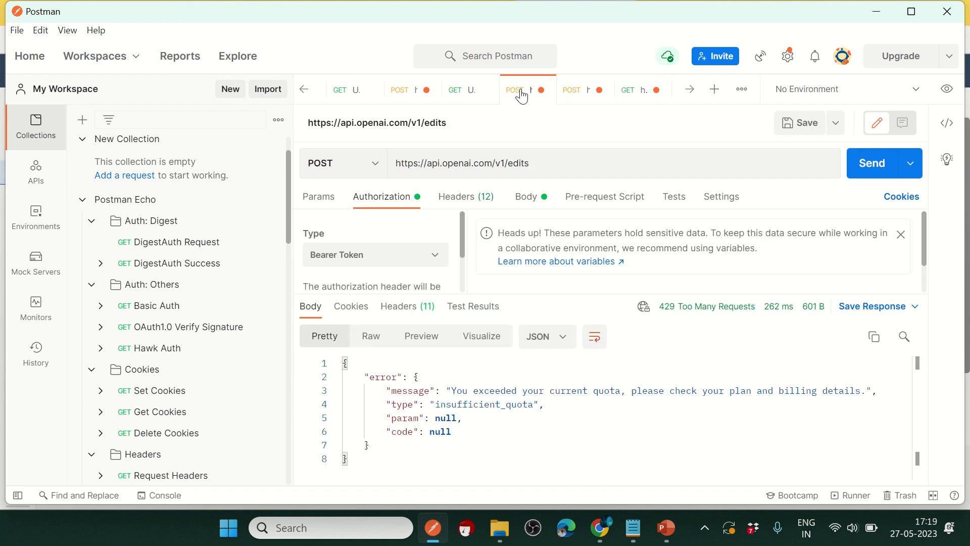
click(522, 201)
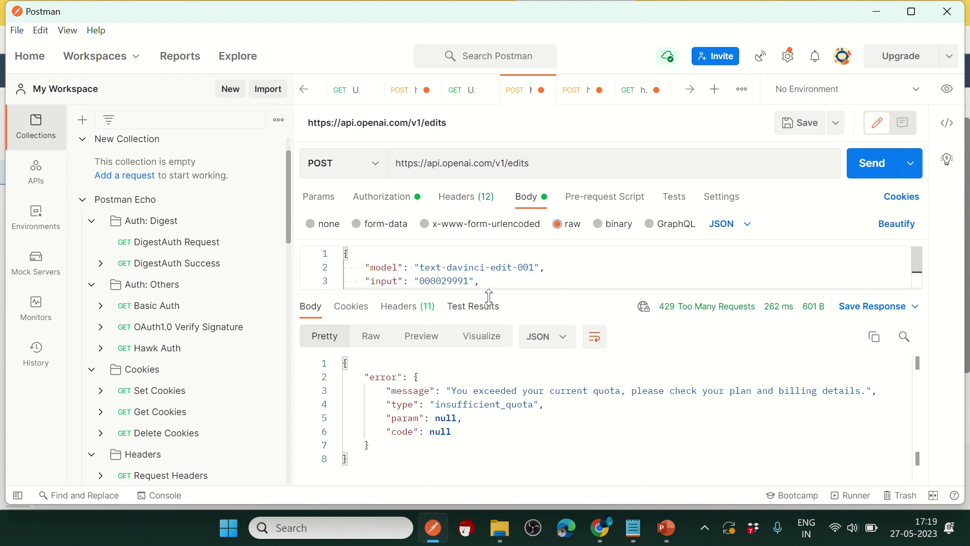
drag(483, 295, 482, 376)
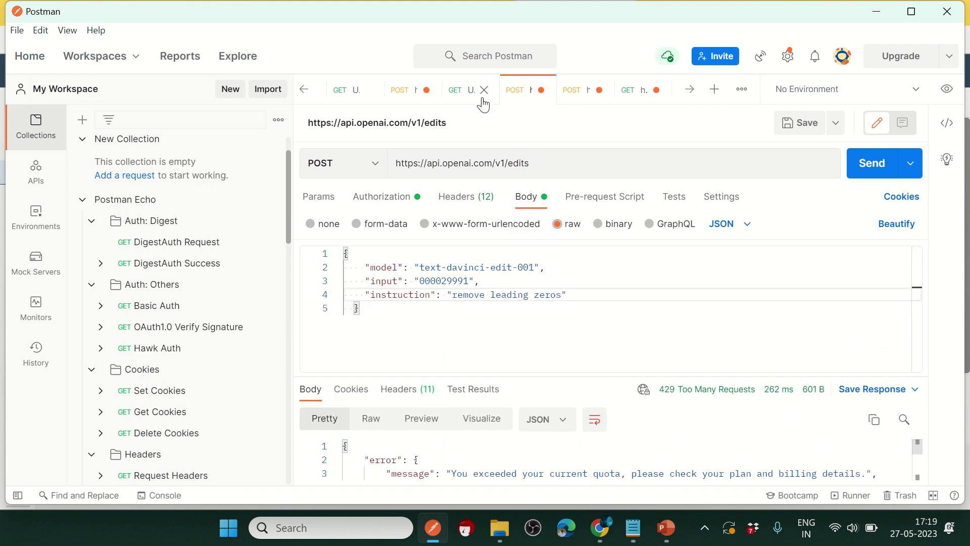
click(462, 98)
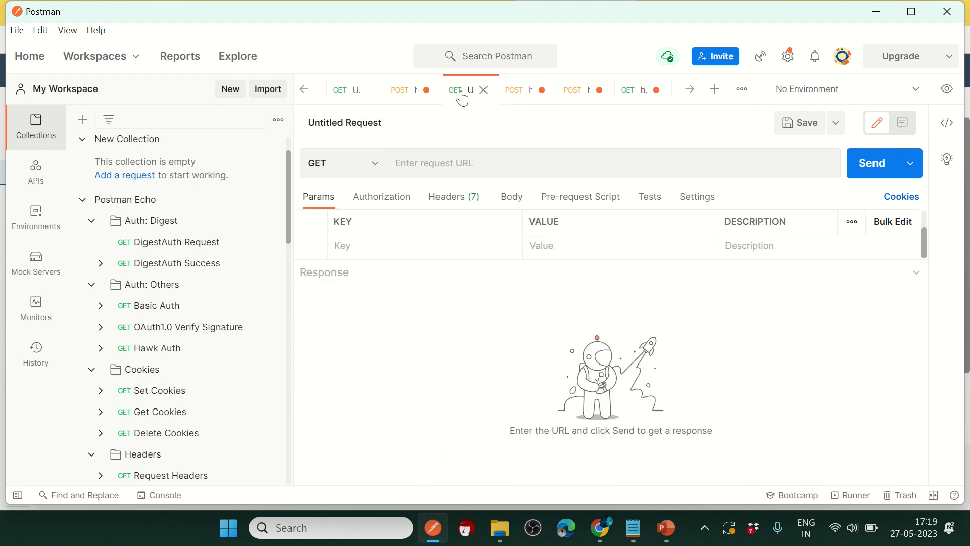
click(401, 90)
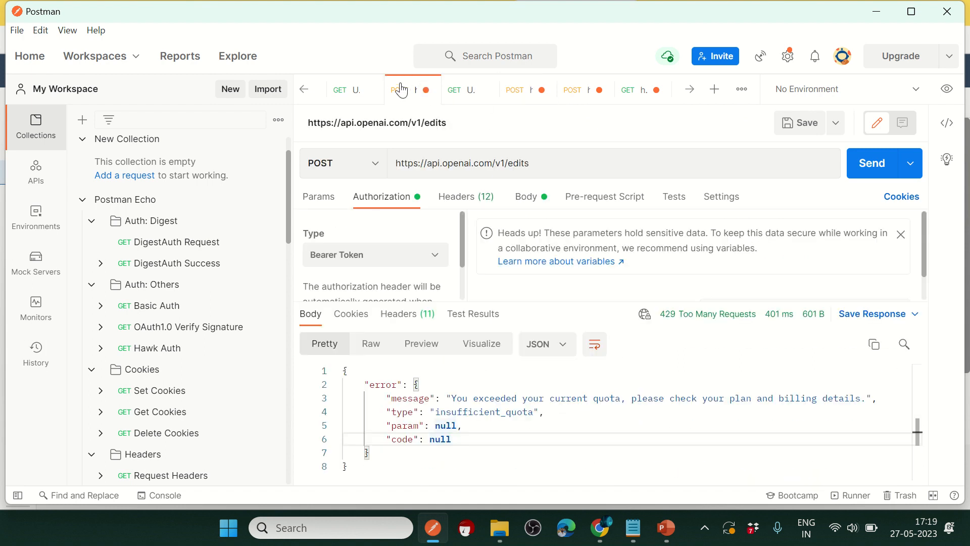
click(528, 199)
drag(524, 305, 511, 325)
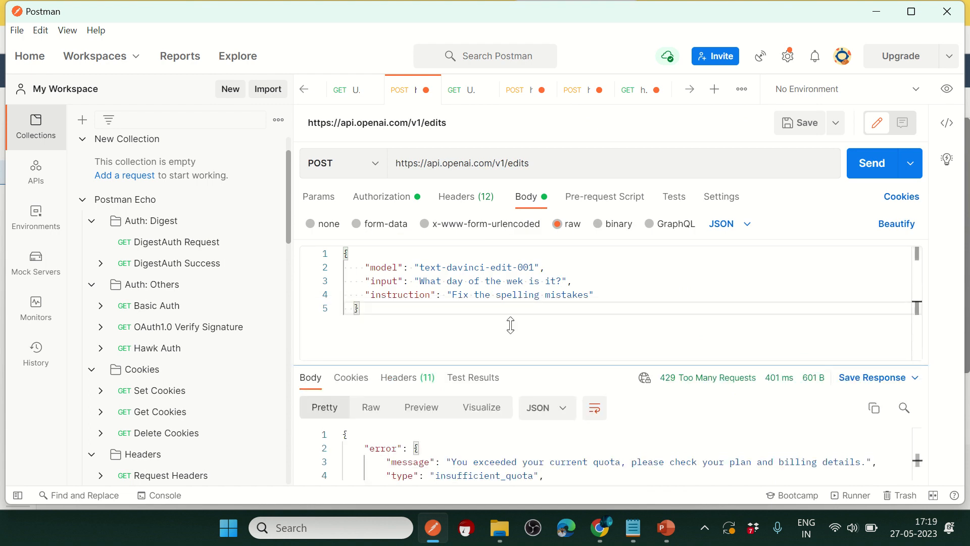
Step: Check the untitled, maymap45 and testexamp requests, including testexamp's XML body
click(351, 91)
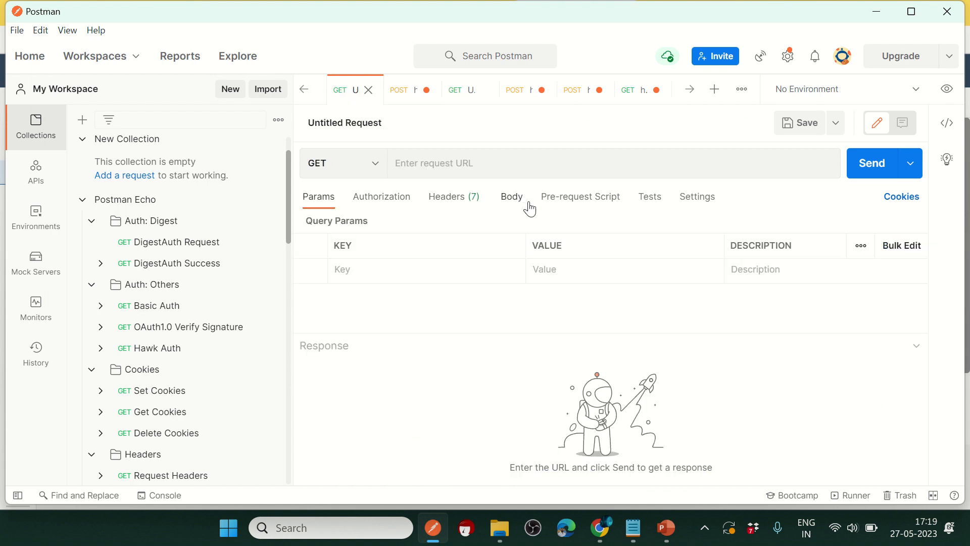
click(513, 198)
click(305, 91)
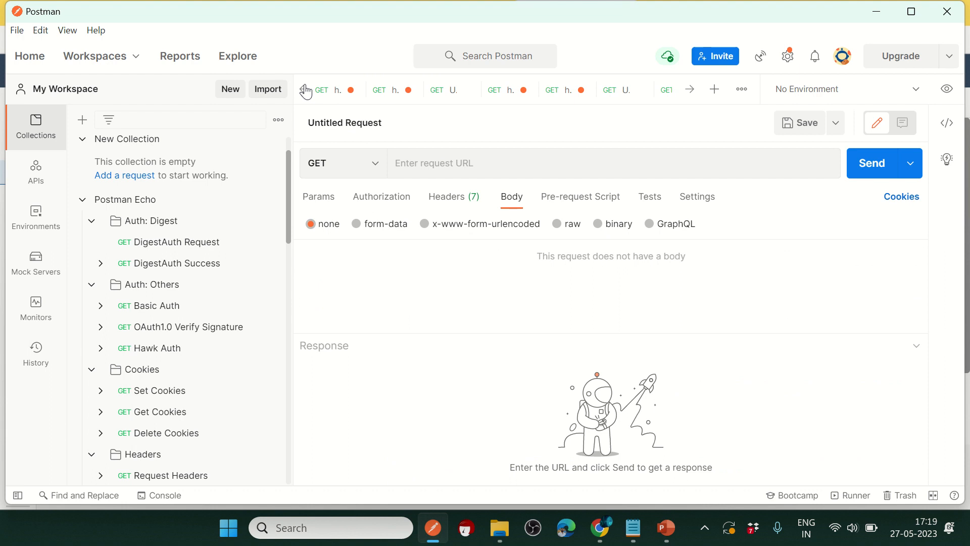
click(401, 95)
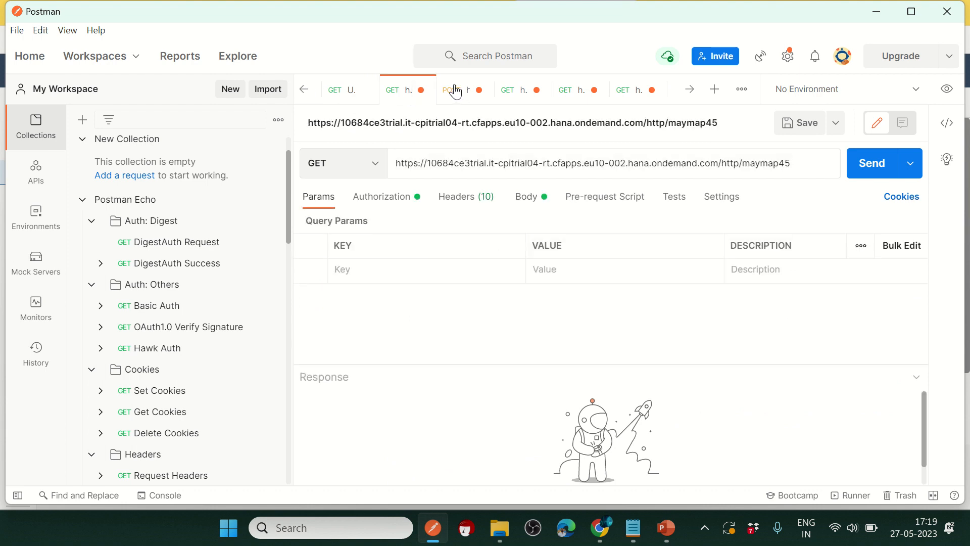
click(455, 92)
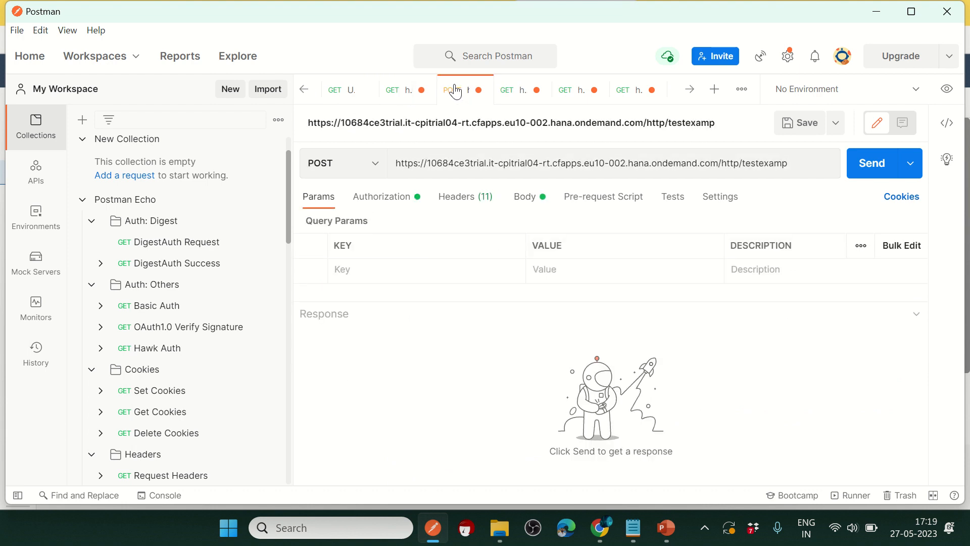
click(531, 202)
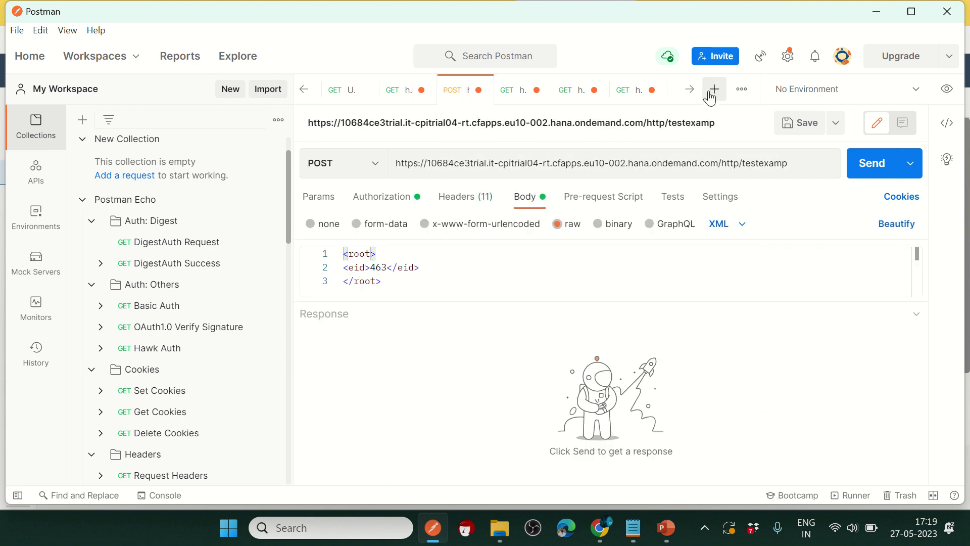
Step: Open the chatgptcpidemo, spelling-fix and leading-zeros OpenAI edits requests in turn
click(690, 90)
click(690, 91)
click(691, 93)
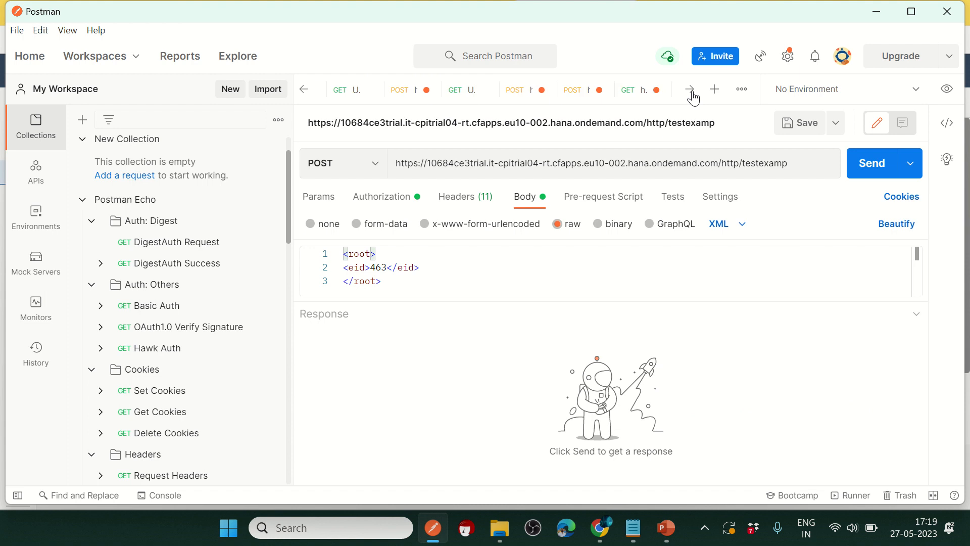
click(630, 89)
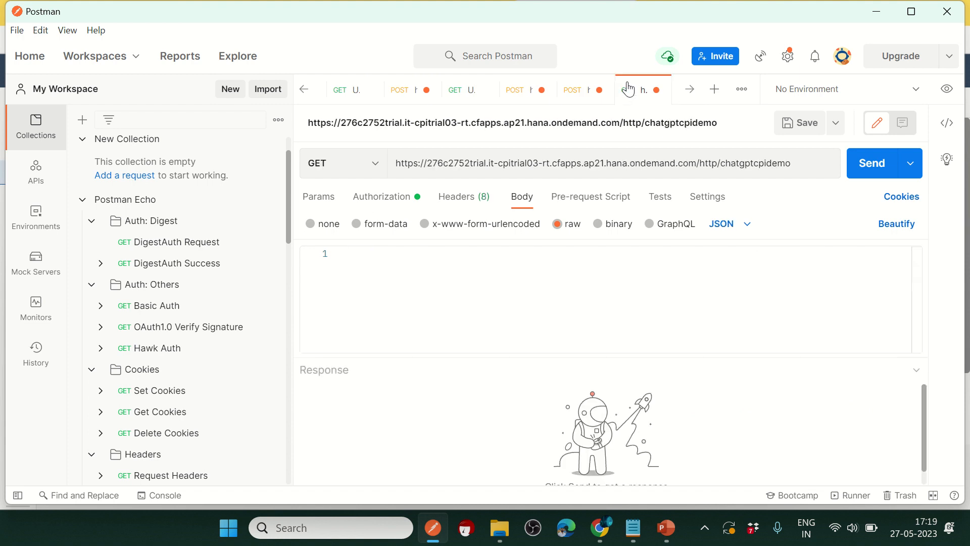
click(586, 91)
click(524, 96)
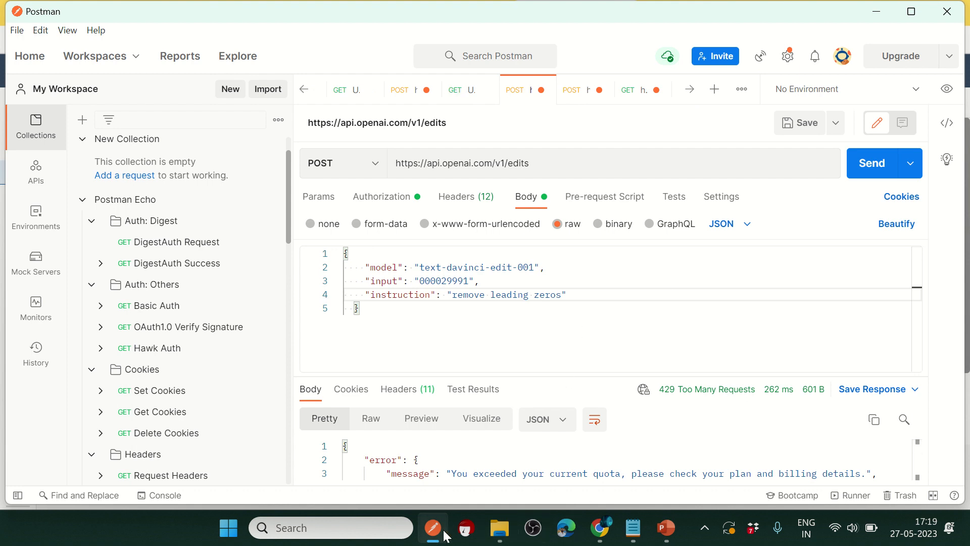
Step: Bring up a browser window from the taskbar
mouse_move(599, 528)
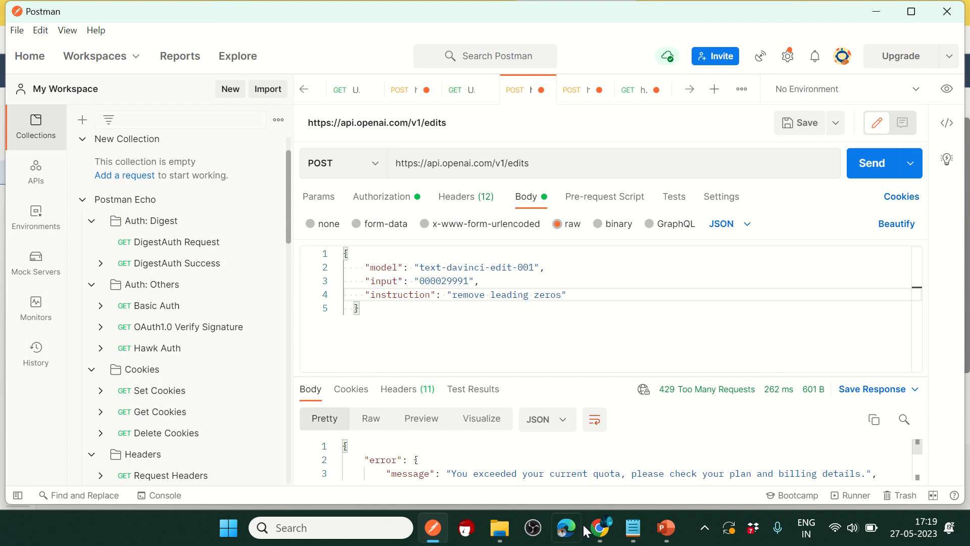
click(601, 529)
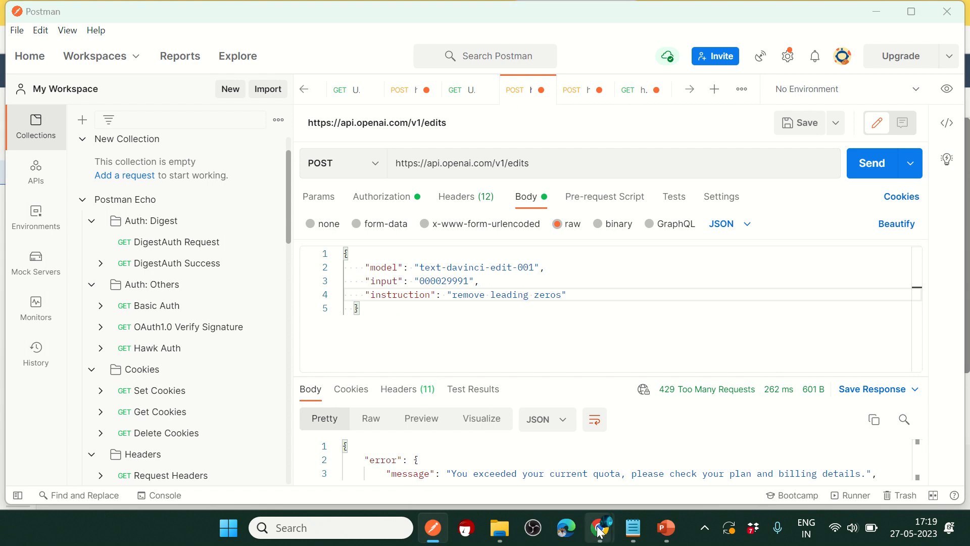
mouse_move(393, 9)
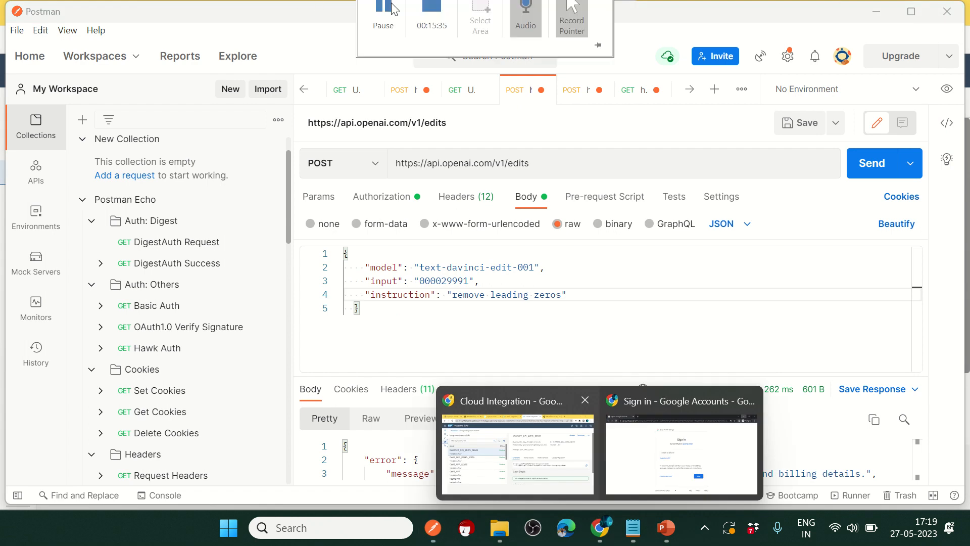
click(396, 32)
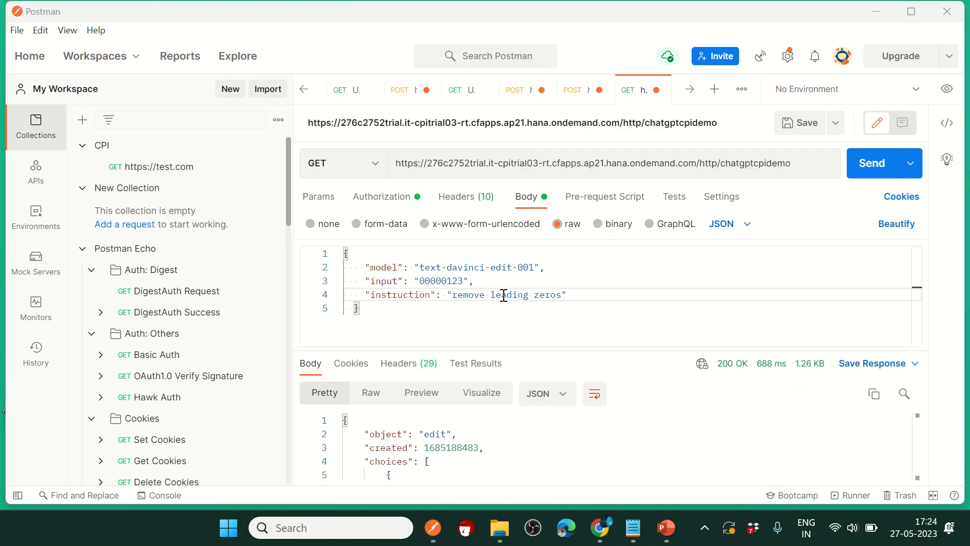
Step: Go over the JSON body's model, input 00000123 and instruction fields
drag(383, 319, 335, 255)
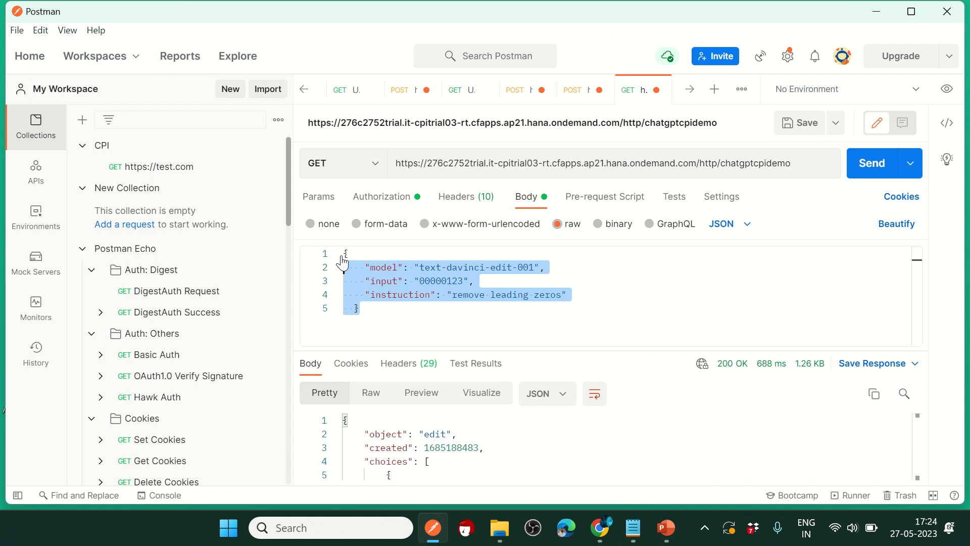
click(425, 320)
double_click(382, 267)
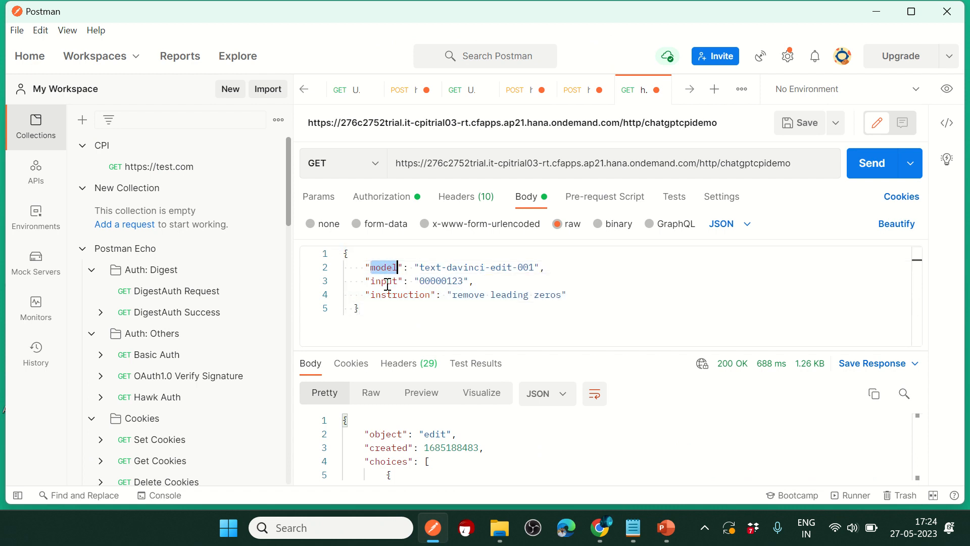
double_click(384, 281)
drag(423, 281, 457, 277)
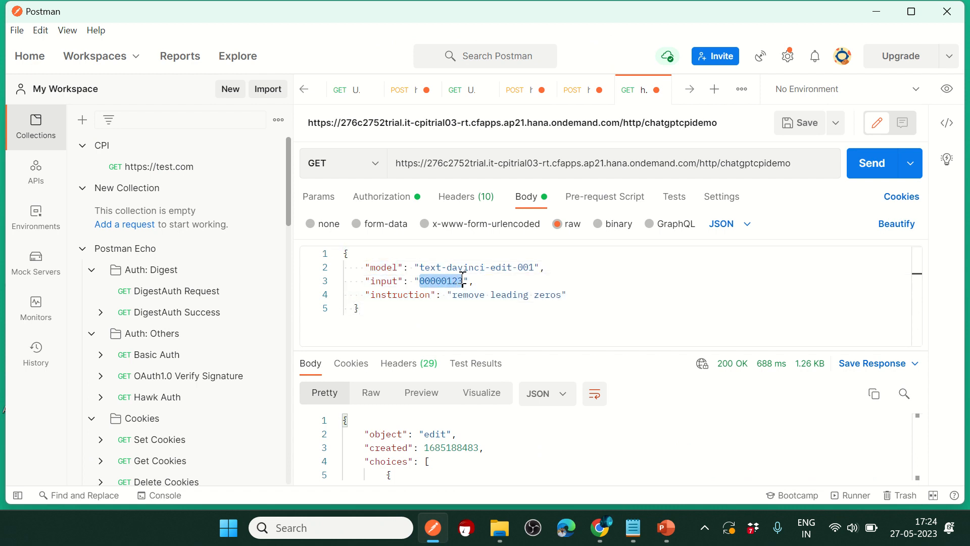
drag(375, 294, 441, 295)
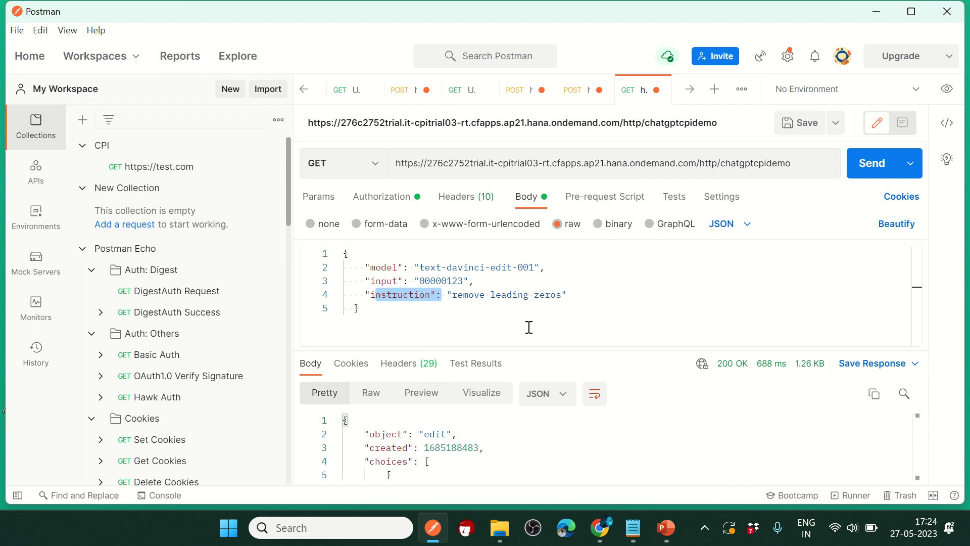
Step: Resend the chatgptcpidemo request, confirm it returns 123, then minimize Postman
drag(526, 351, 526, 289)
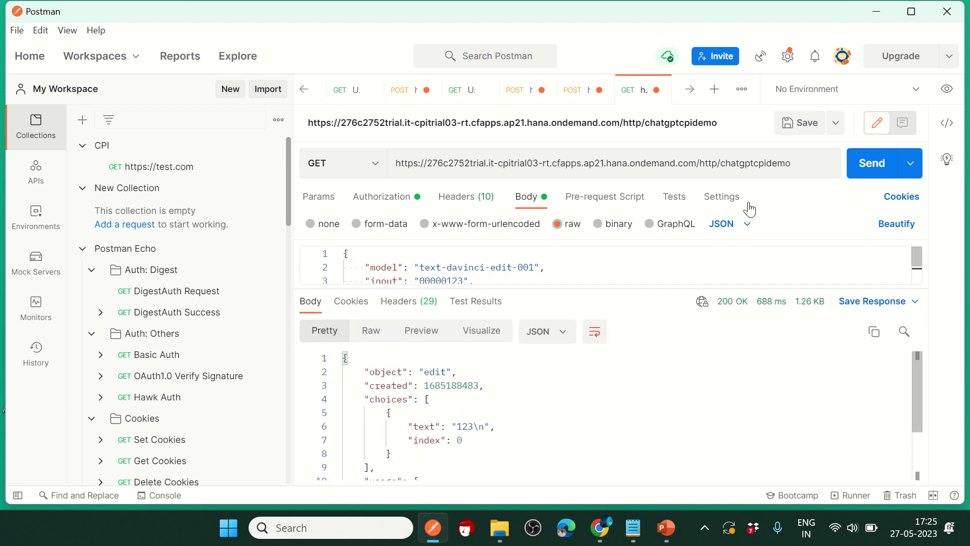
click(867, 168)
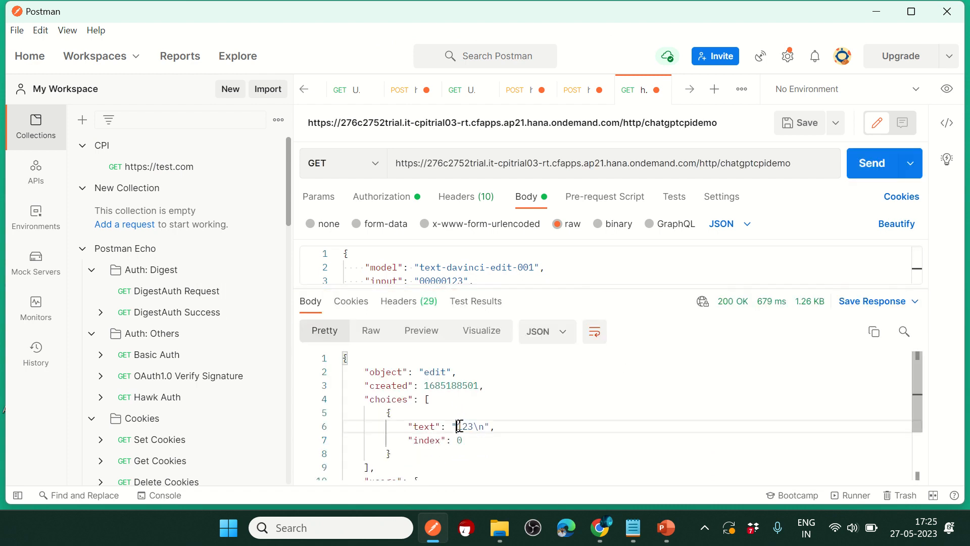
drag(458, 427, 471, 427)
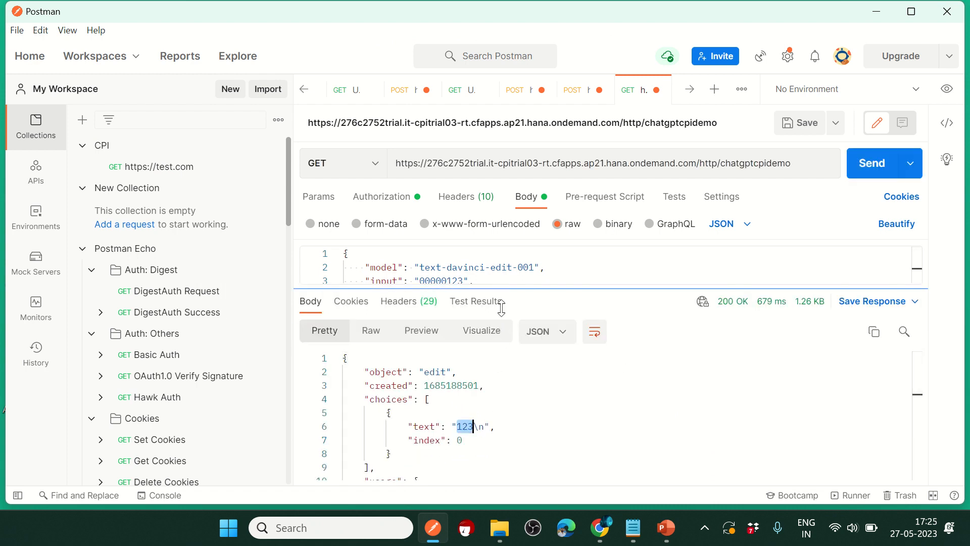
drag(466, 290, 466, 342)
drag(423, 280, 449, 282)
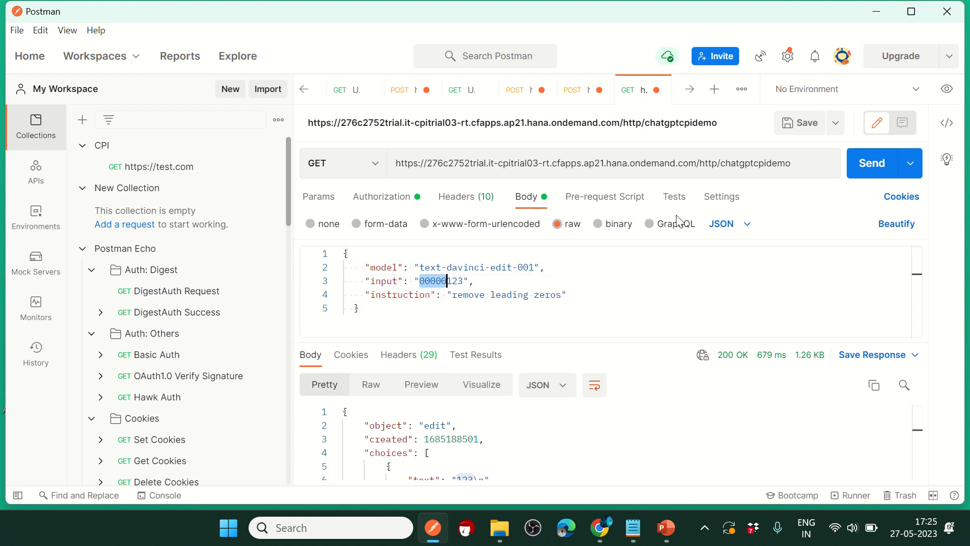
click(870, 13)
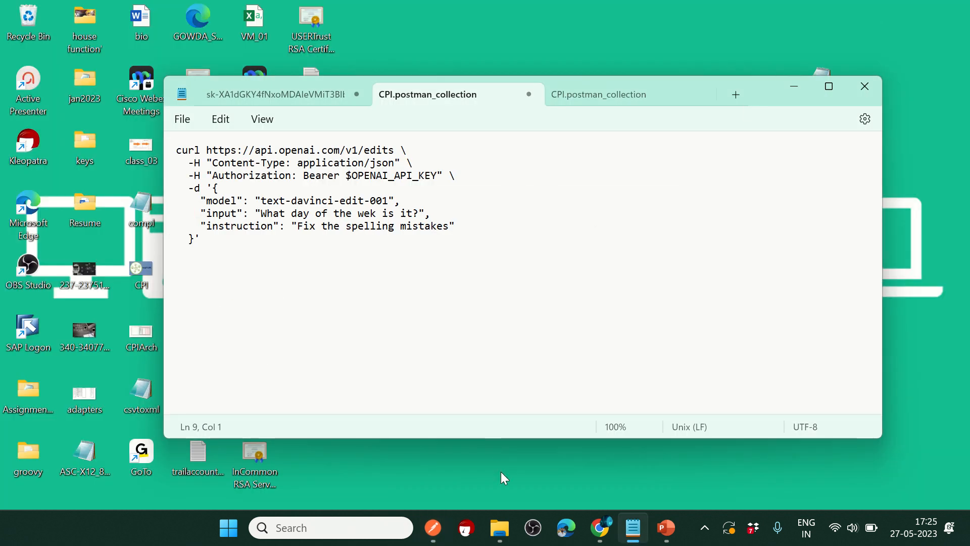
Step: Open the traced message body before the End step in CPI Helper, beautified
mouse_move(599, 529)
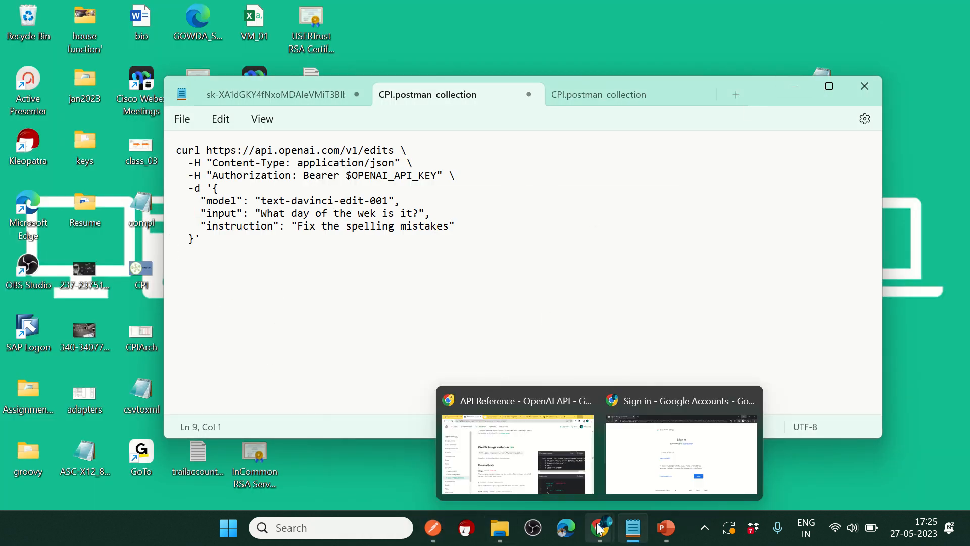
click(535, 448)
click(444, 16)
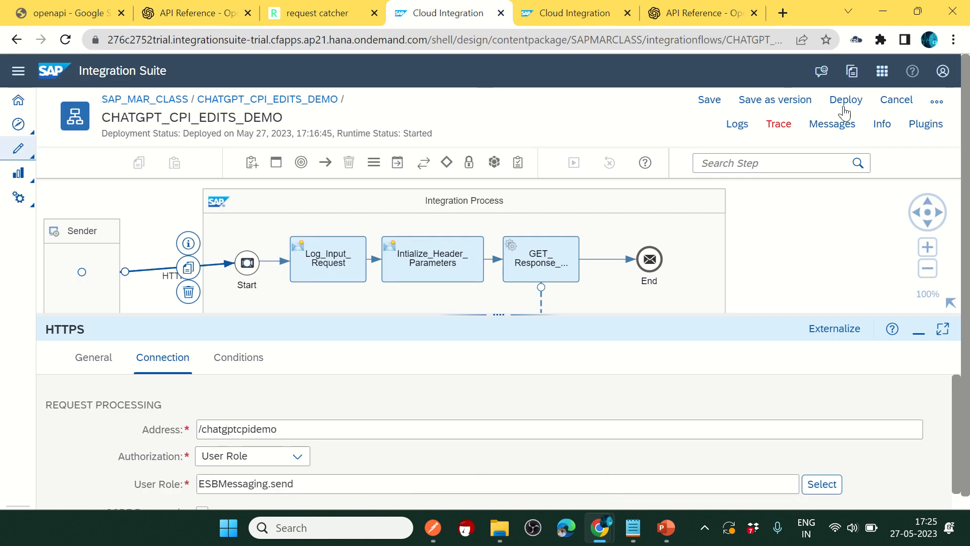
click(839, 123)
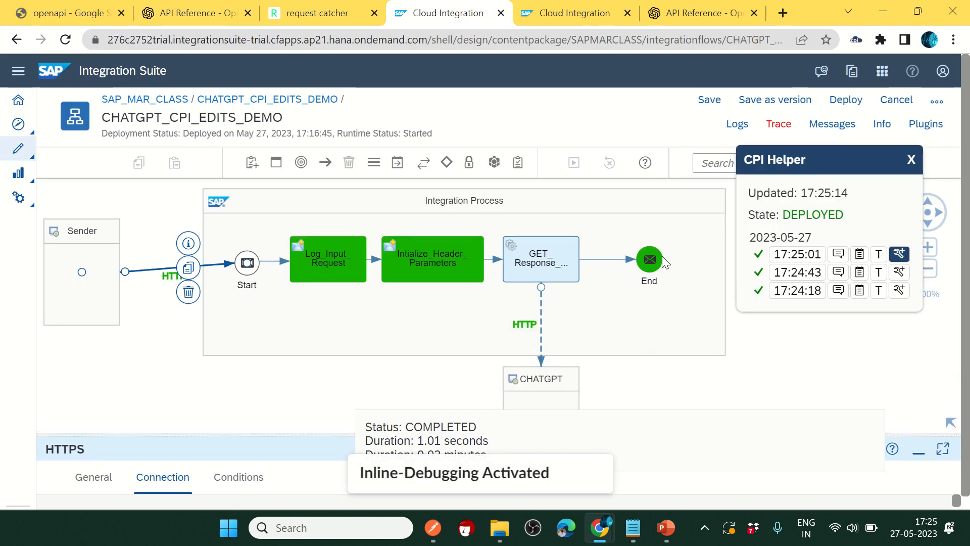
click(660, 257)
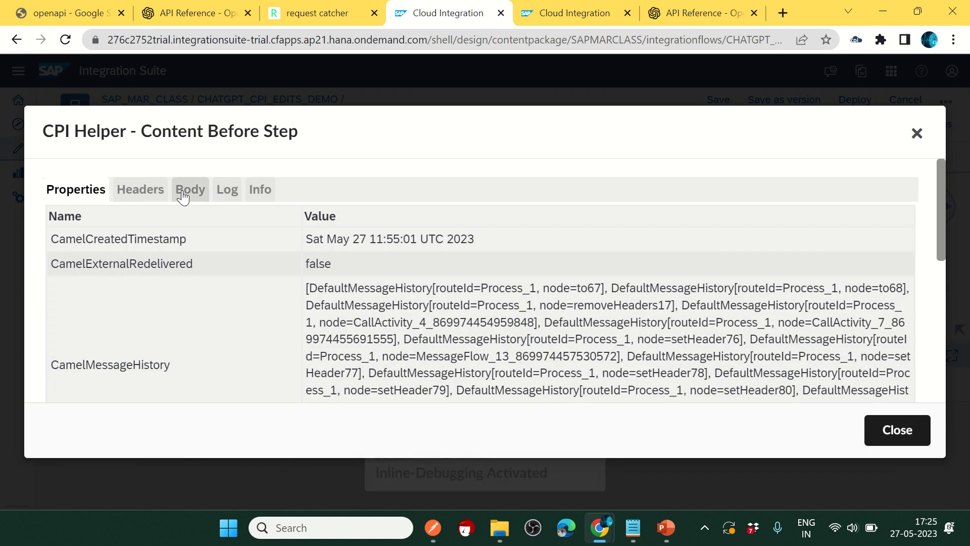
click(183, 193)
click(76, 213)
Step: Inspect the traced JSON response's text field holding 123, then close the viewer
scroll(244, 280, down, 3)
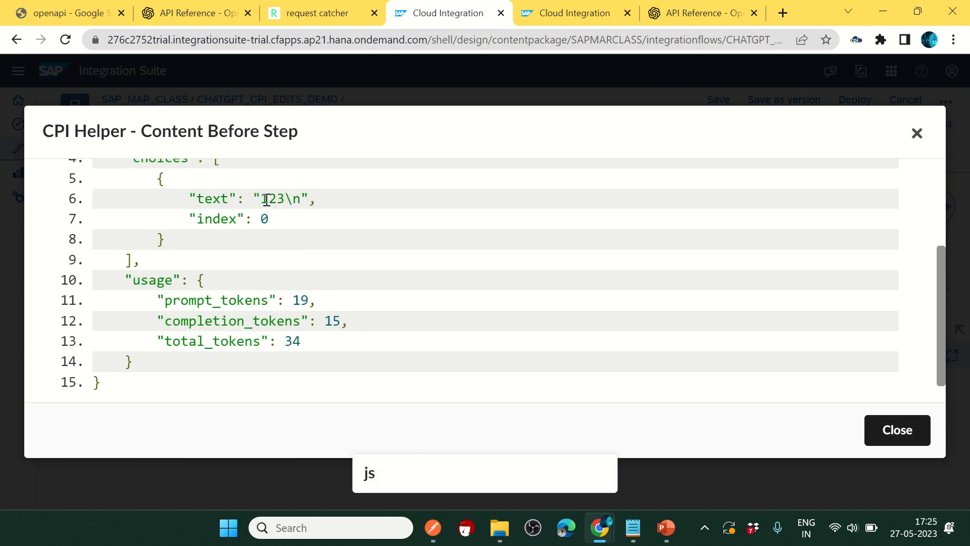
scroll(293, 276, up, 3)
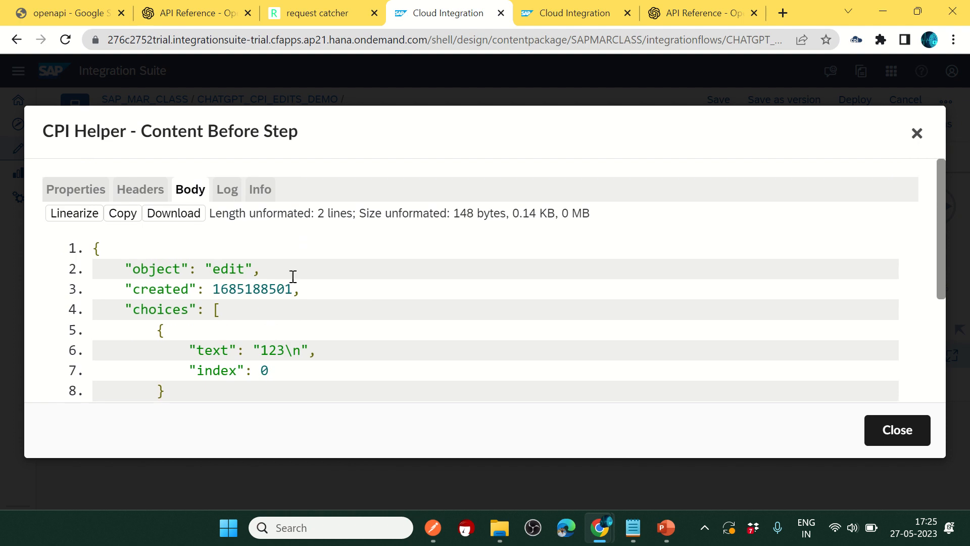
drag(96, 248, 347, 284)
scroll(366, 281, up, 2)
scroll(365, 281, up, 2)
click(197, 326)
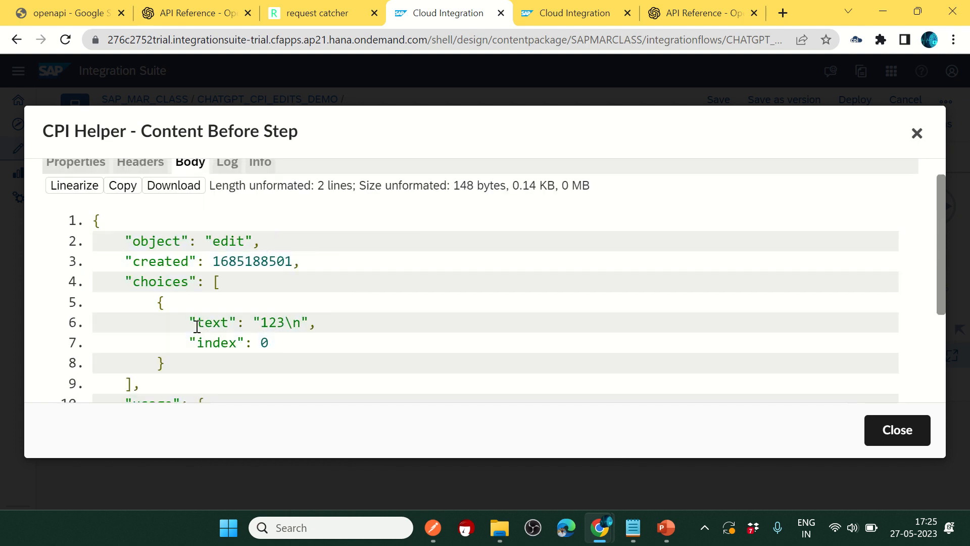
drag(199, 323, 228, 323)
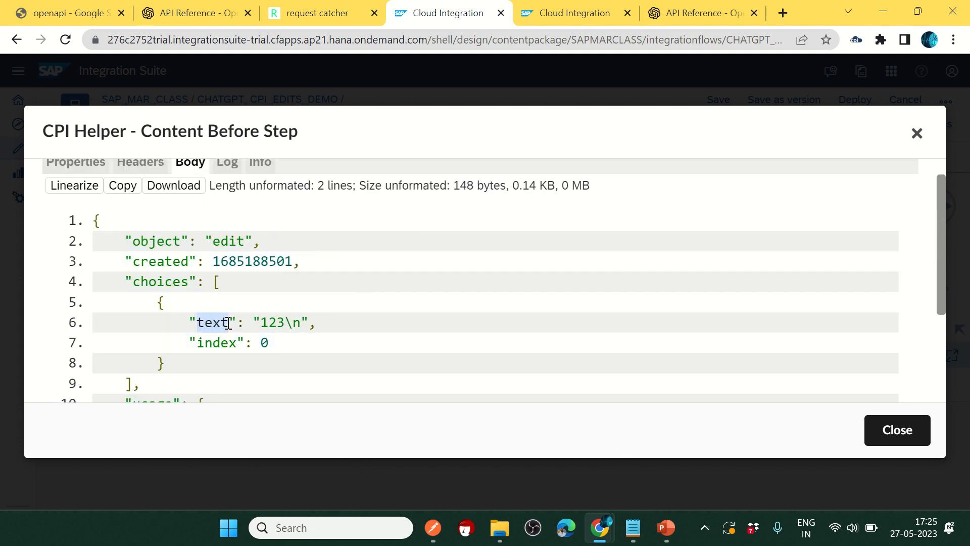
click(923, 134)
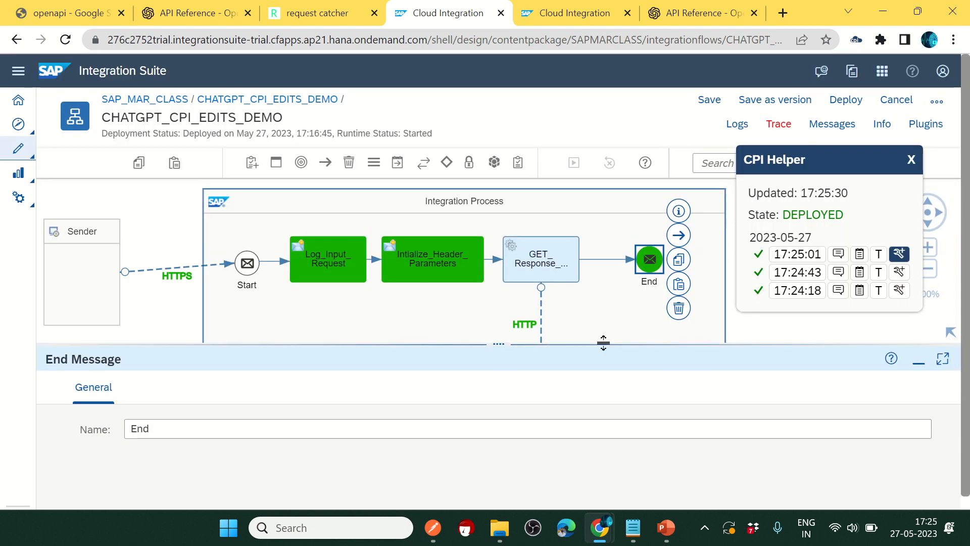
Step: Move End right and insert a JSON to XML Converter after GET_Response_From_CHATGPT
drag(654, 262, 718, 266)
drag(710, 394, 561, 396)
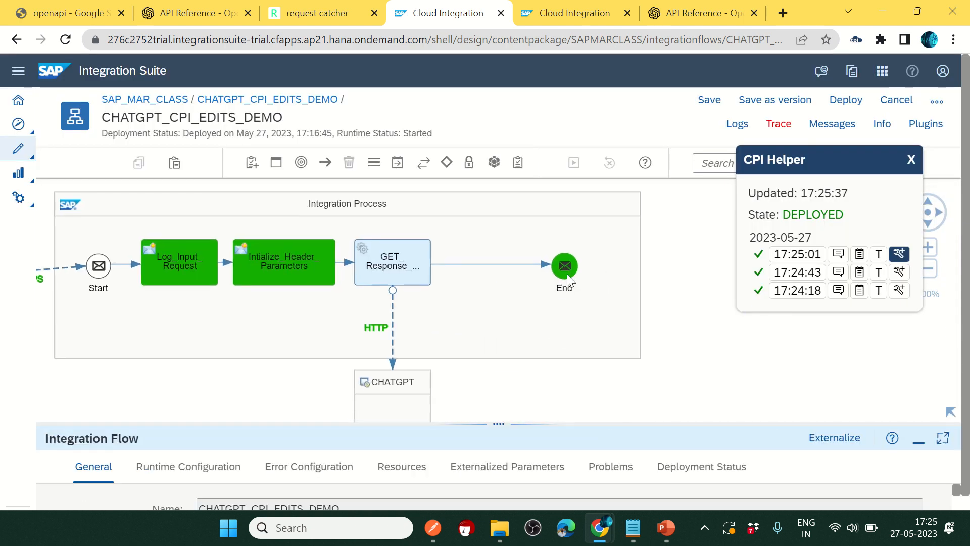
drag(567, 266, 622, 267)
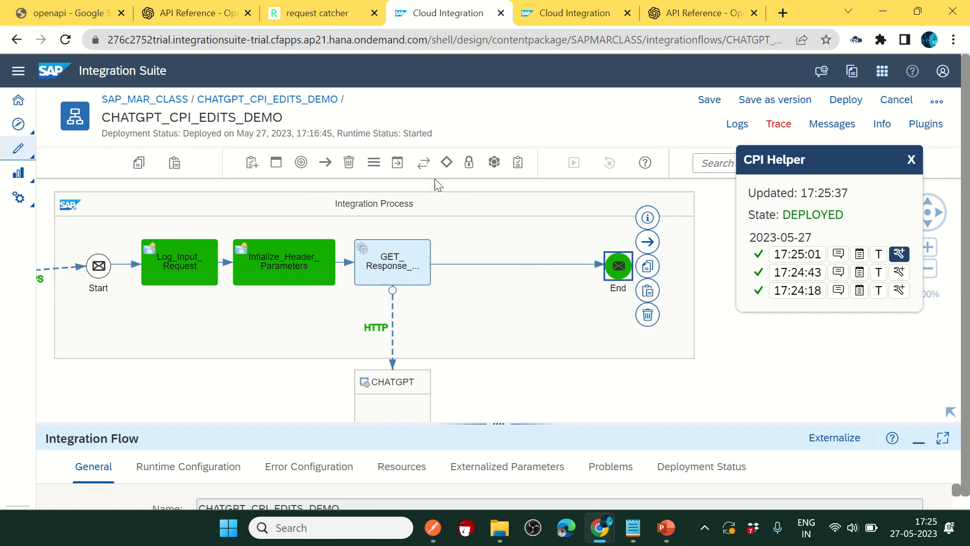
click(397, 162)
click(397, 241)
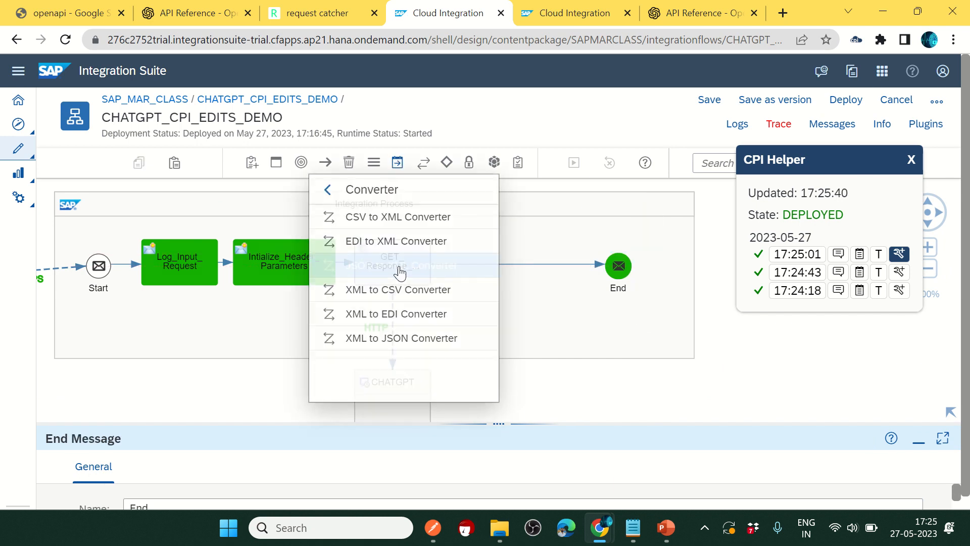
click(401, 266)
click(492, 267)
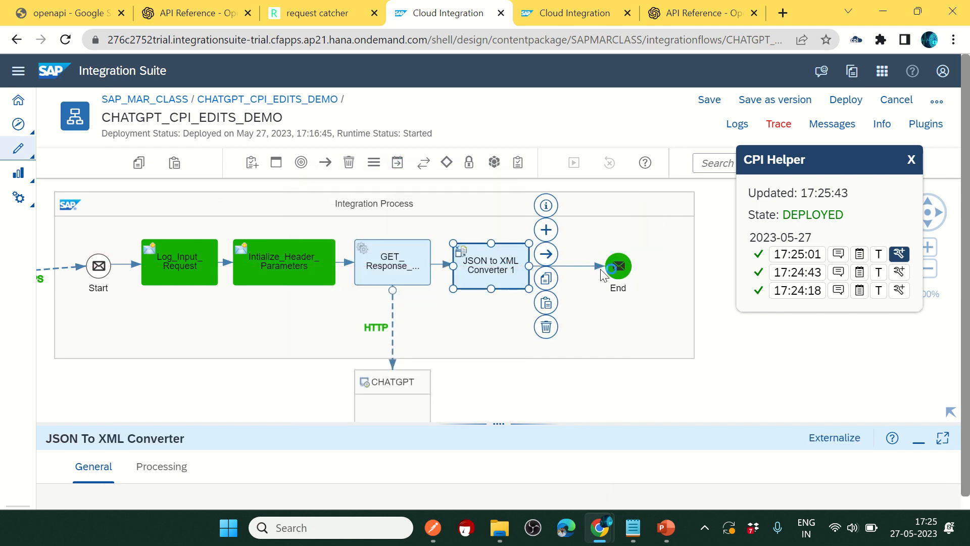
Step: Add a Content Modifier just before End and enlarge its property panel
drag(619, 268, 666, 268)
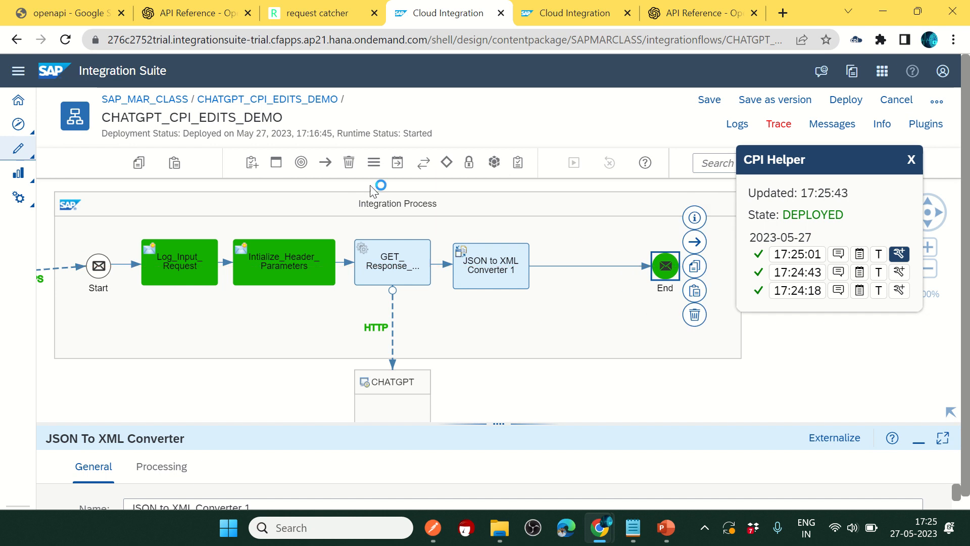
click(397, 163)
click(449, 225)
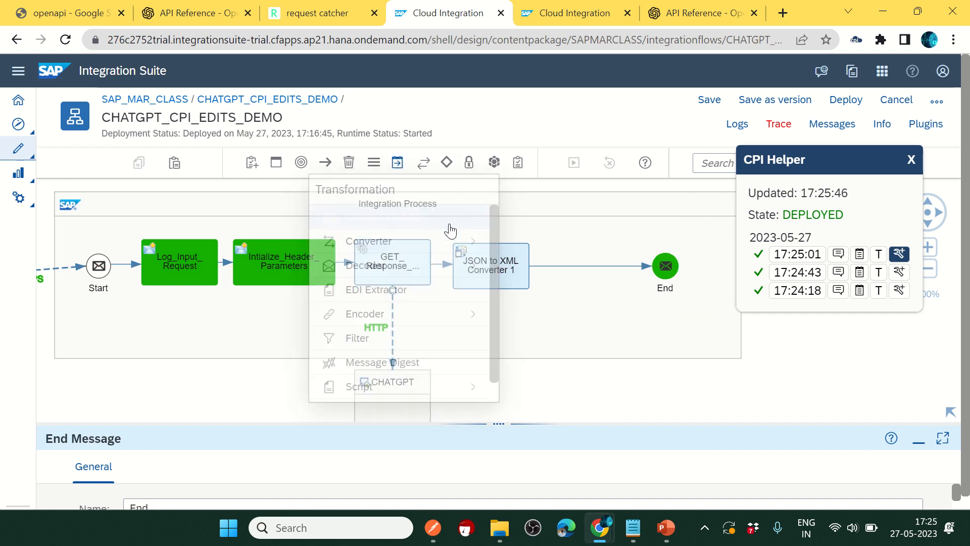
click(589, 267)
drag(500, 420, 499, 248)
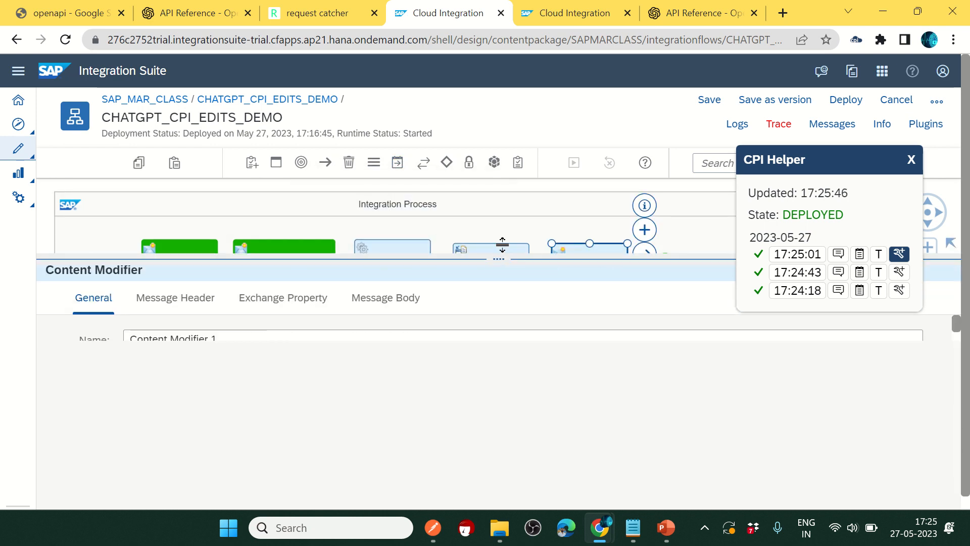
Step: Add exchange property text with Source Type XPath, value //text, type java.lang.String
click(273, 290)
click(853, 342)
click(444, 399)
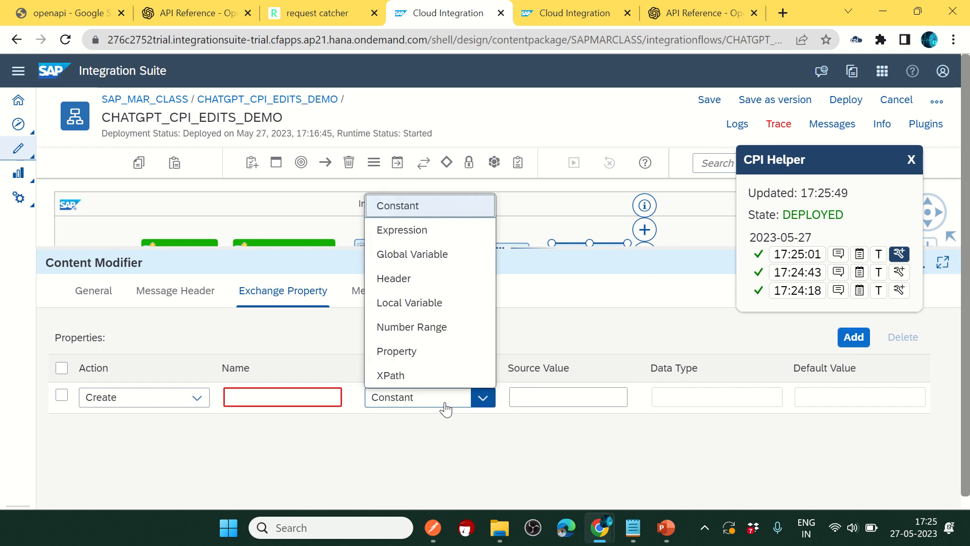
click(403, 375)
click(535, 398)
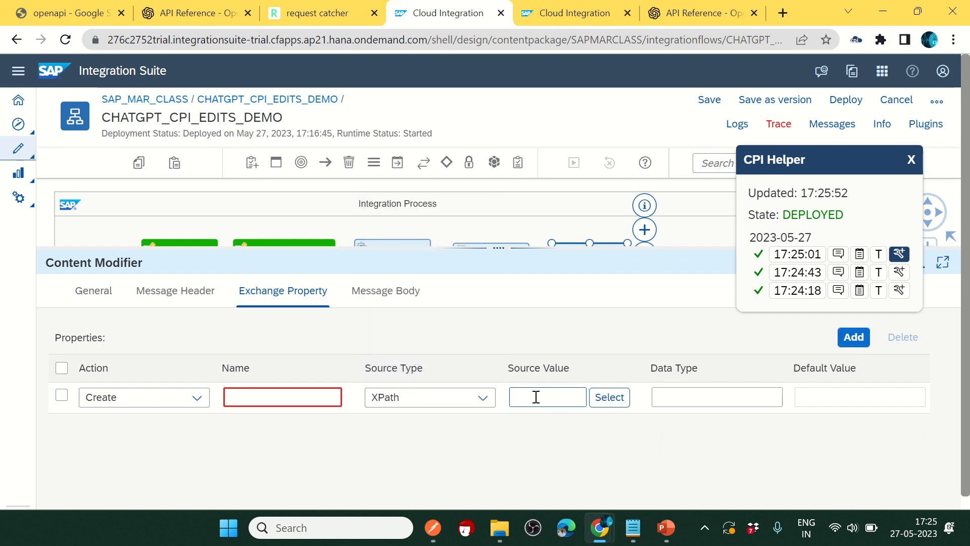
text(//text)
click(323, 398)
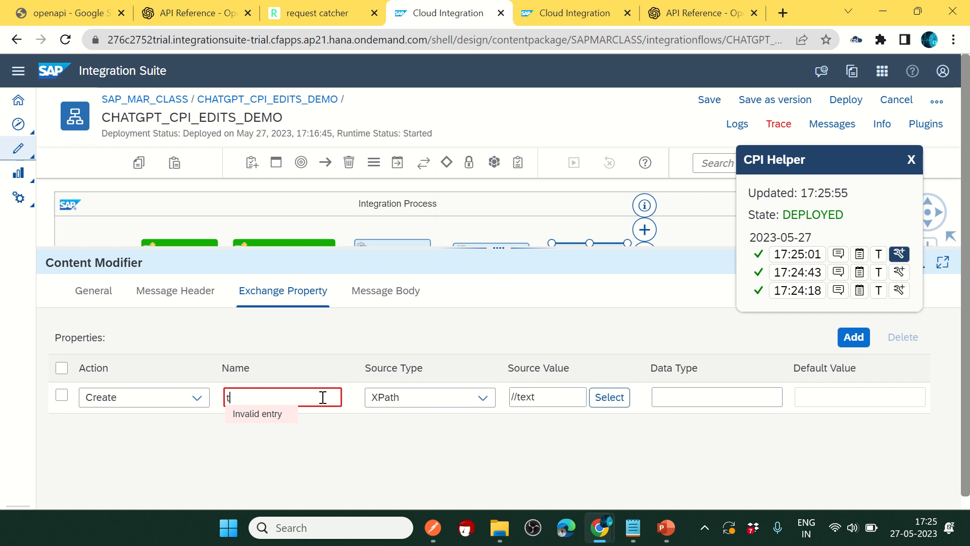
click(683, 396)
text(java.lang.String)
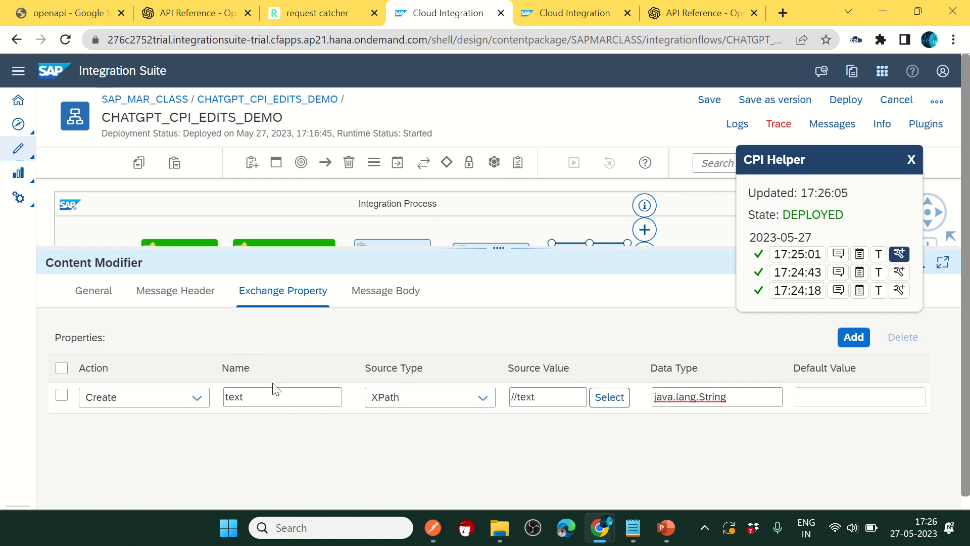
drag(273, 397, 205, 397)
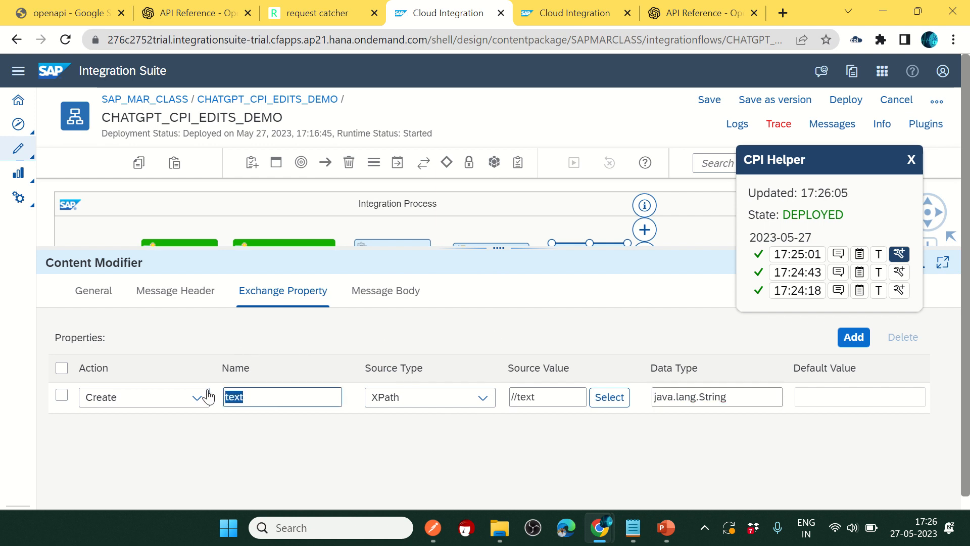
Step: Set the message body to ${property.text} and rename the step Intialize_Response_Text
click(384, 291)
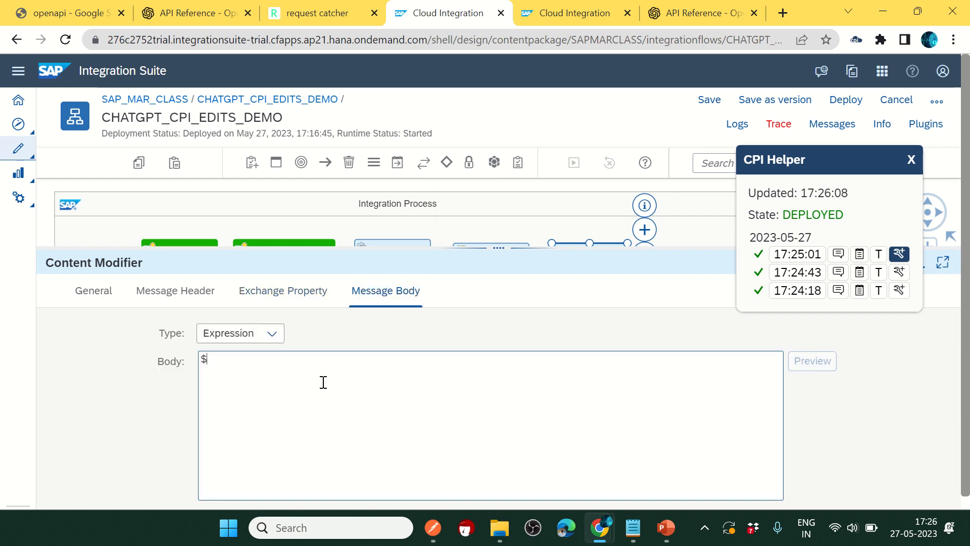
text(${property.text)
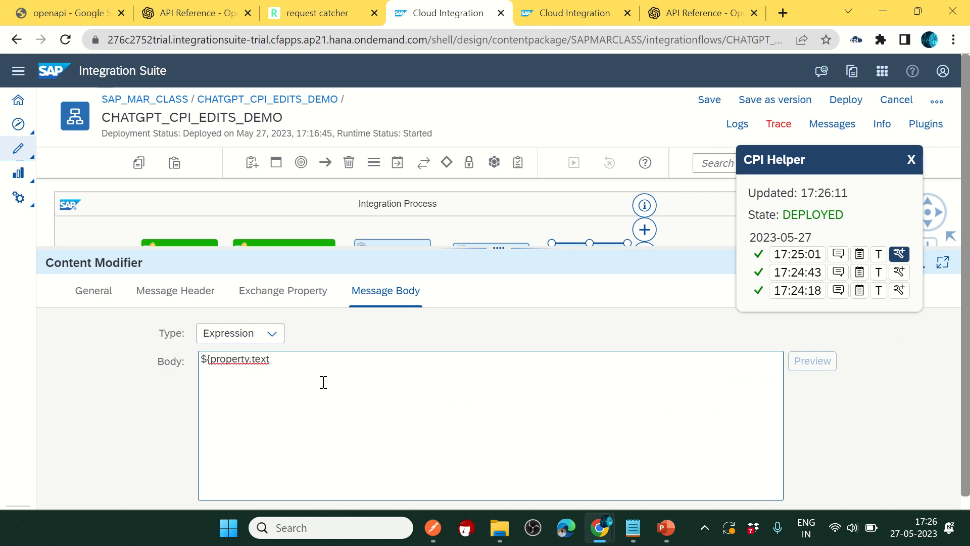
text(})
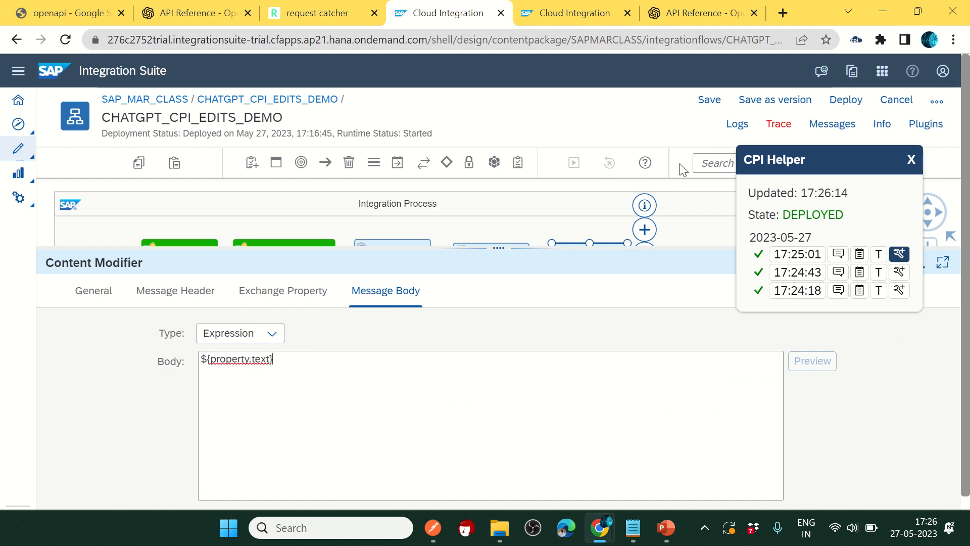
click(76, 290)
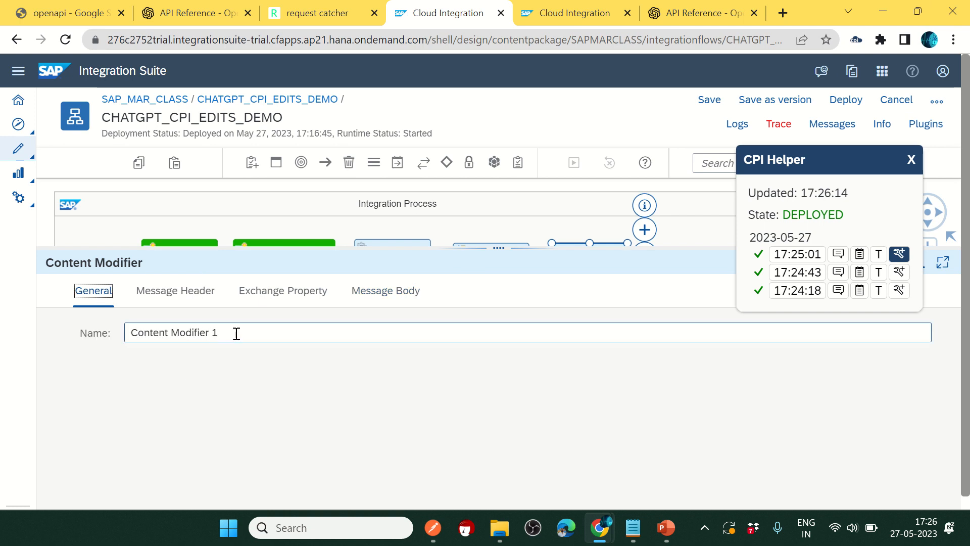
drag(234, 331, 37, 329)
text(Inti)
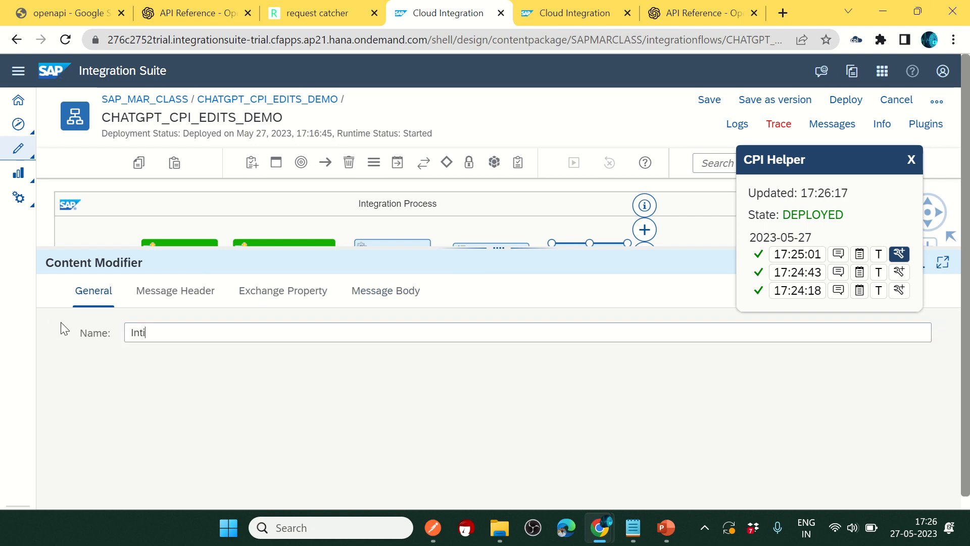
text(alize_Response_Text)
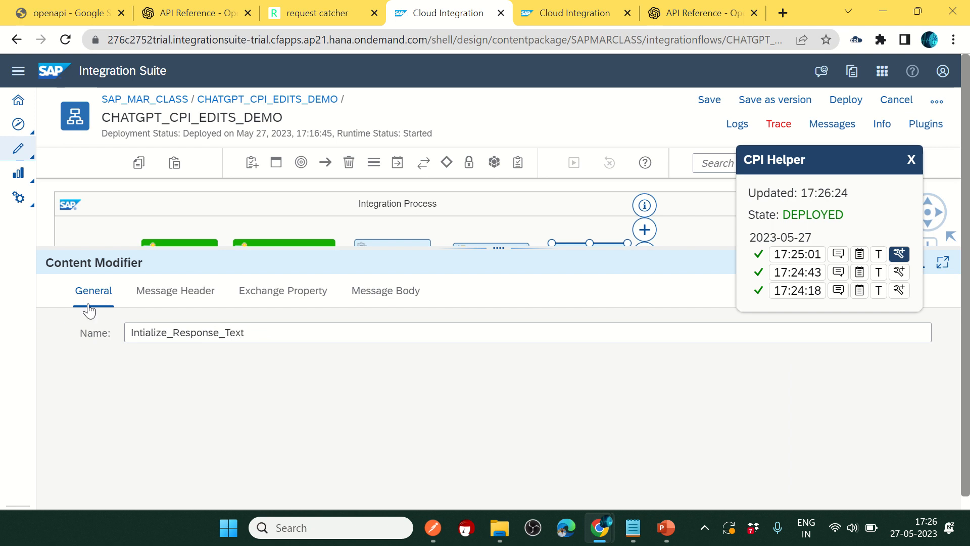
drag(491, 247, 495, 372)
Step: Save and redeploy CHATGPT_CPI_EDITS_DEMO, confirming the deployment and dismissing the notice, then return to Postman
click(845, 99)
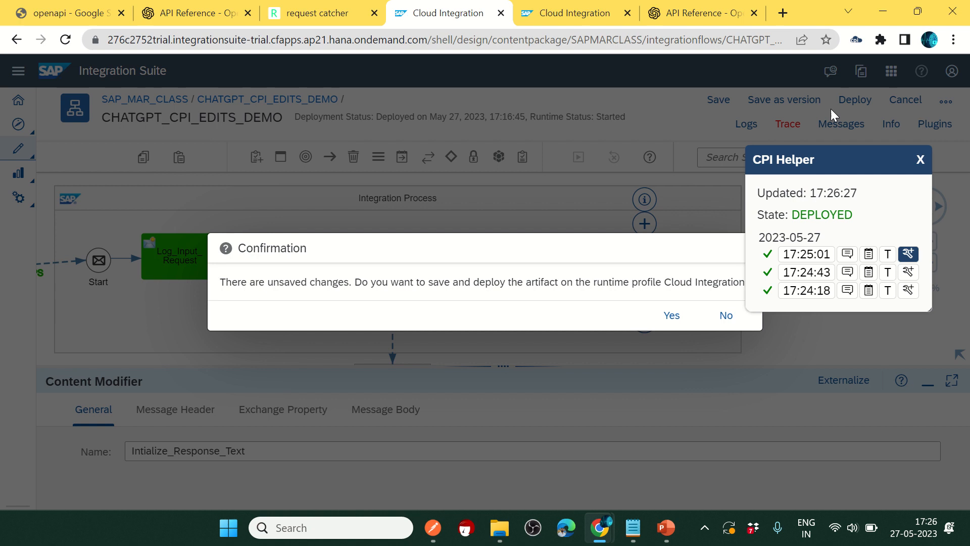
click(666, 315)
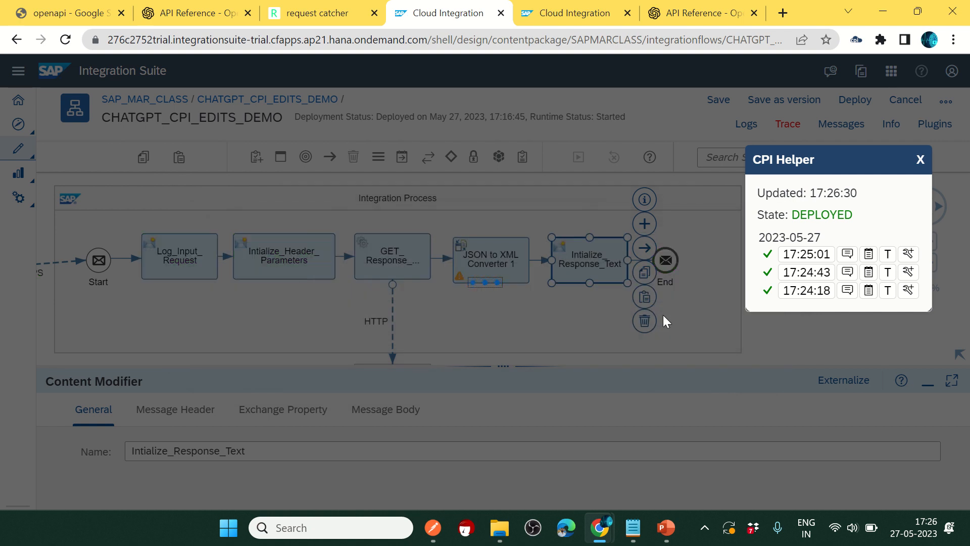
click(599, 315)
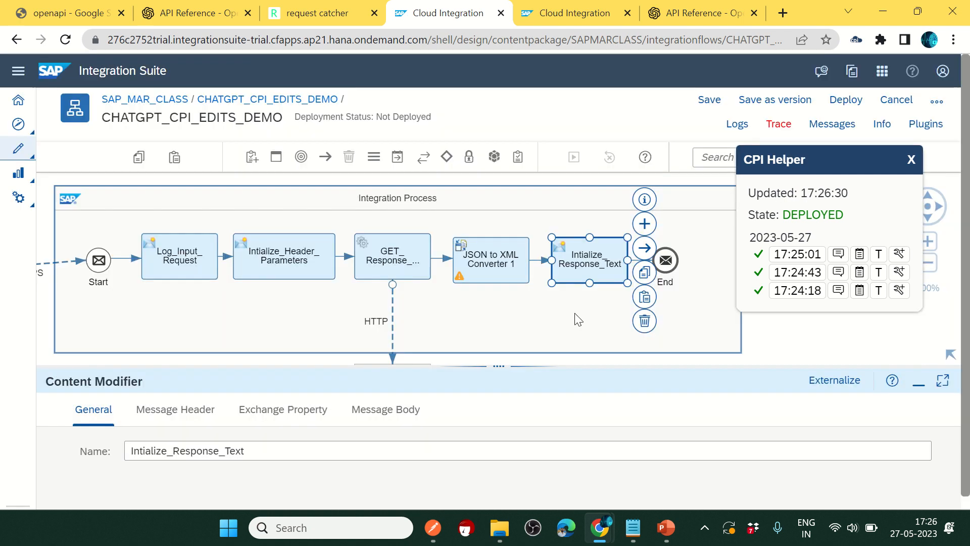
drag(503, 366, 501, 346)
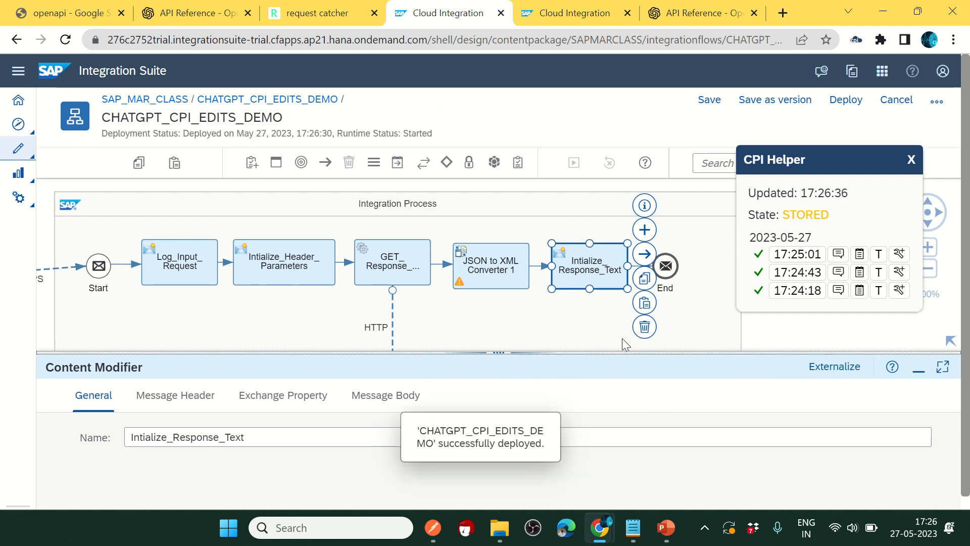
click(440, 531)
Step: Resend the chatgptcpidemo request to the redeployed flow and check the returned value 123
click(864, 170)
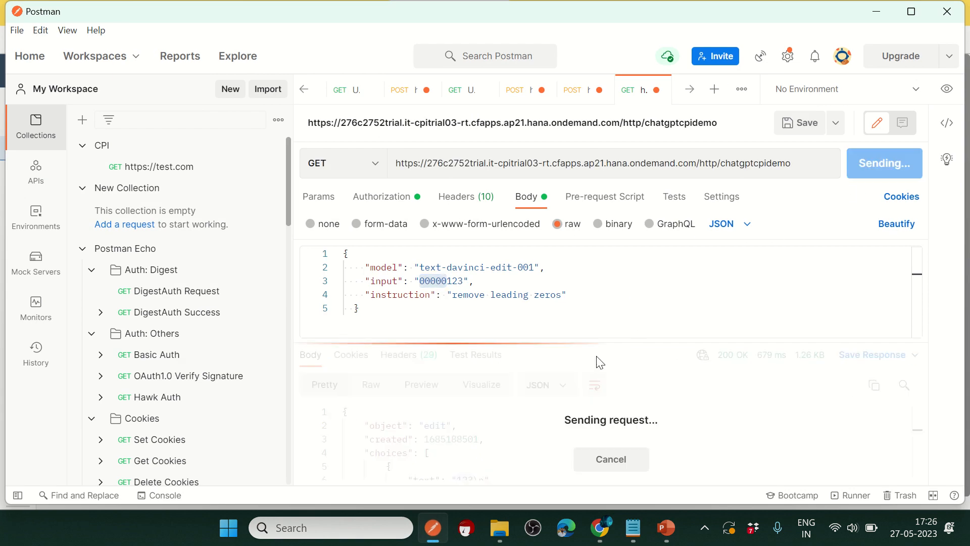
drag(580, 344, 580, 313)
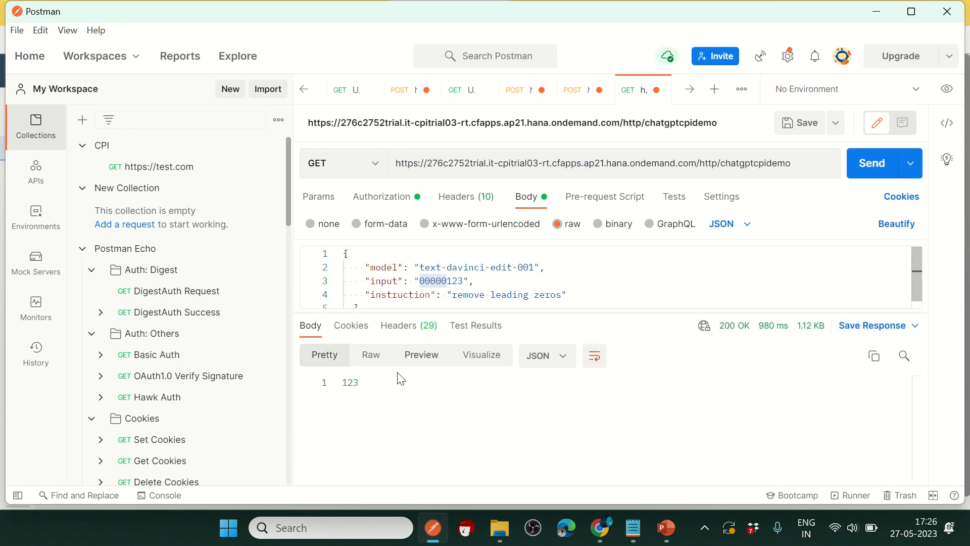
drag(363, 382, 341, 382)
drag(465, 281, 449, 282)
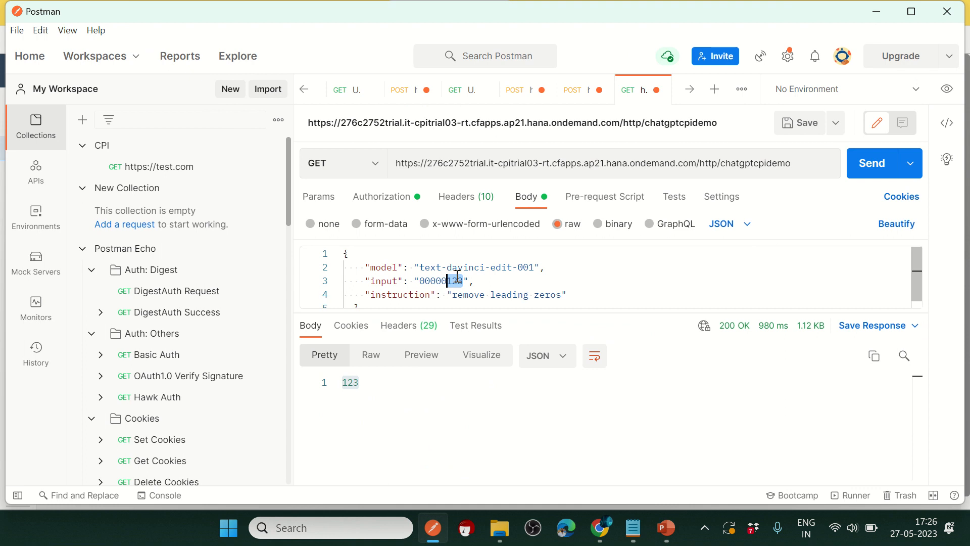
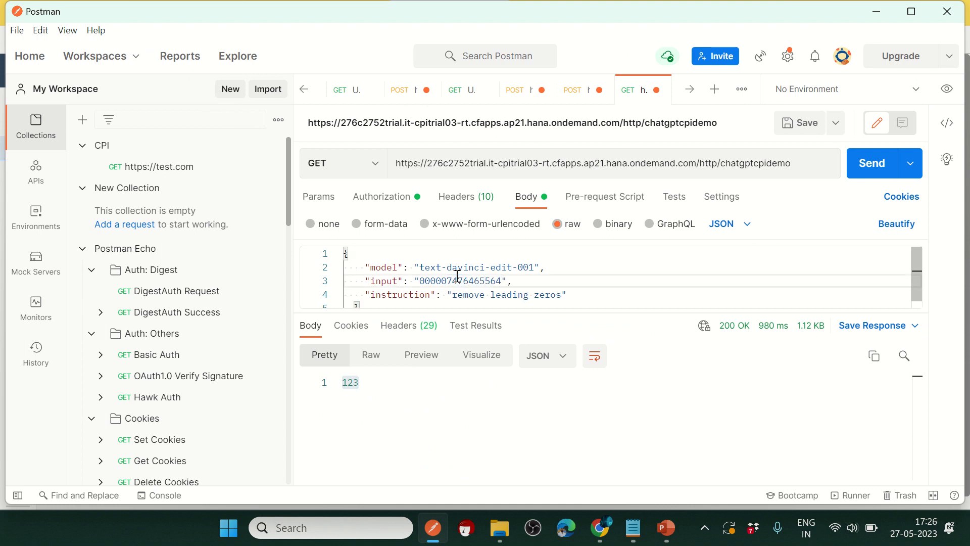
click(882, 164)
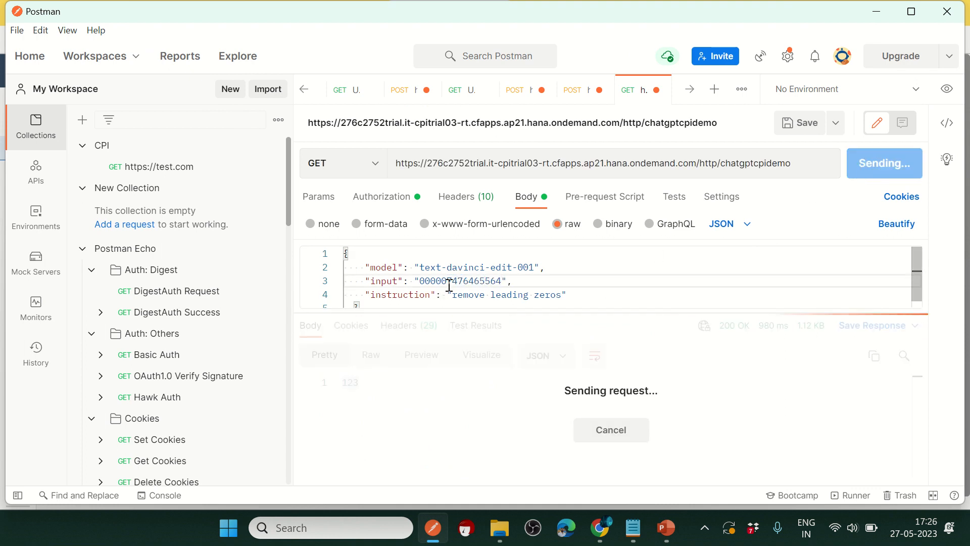
drag(449, 281, 502, 281)
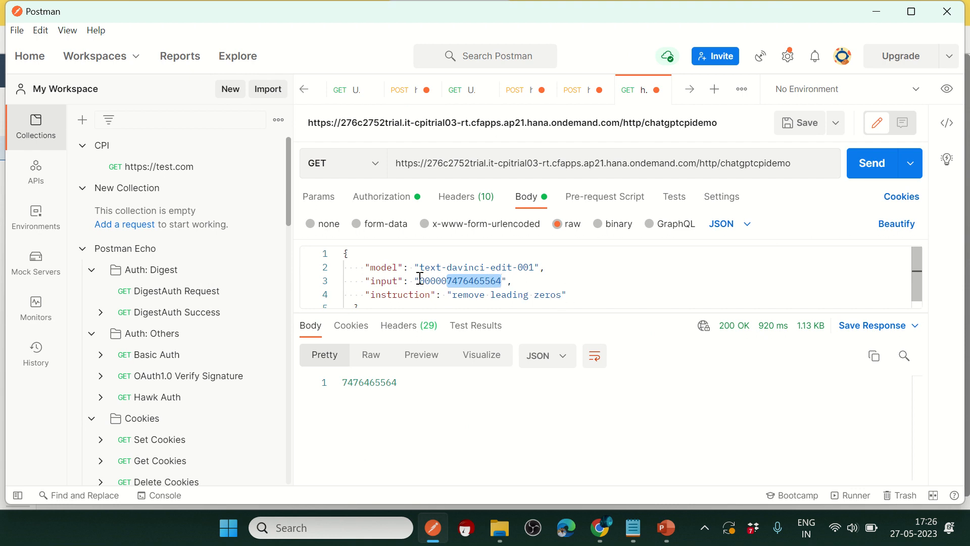
drag(420, 281, 453, 281)
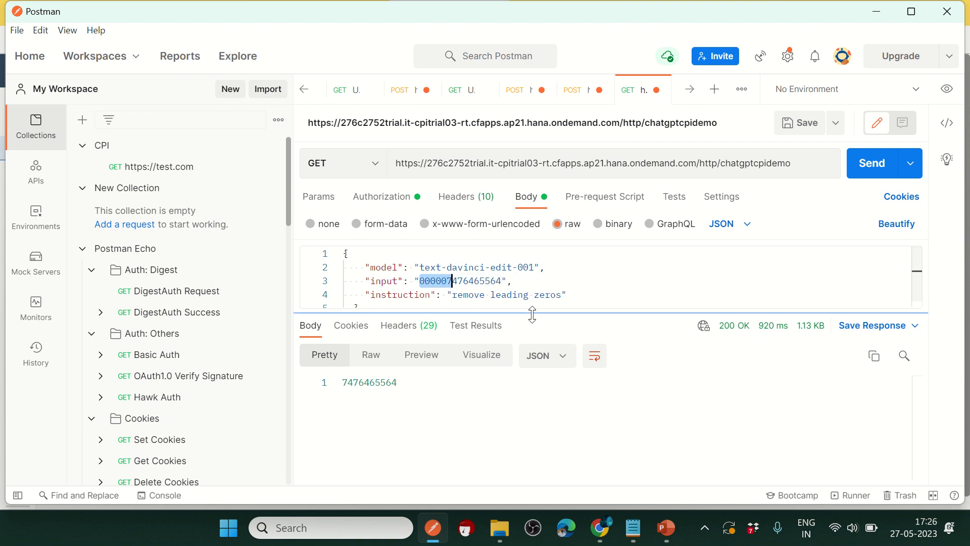
drag(532, 314, 559, 353)
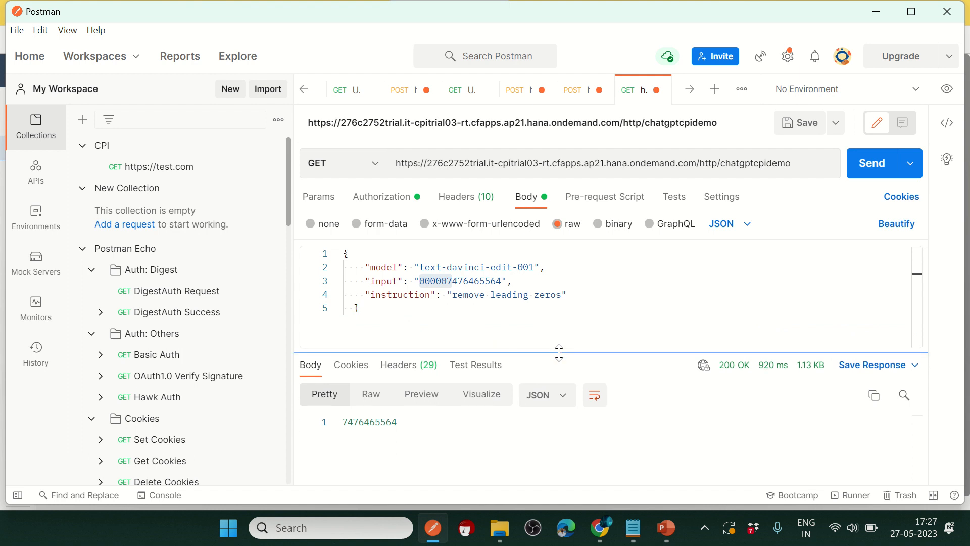
click(598, 304)
drag(502, 282, 425, 282)
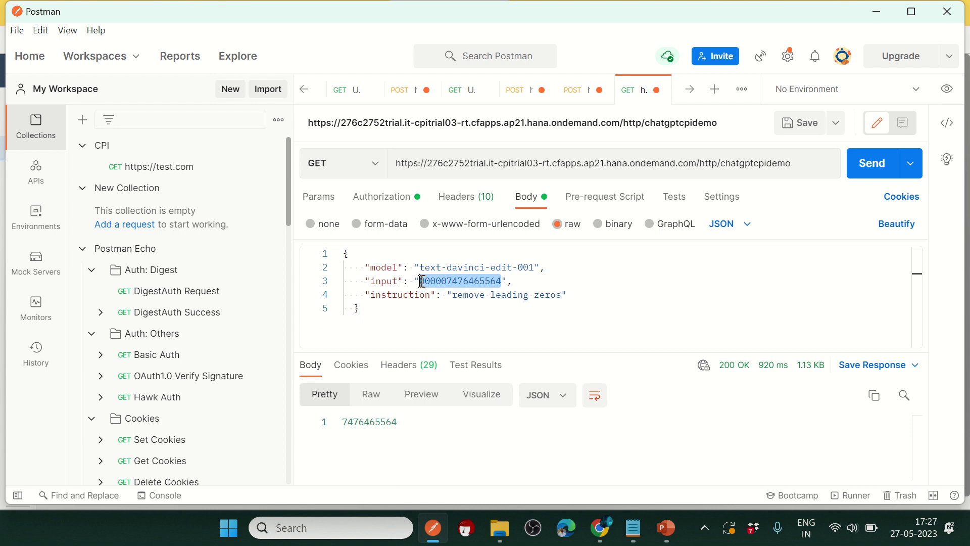
Step: Change the request's input value to &&^yetst774774
text(&^)
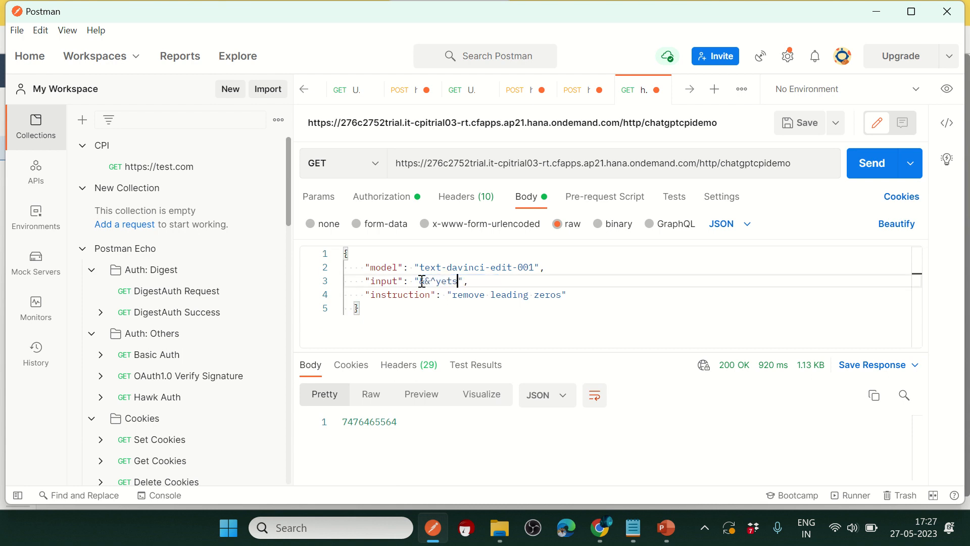
text(yetst774774)
mouse_move(438, 12)
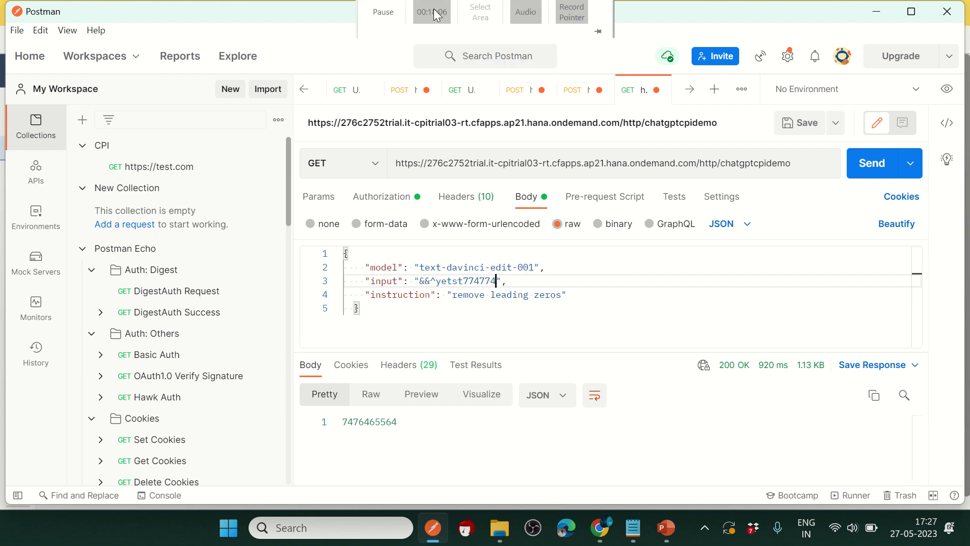
click(384, 11)
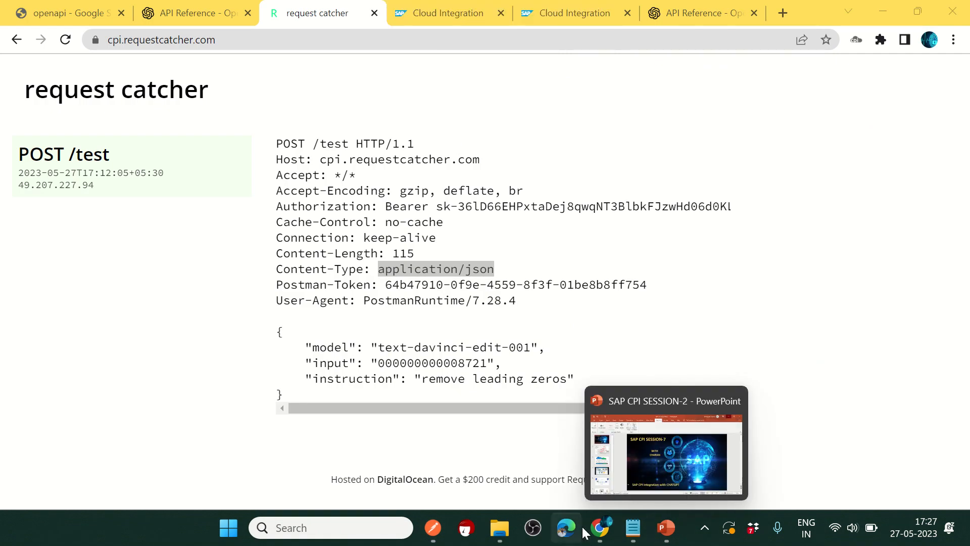
click(434, 527)
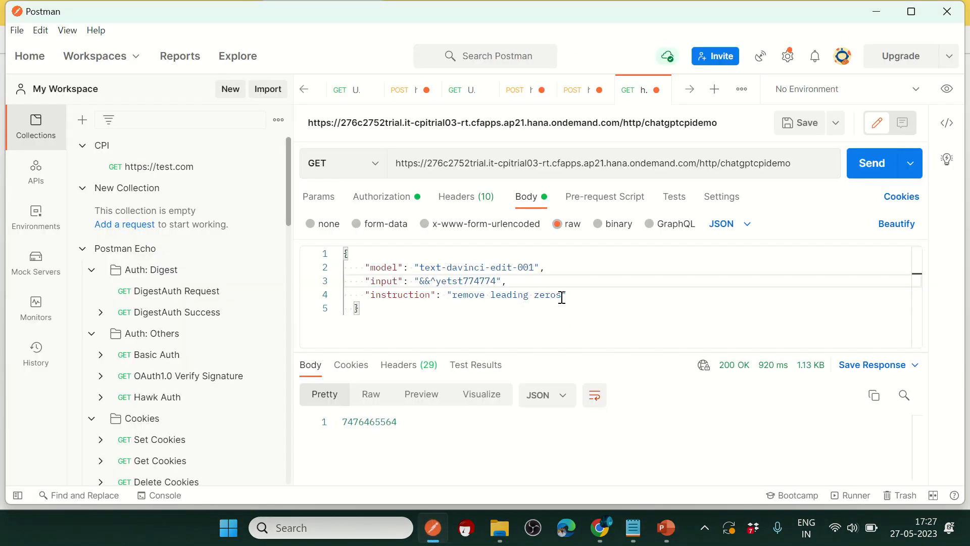
Step: Replace the instruction with 'remove special characters from string' and send the request
drag(562, 297, 455, 293)
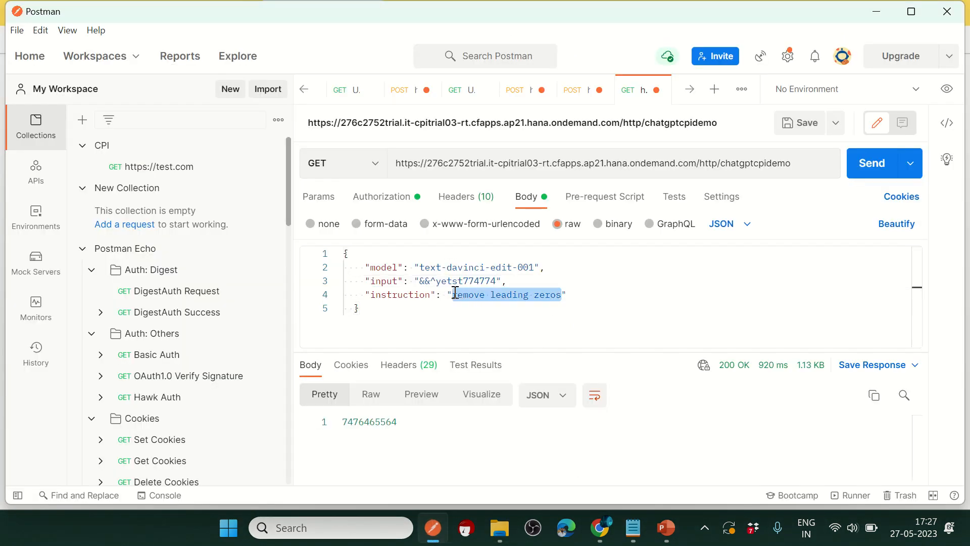
text(remove special characters from string)
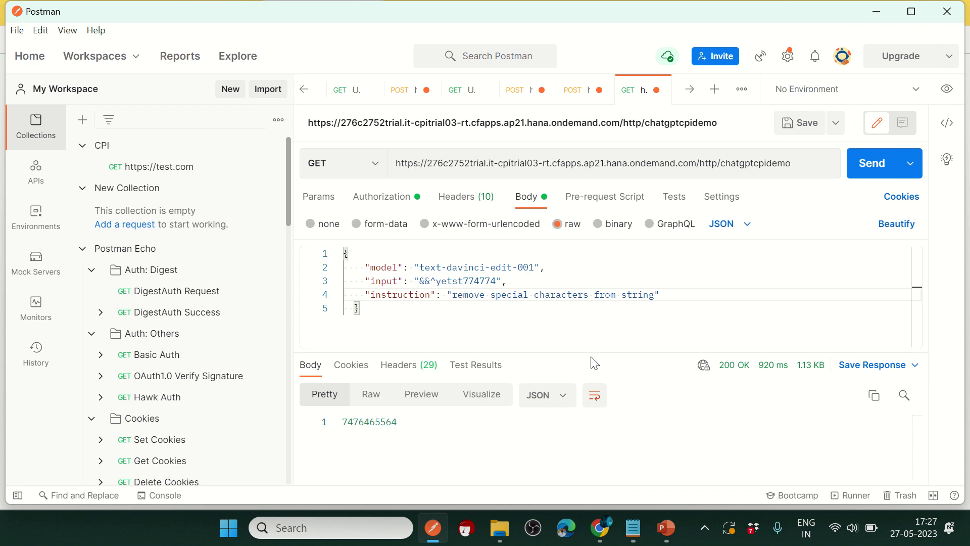
drag(587, 346, 586, 316)
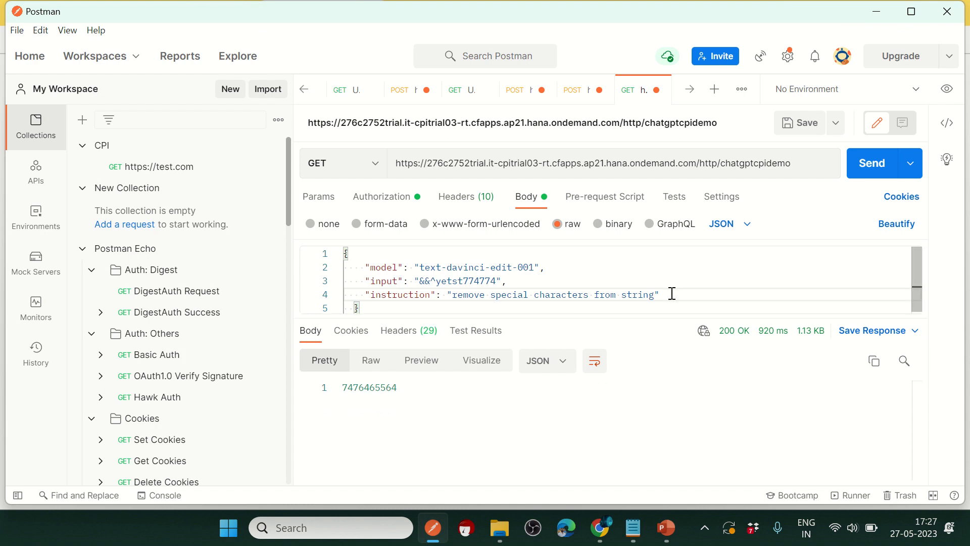
click(851, 174)
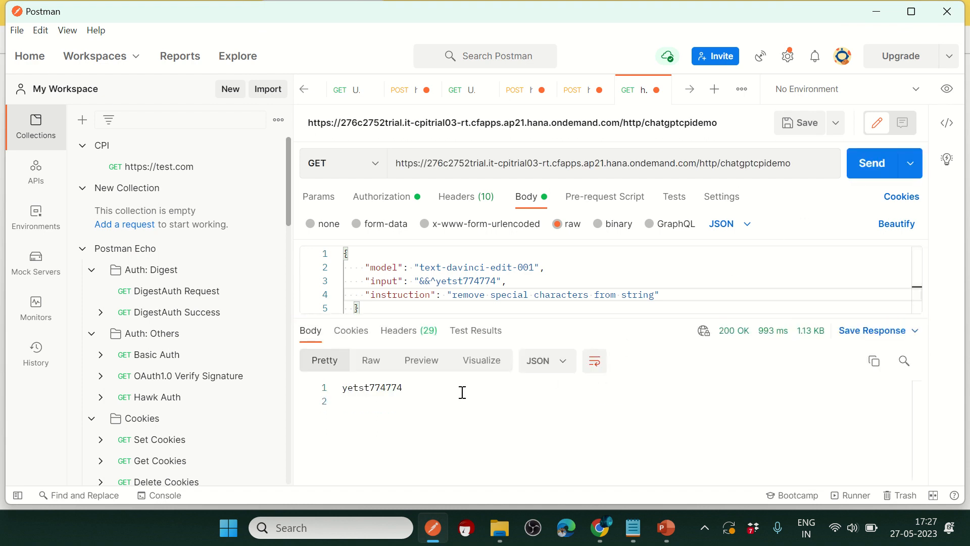
Step: Compare the returned yetst774774 with the &&^ input and the instruction sentence
drag(406, 387, 343, 387)
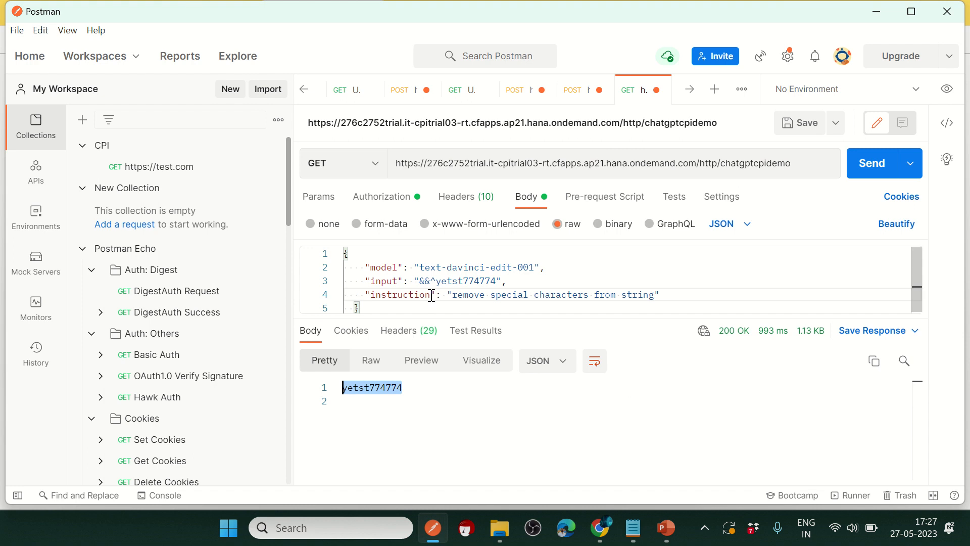
drag(436, 281, 492, 281)
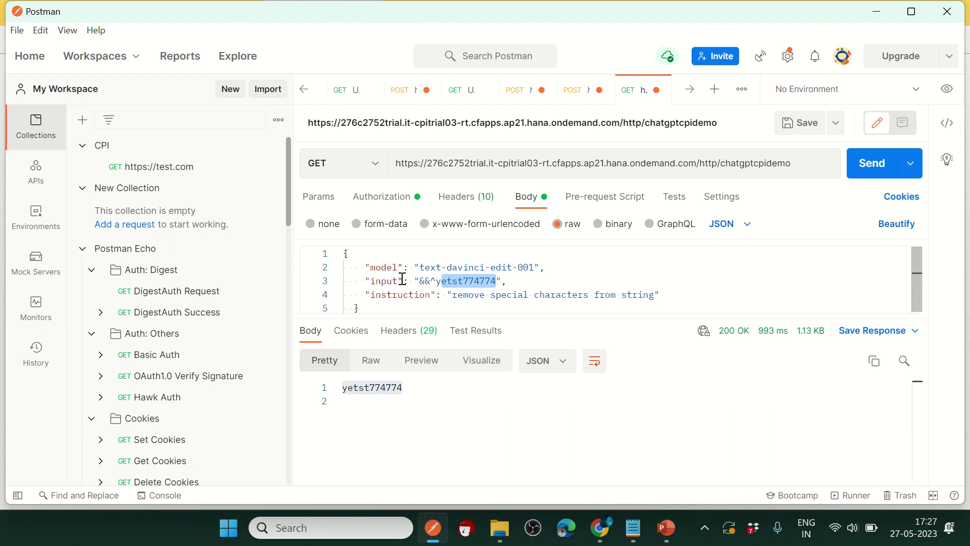
drag(454, 296, 643, 293)
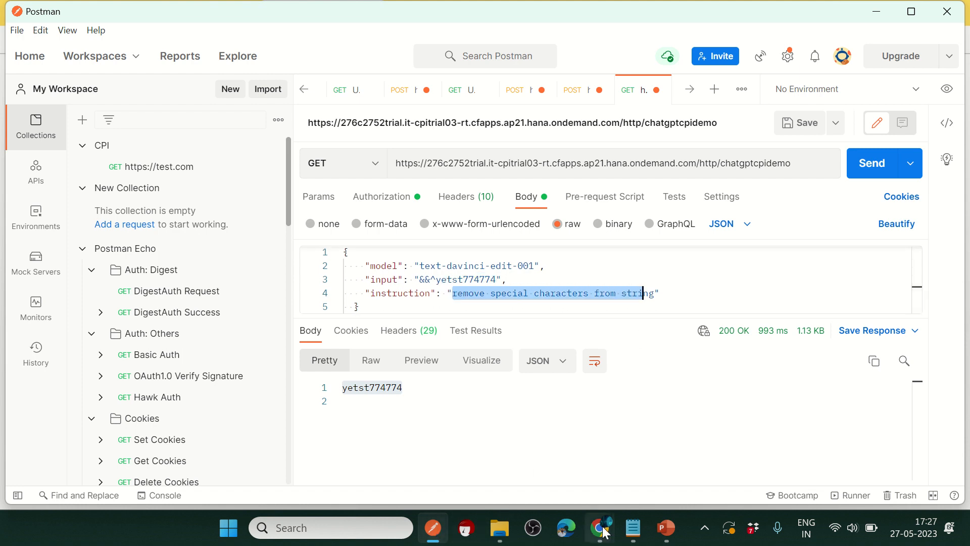
mouse_move(600, 527)
click(560, 489)
Step: Enable CPI Helper inline debugging and view the beautified body entering JSON to XML Converter 1
click(441, 7)
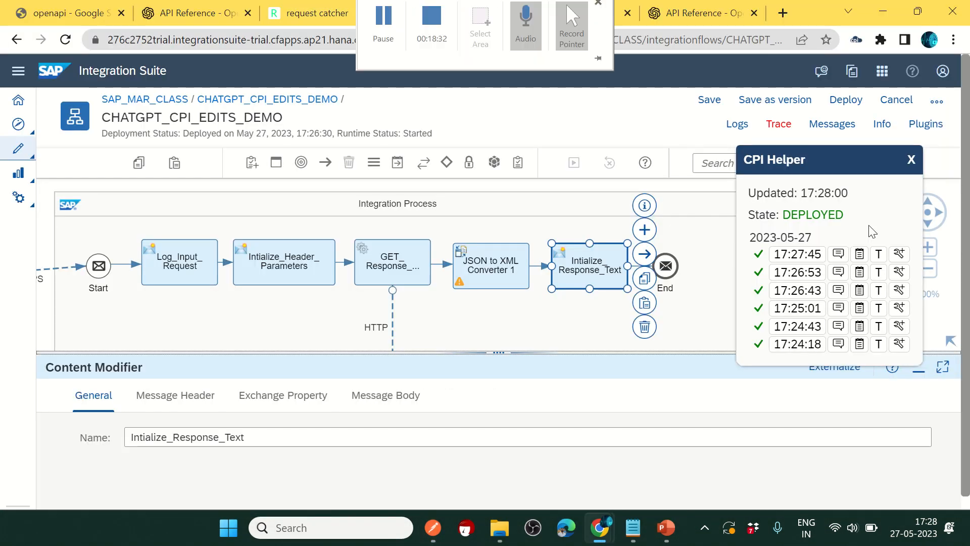
click(899, 253)
click(474, 266)
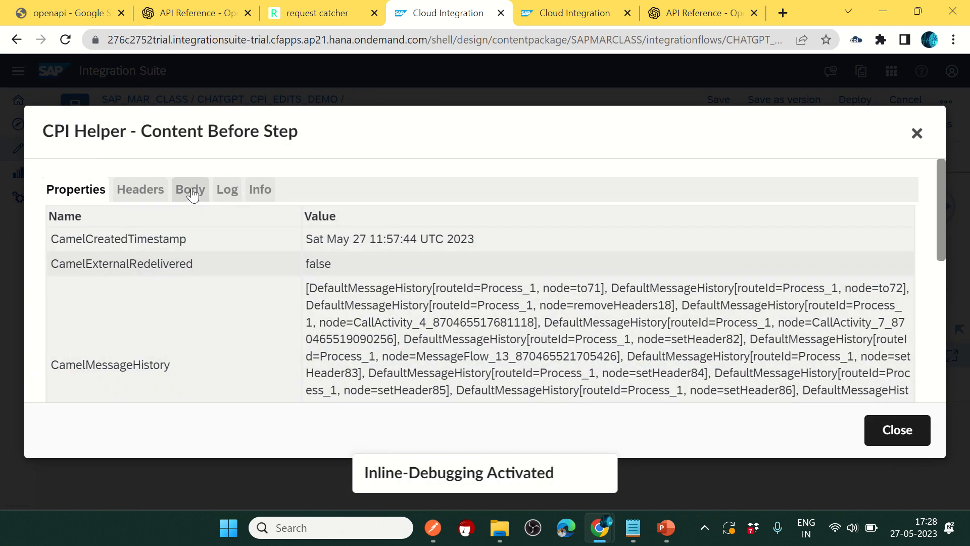
click(192, 194)
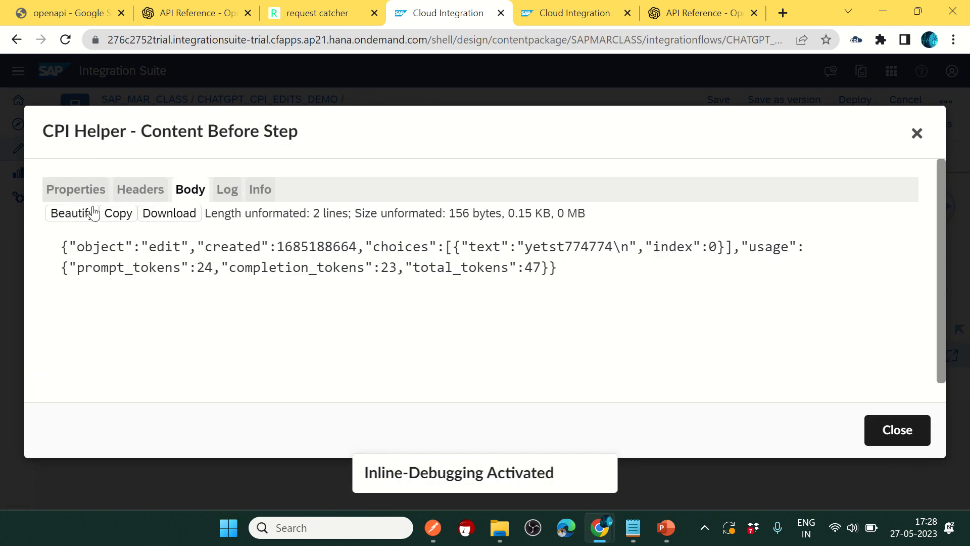
click(76, 213)
scroll(256, 281, down, 2)
Step: Check the ChatGPT JSON text field holds yetst774774, then close the content viewer
drag(256, 282, 381, 276)
drag(198, 273, 230, 275)
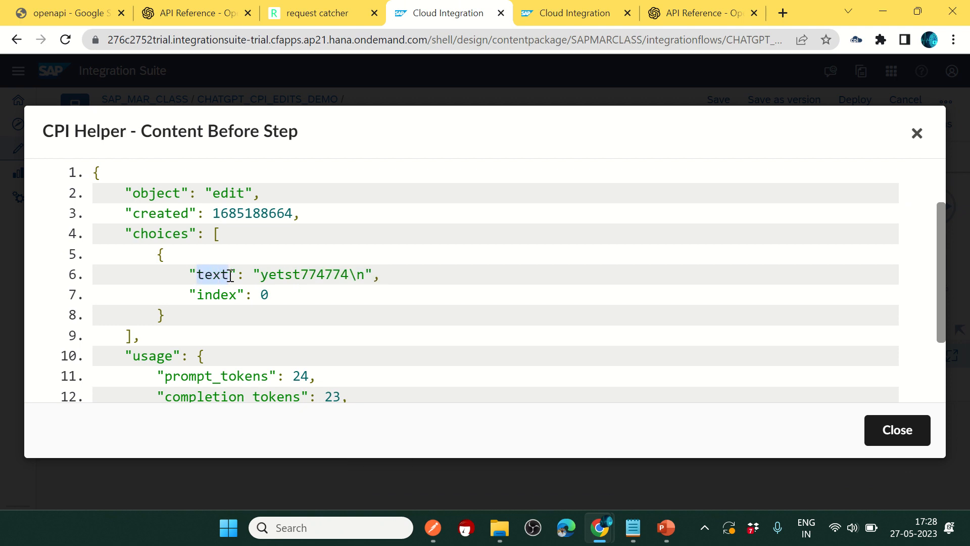
click(387, 308)
click(917, 133)
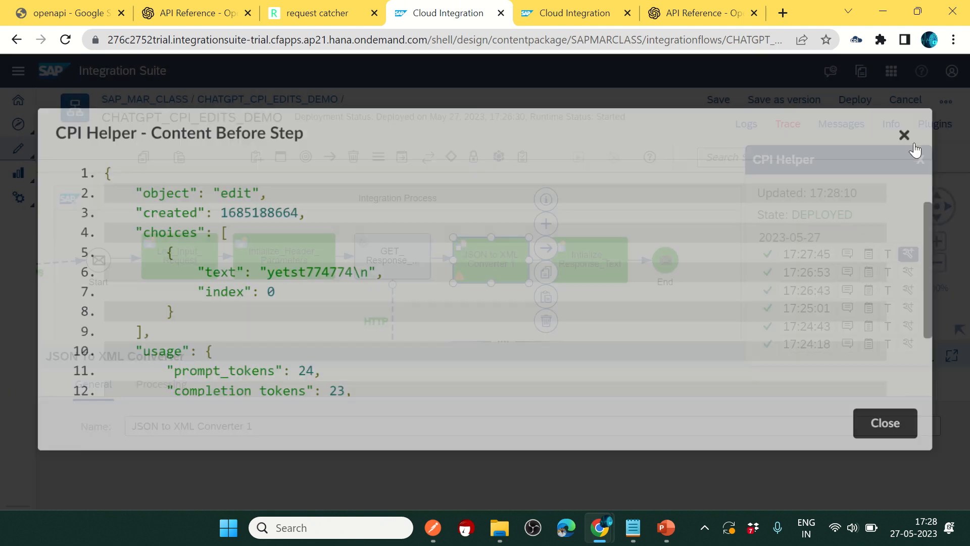
drag(503, 342, 505, 388)
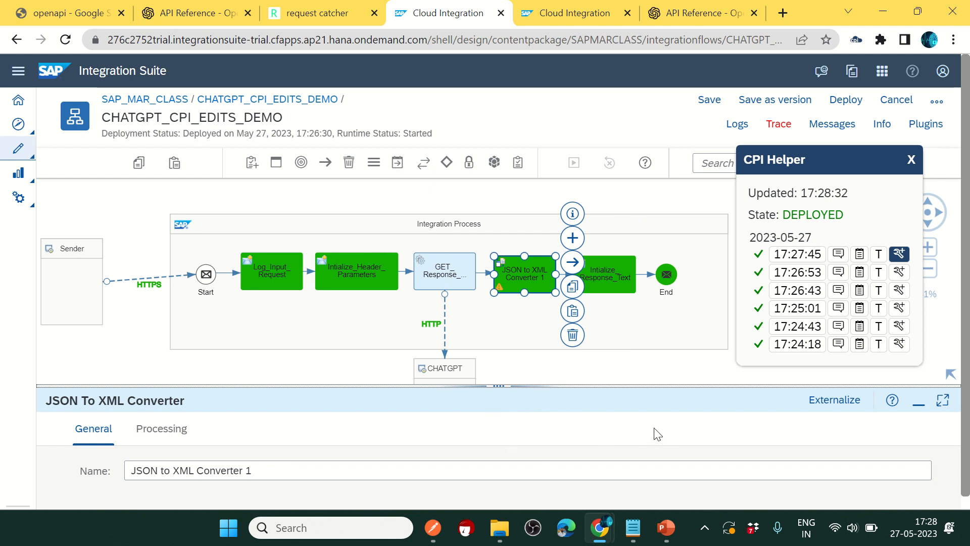
mouse_move(600, 528)
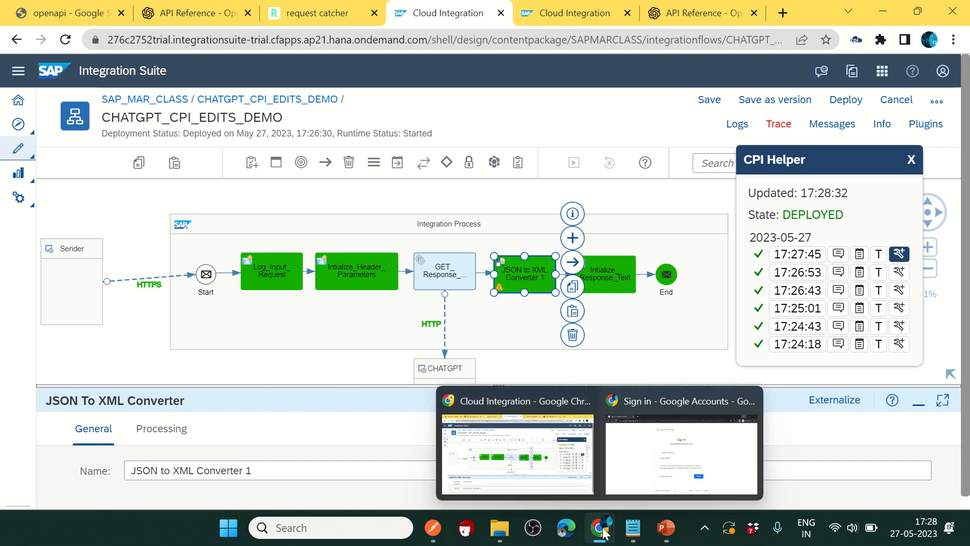
mouse_move(444, 10)
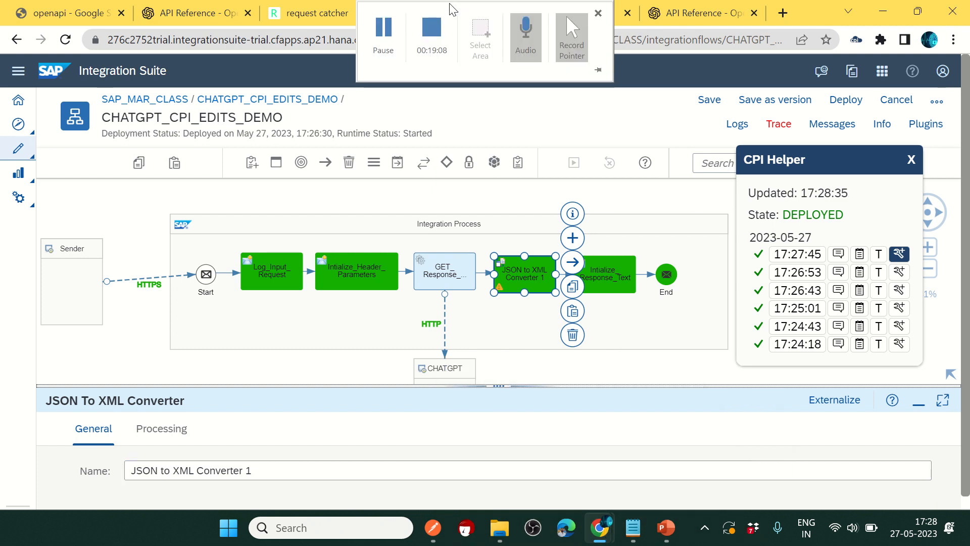